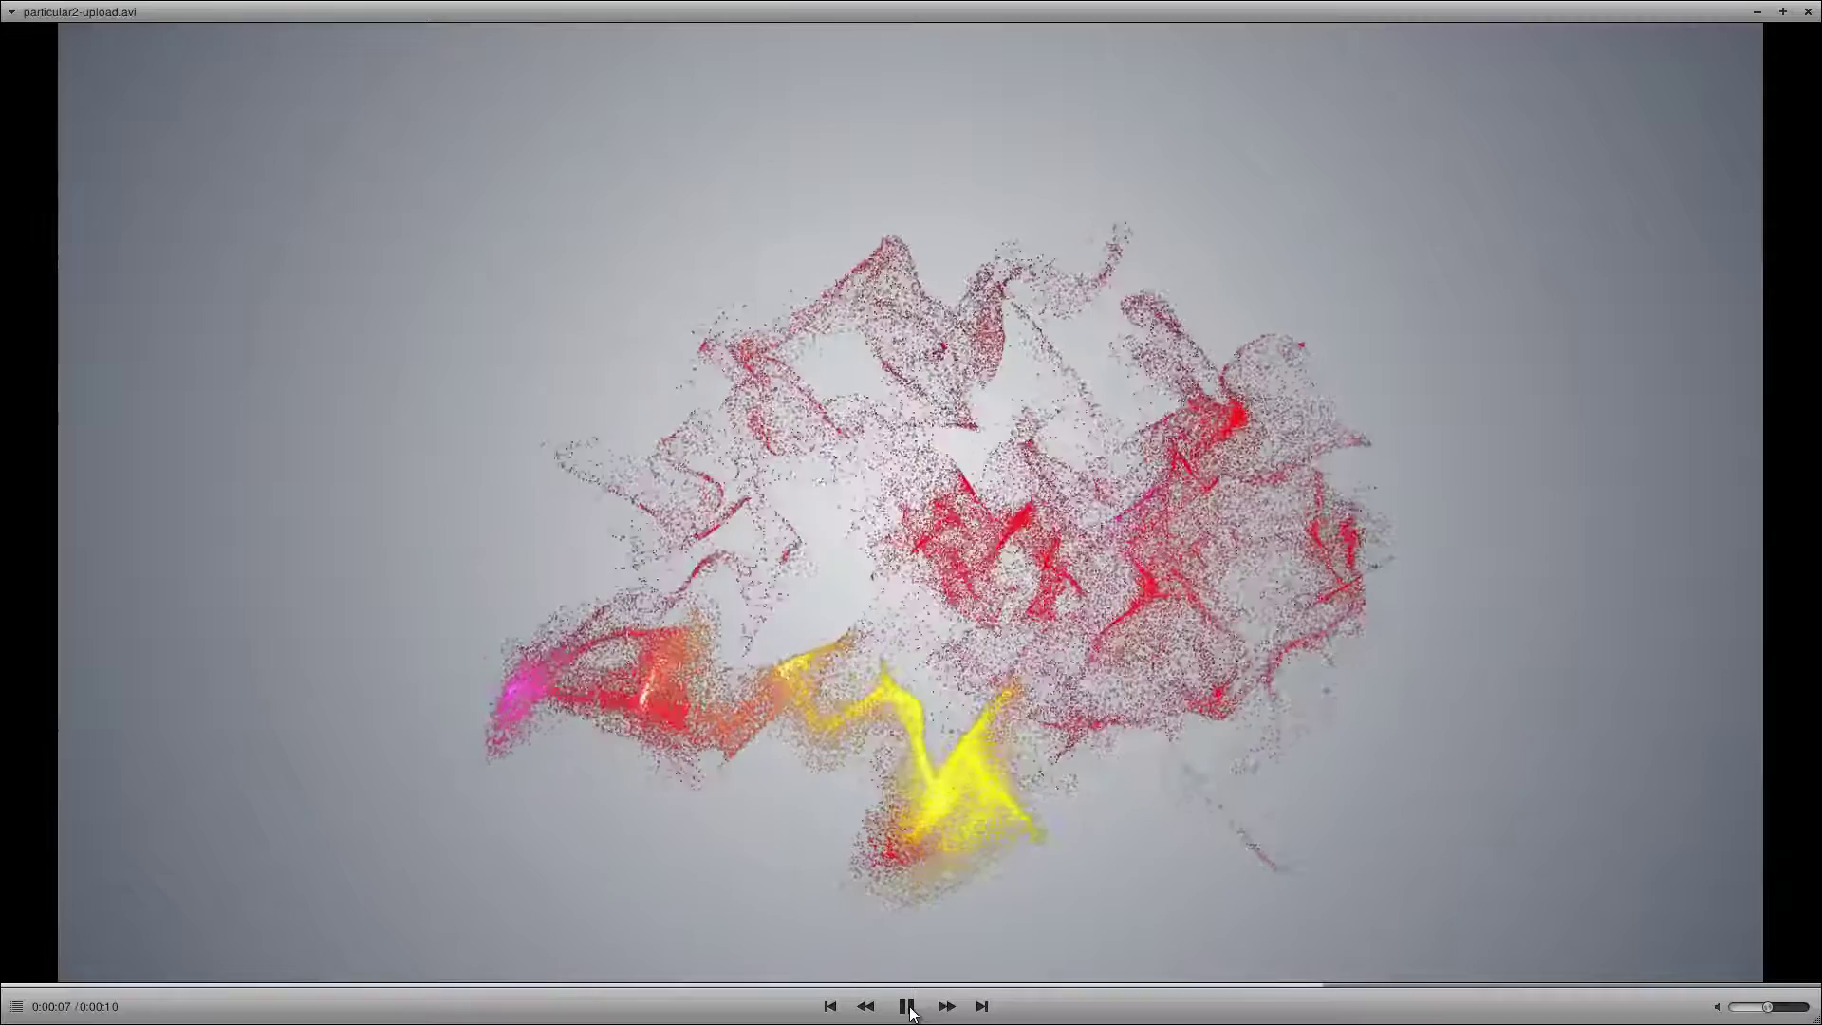
# - Pause the finished red, yellow and pink particle render in the video player
pyautogui.click(907, 1007)
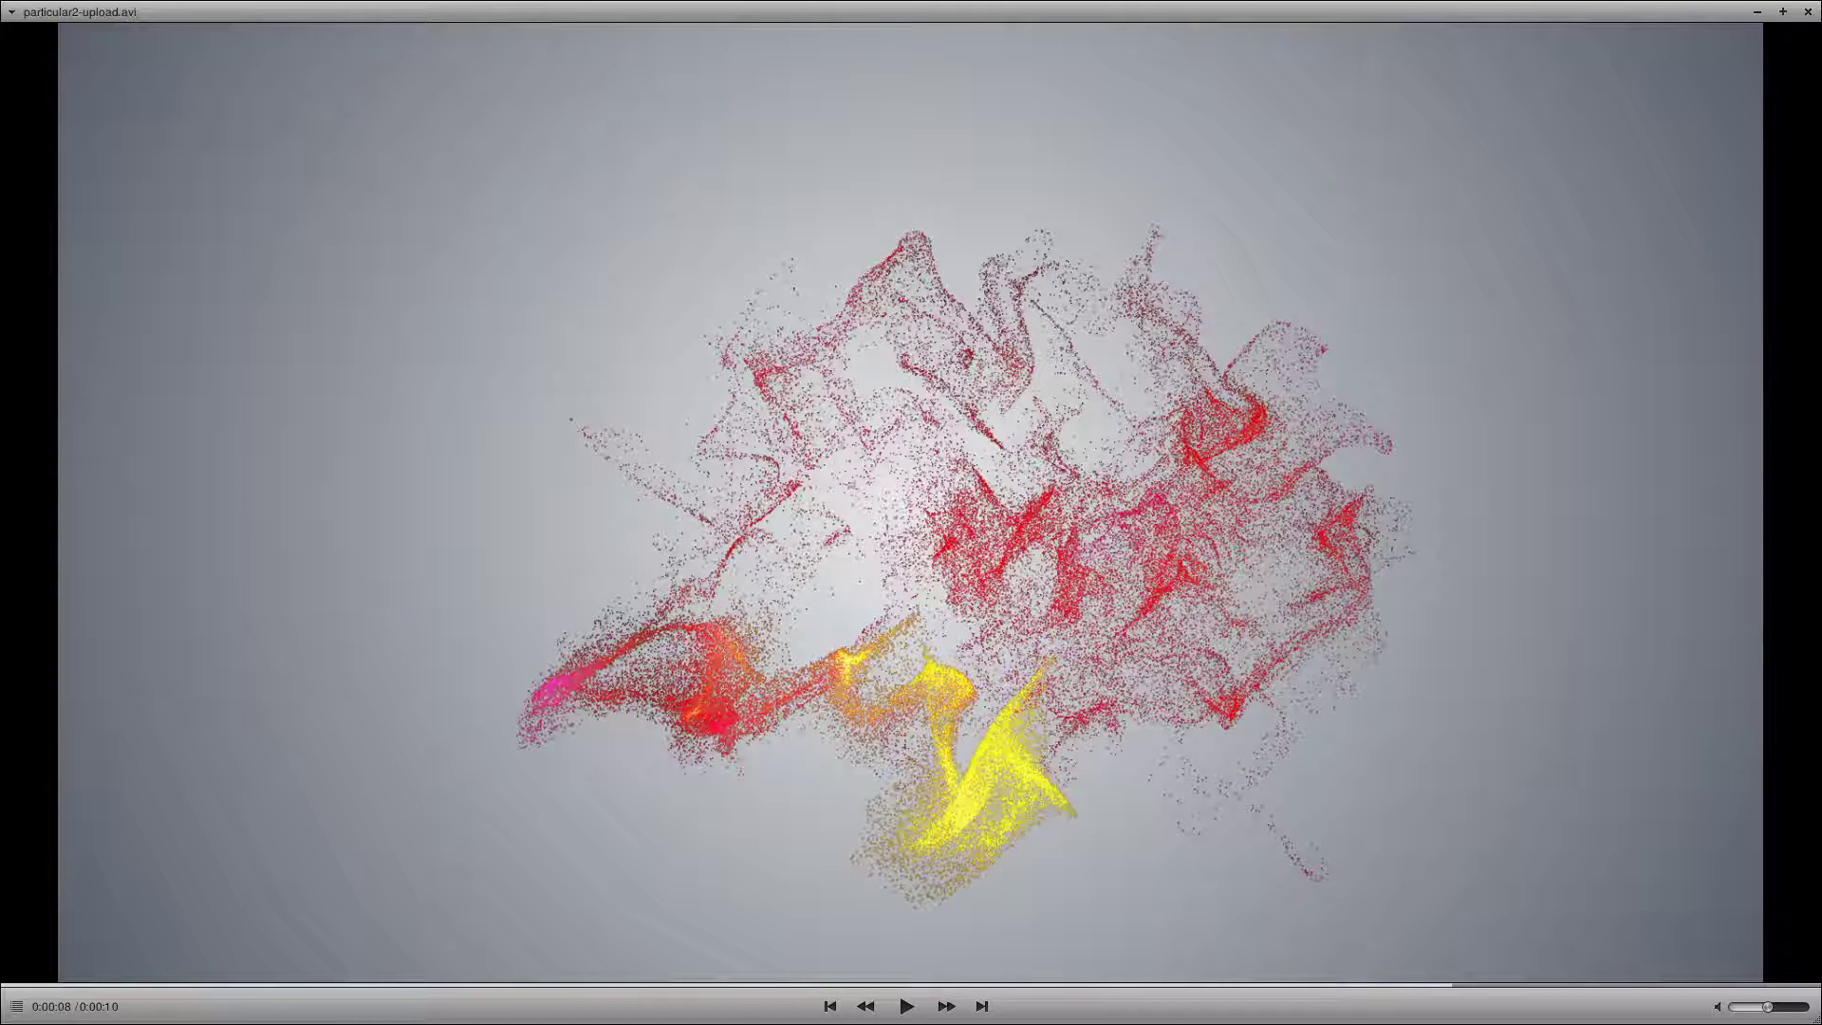
# - Extend the animation end frame and visible timeline range to 300 frames
pyautogui.hotkey('alt', 'Tab')
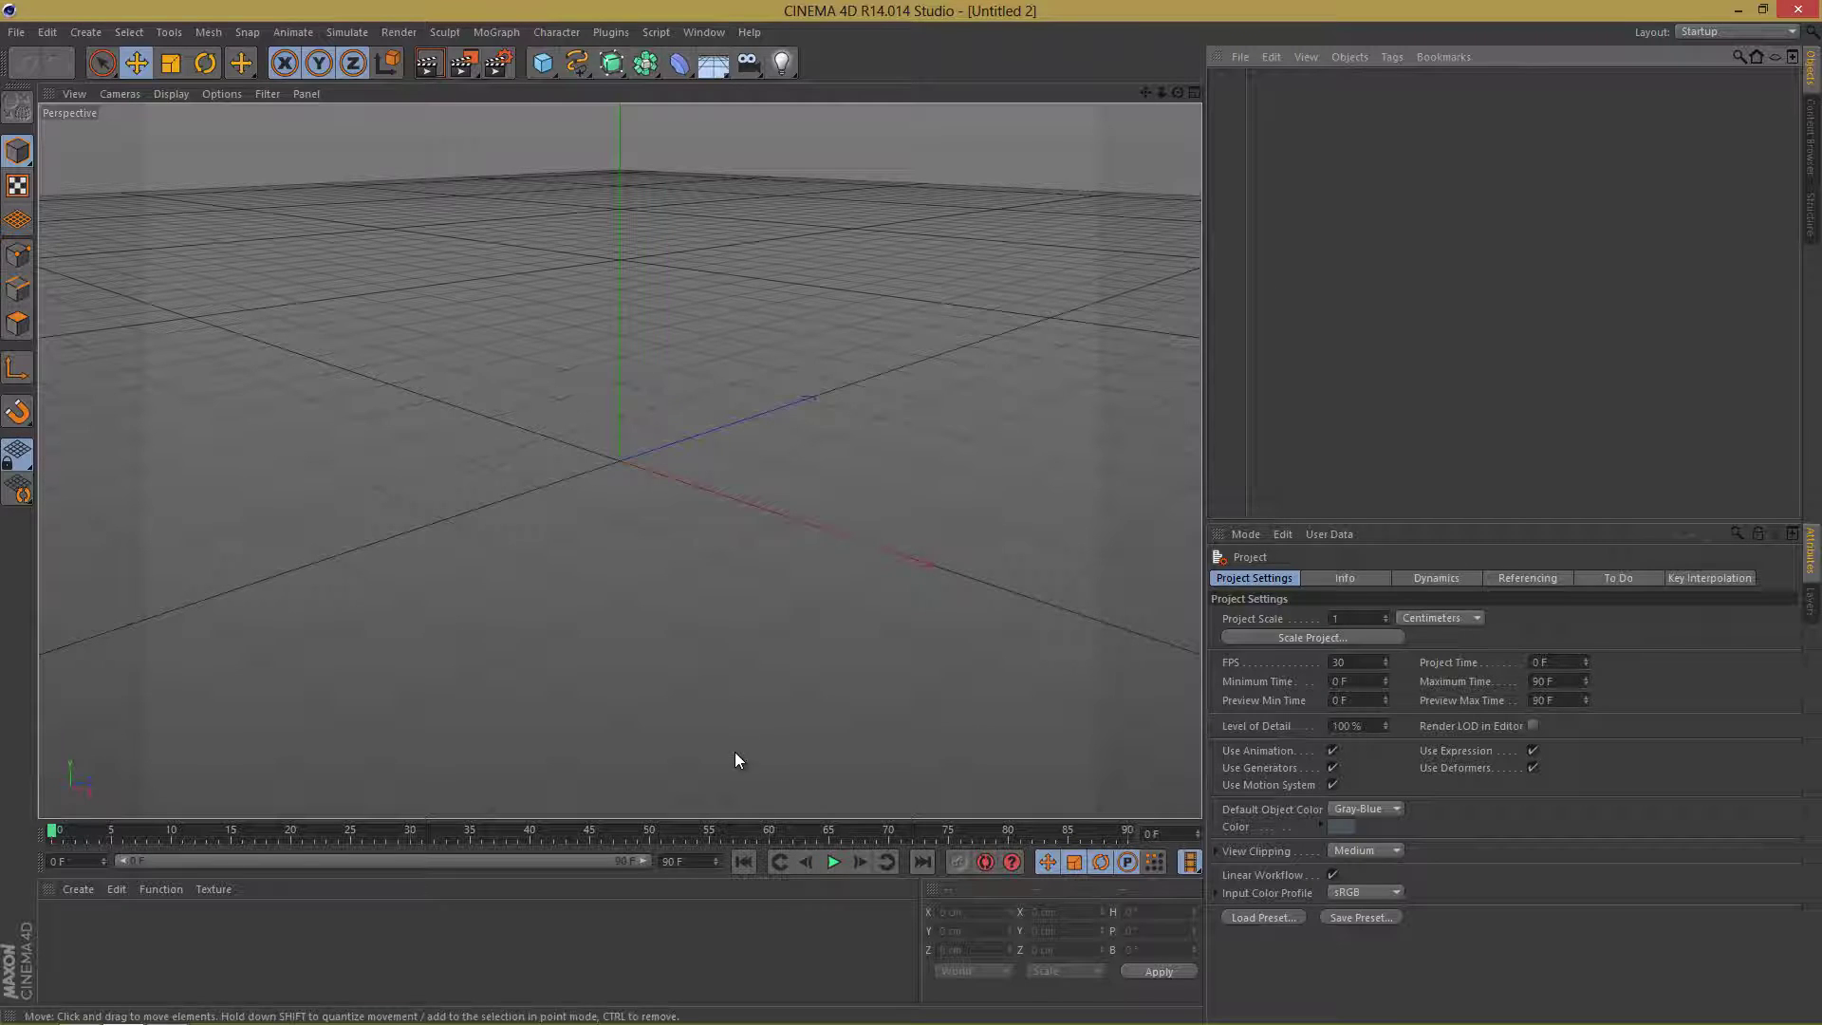
pyautogui.click(703, 866)
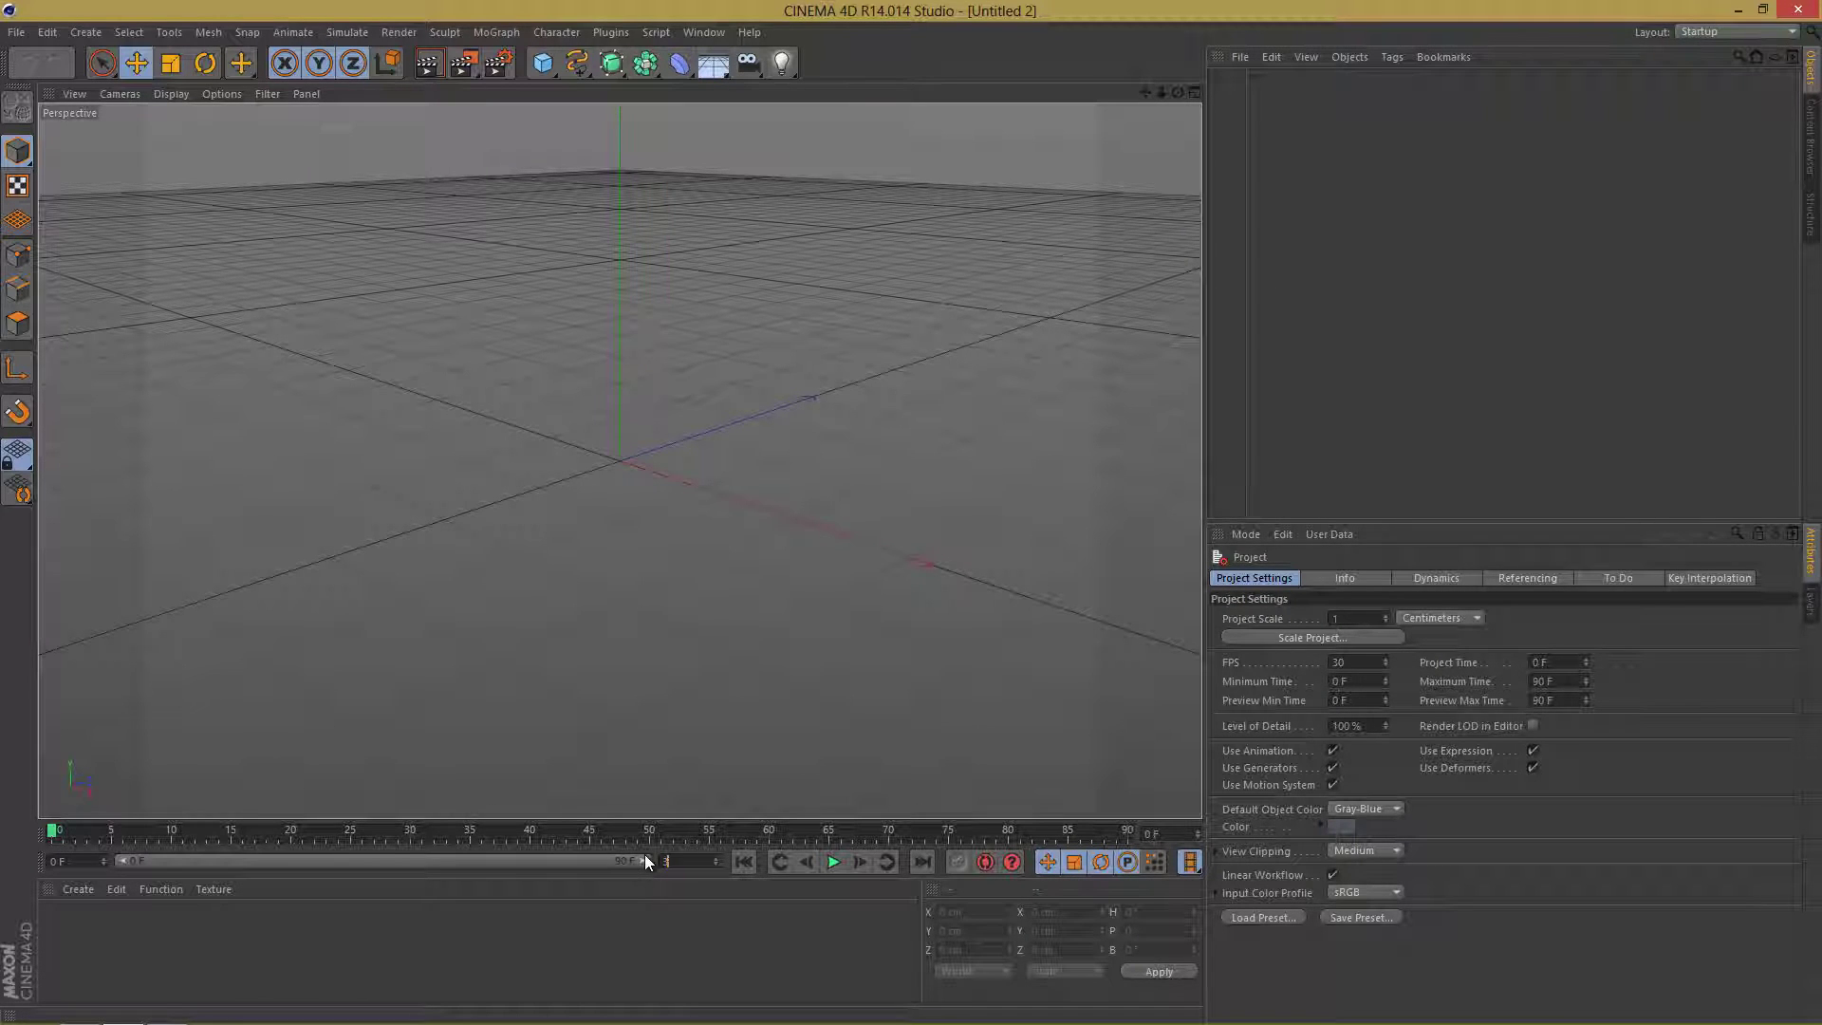
pyautogui.write('300')
pyautogui.press('Return')
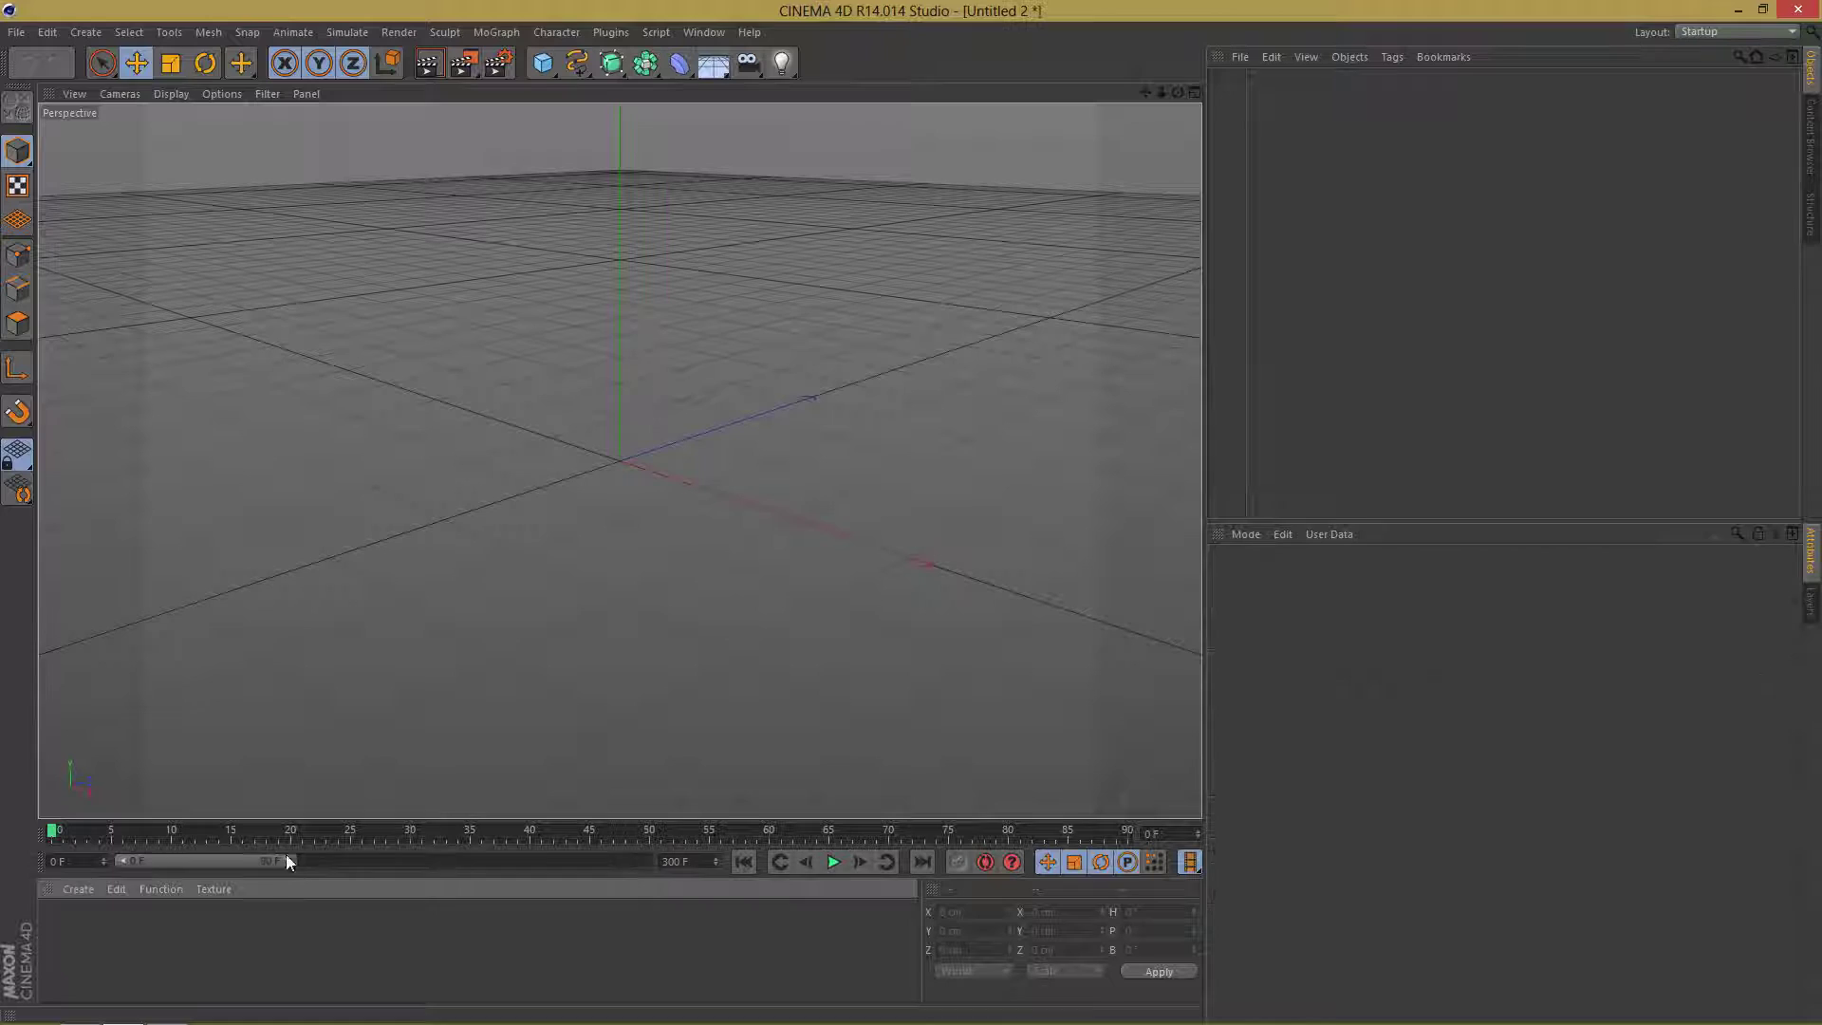
pyautogui.moveTo(287, 861); pyautogui.dragTo(653, 861)
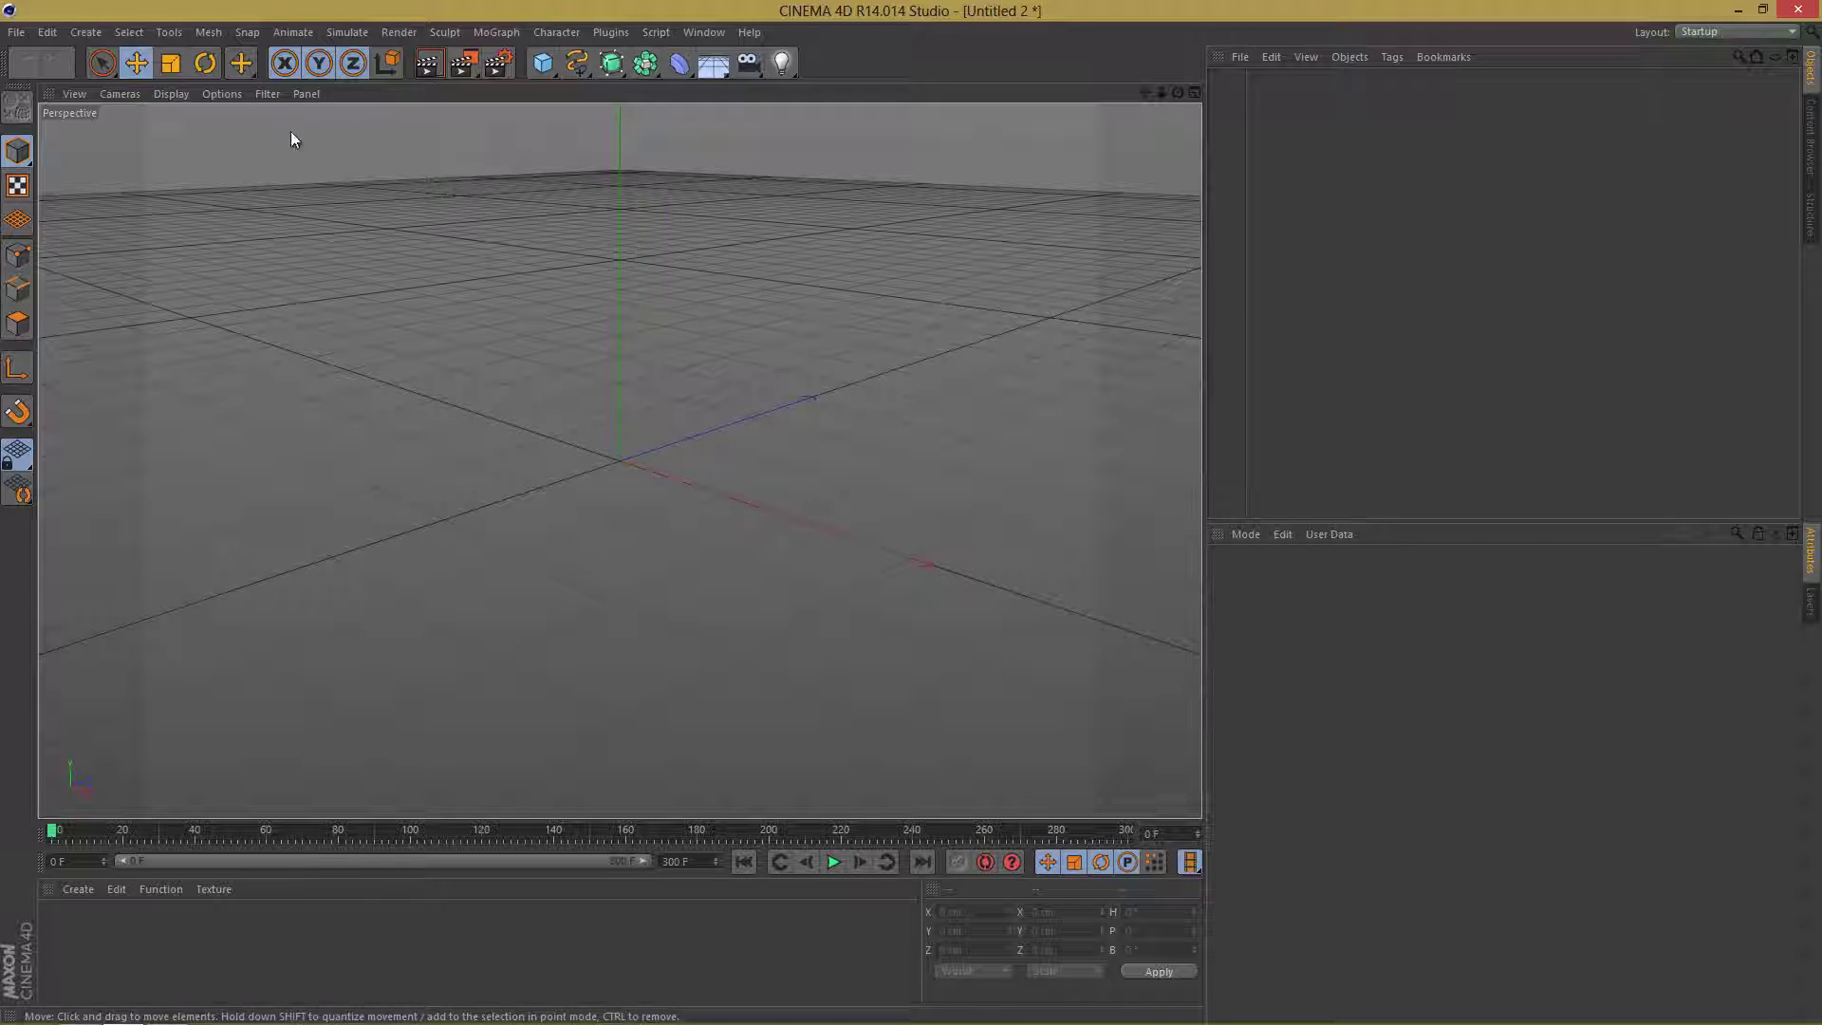
# - Add a Null object and rename it ThinkingPart
pyautogui.click(85, 31)
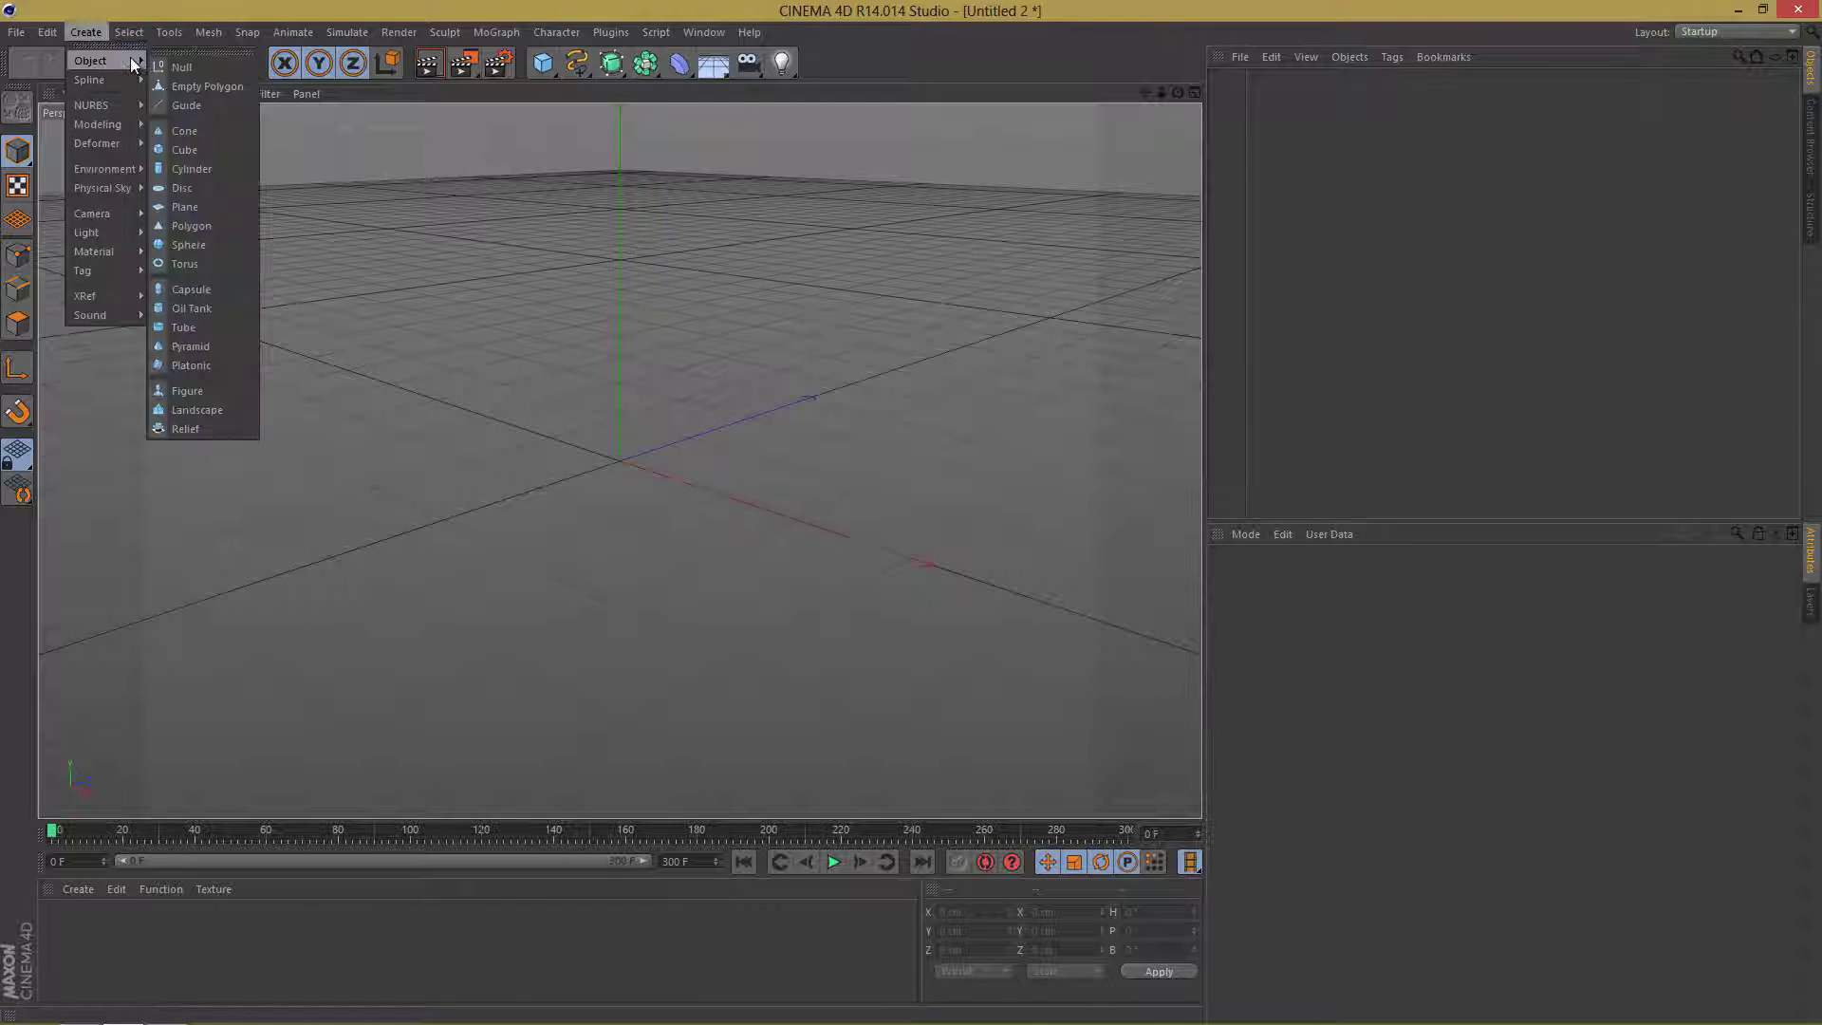
pyautogui.click(182, 66)
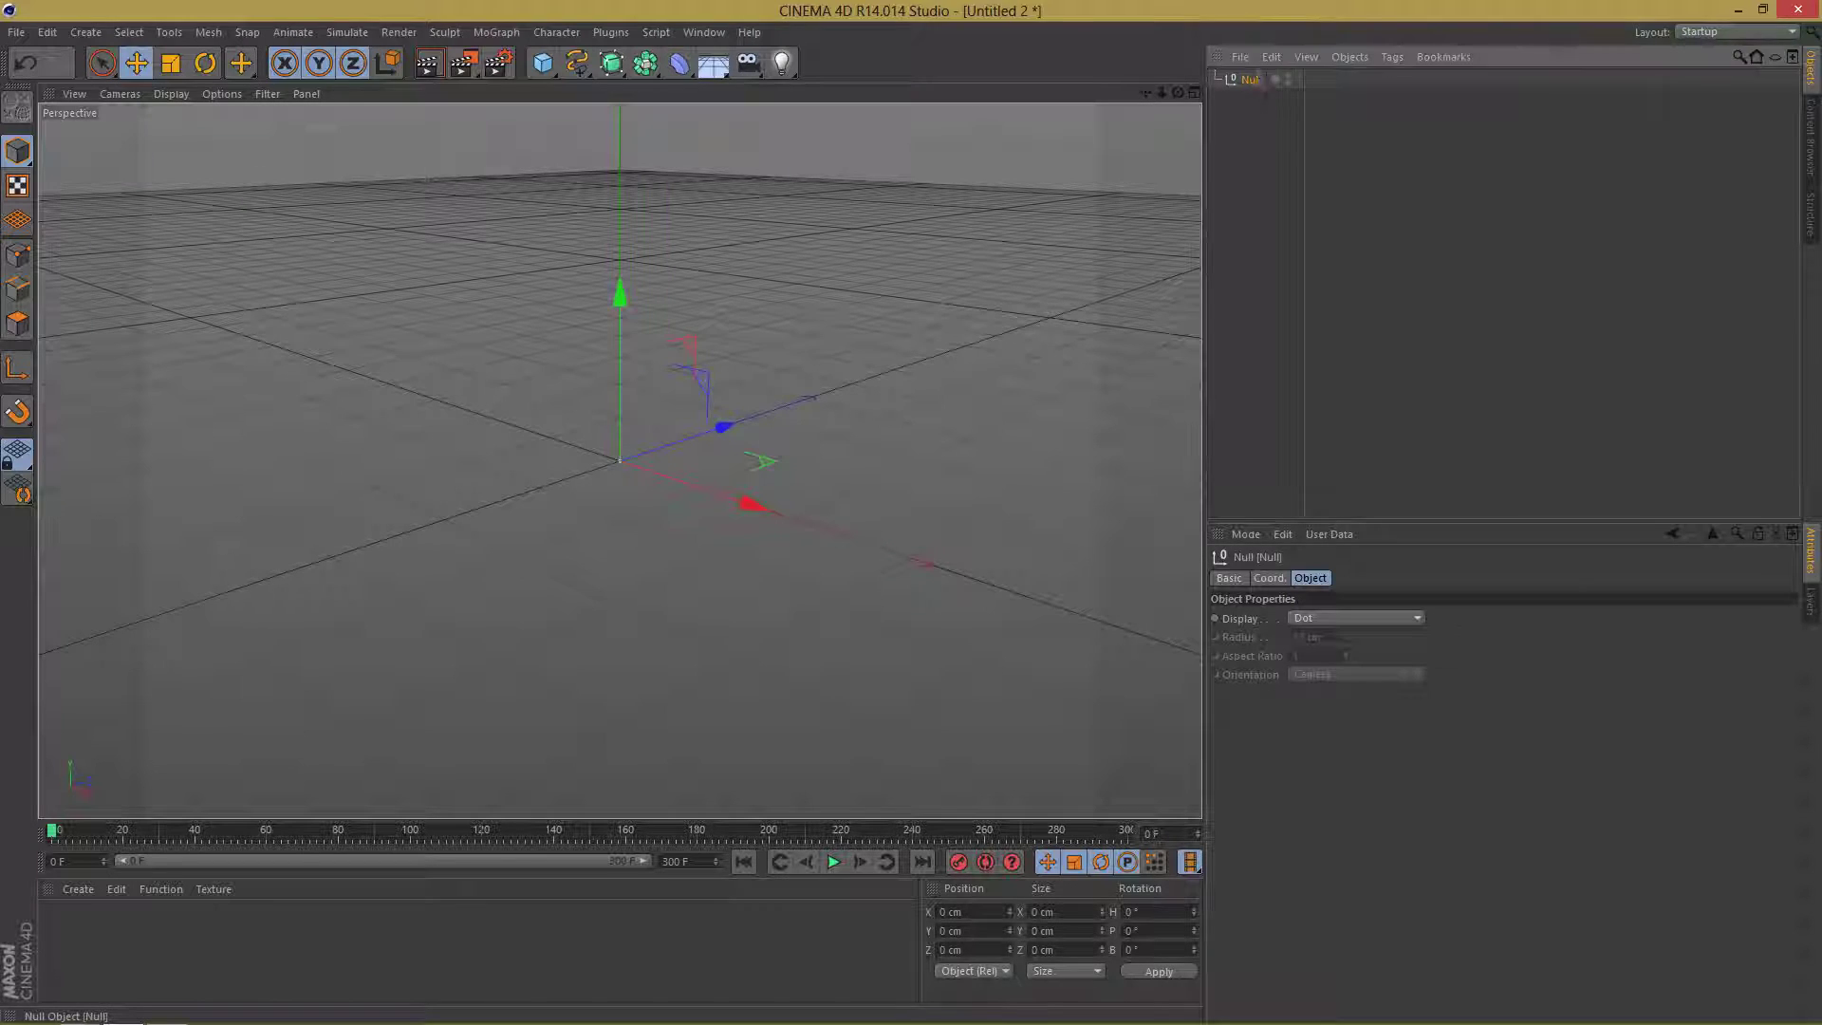
pyautogui.doubleClick(1252, 79)
pyautogui.write('Th')
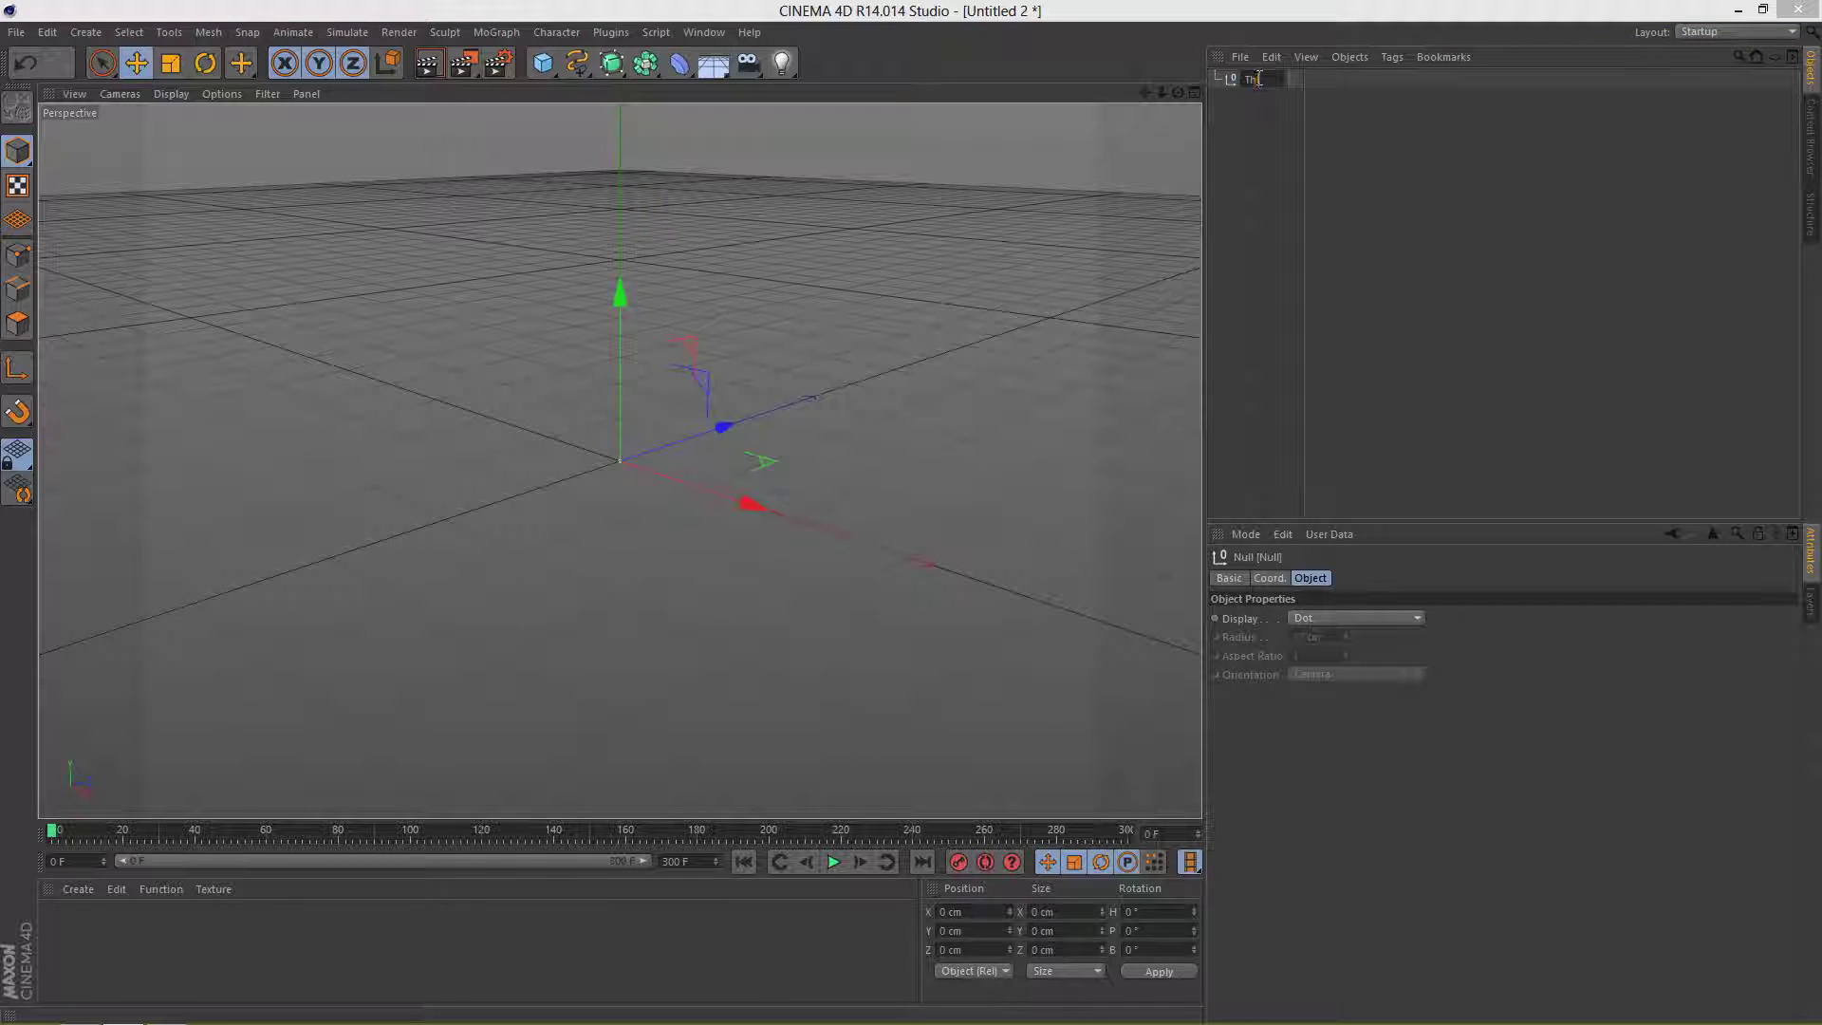
pyautogui.write('idgeP')
pyautogui.write('art')
pyautogui.press('Return')
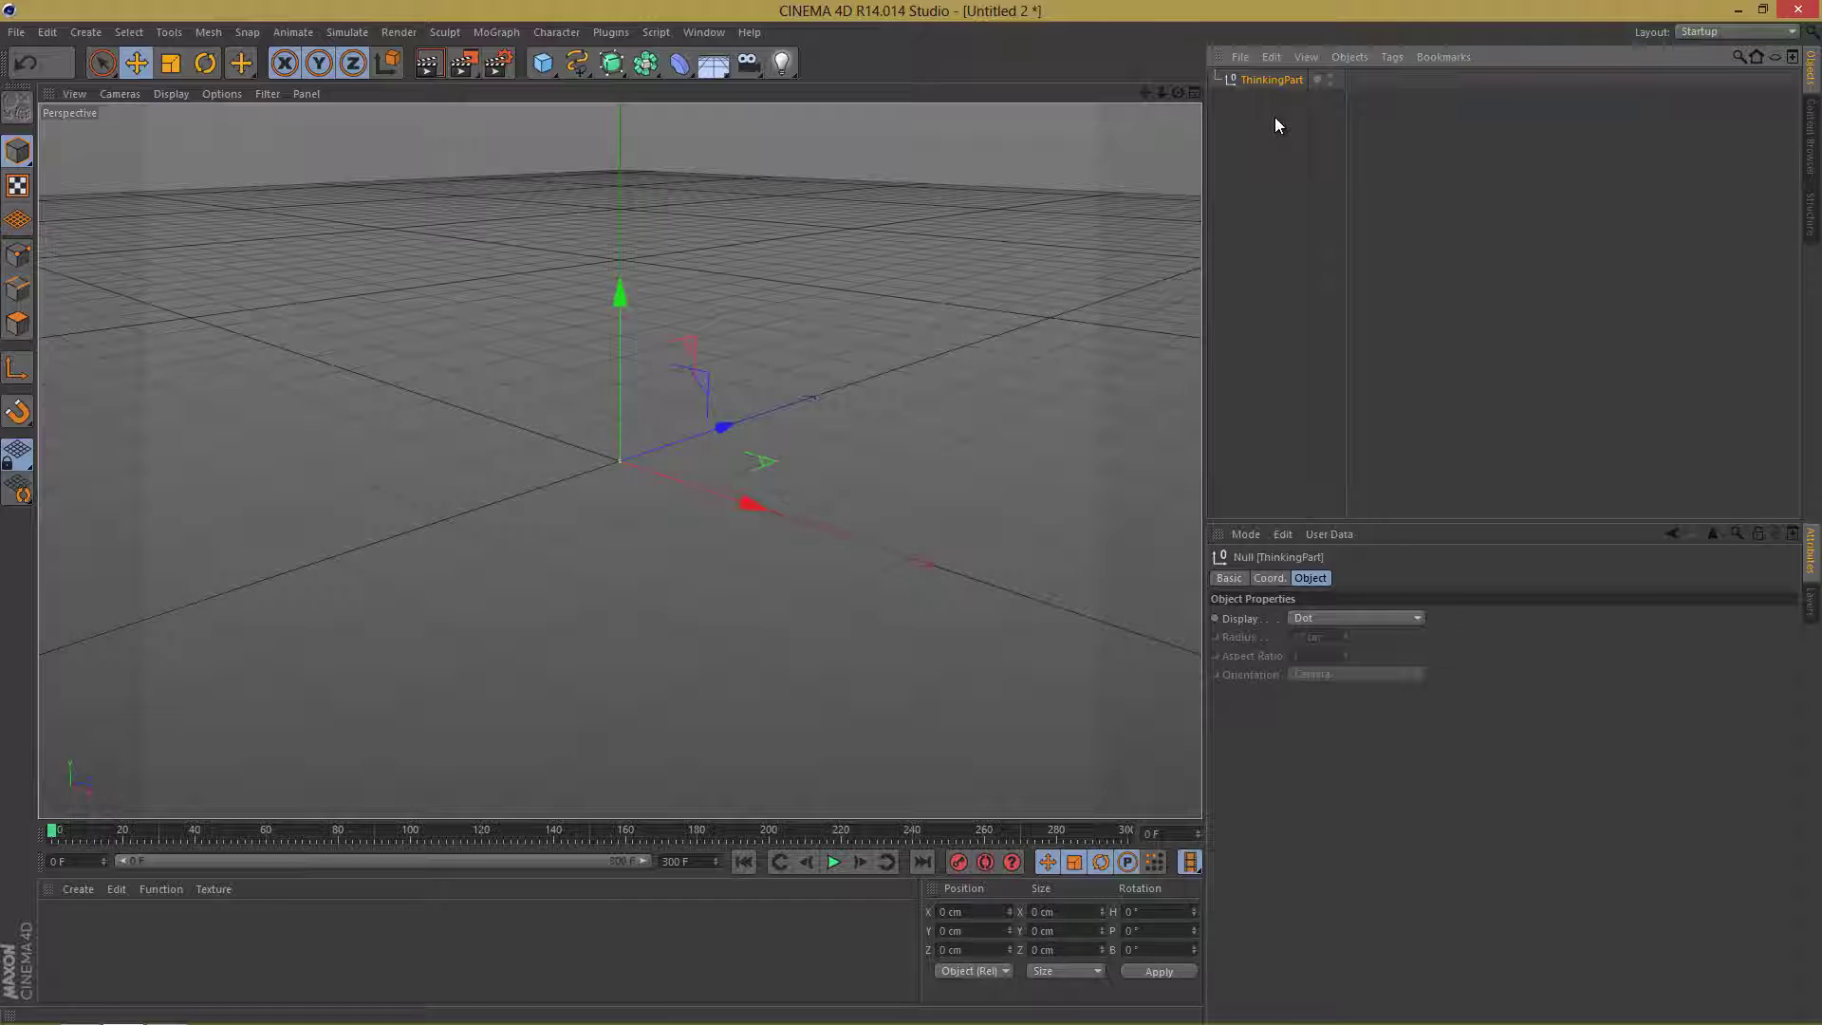
# - Add a Sphere primitive with a 25 cm radius
pyautogui.click(547, 66)
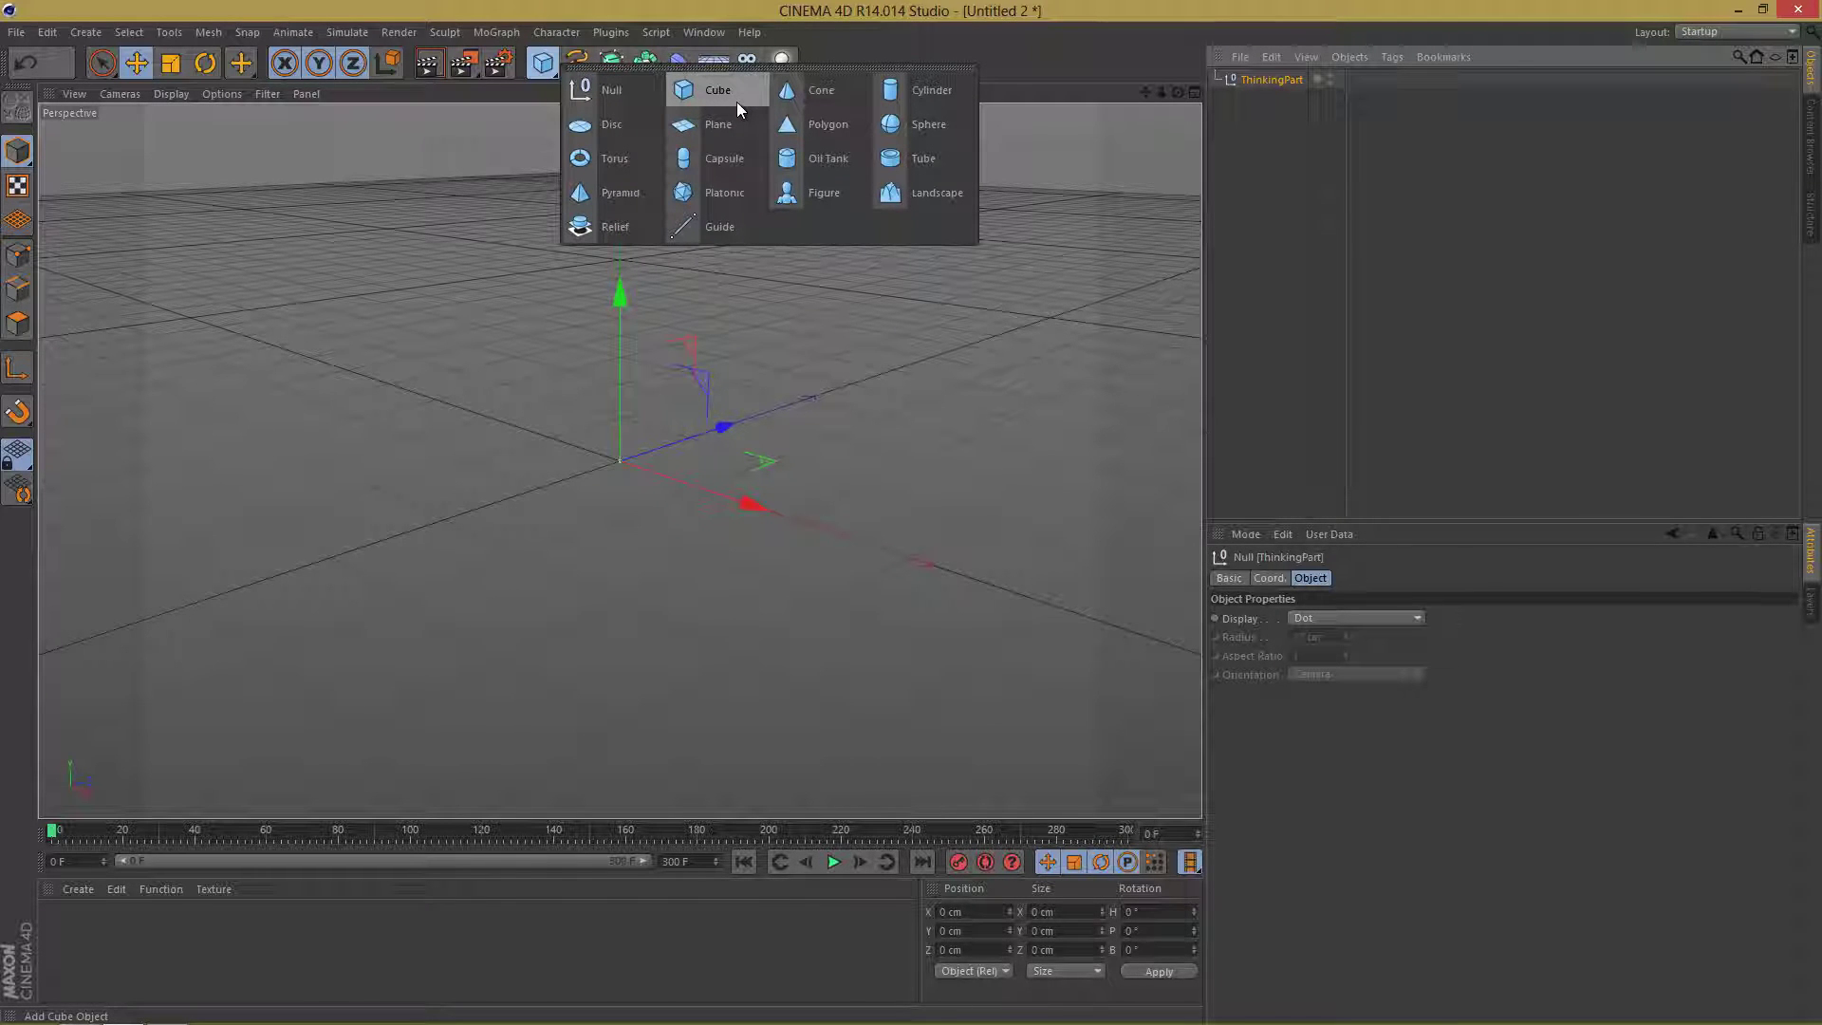
pyautogui.click(947, 127)
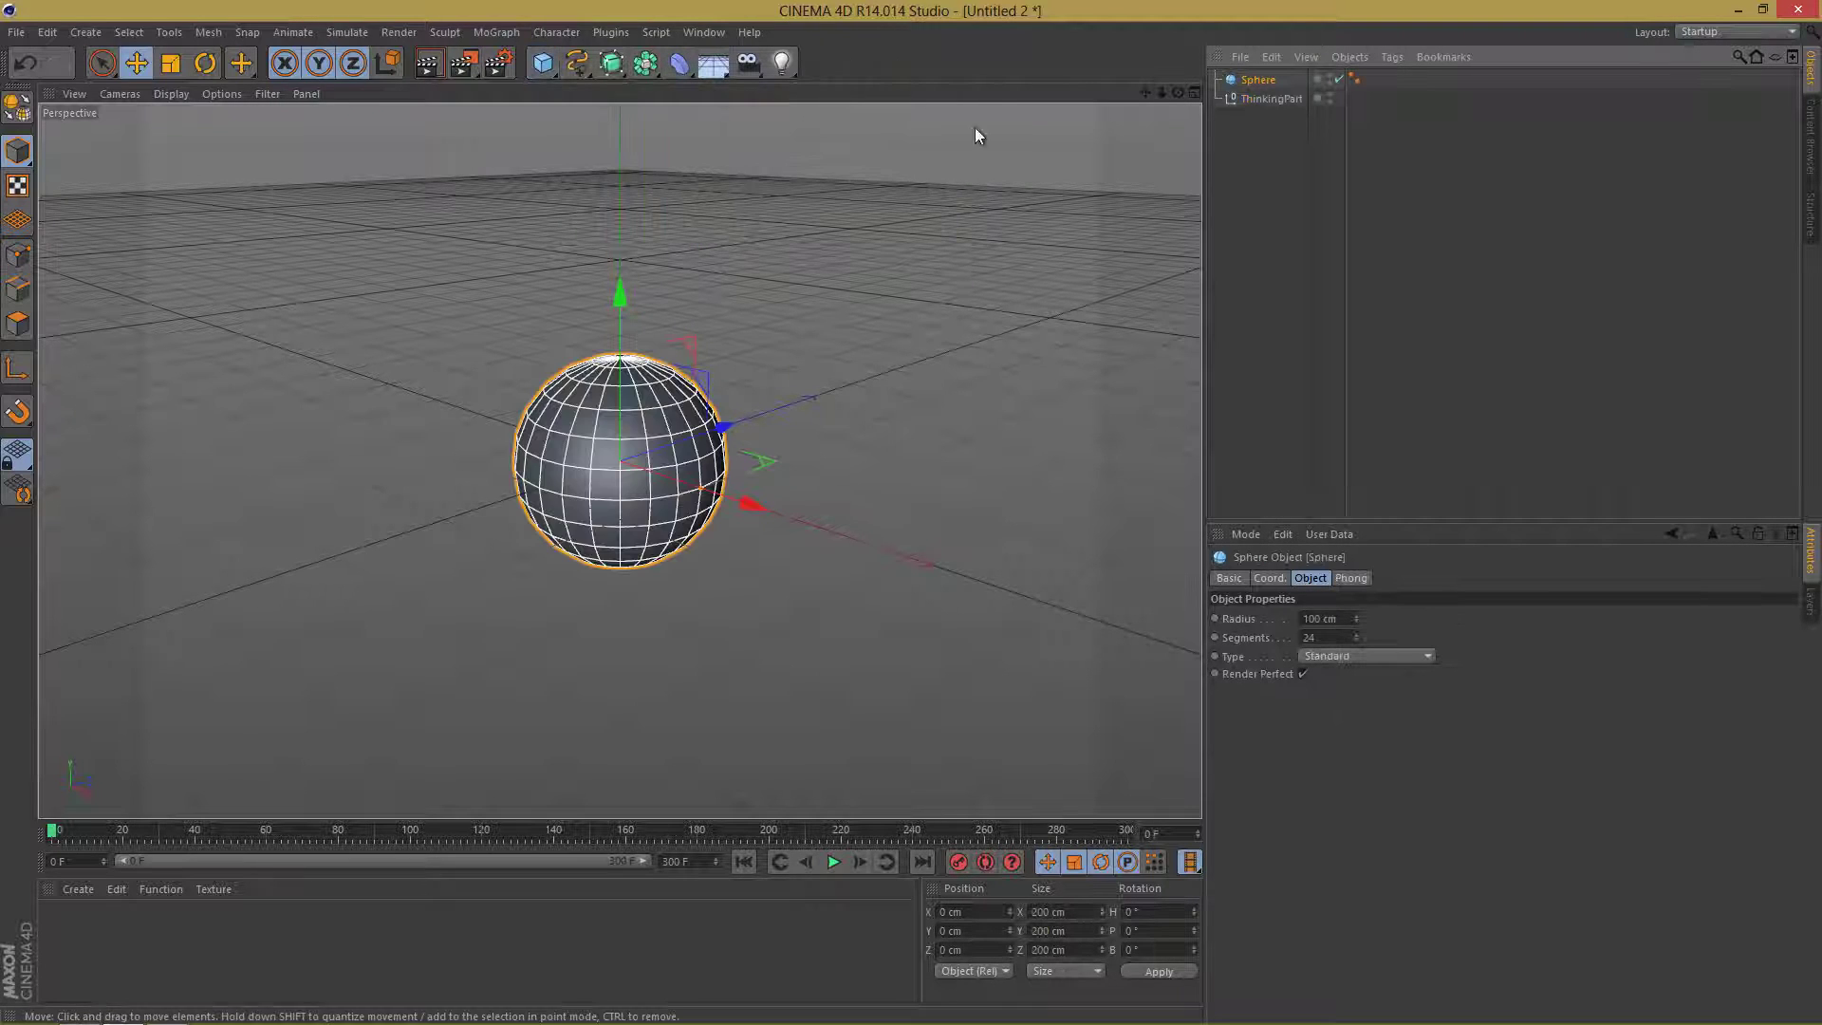
pyautogui.doubleClick(1318, 617)
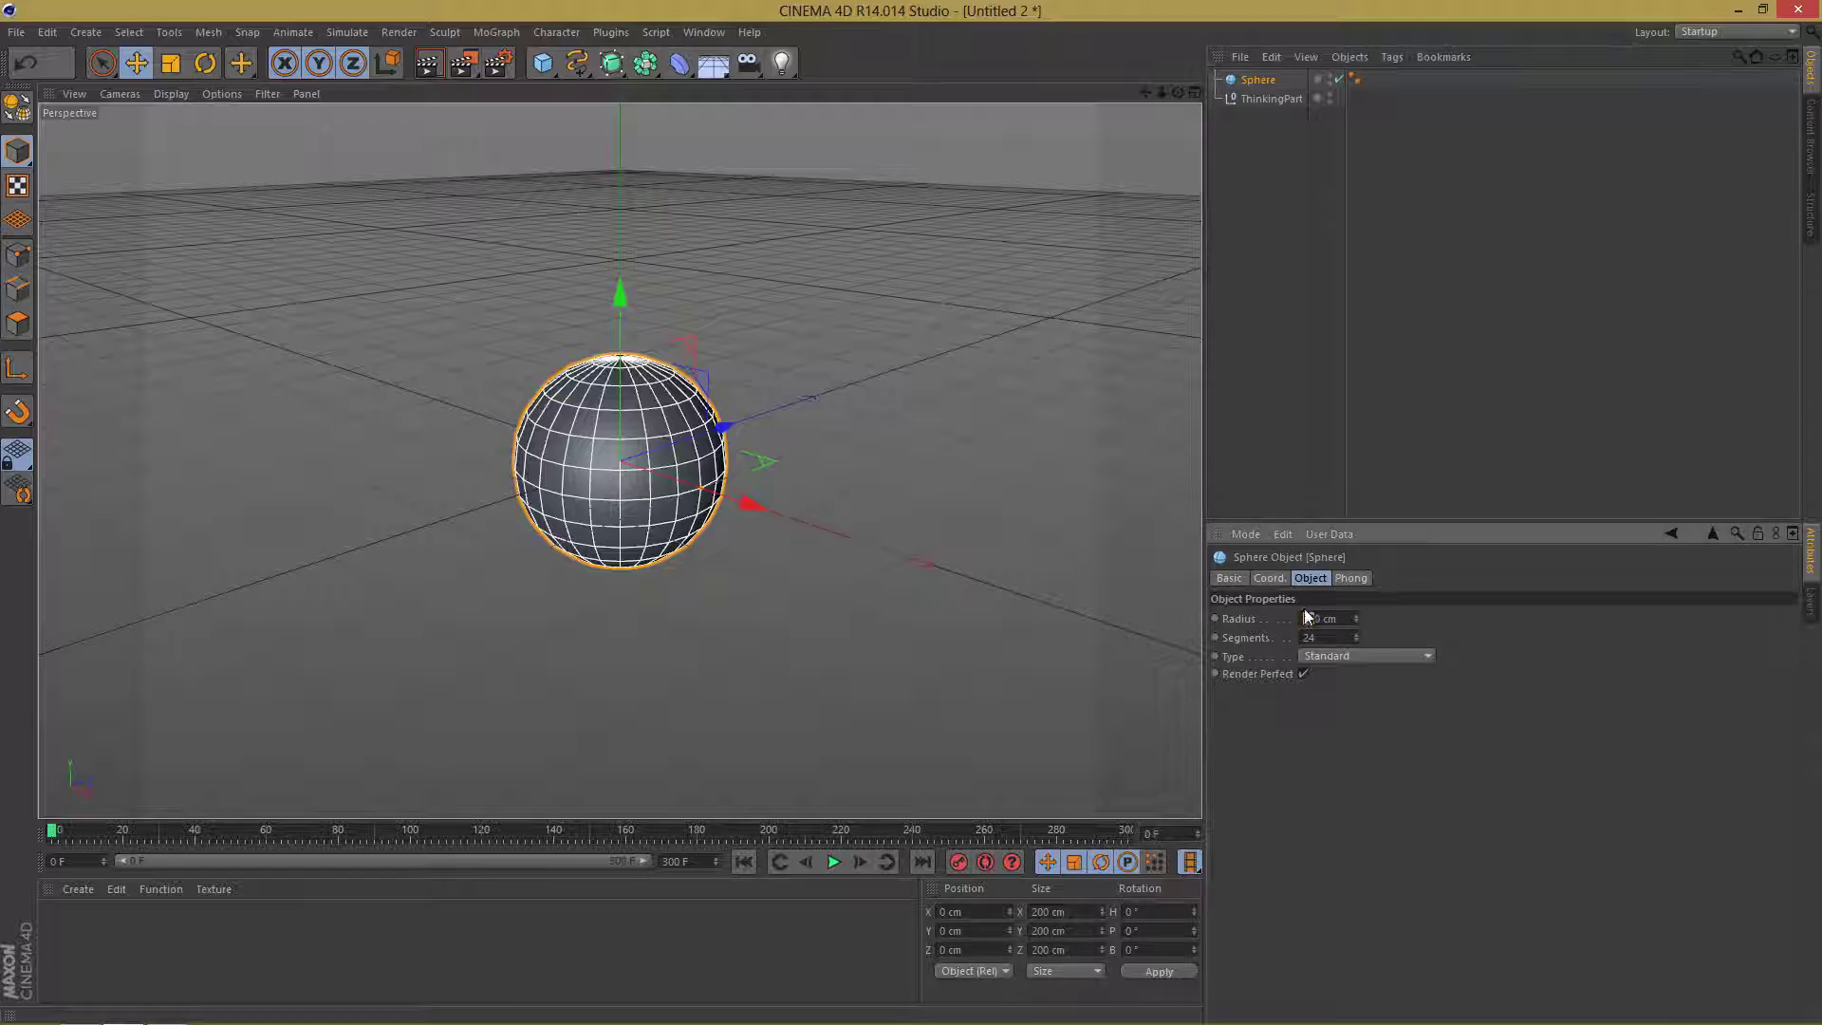
pyautogui.write('2')
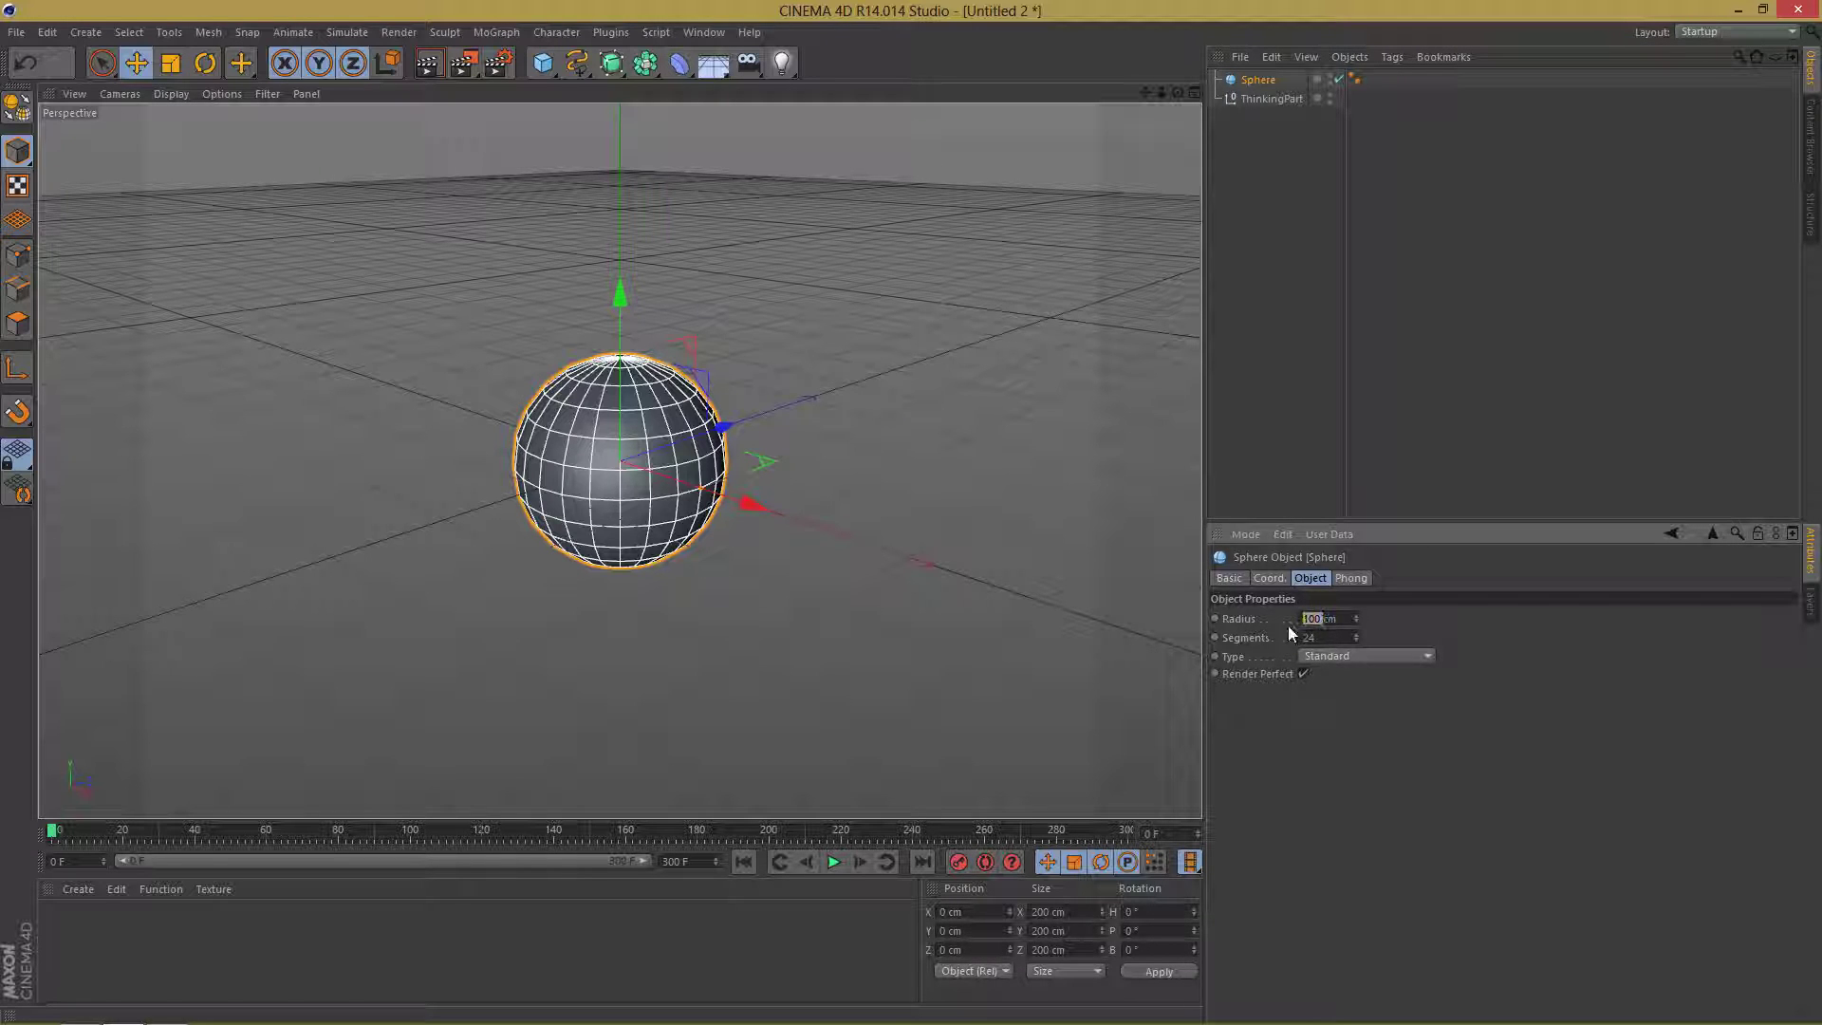
pyautogui.write('5')
pyautogui.press('Return')
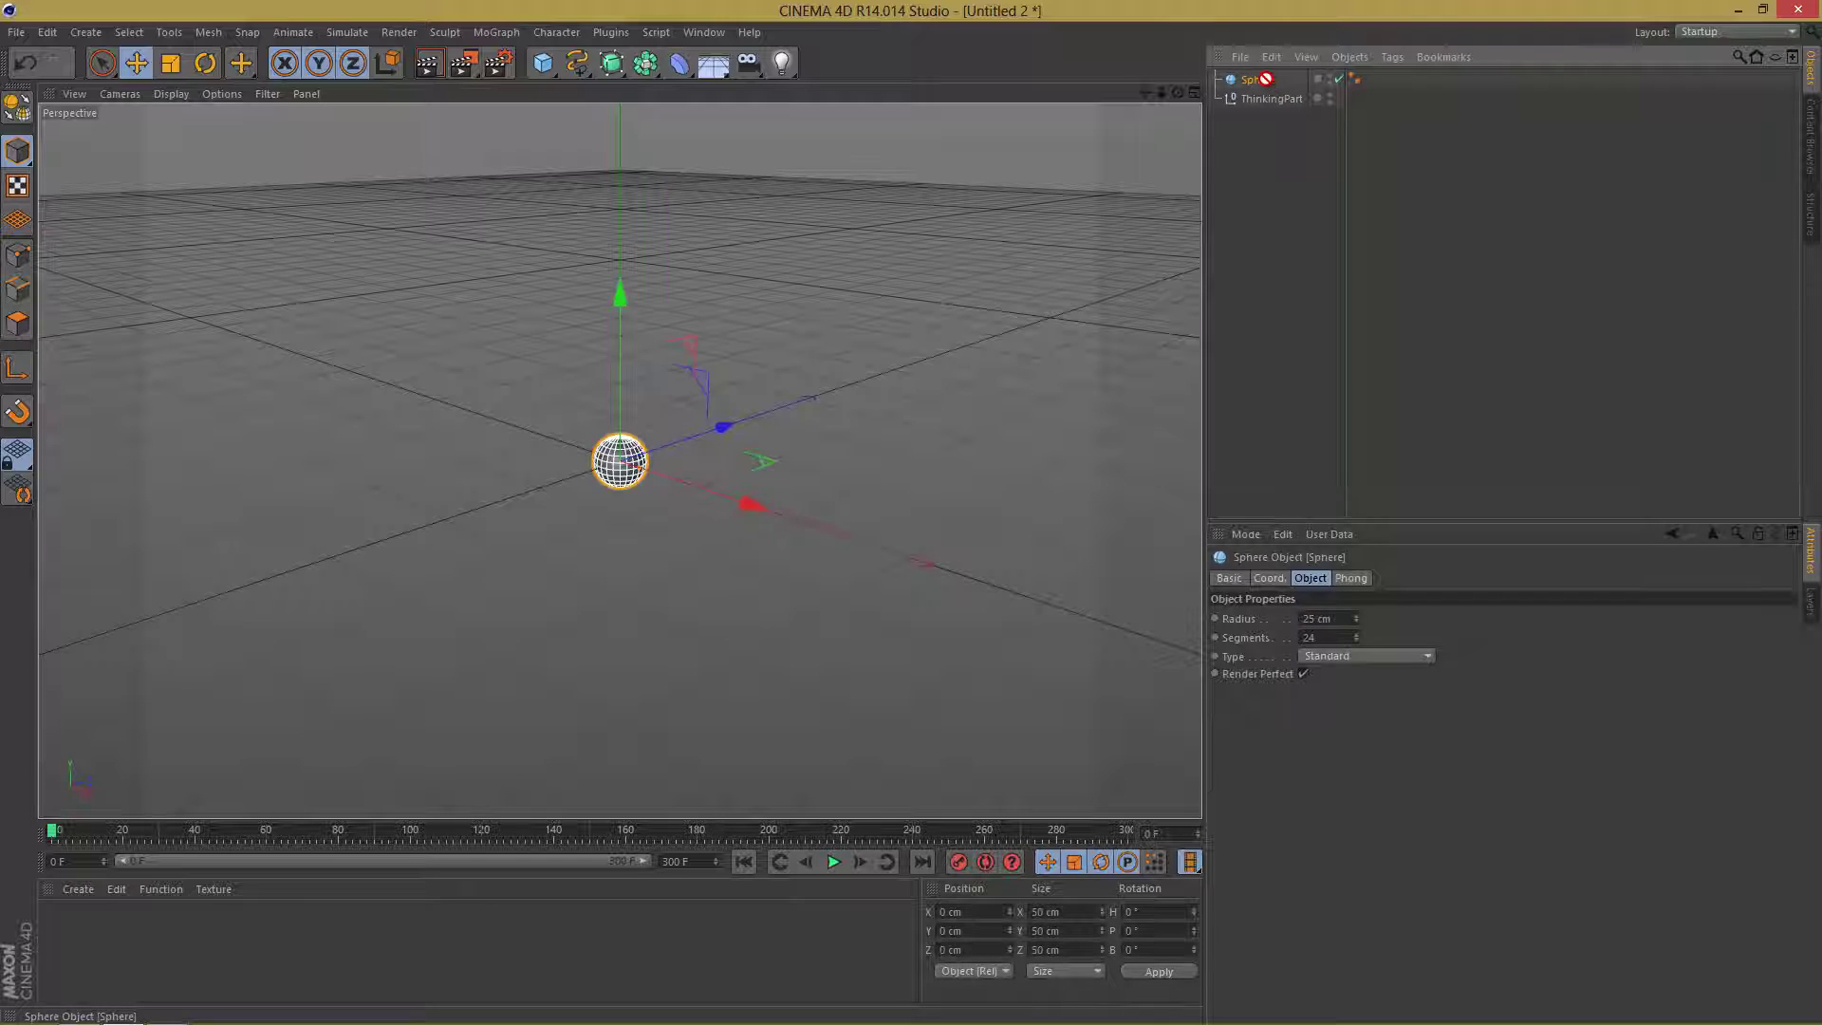
# - Parent the Sphere under ThinkingPart and give ThinkingPart an XPresso tag
pyautogui.moveTo(1271, 82); pyautogui.dragTo(1272, 97)
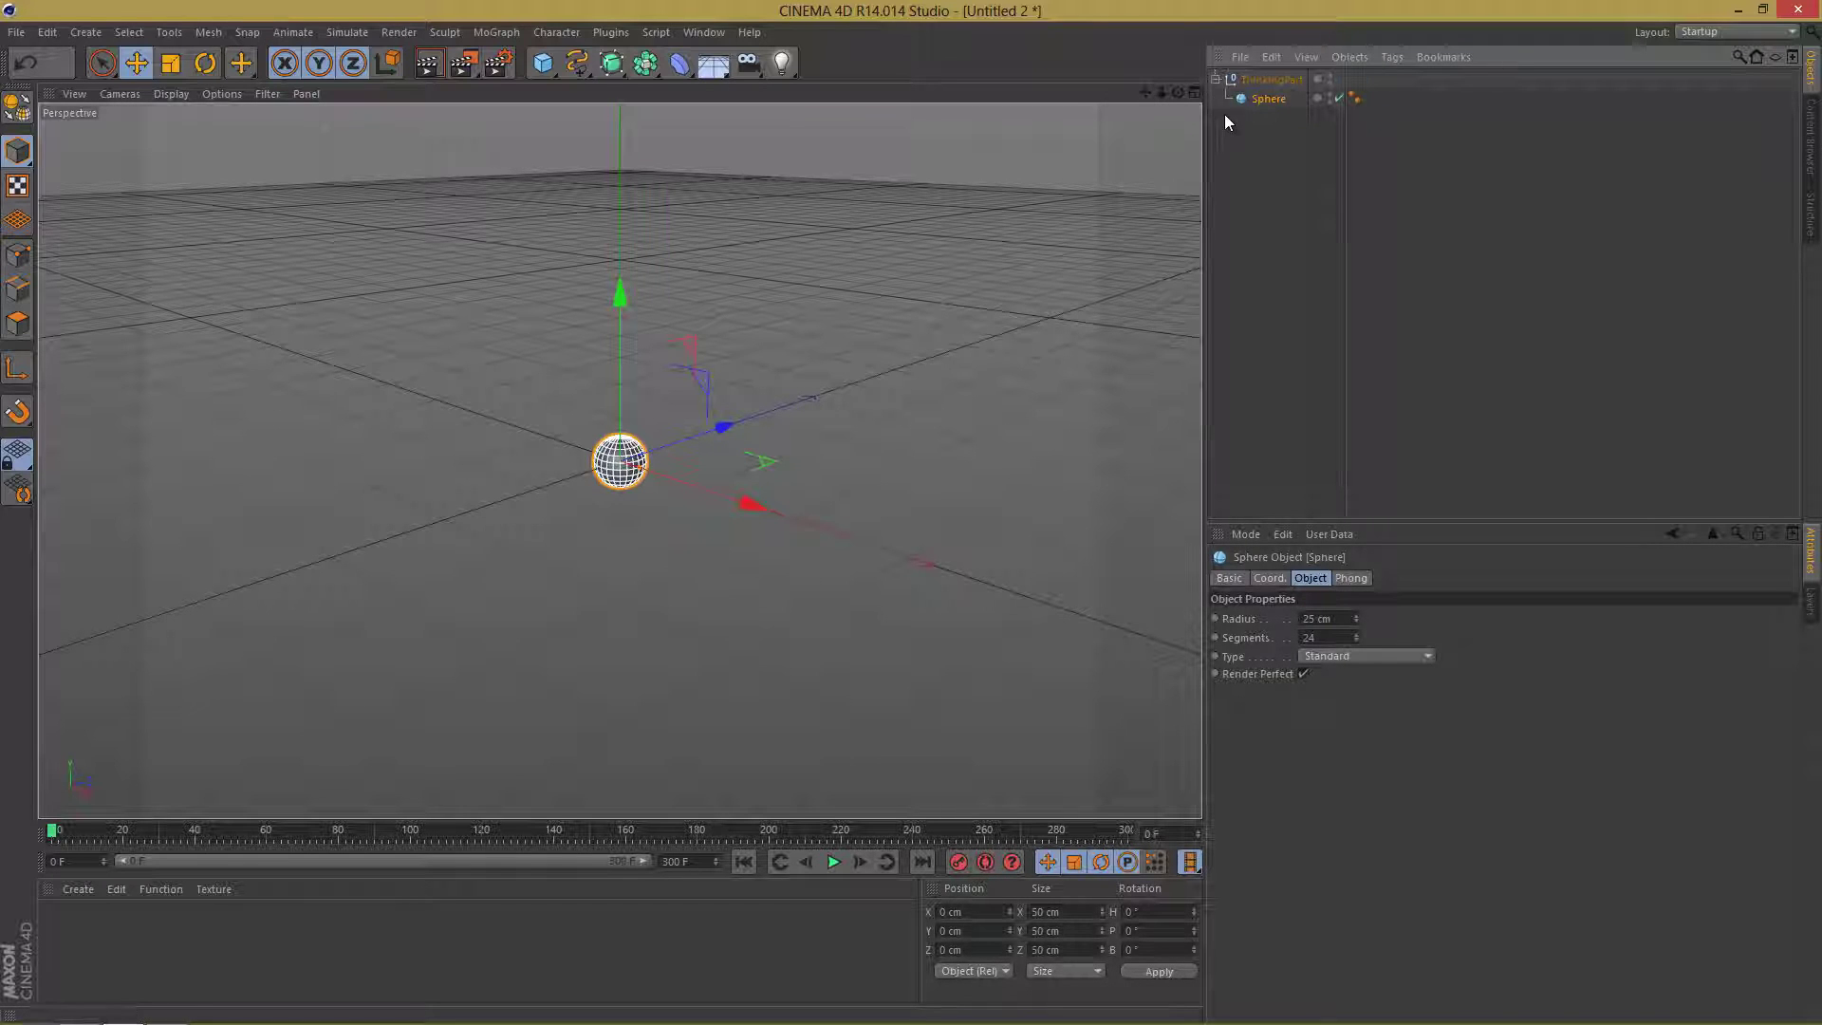
pyautogui.click(1281, 81)
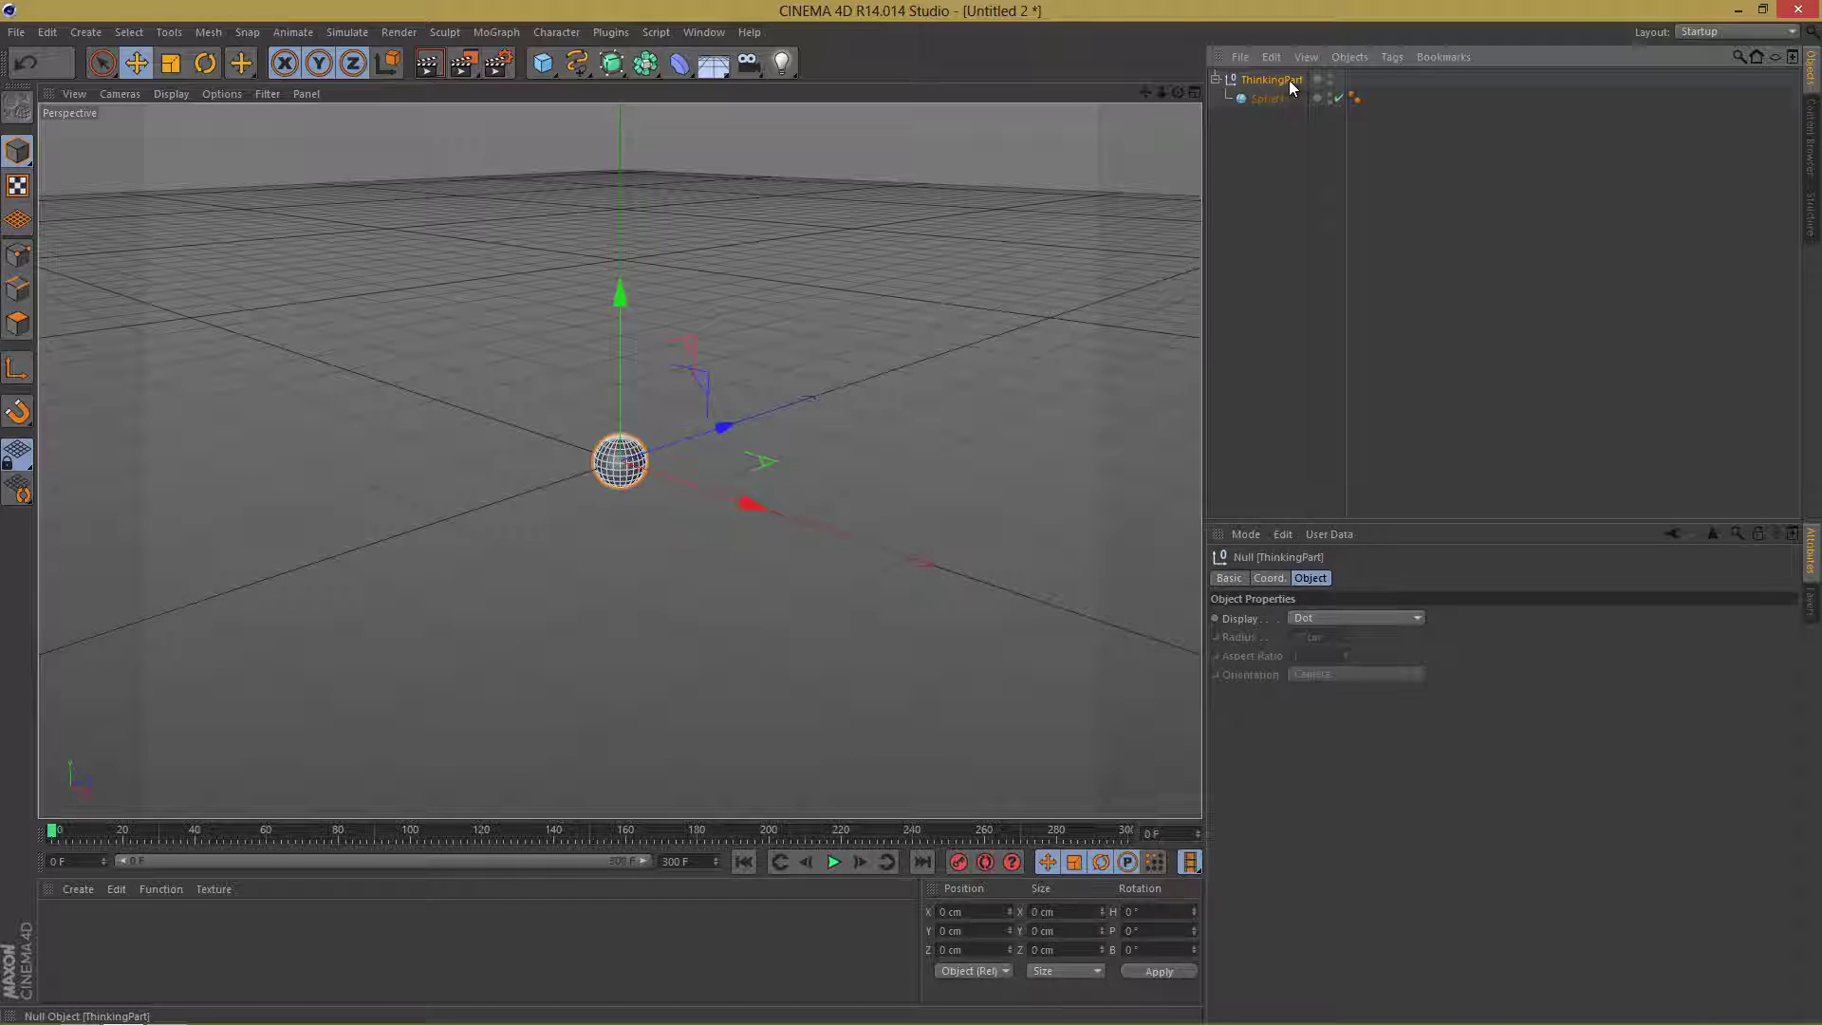
pyautogui.rightClick(1289, 80)
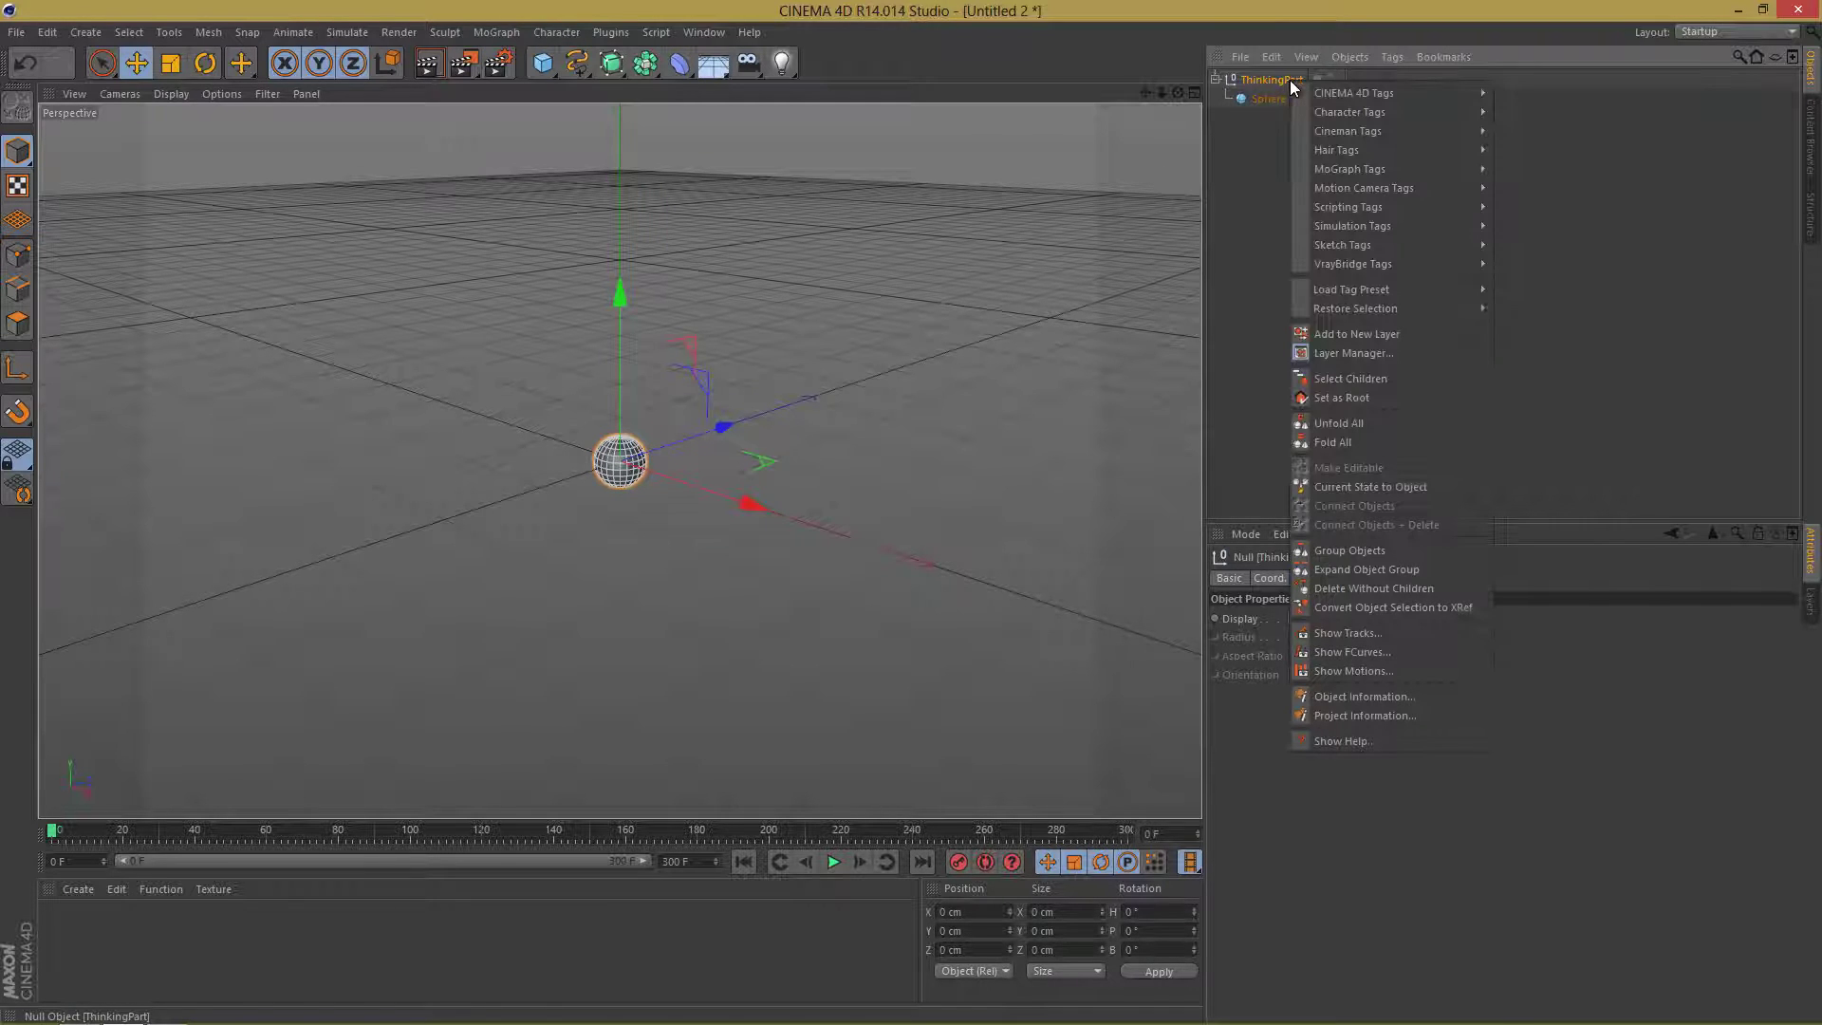
pyautogui.moveTo(1375, 95)
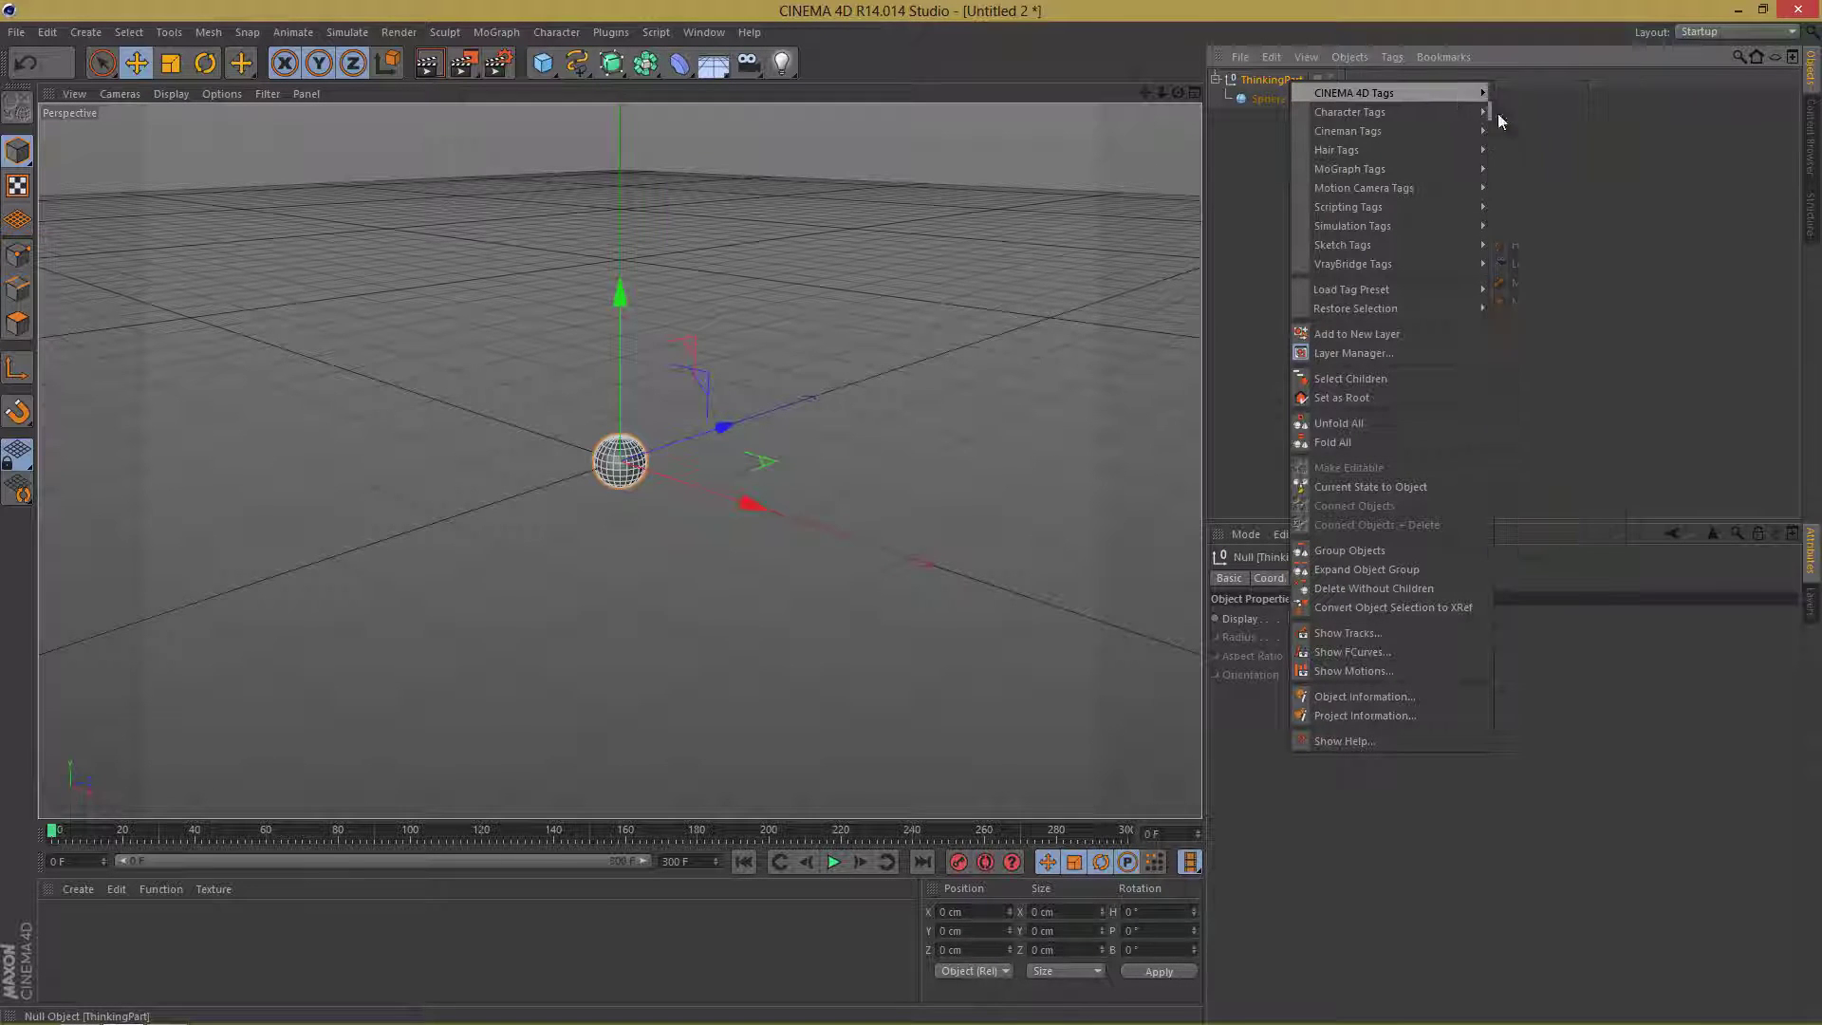
pyautogui.click(1550, 537)
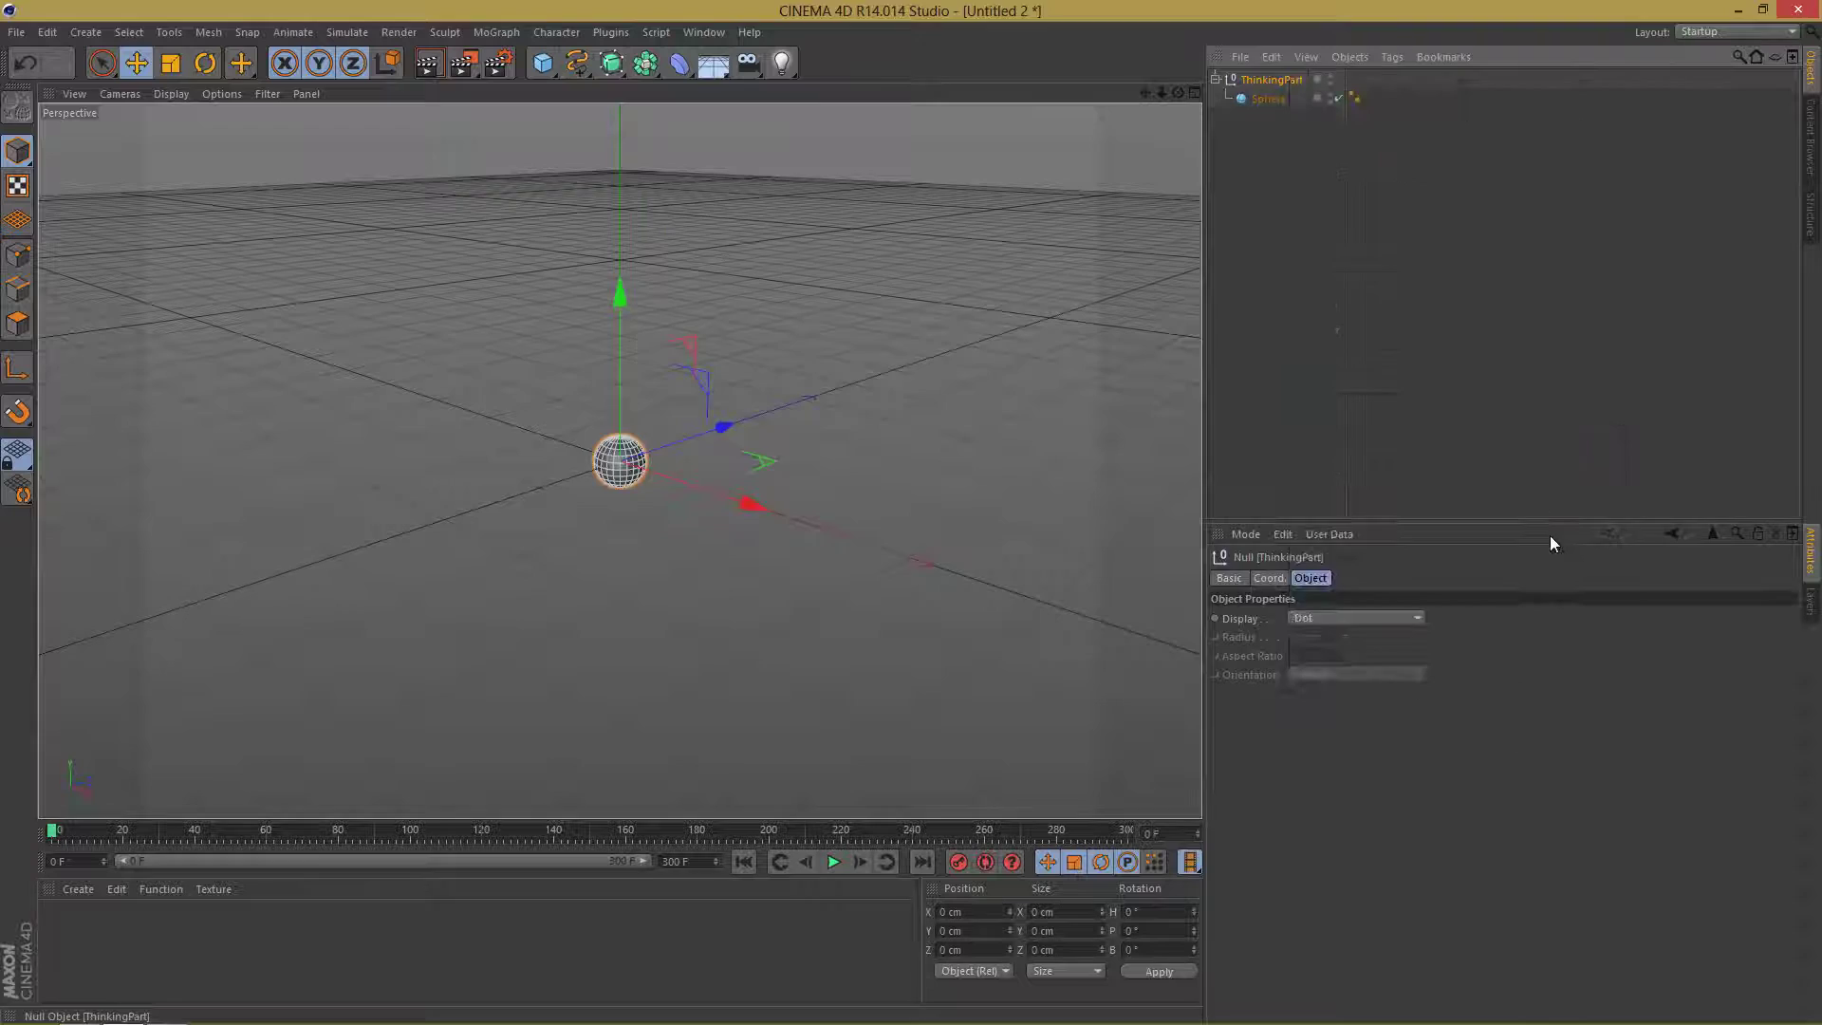
# - Drop the Sphere into the XPresso graph as a node at the upper left
pyautogui.click(1269, 100)
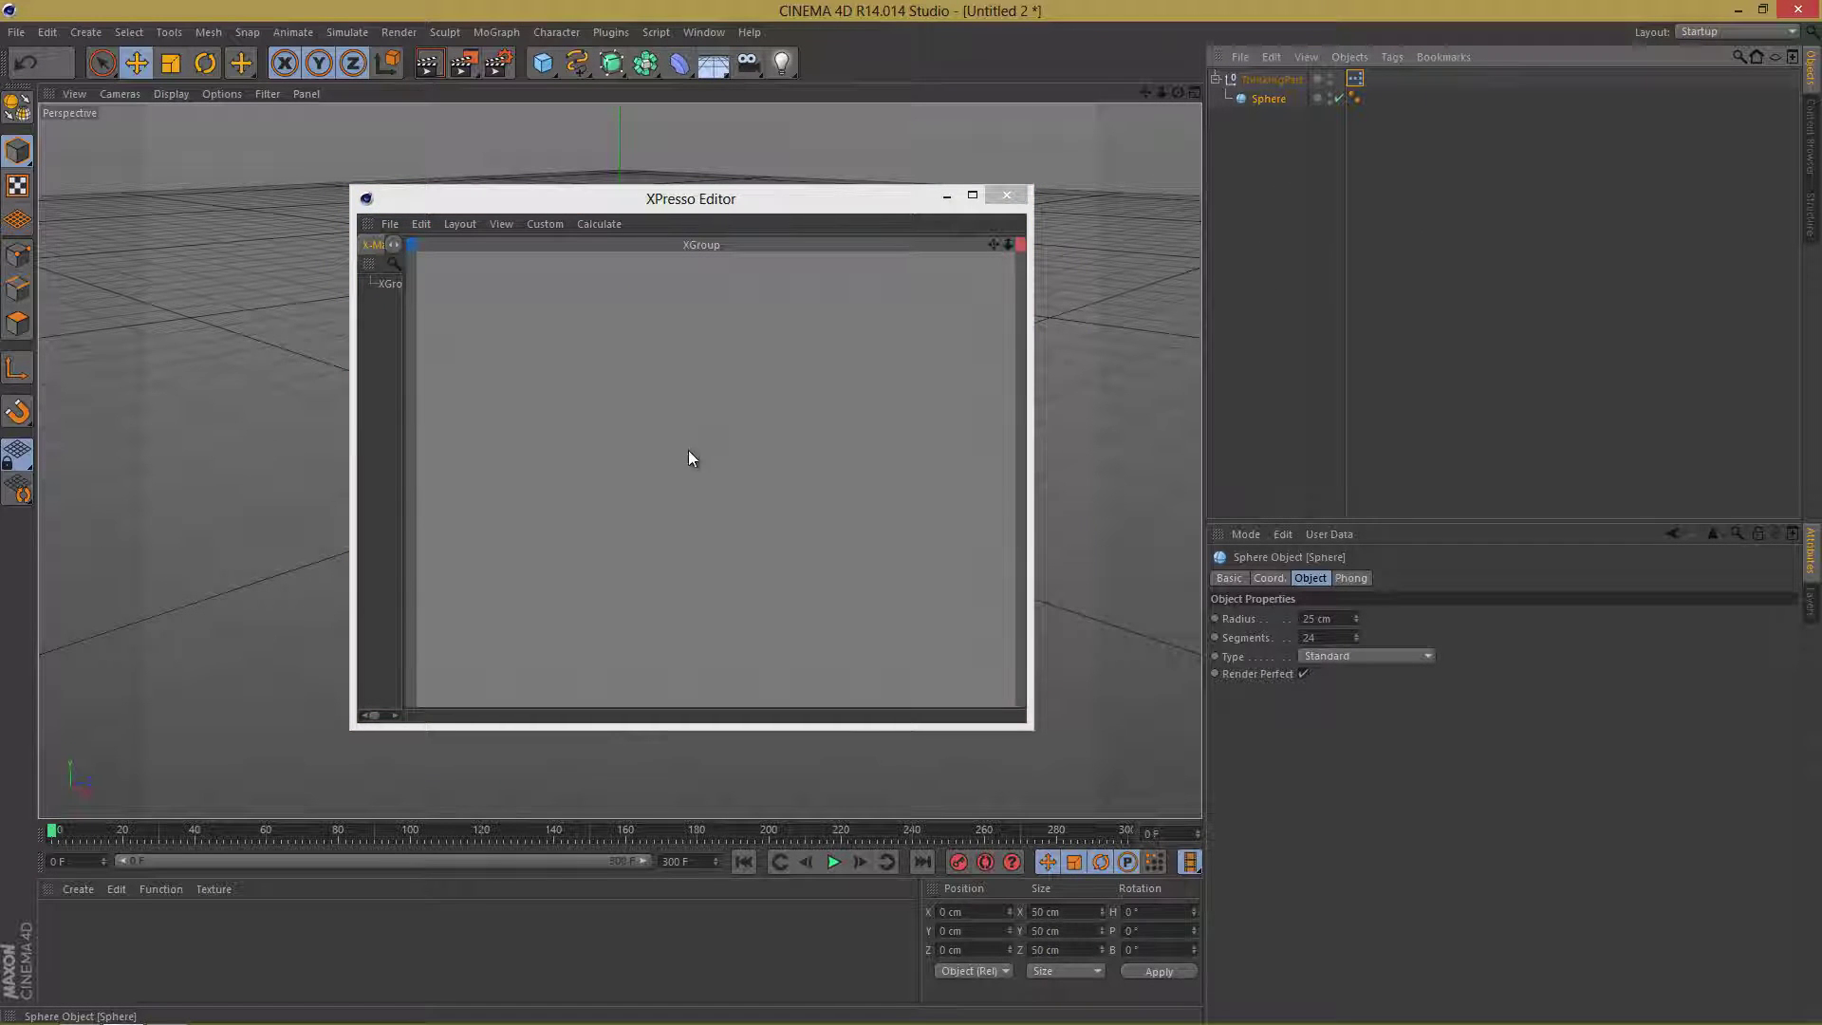
pyautogui.moveTo(690, 458); pyautogui.dragTo(768, 517)
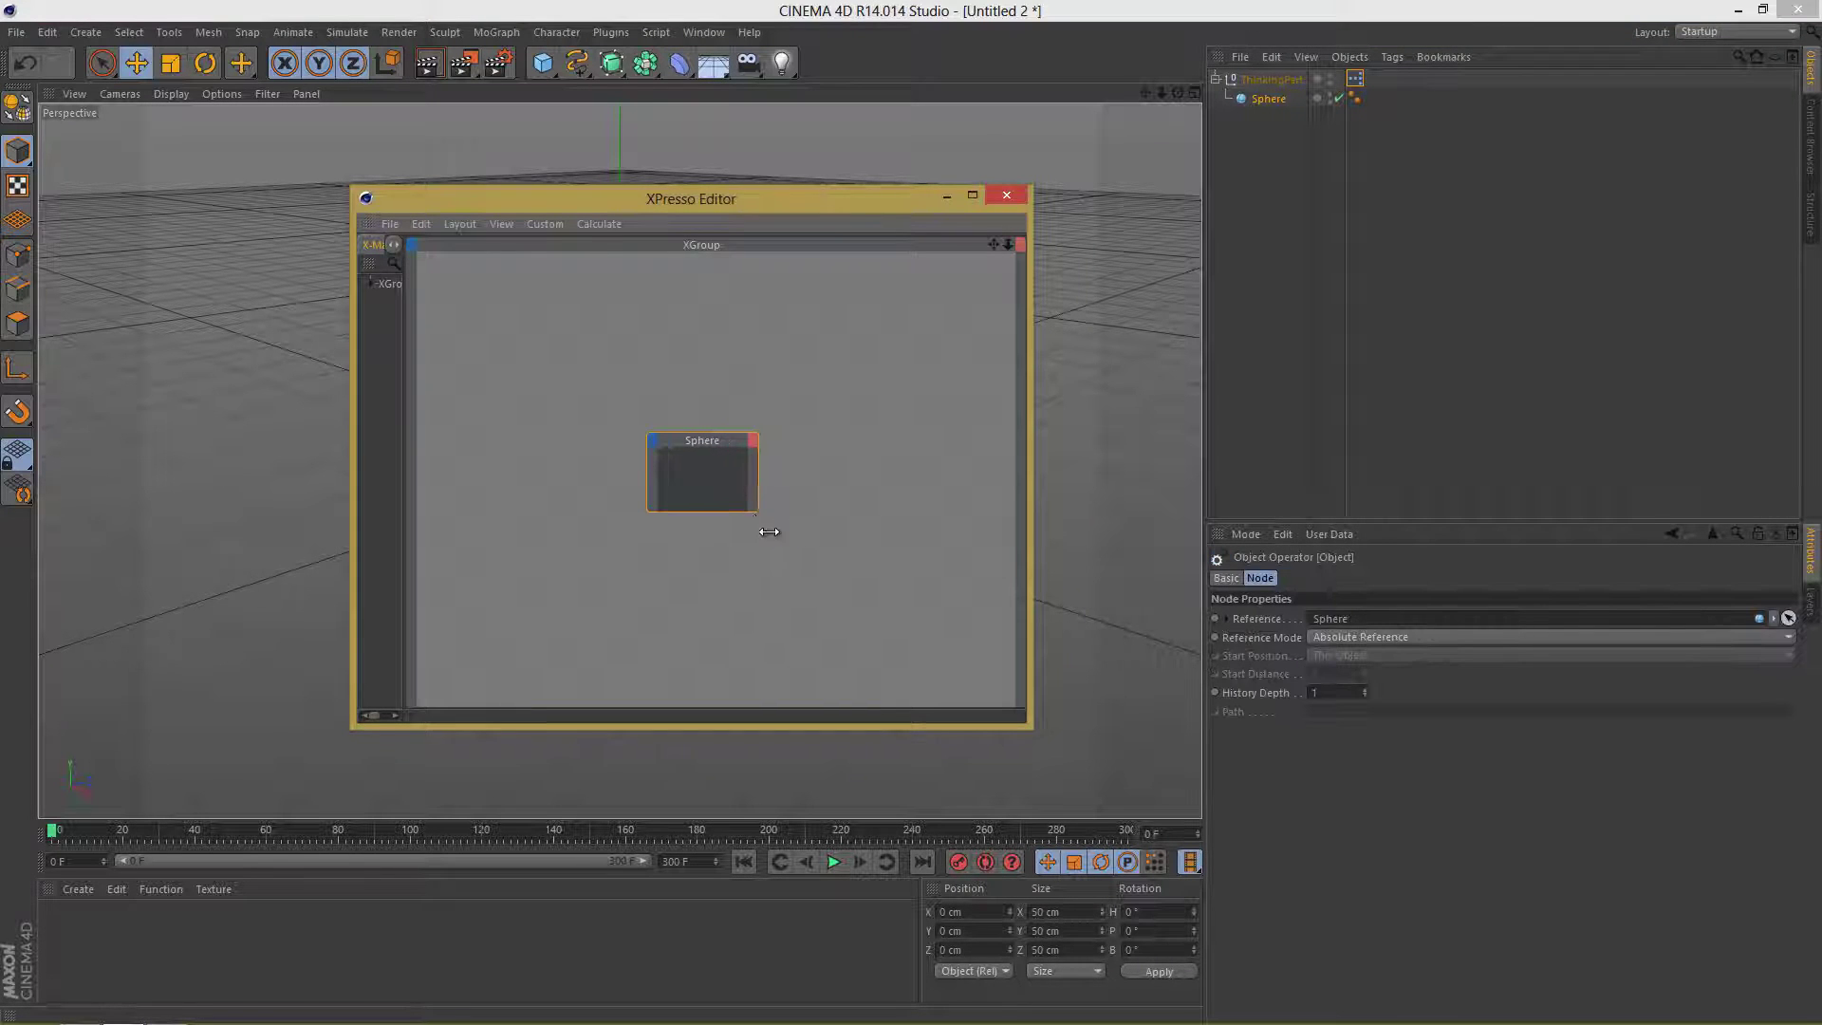
pyautogui.moveTo(737, 440); pyautogui.dragTo(578, 296)
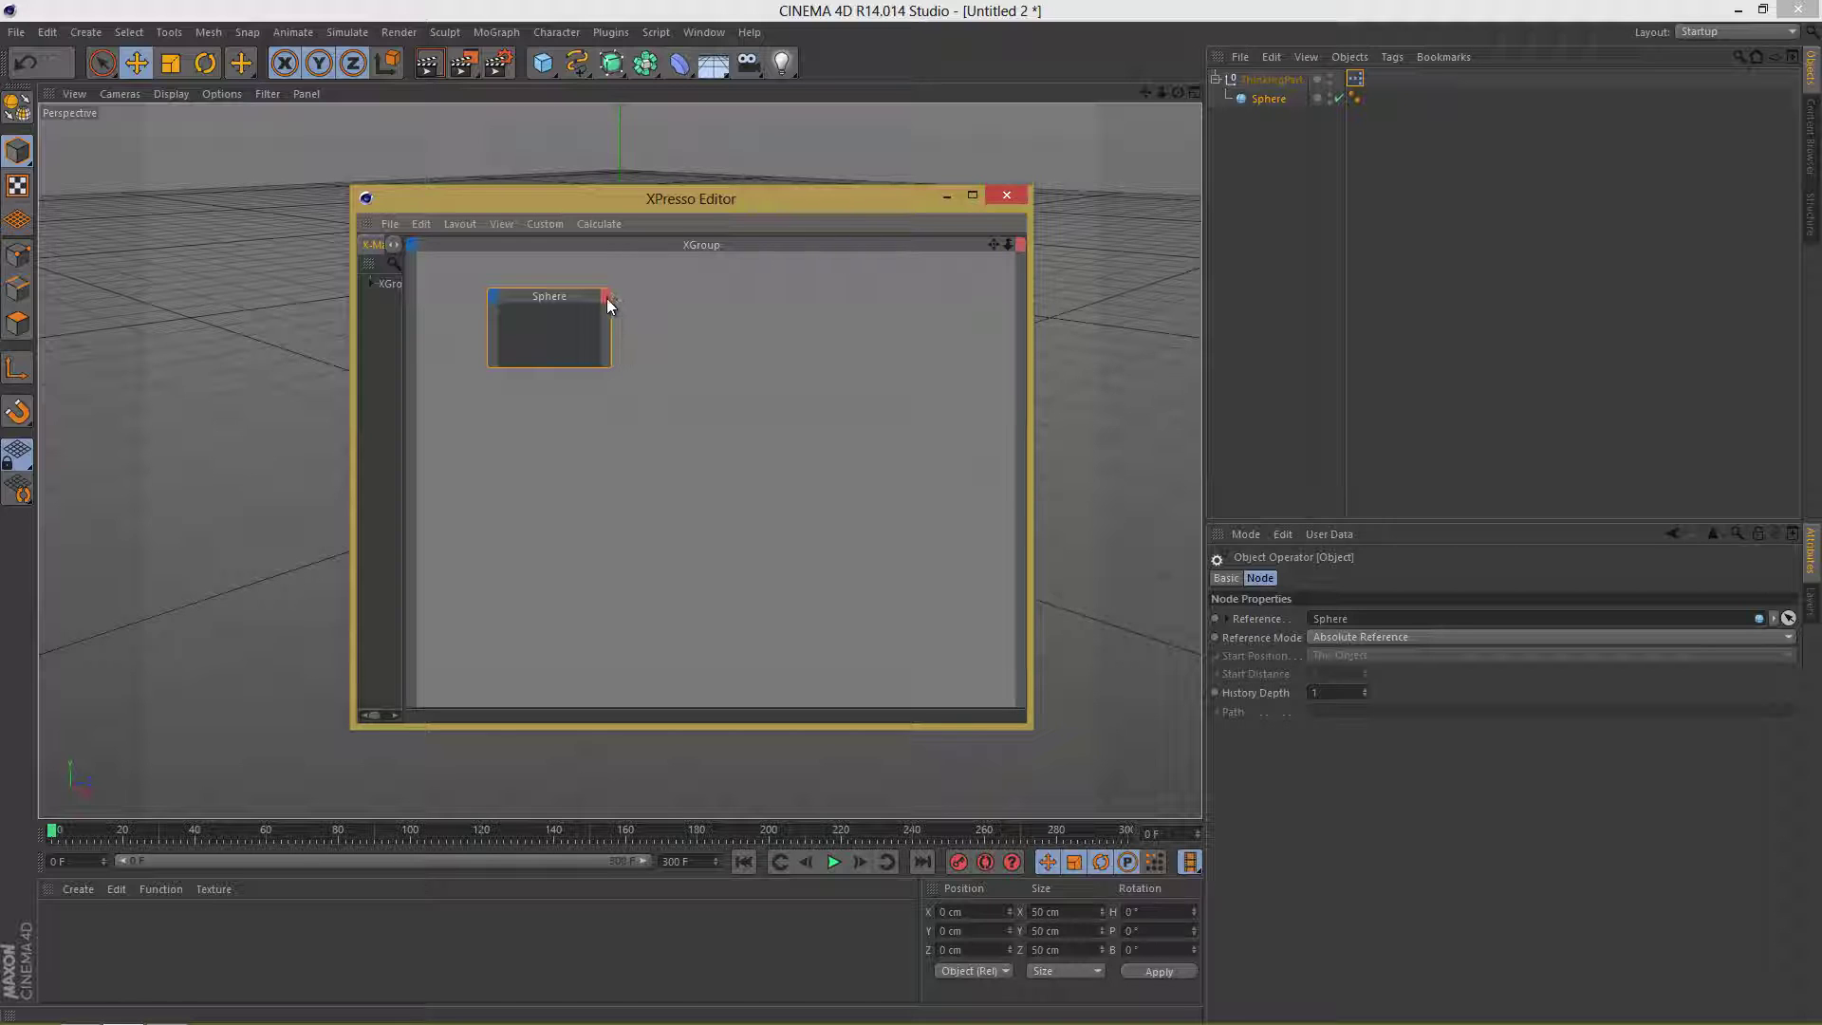
# - Add Global Position and Global Matrix output ports to the Sphere node
pyautogui.click(607, 300)
pyautogui.moveTo(667, 332)
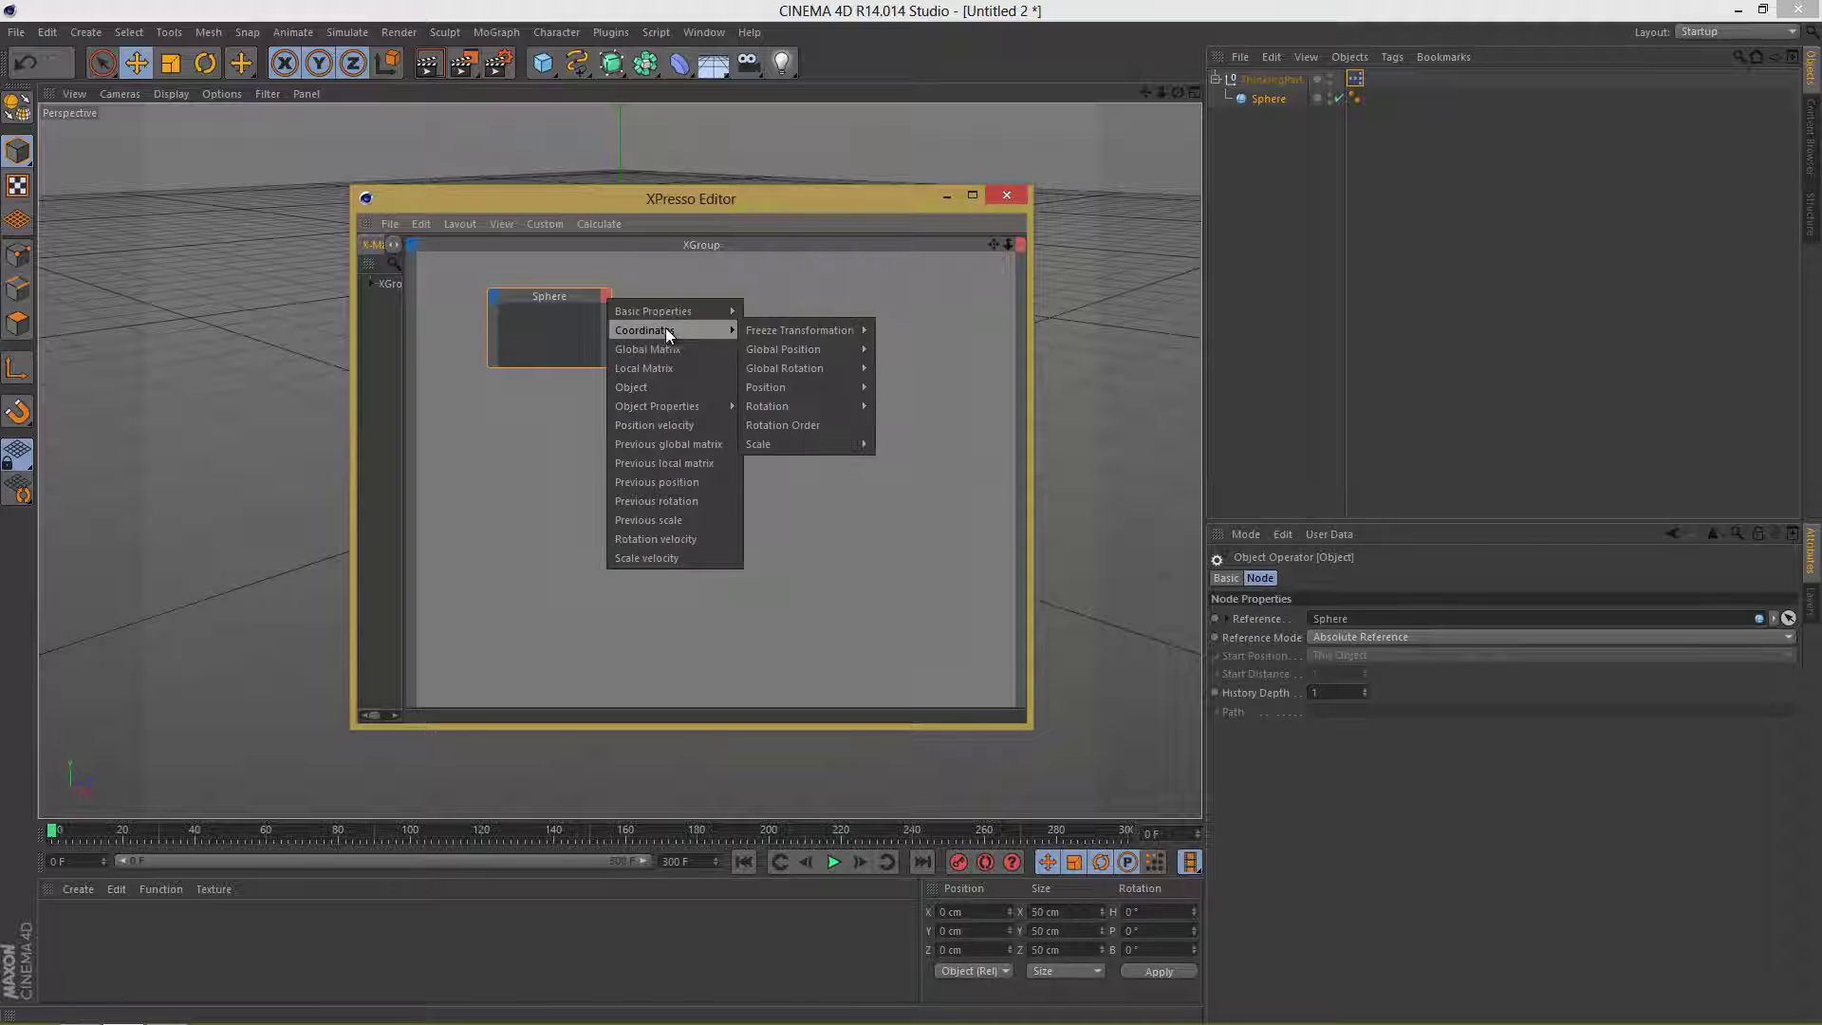
pyautogui.moveTo(795, 349)
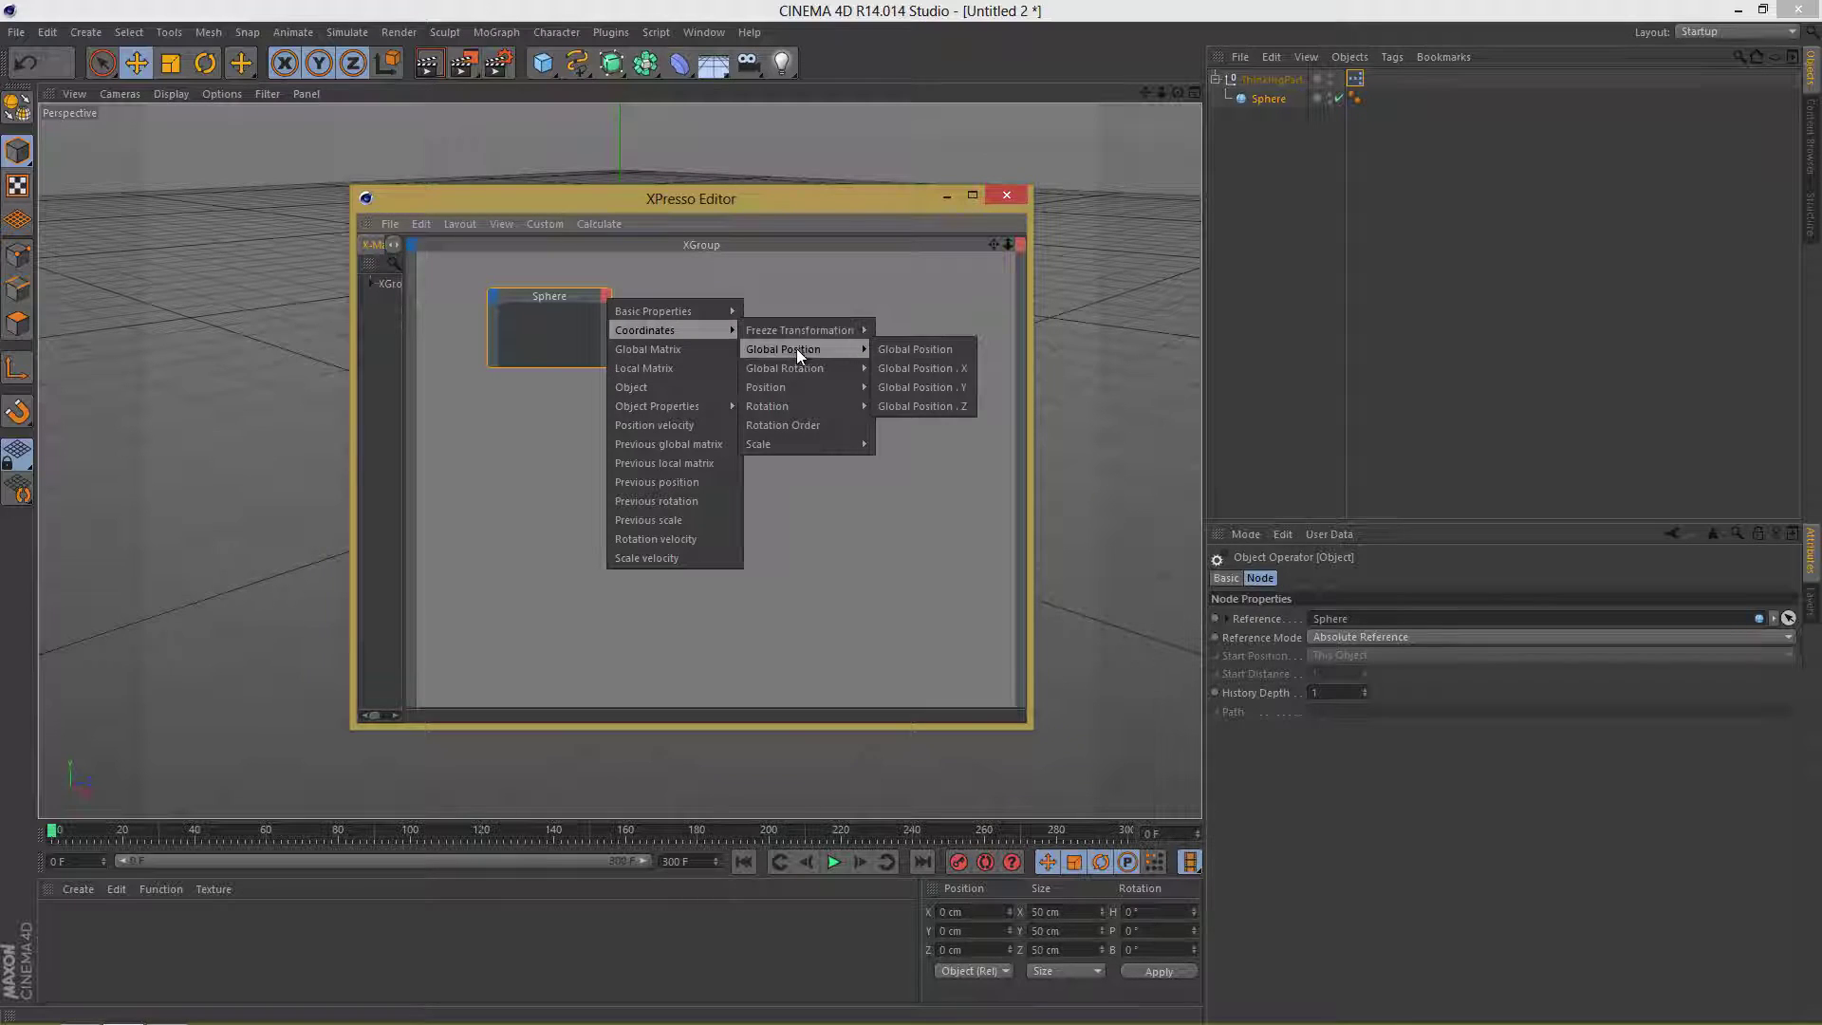
pyautogui.click(892, 353)
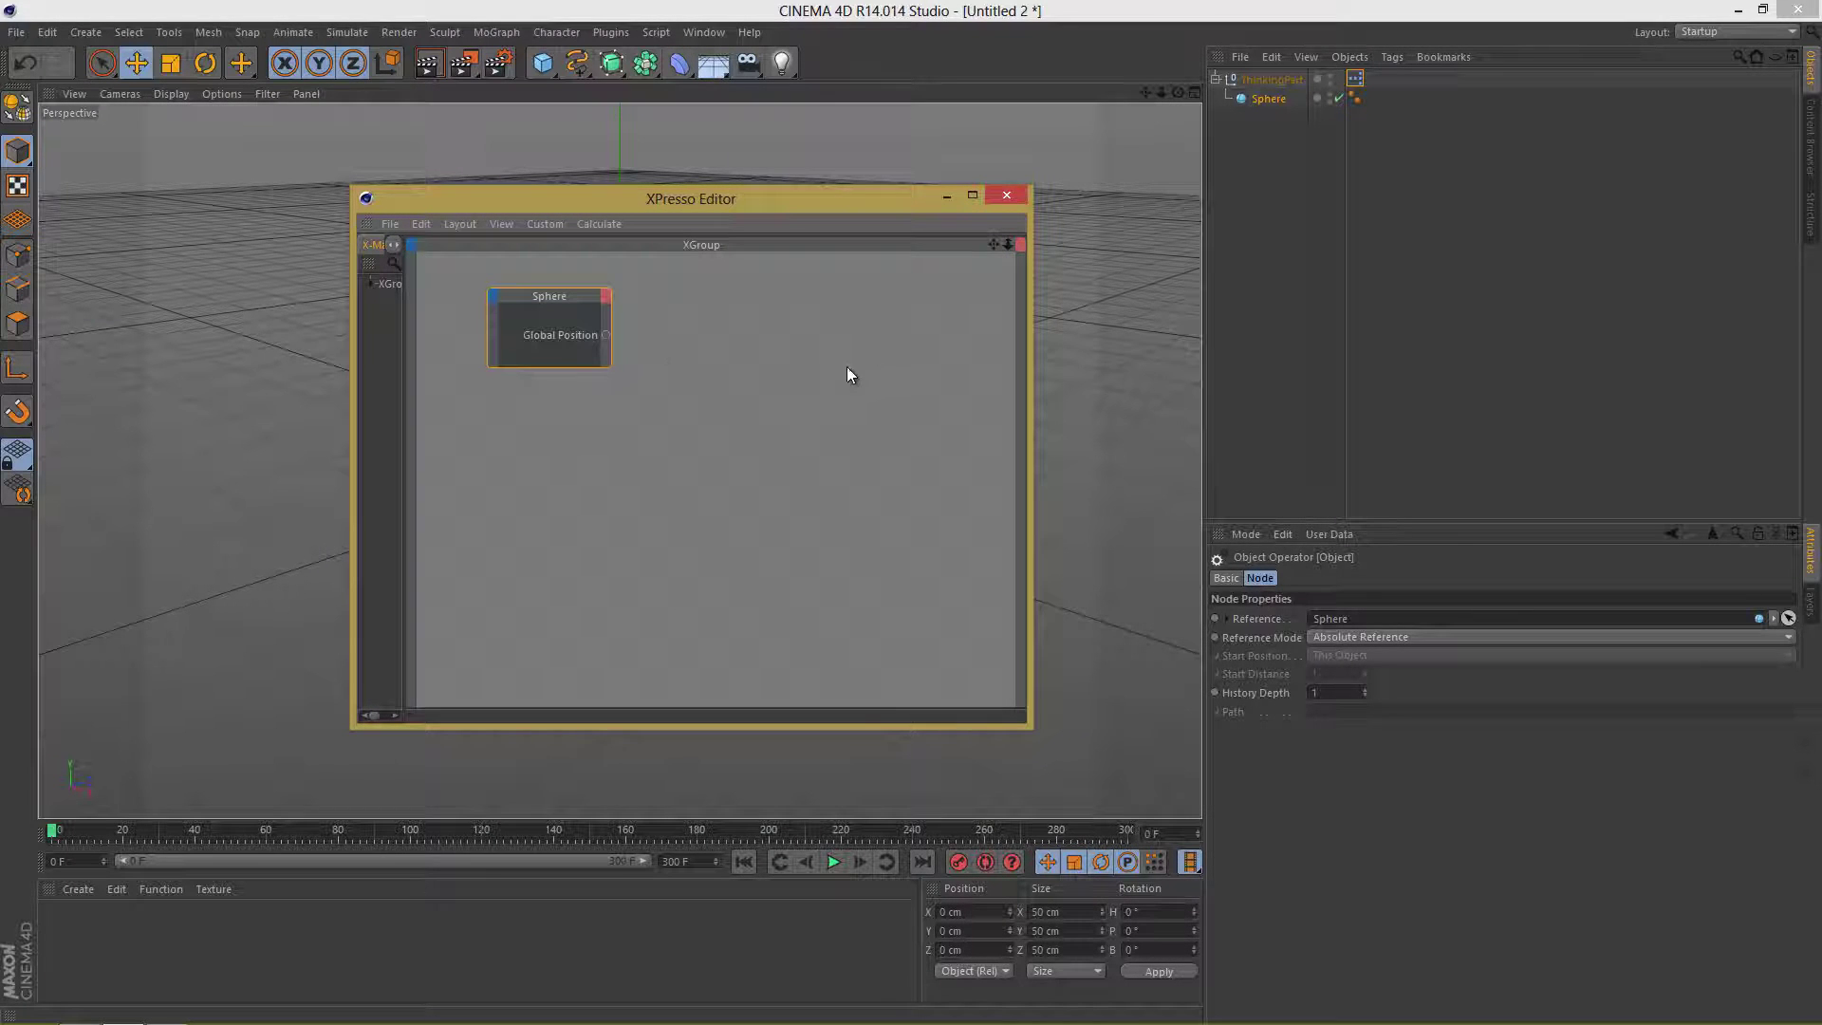
pyautogui.click(606, 295)
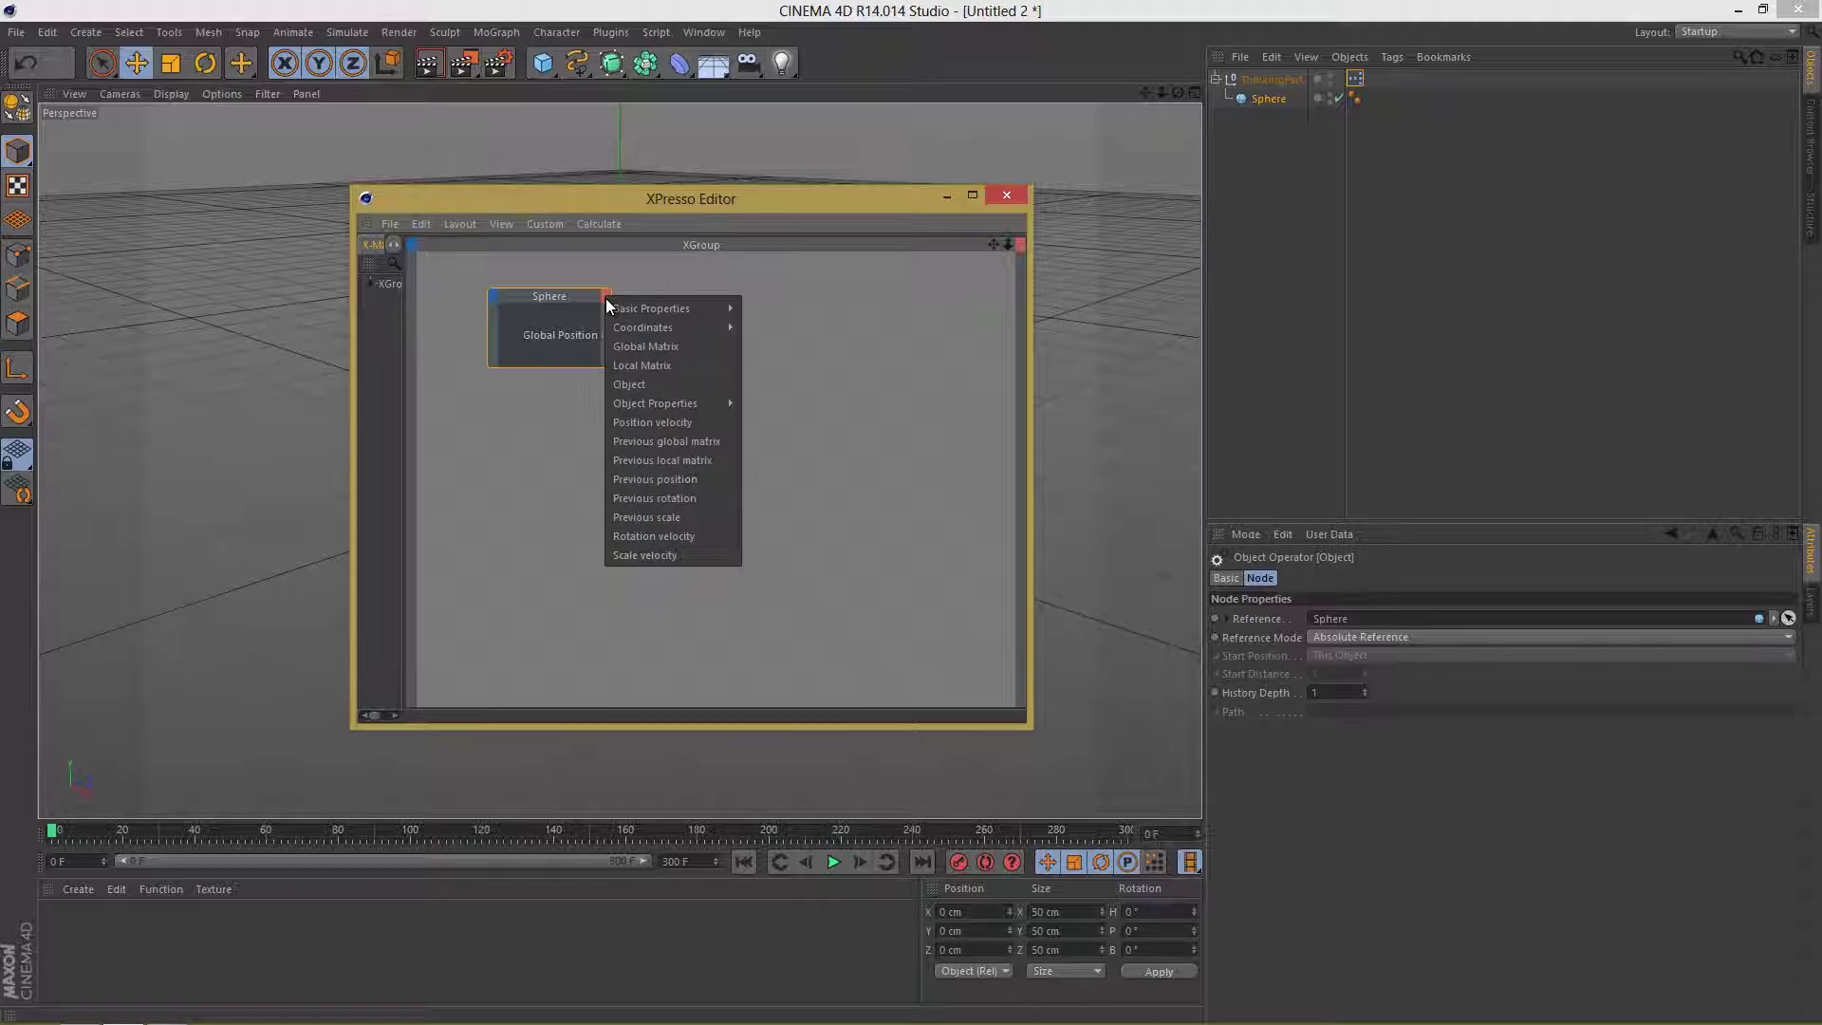
pyautogui.click(676, 347)
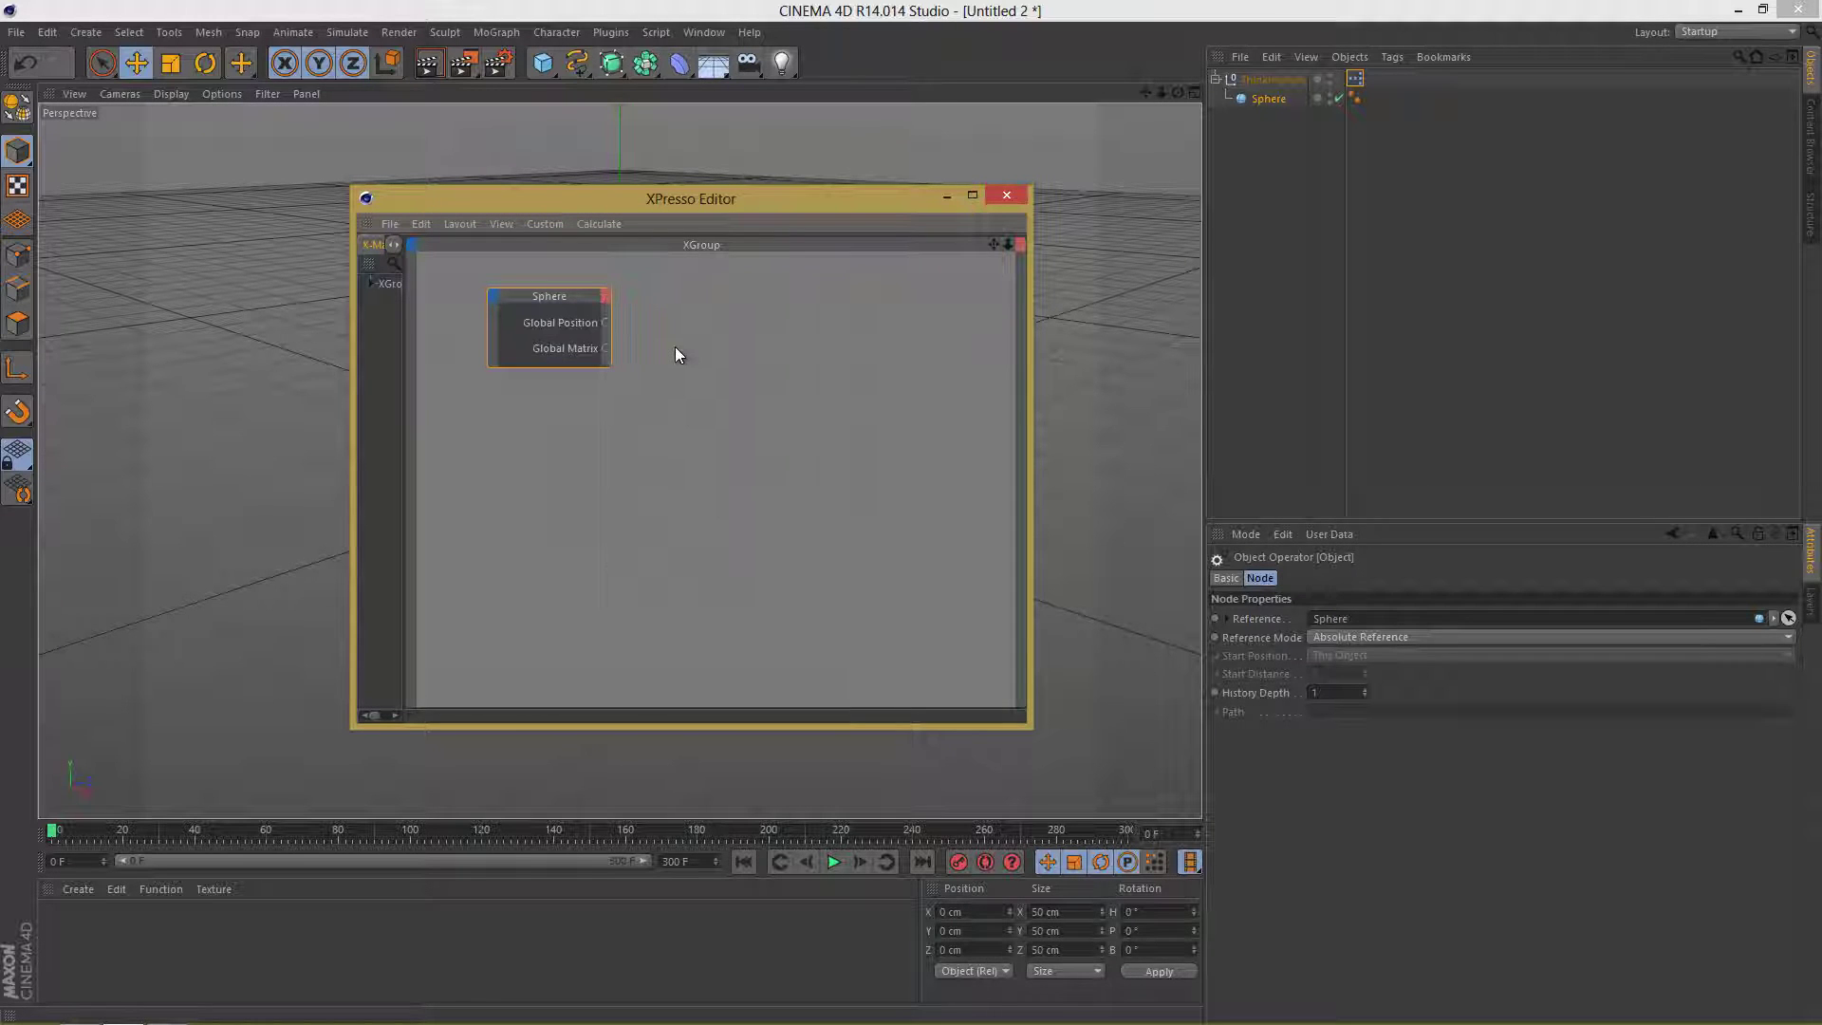
pyautogui.click(683, 344)
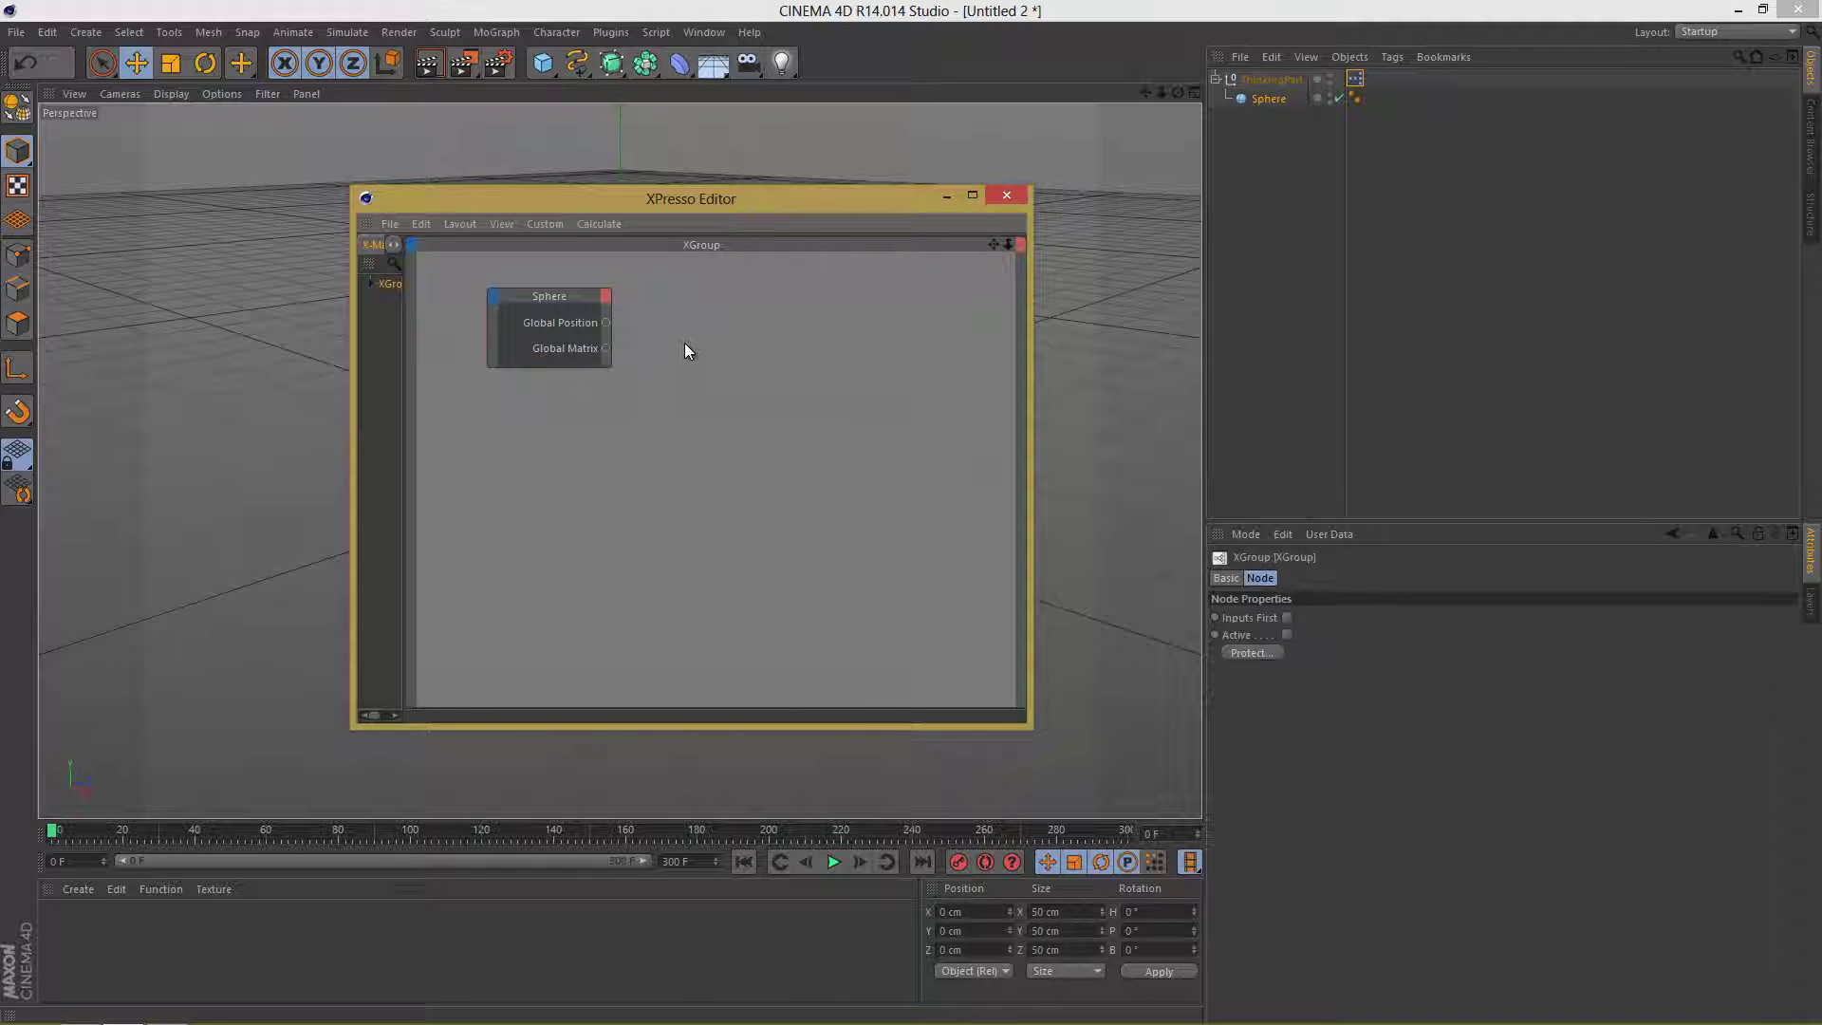
# - Add a PStorm node and place it beside the Sphere node
pyautogui.rightClick(692, 348)
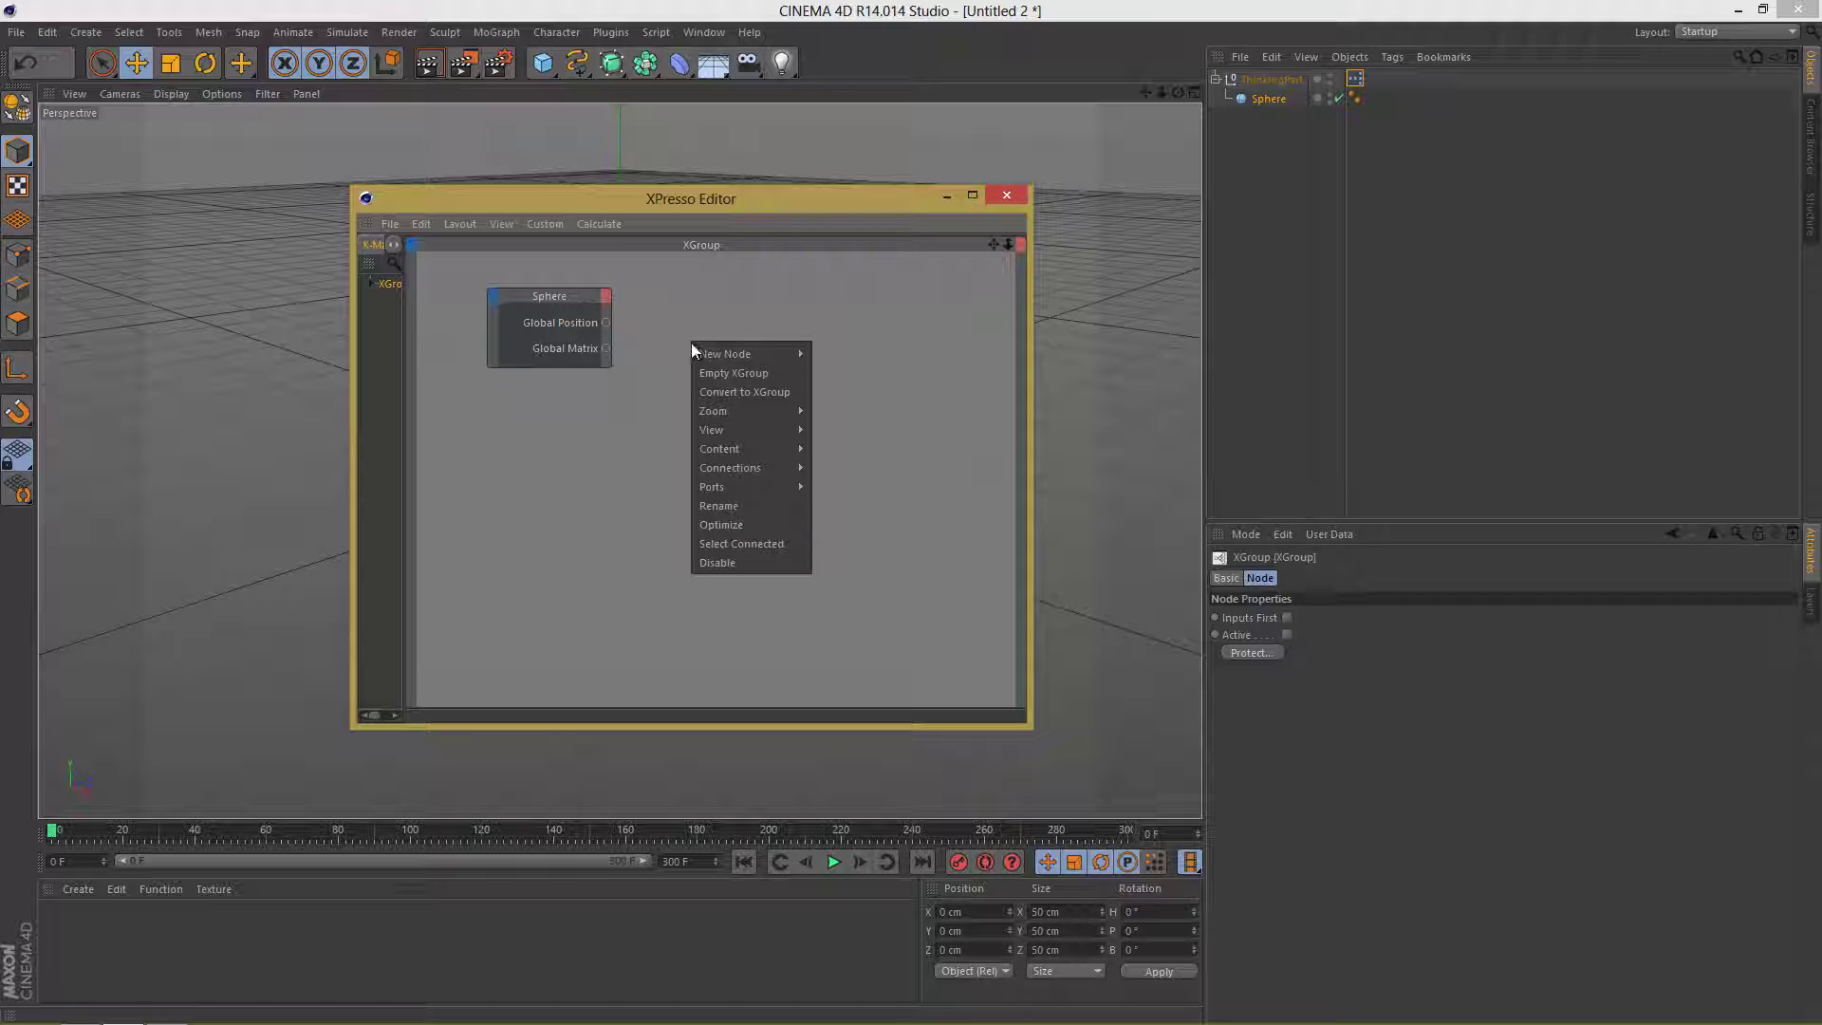
pyautogui.moveTo(706, 350)
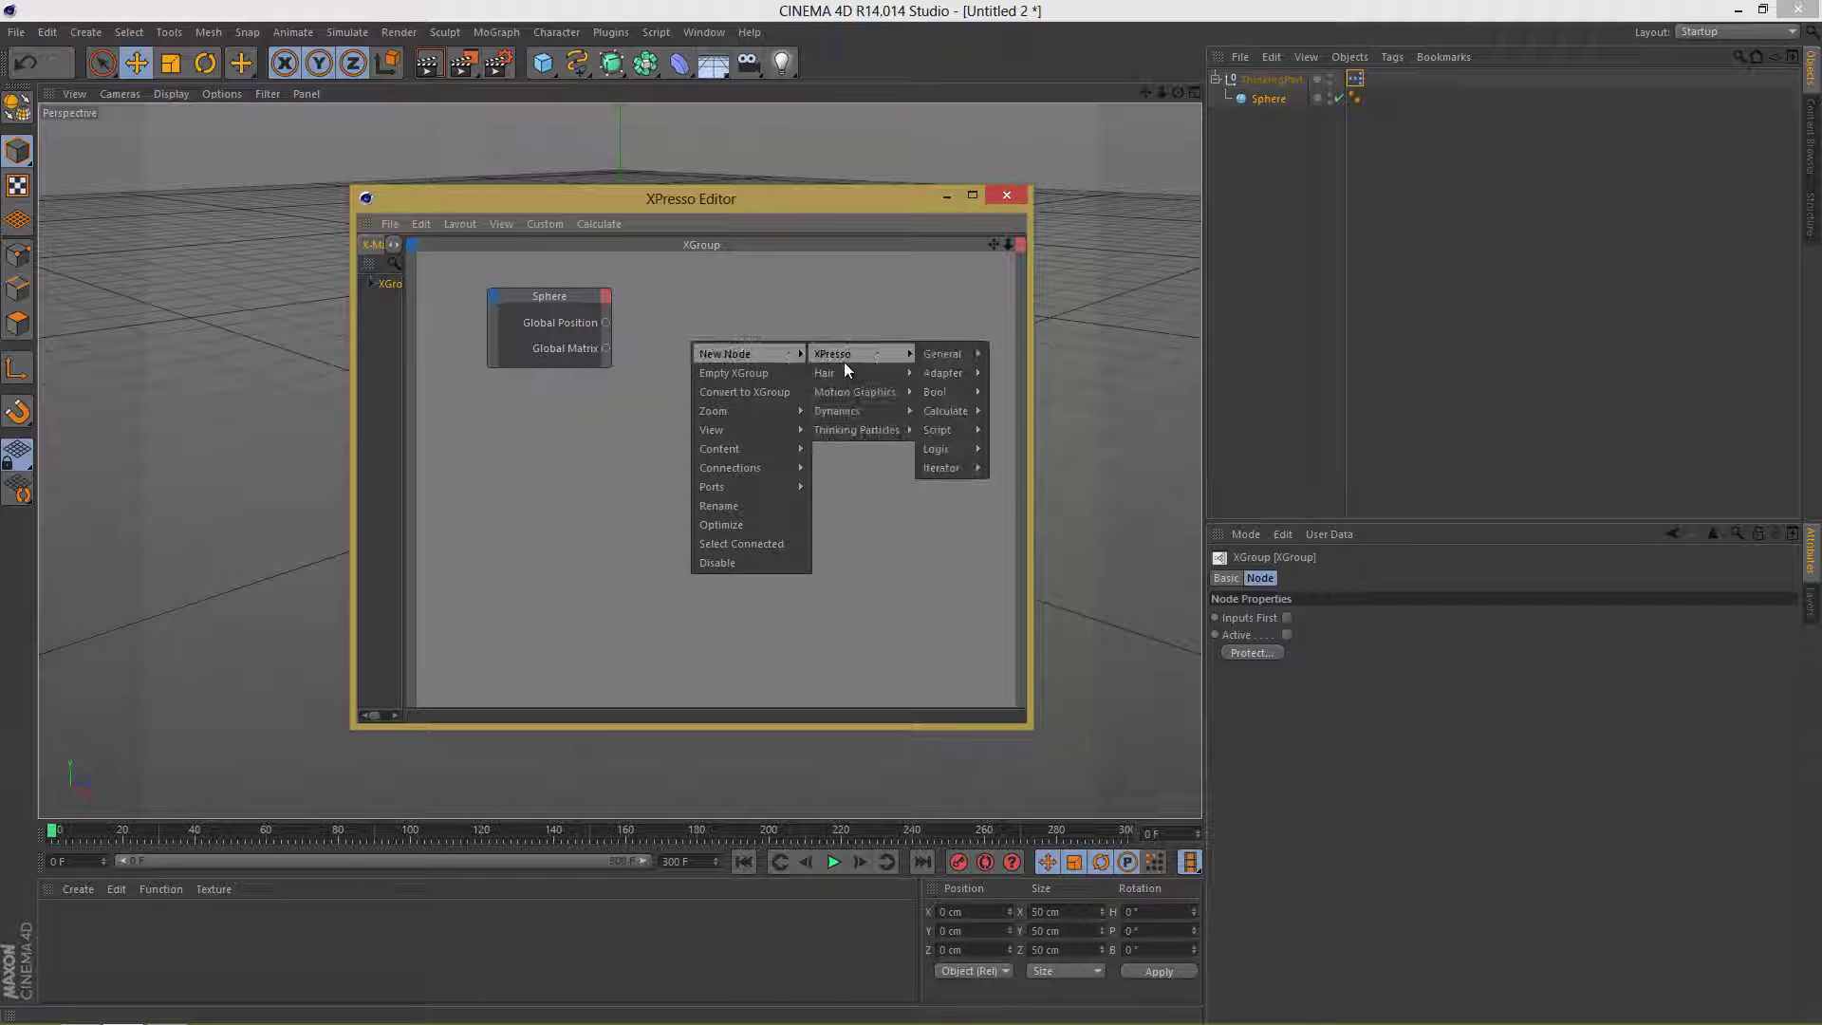
pyautogui.moveTo(892, 430)
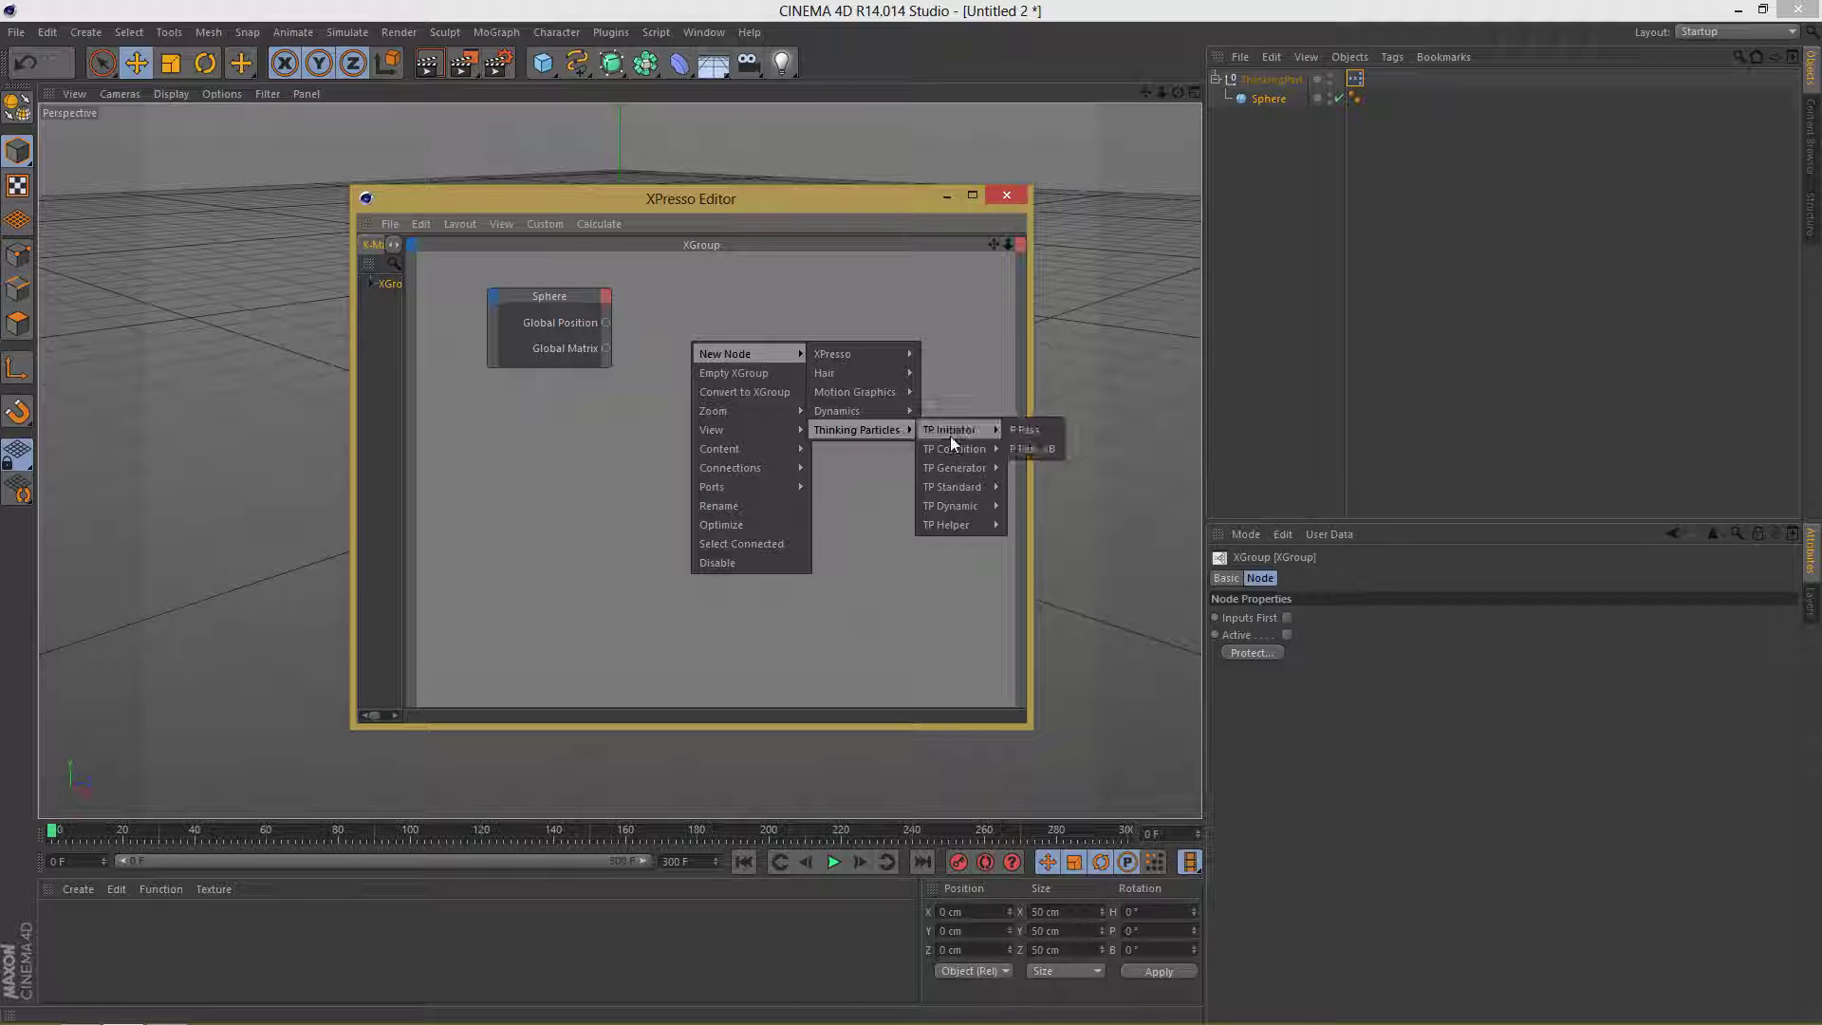
pyautogui.moveTo(981, 465)
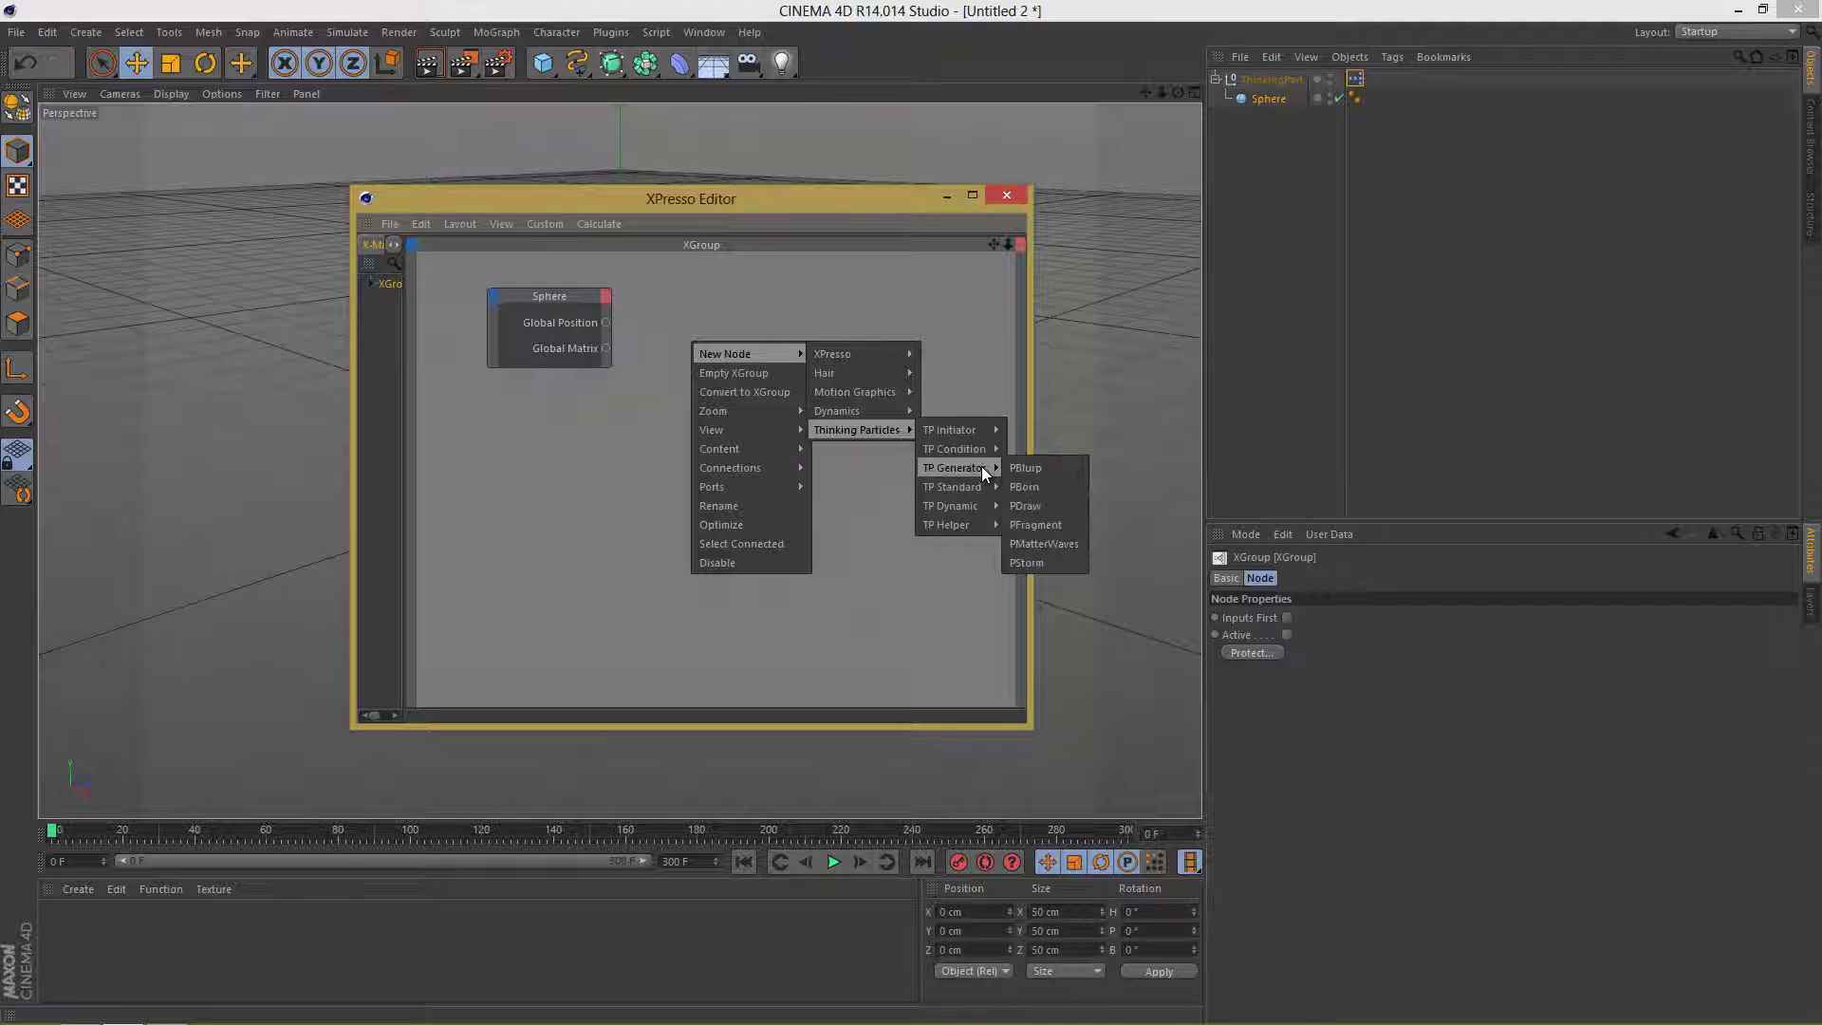
pyautogui.click(1049, 562)
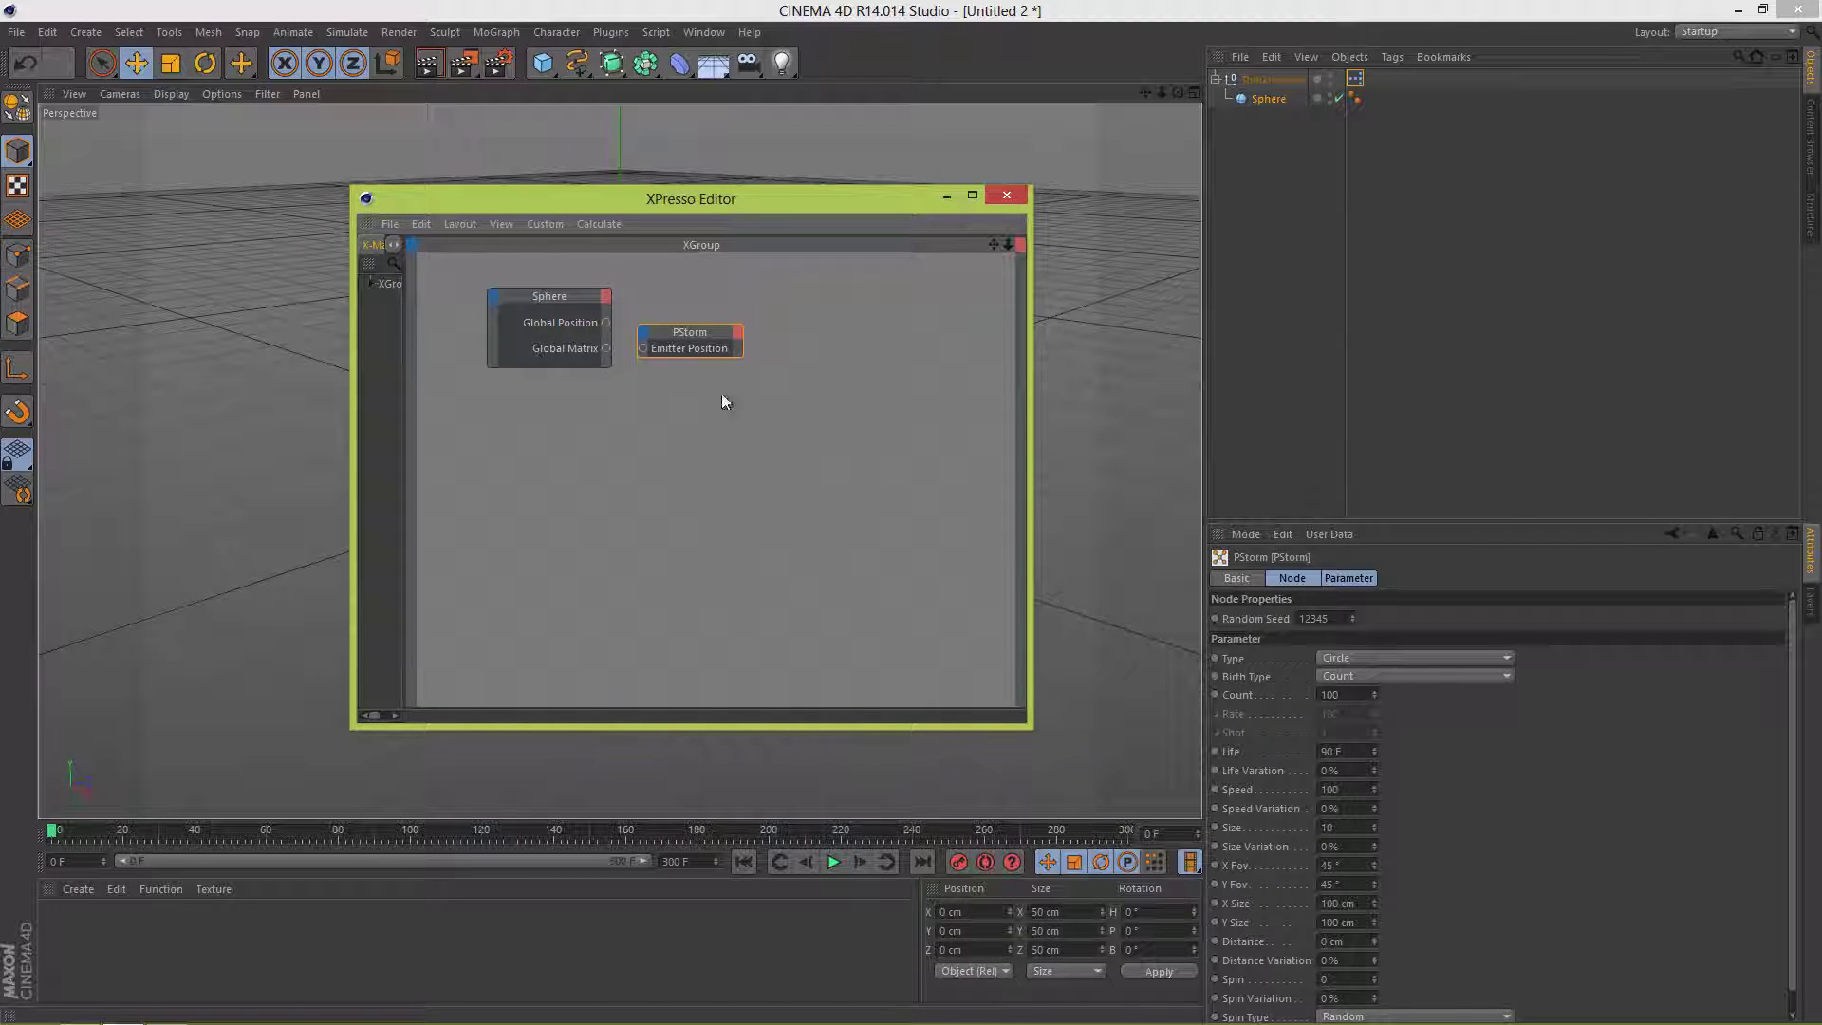
pyautogui.moveTo(742, 354); pyautogui.dragTo(760, 410)
pyautogui.moveTo(707, 323); pyautogui.dragTo(717, 296)
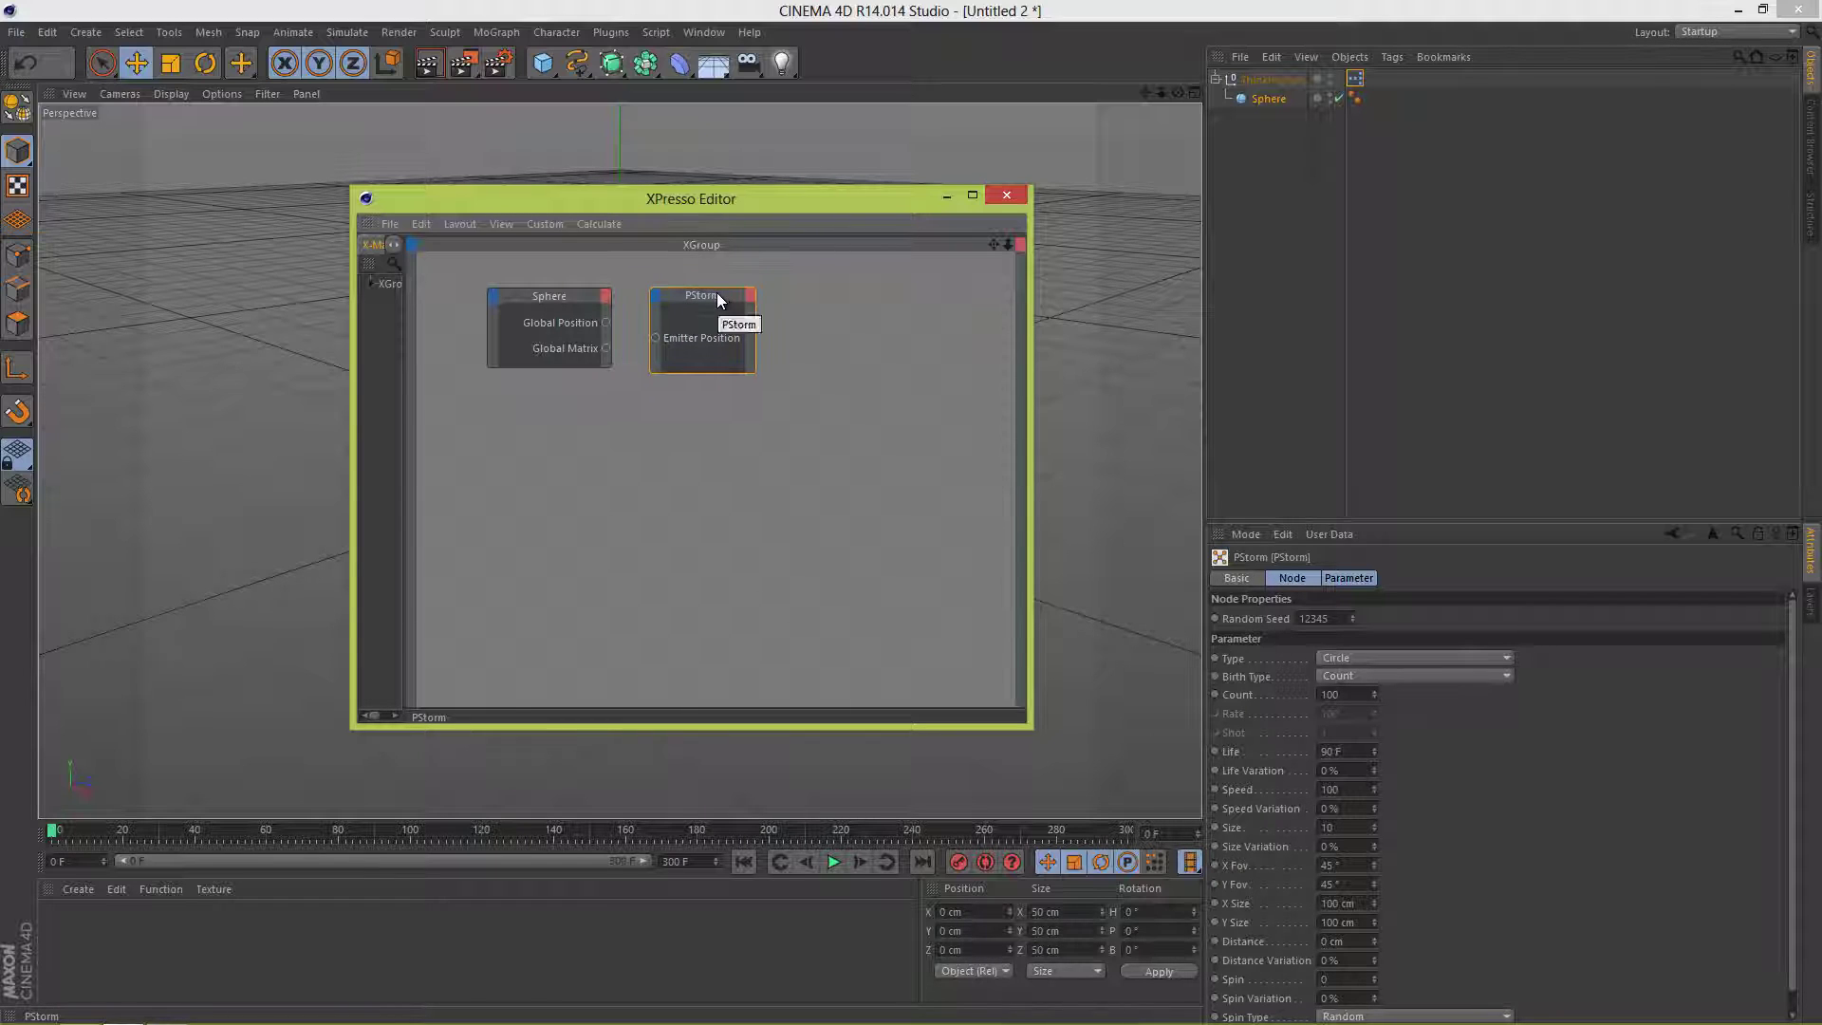
# - Add an Emitter Alignment input, wiring Global Position and Global Matrix into PStorm's emitter ports
pyautogui.click(655, 297)
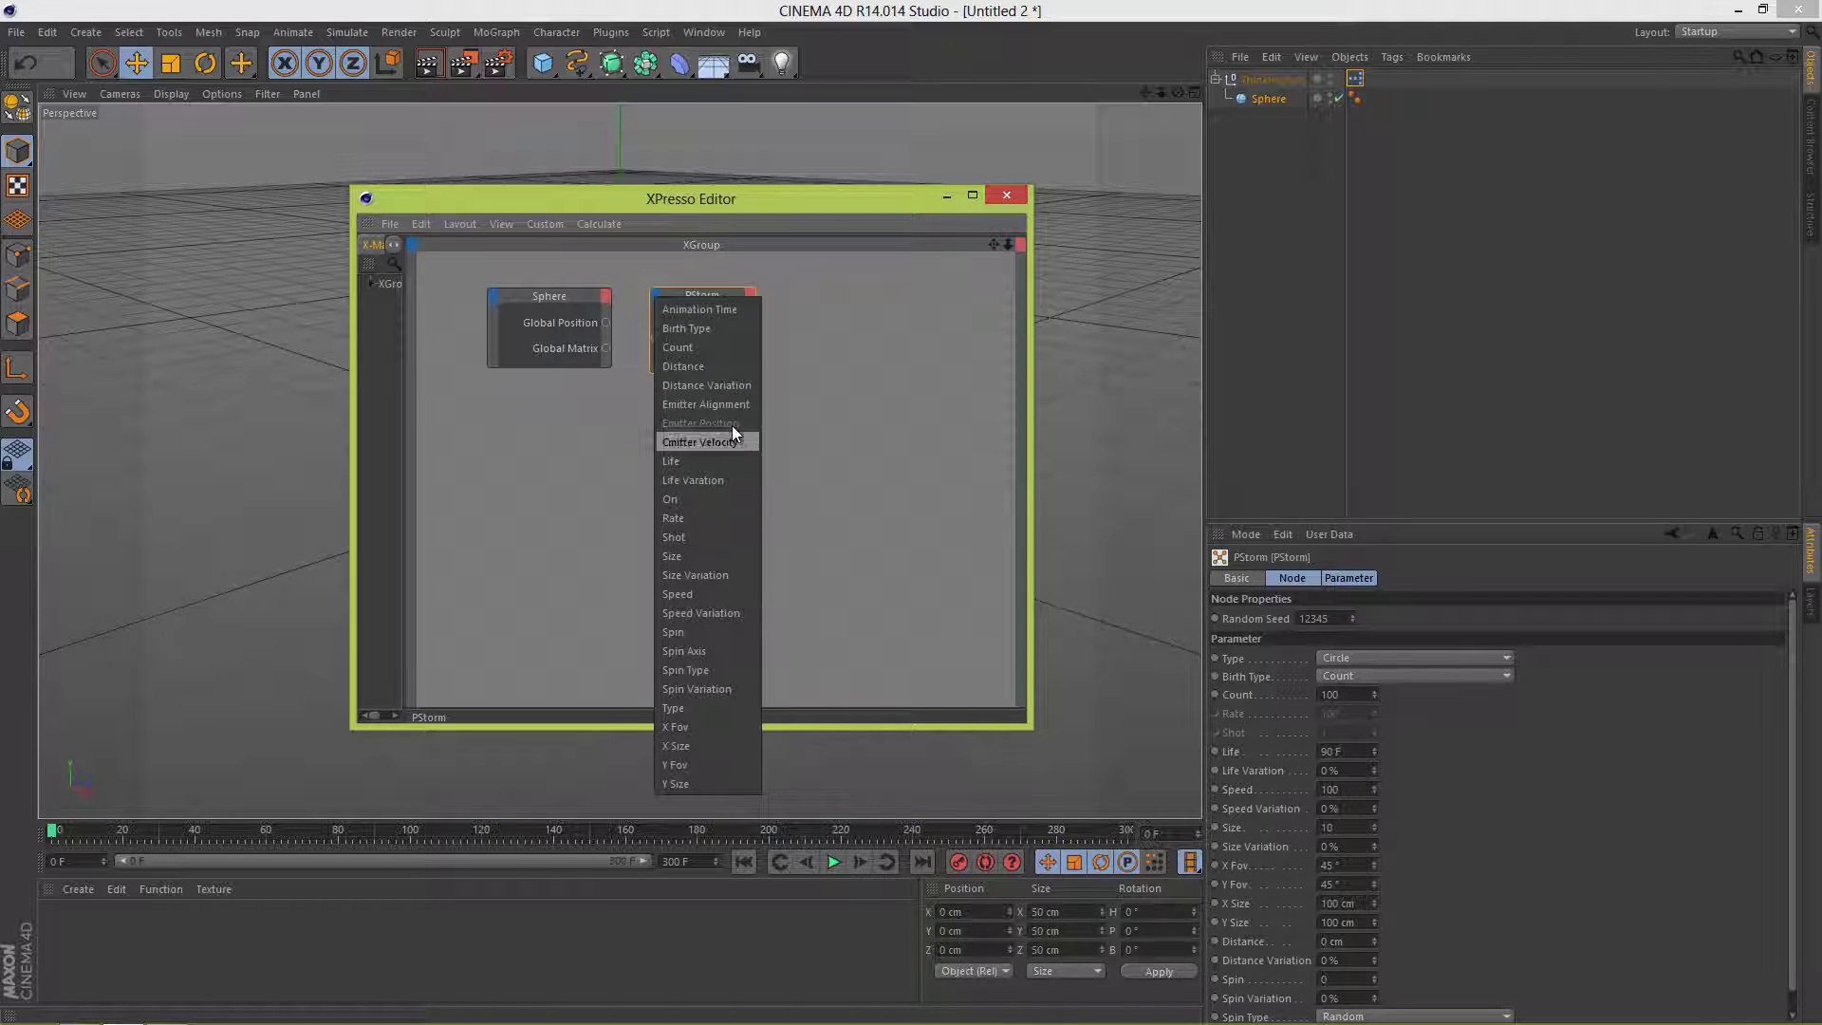
pyautogui.click(731, 400)
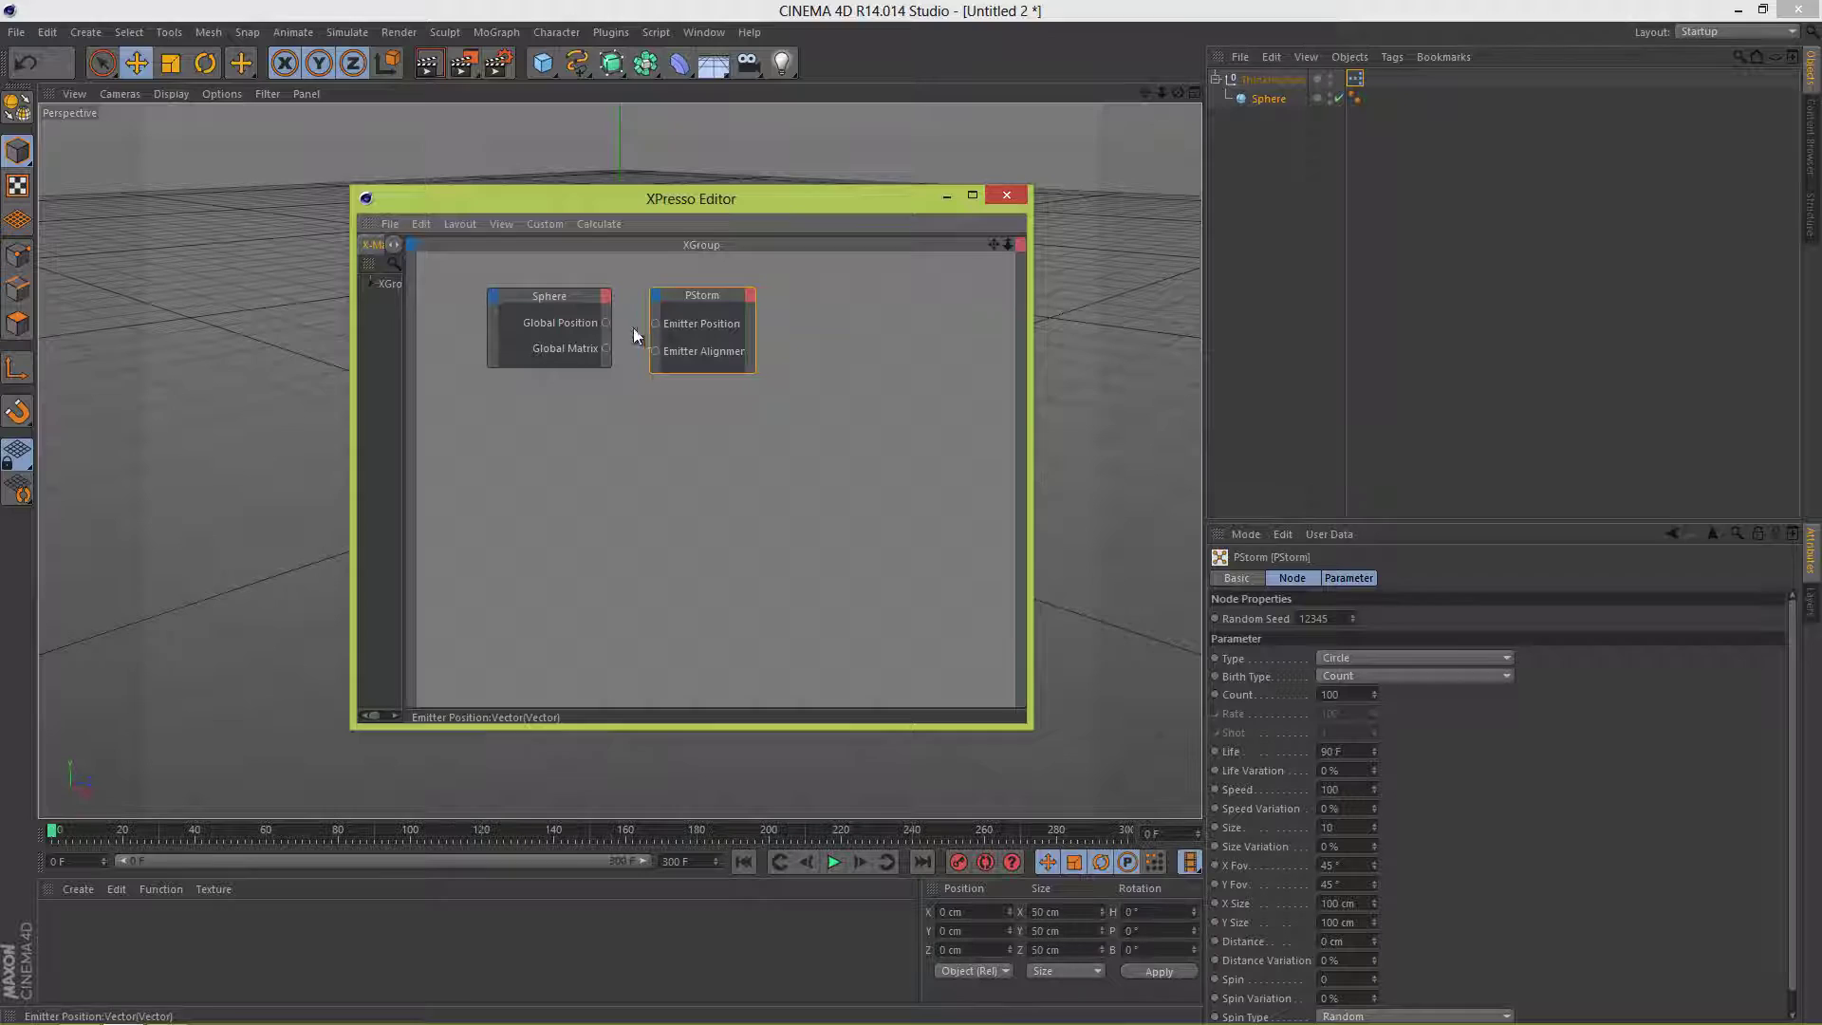
pyautogui.moveTo(606, 323); pyautogui.dragTo(654, 323)
pyautogui.moveTo(607, 350); pyautogui.dragTo(606, 350)
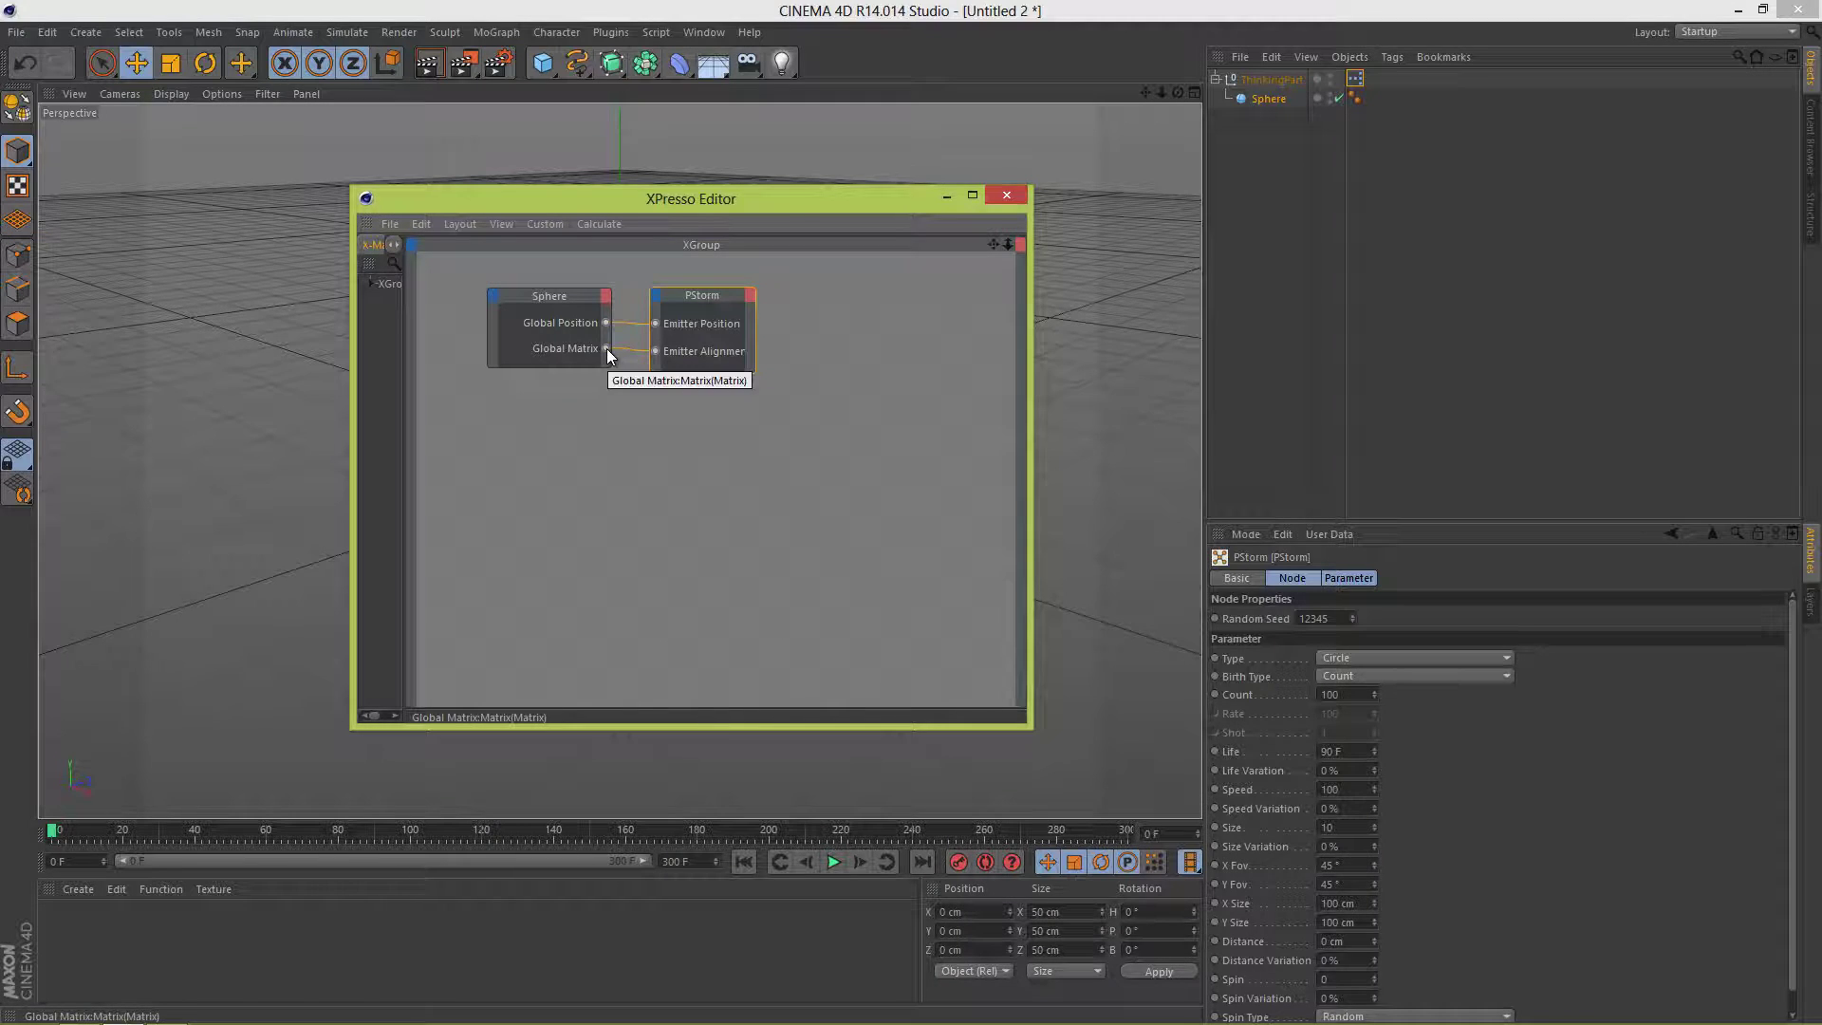
# - Enlarge the attributes panel and bring up the PStorm node's parameters
pyautogui.click(1010, 195)
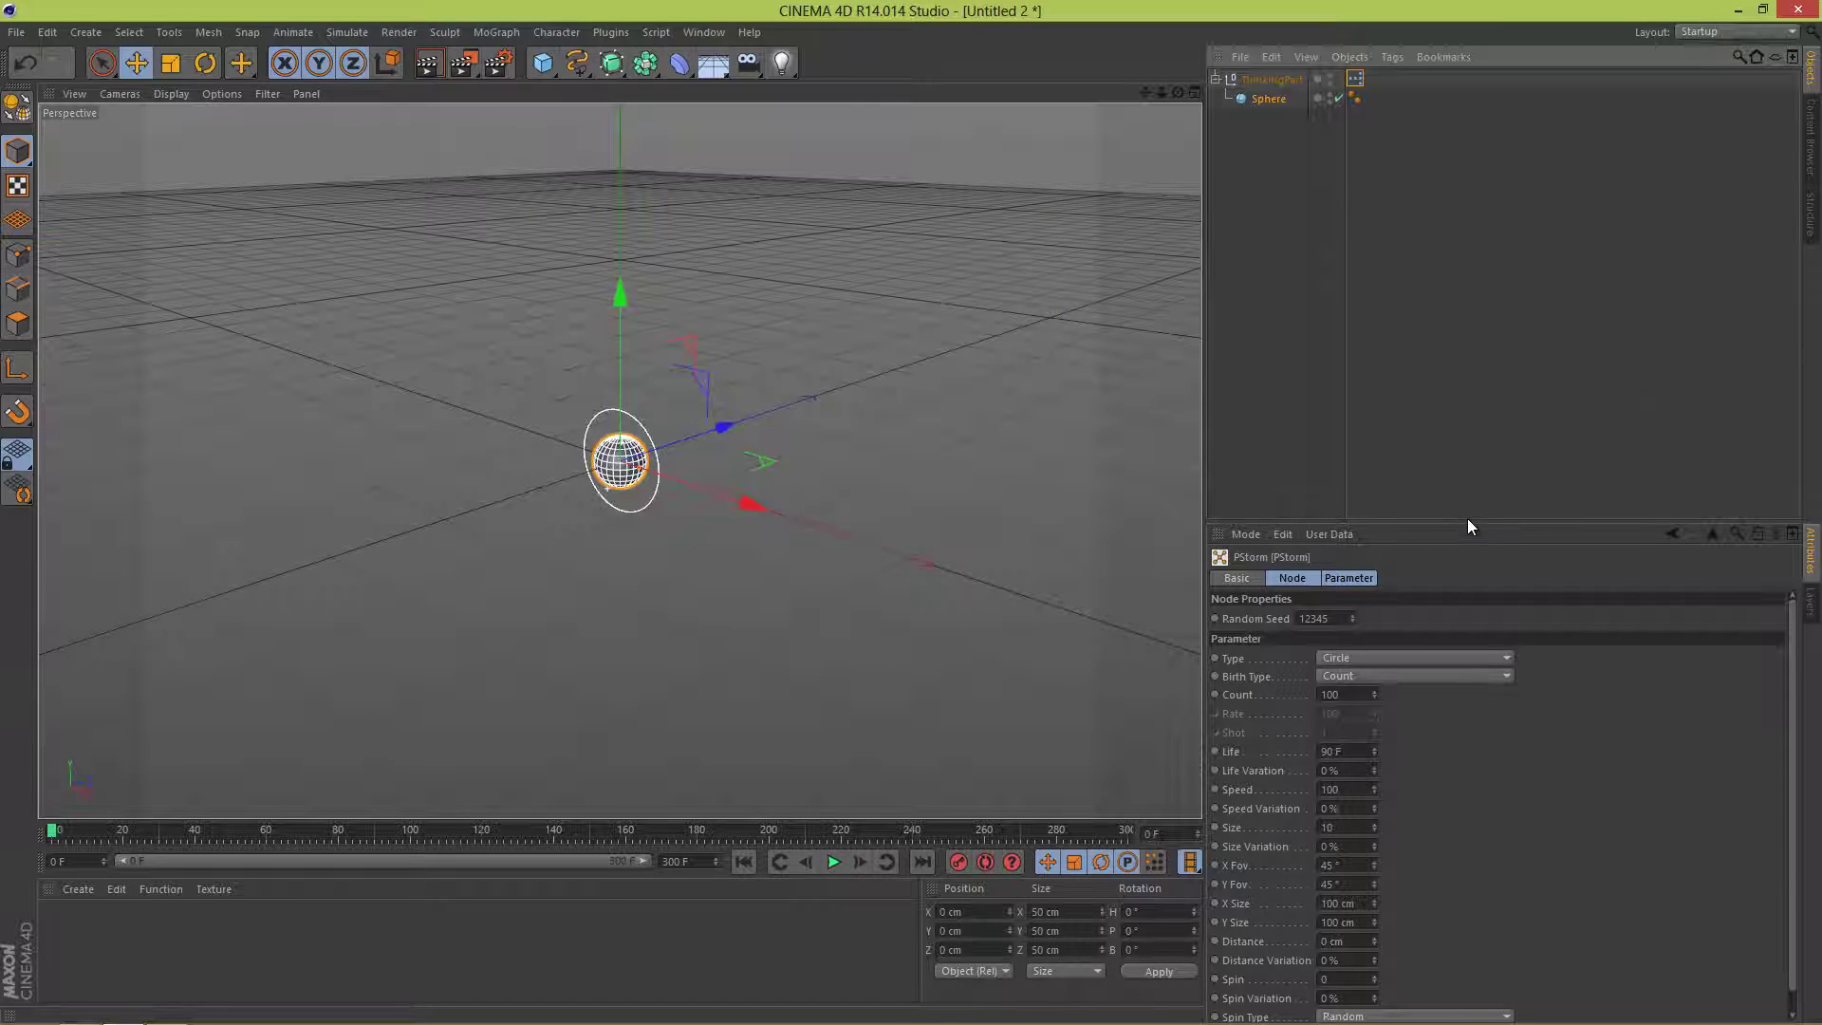
pyautogui.moveTo(1467, 520); pyautogui.dragTo(1457, 180)
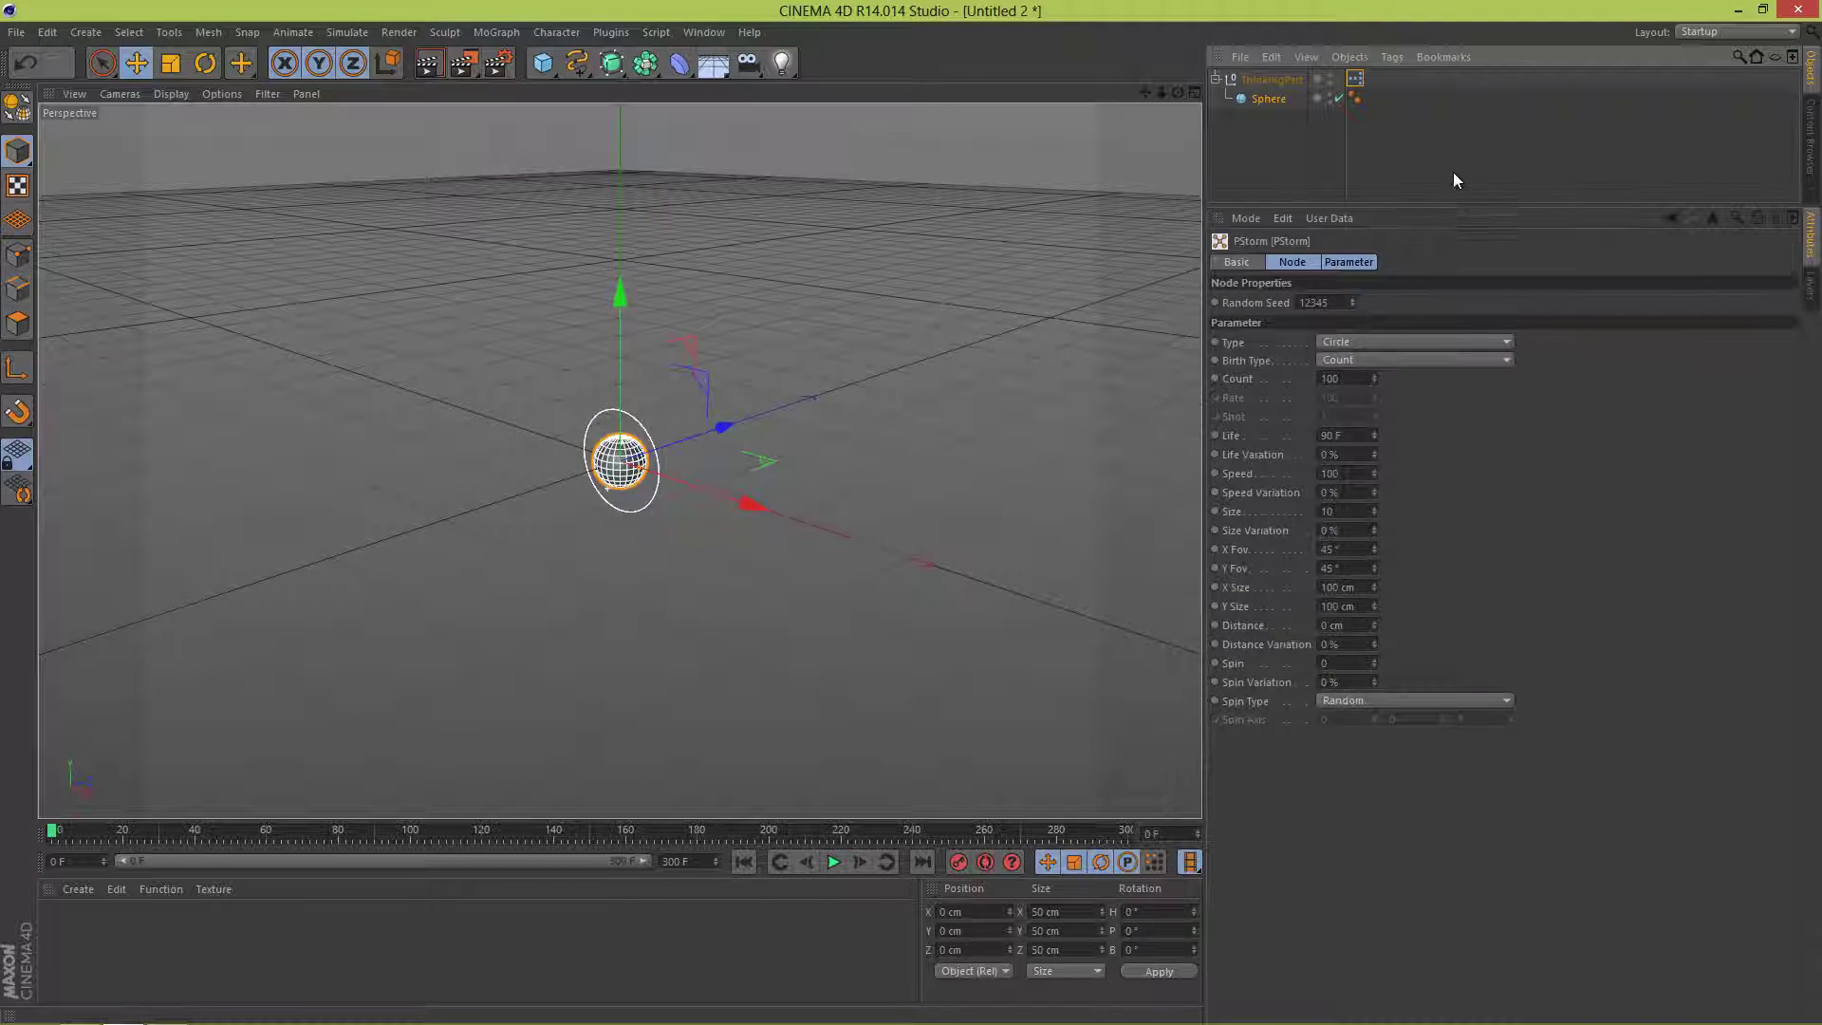
pyautogui.doubleClick(1355, 81)
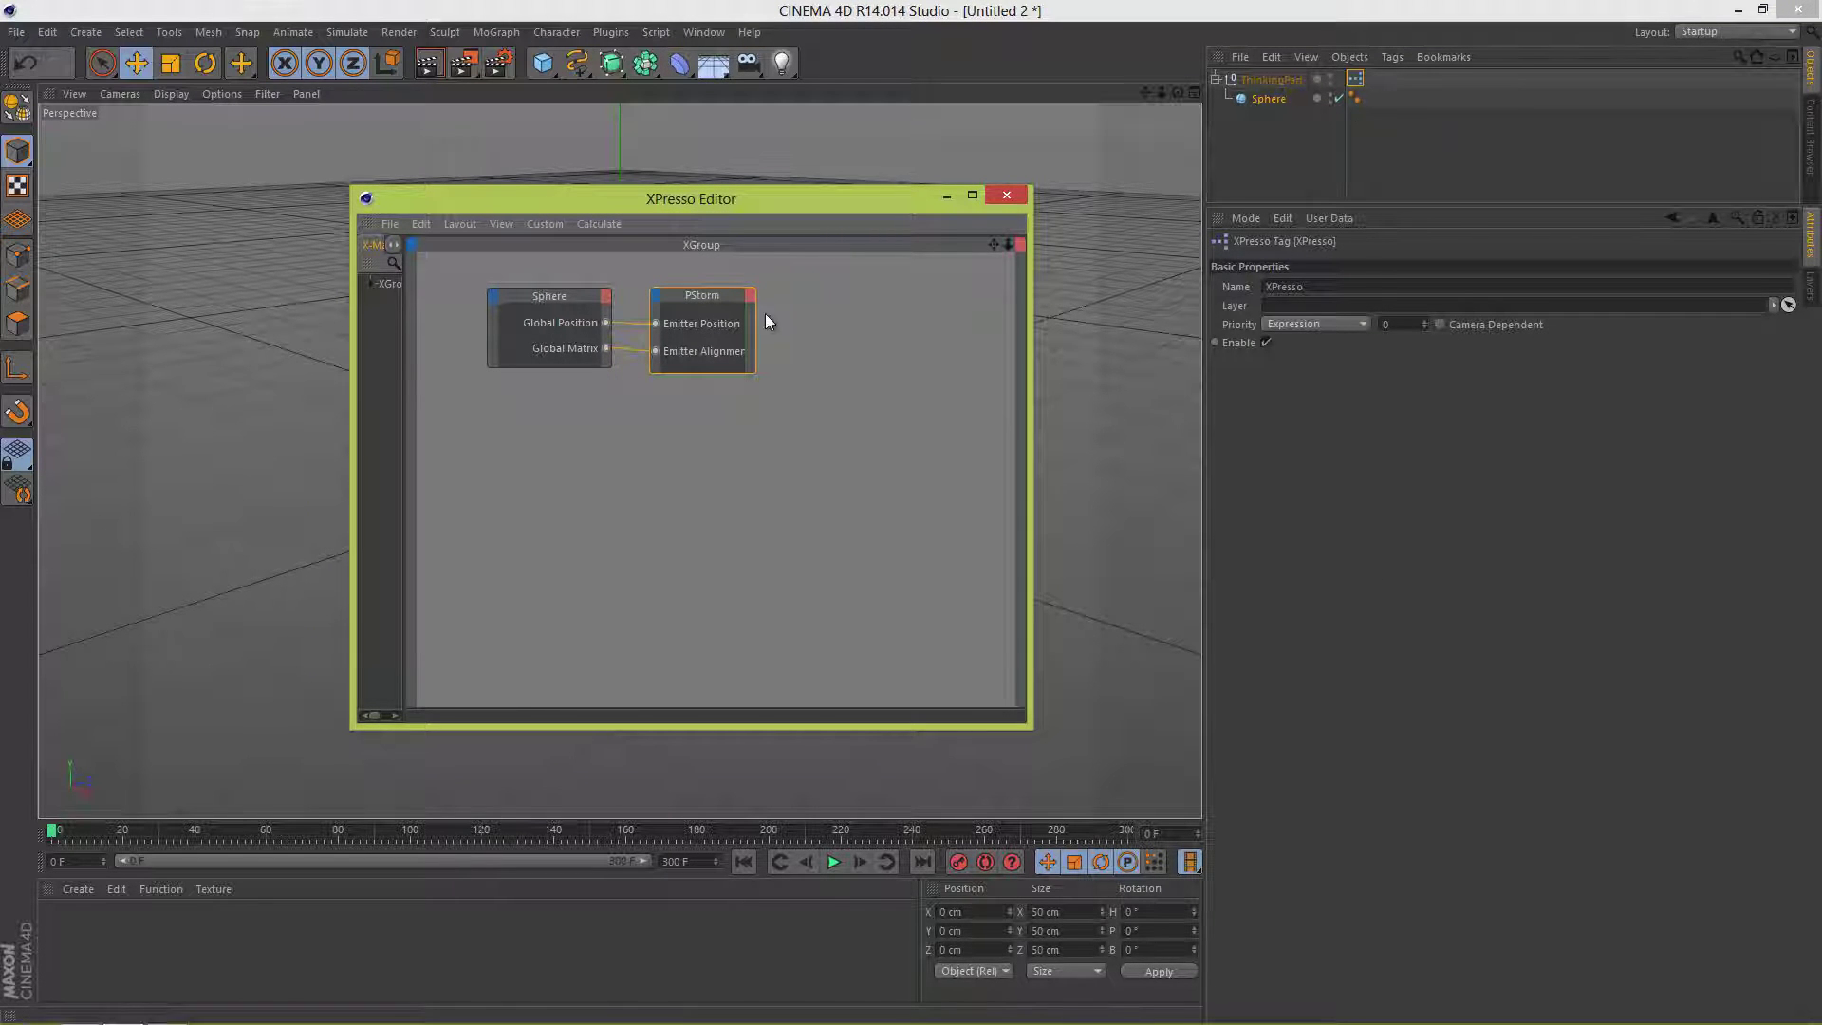
pyautogui.click(722, 297)
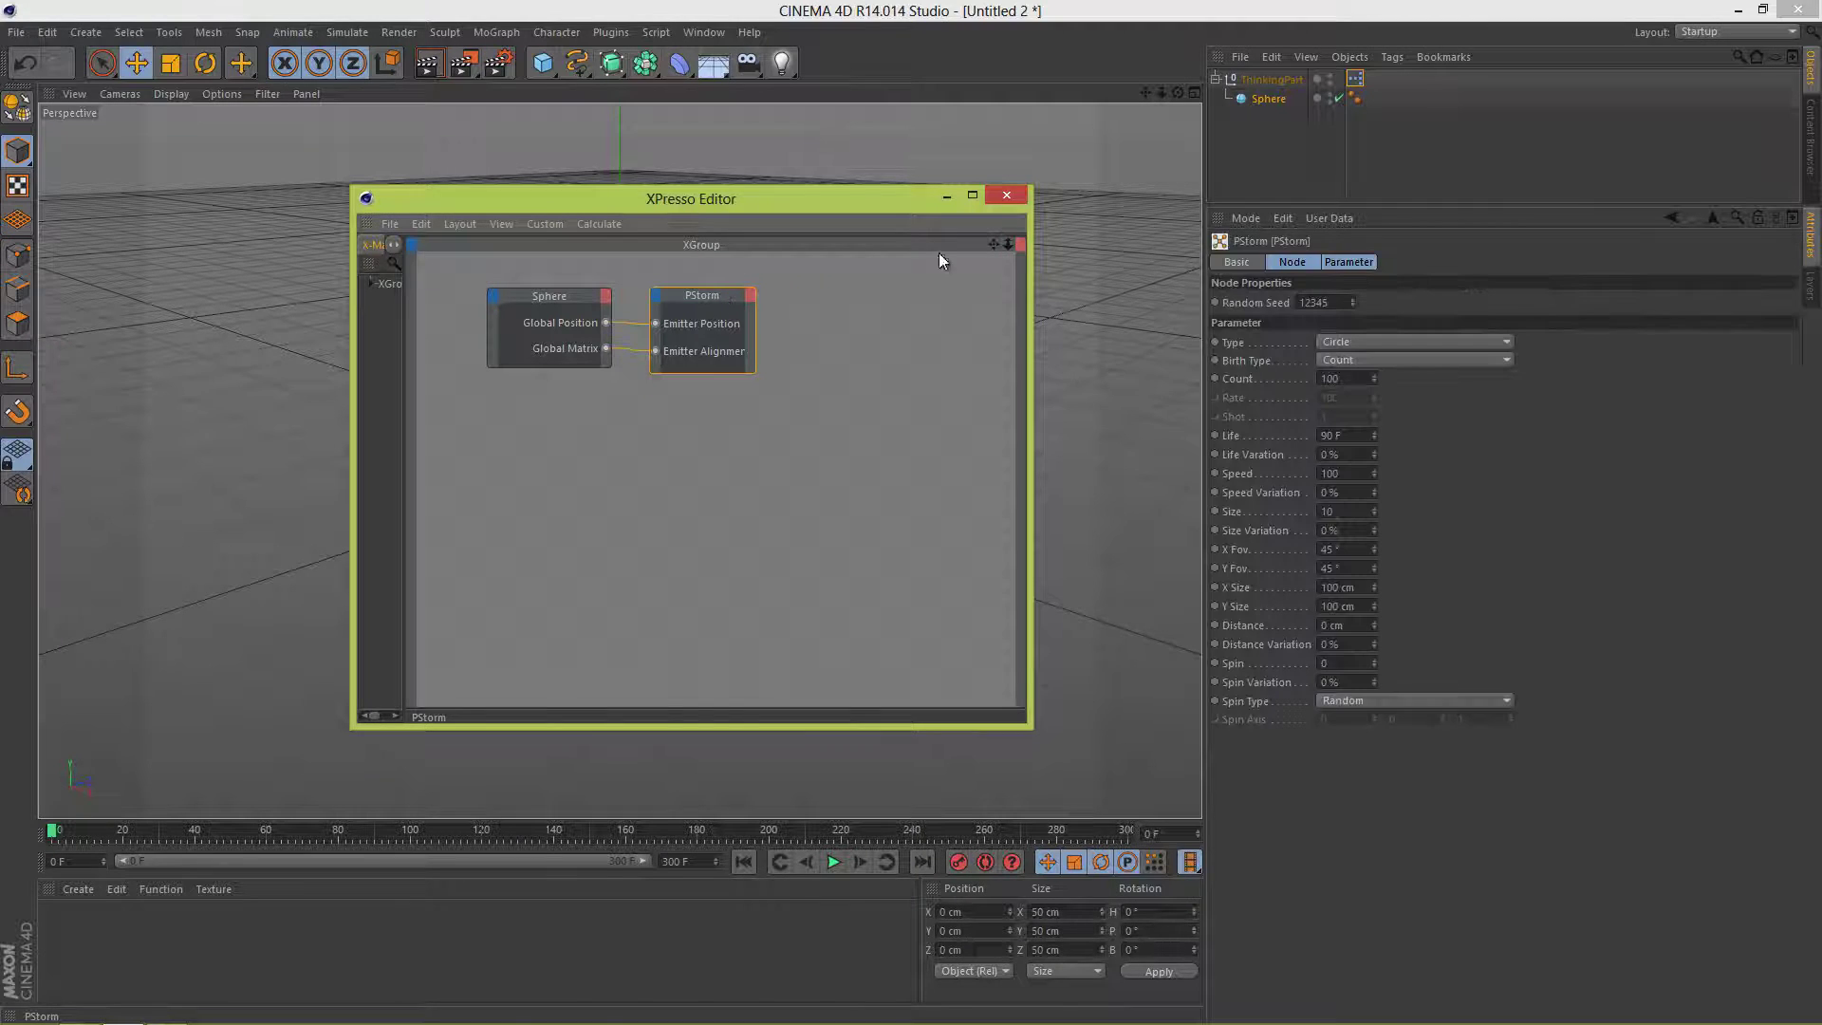
pyautogui.click(1006, 195)
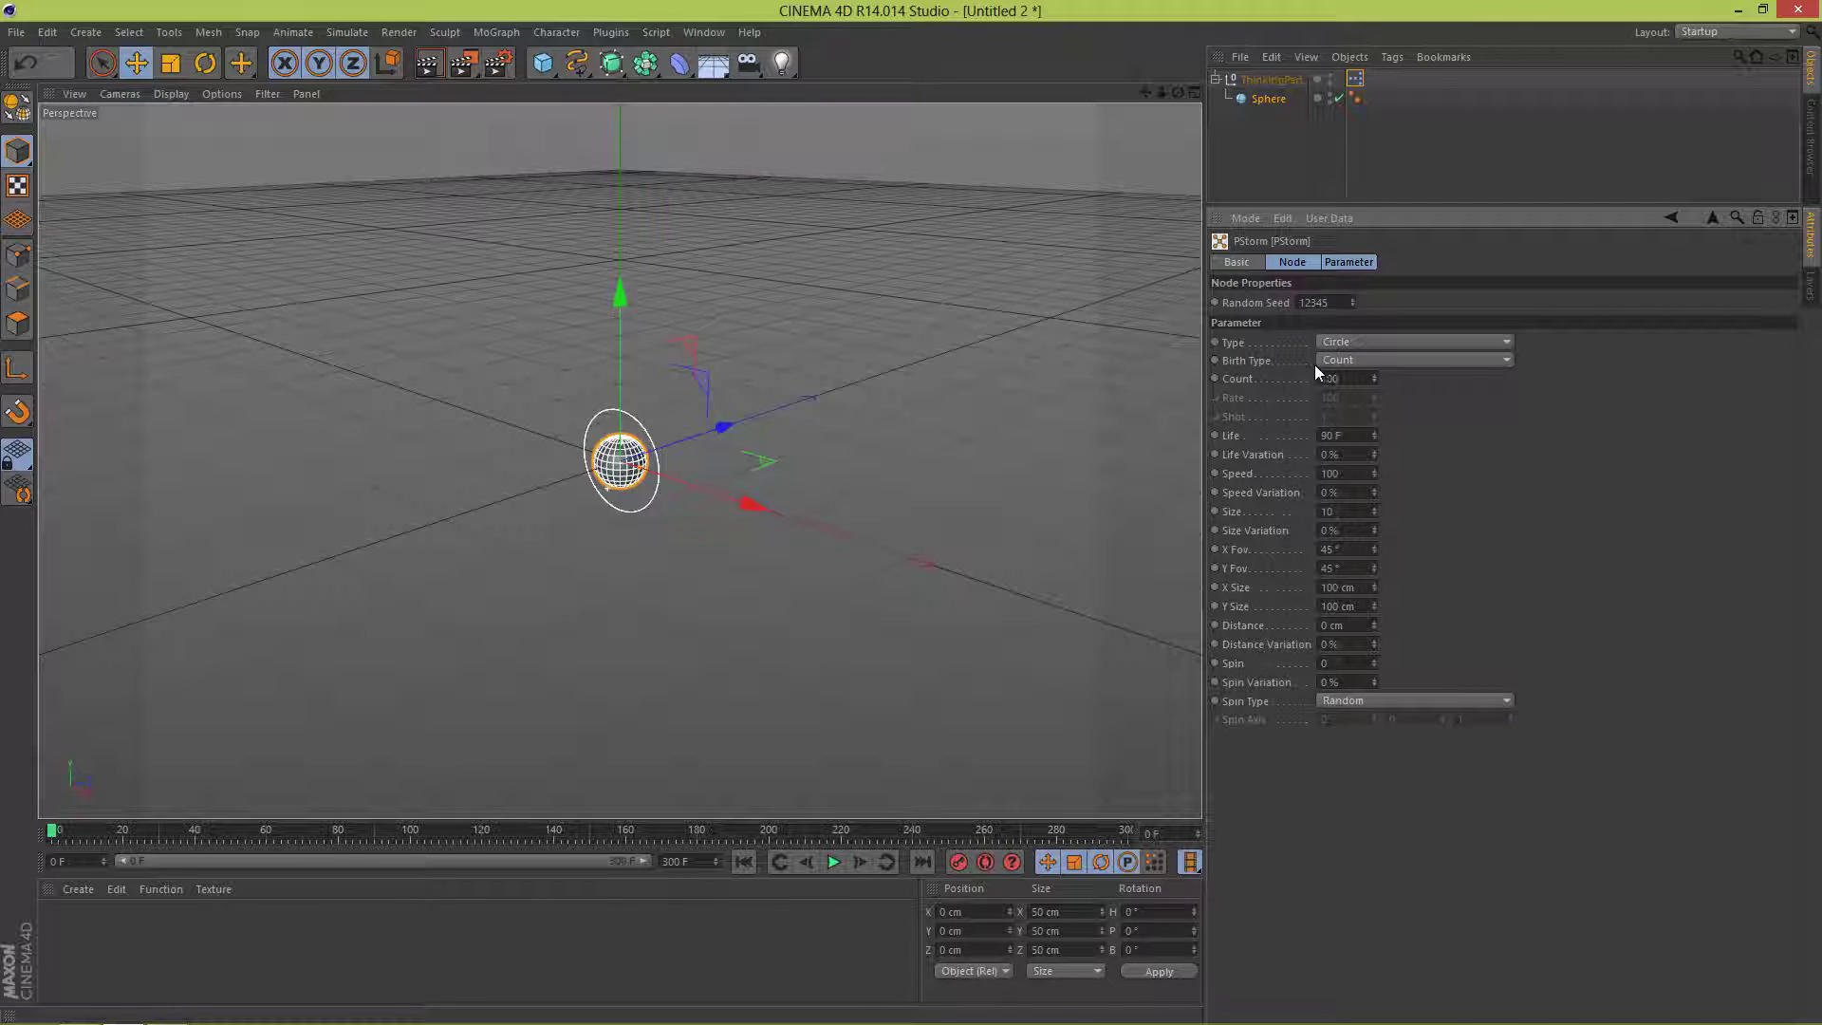
# - Set PStorm's Birth Type to Shot with 500 particles
pyautogui.click(1342, 368)
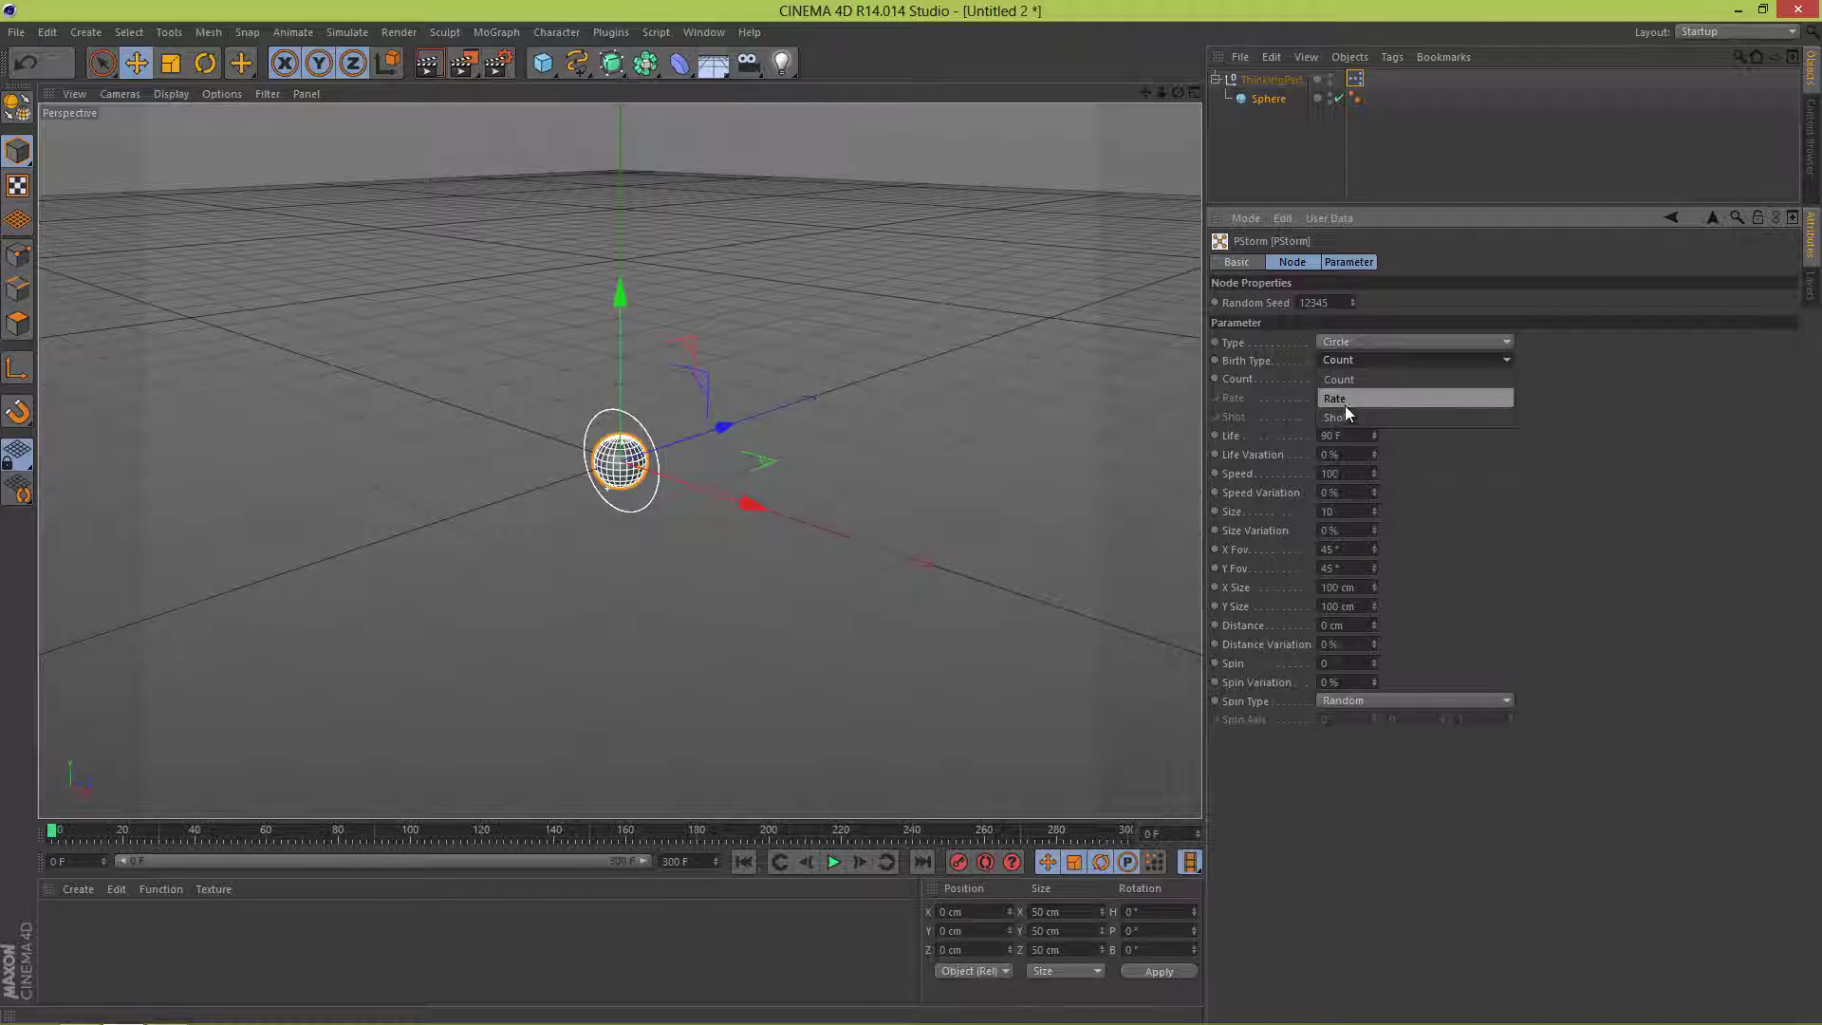
pyautogui.click(1345, 406)
pyautogui.click(1338, 416)
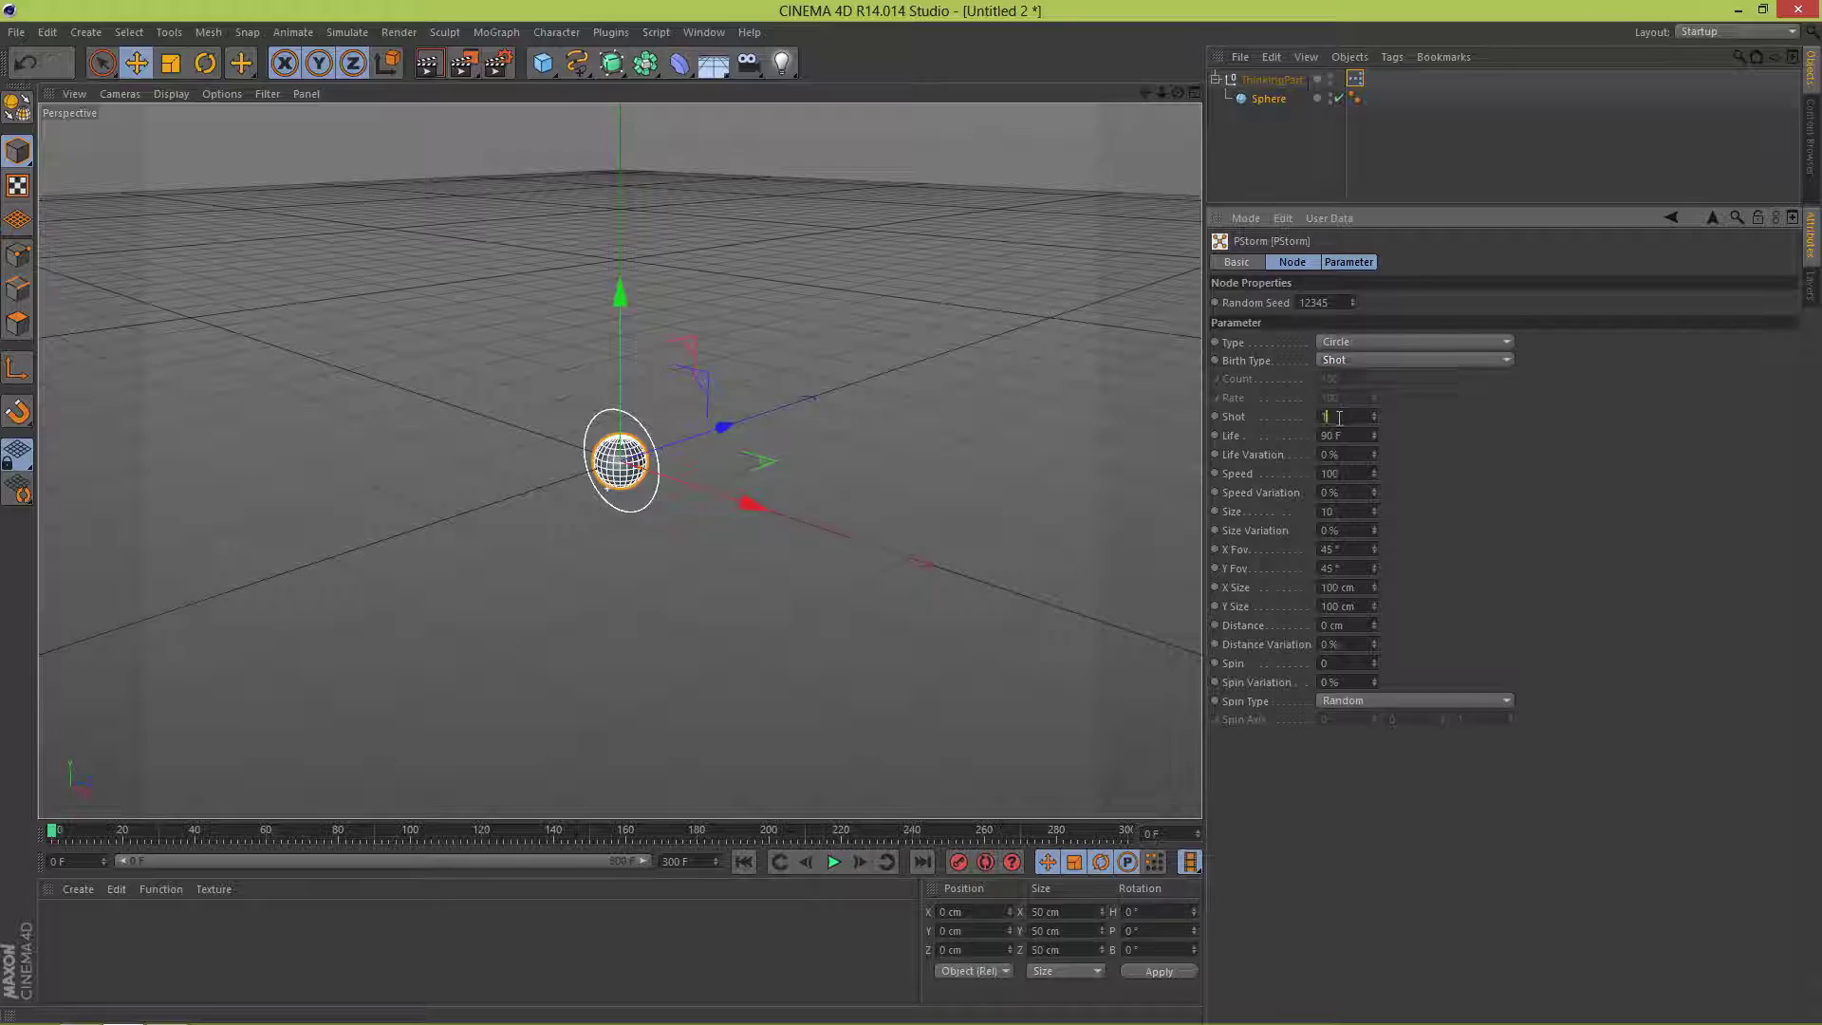
pyautogui.write('500')
pyautogui.press('Return')
# - Preview the emission and set particle Life to 500 F
pyautogui.doubleClick(1345, 439)
pyautogui.click(833, 863)
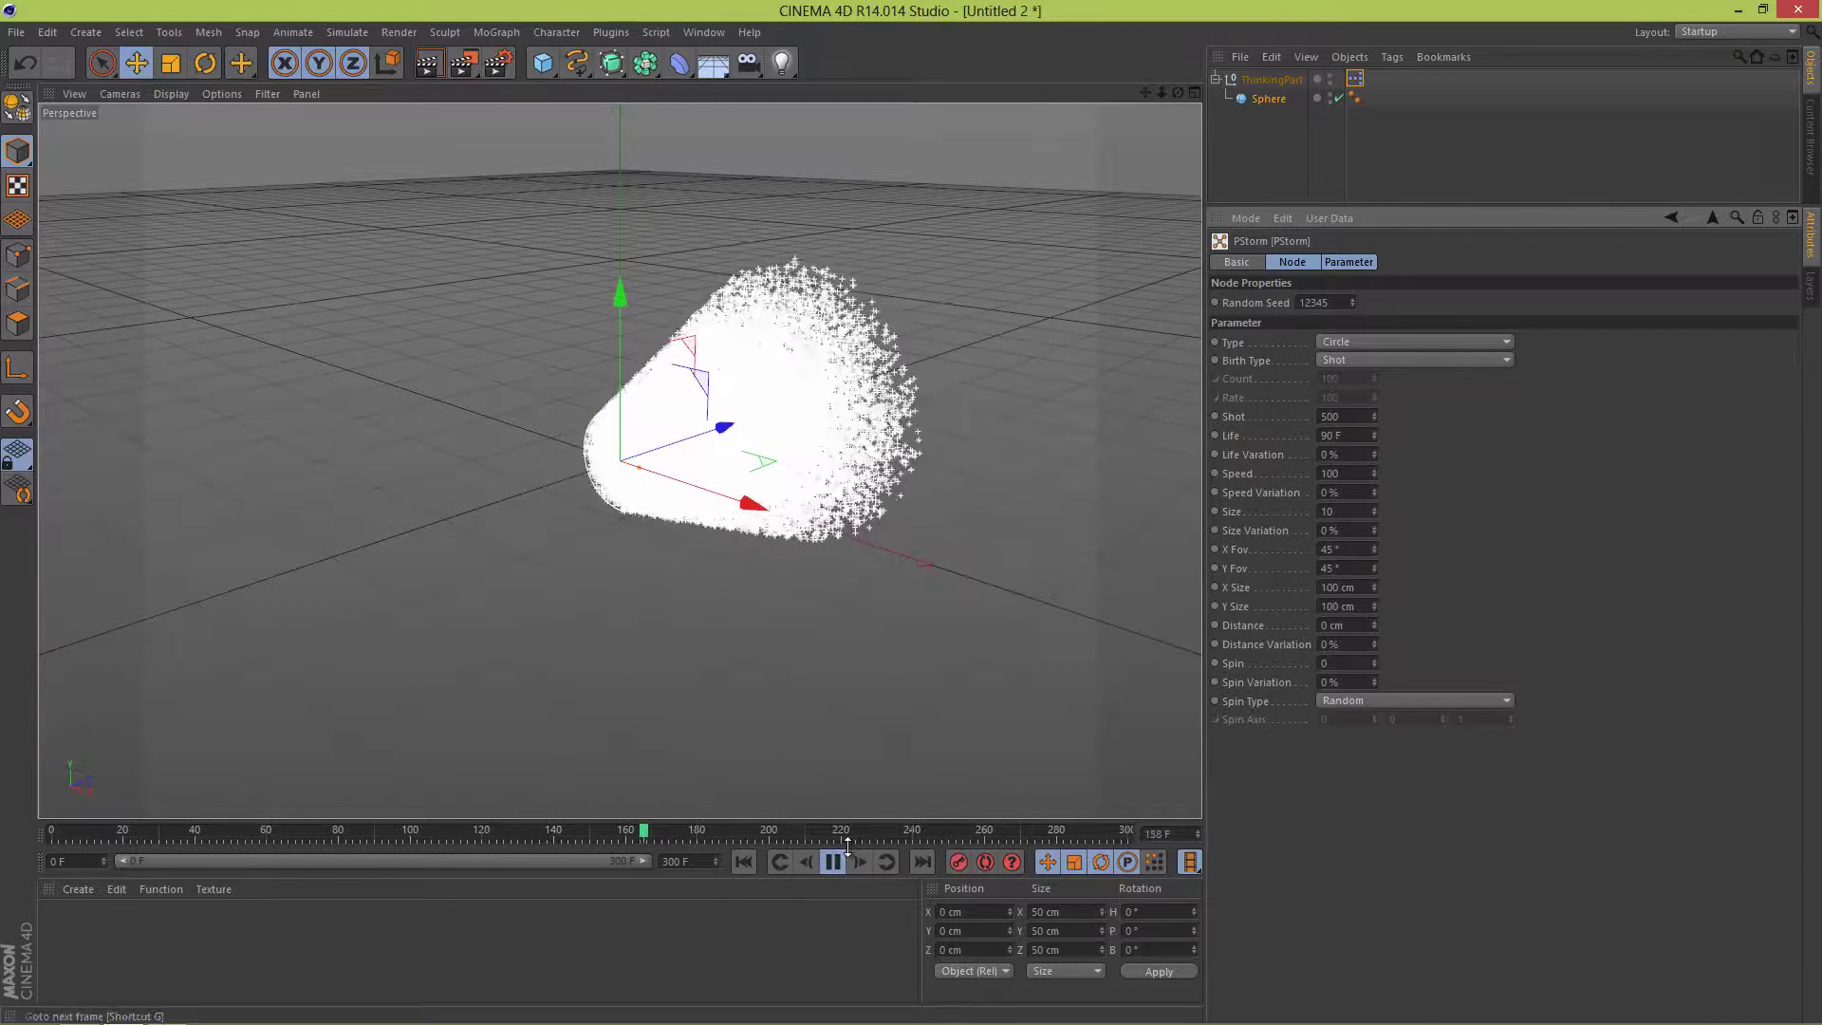
pyautogui.click(834, 862)
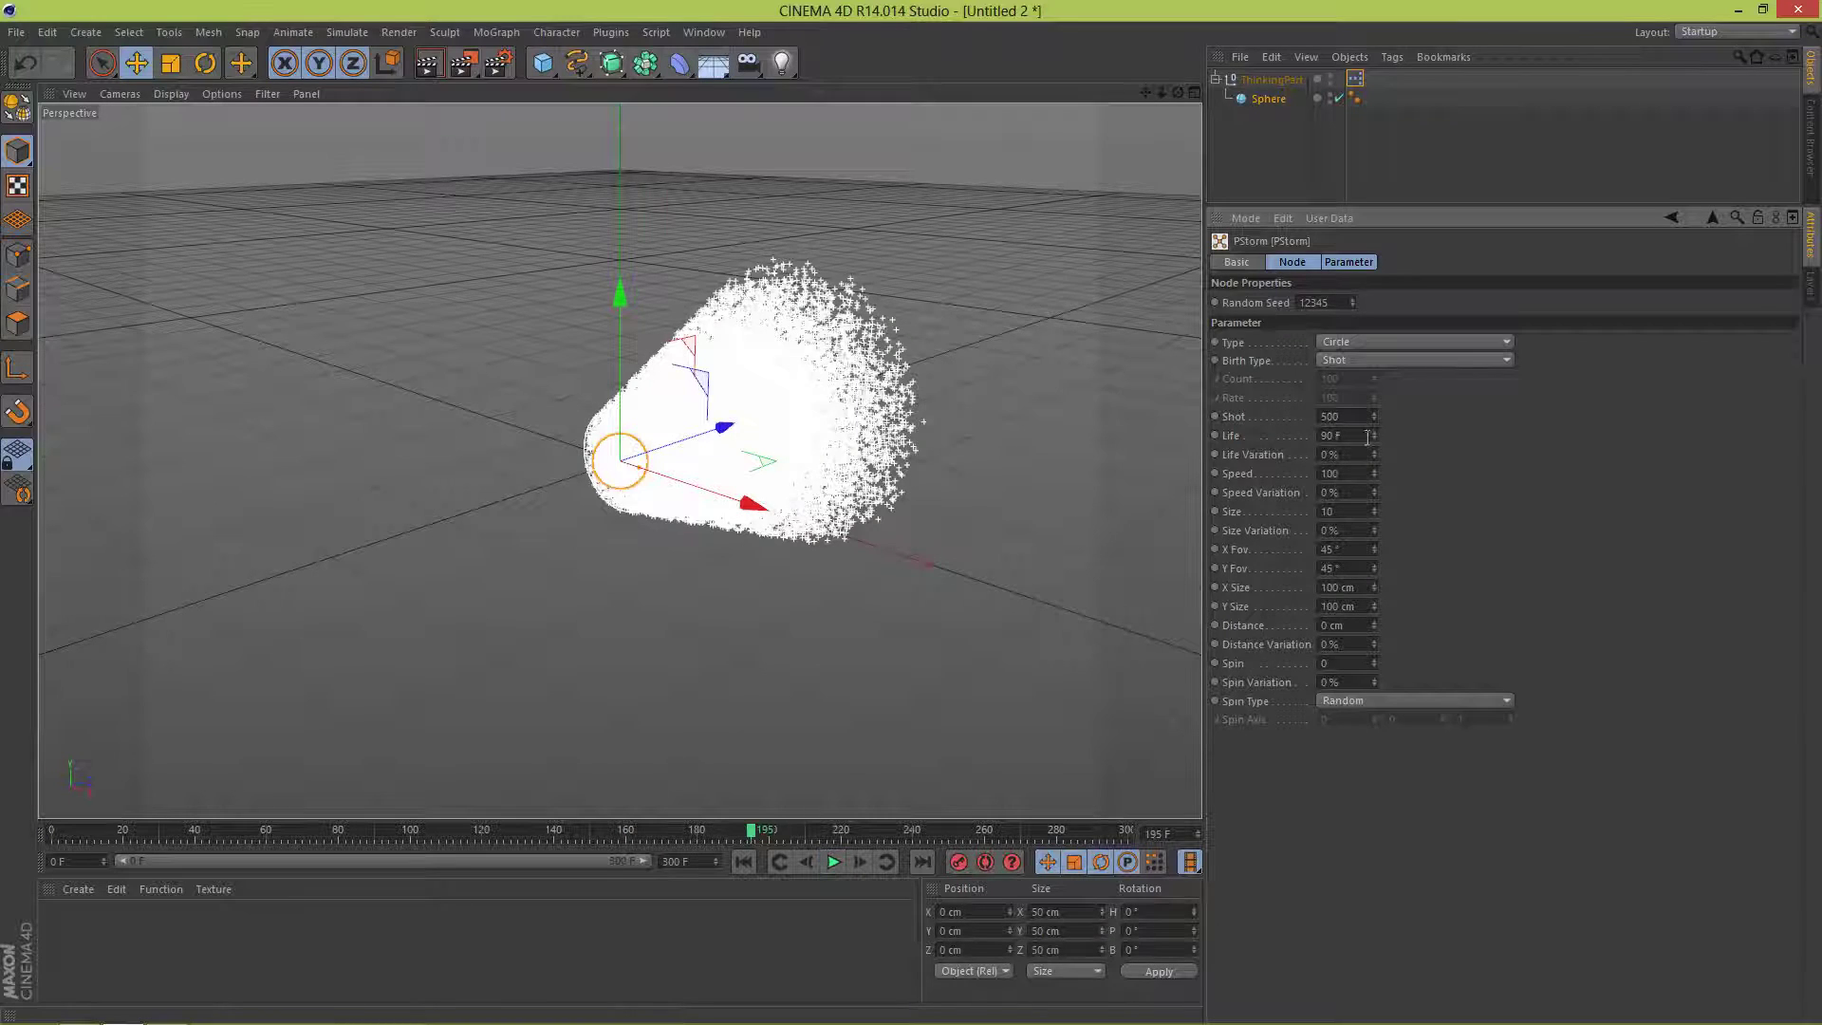
pyautogui.moveTo(1367, 436); pyautogui.dragTo(1307, 442)
pyautogui.write('500')
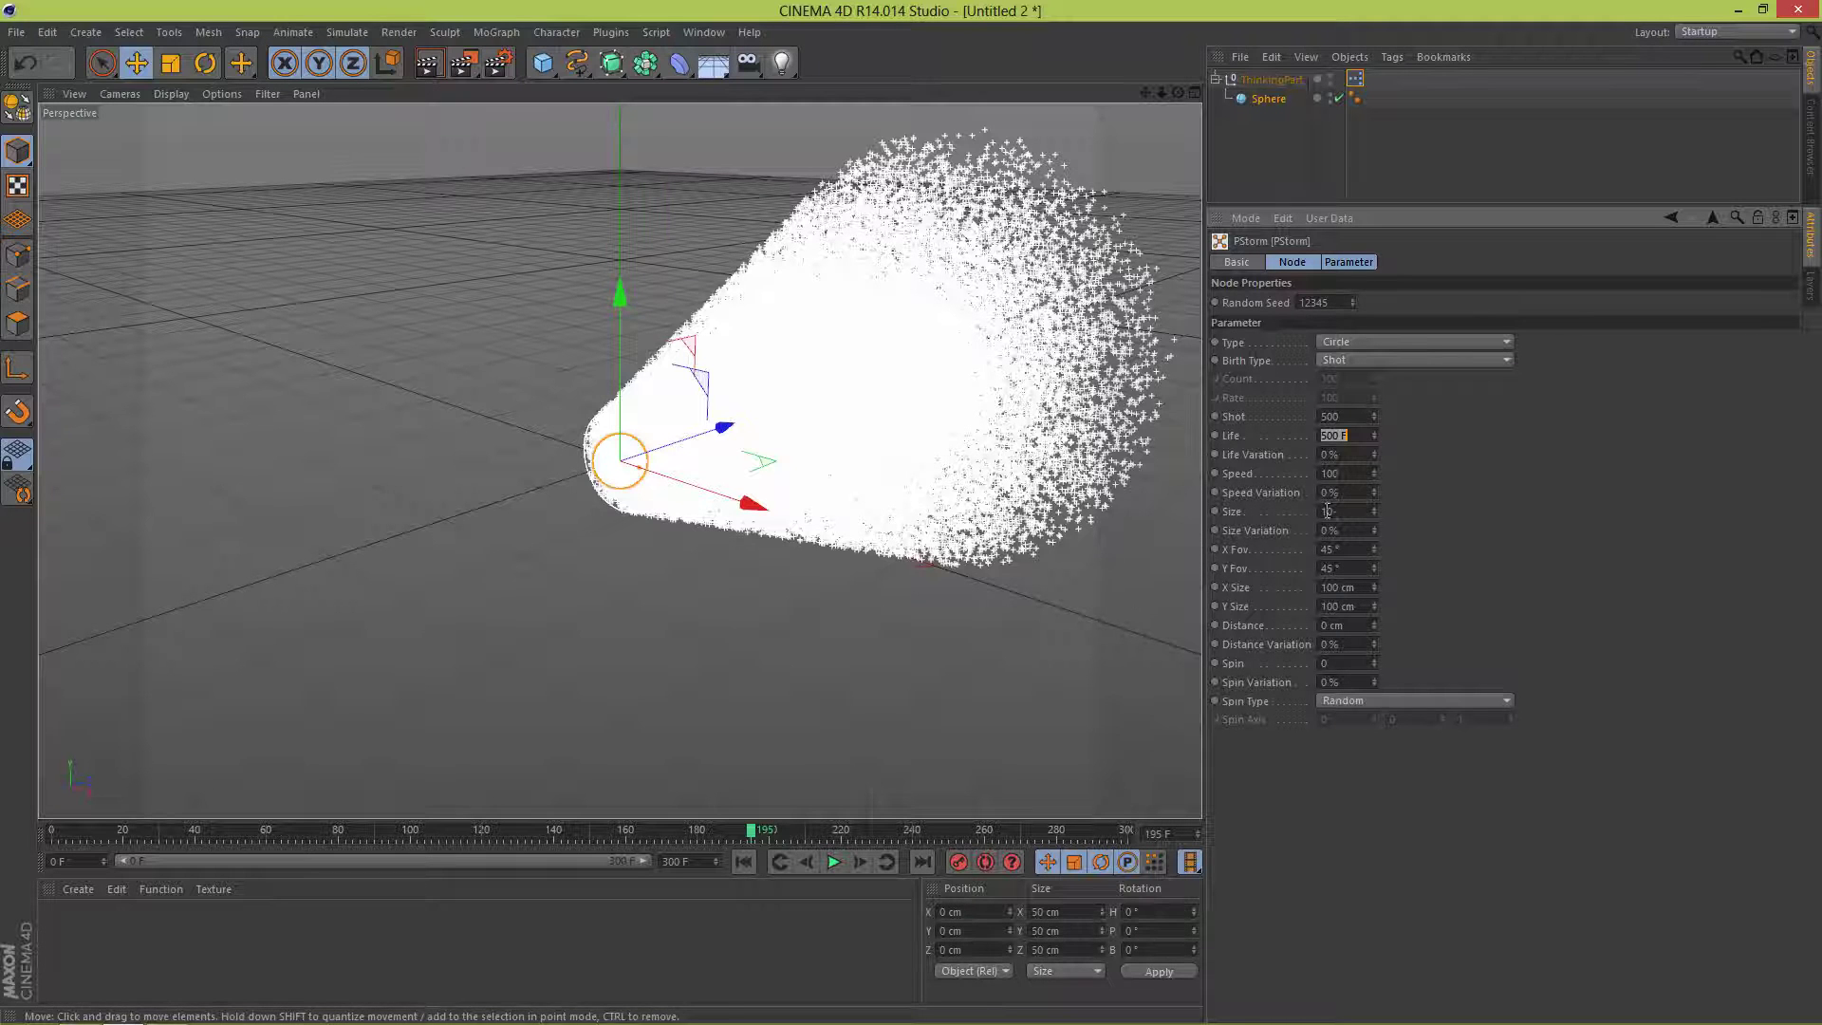
# - Set Speed 10, Speed Variation 100%, Size 5 and X/Y Fov 90°
pyautogui.click(1350, 475)
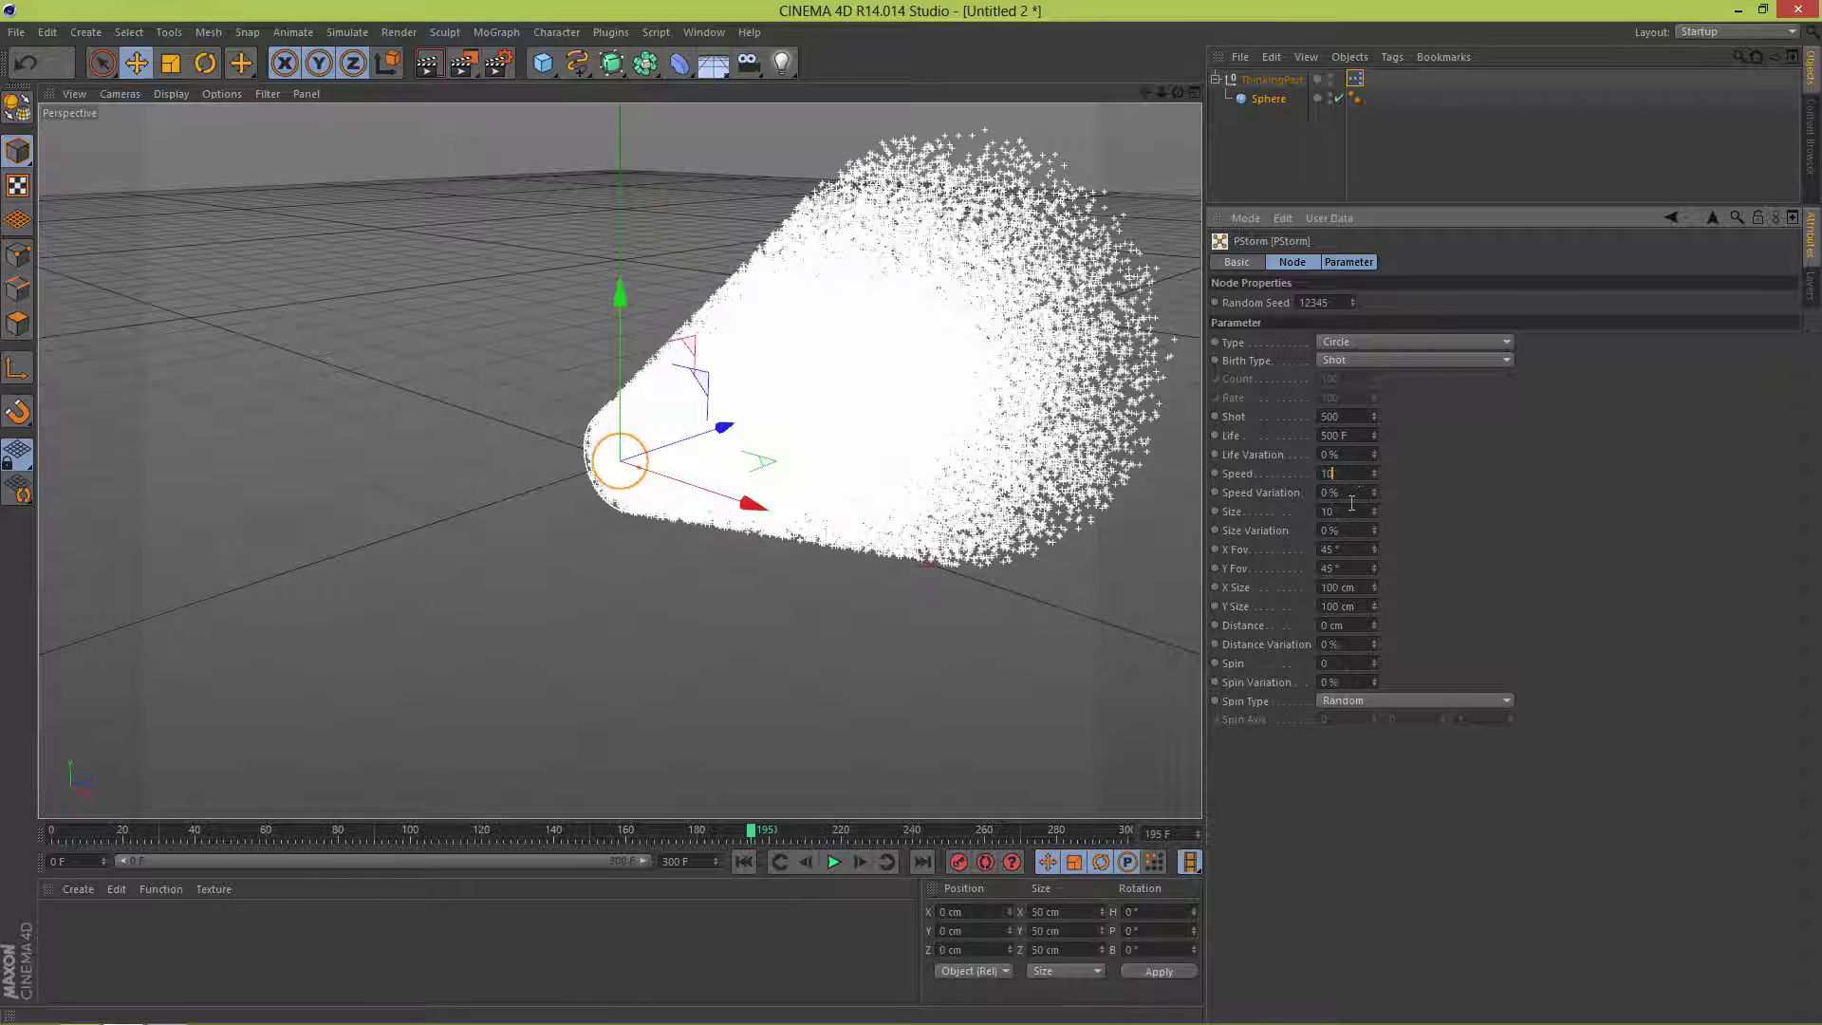
pyautogui.write('100')
pyautogui.press('Tab')
pyautogui.write('5')
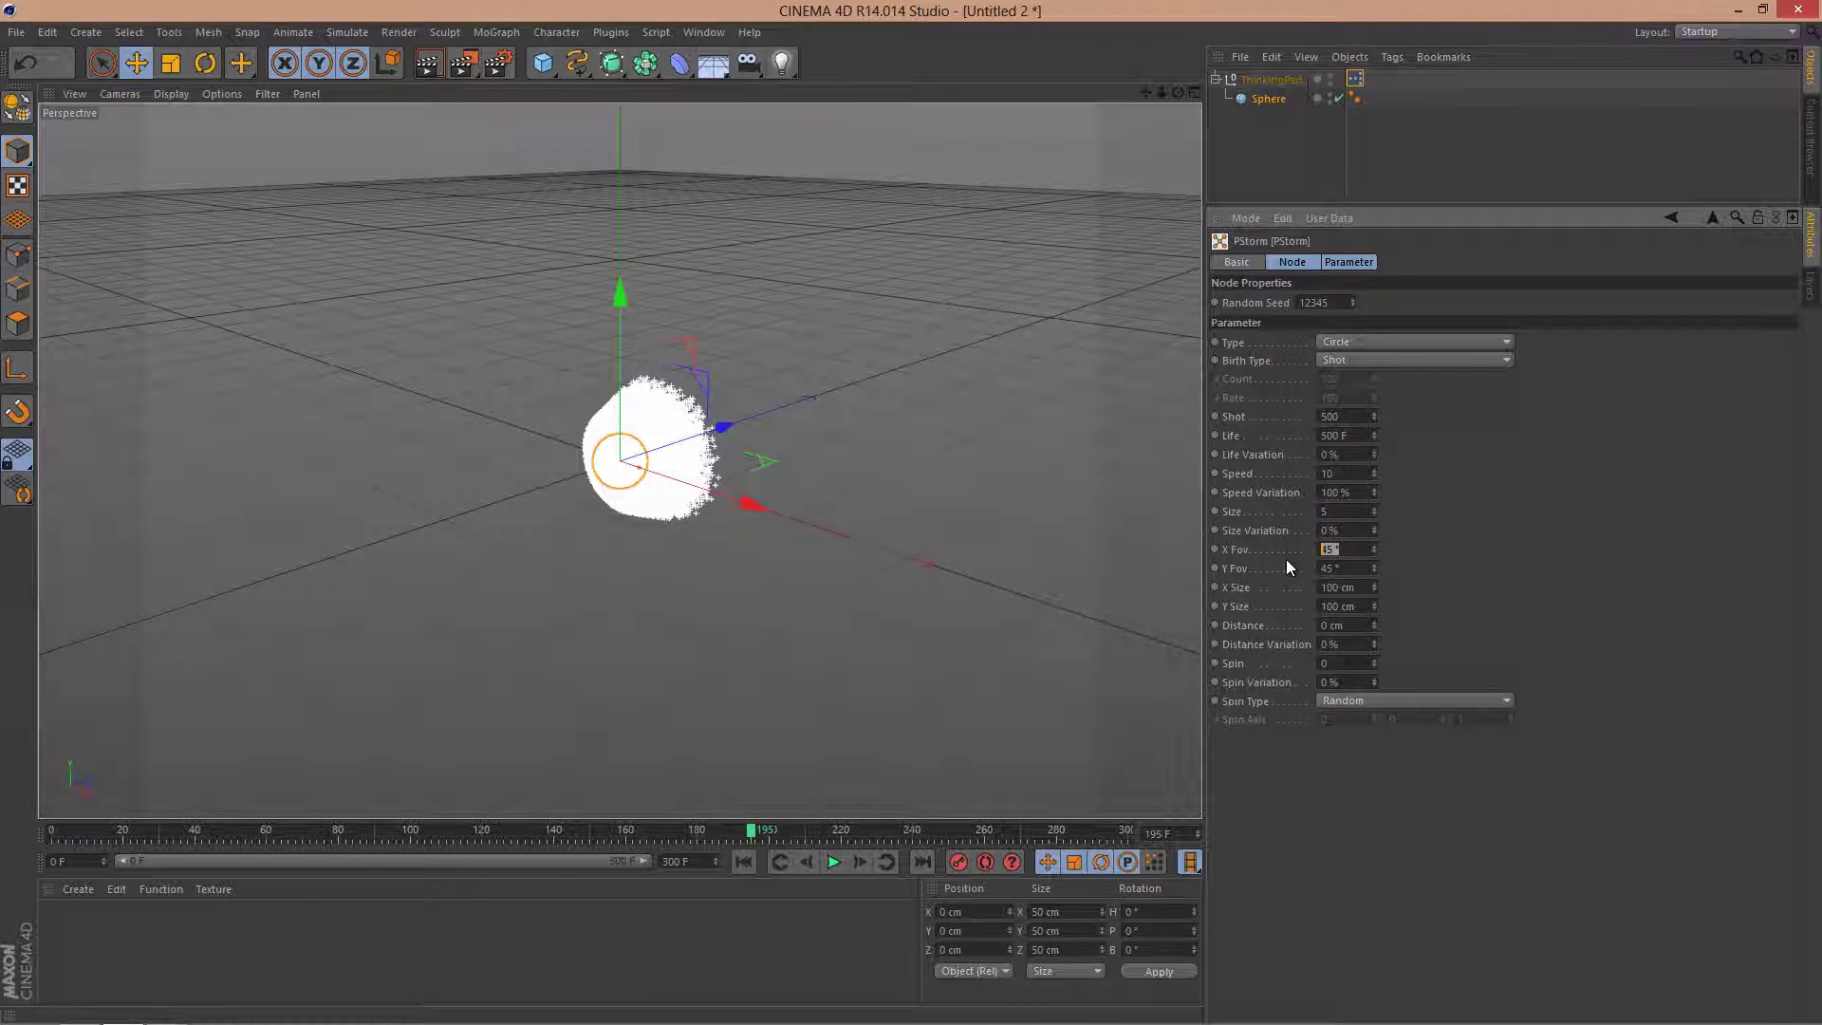
pyautogui.write('90')
pyautogui.press('Tab')
pyautogui.write('90')
pyautogui.press('Return')
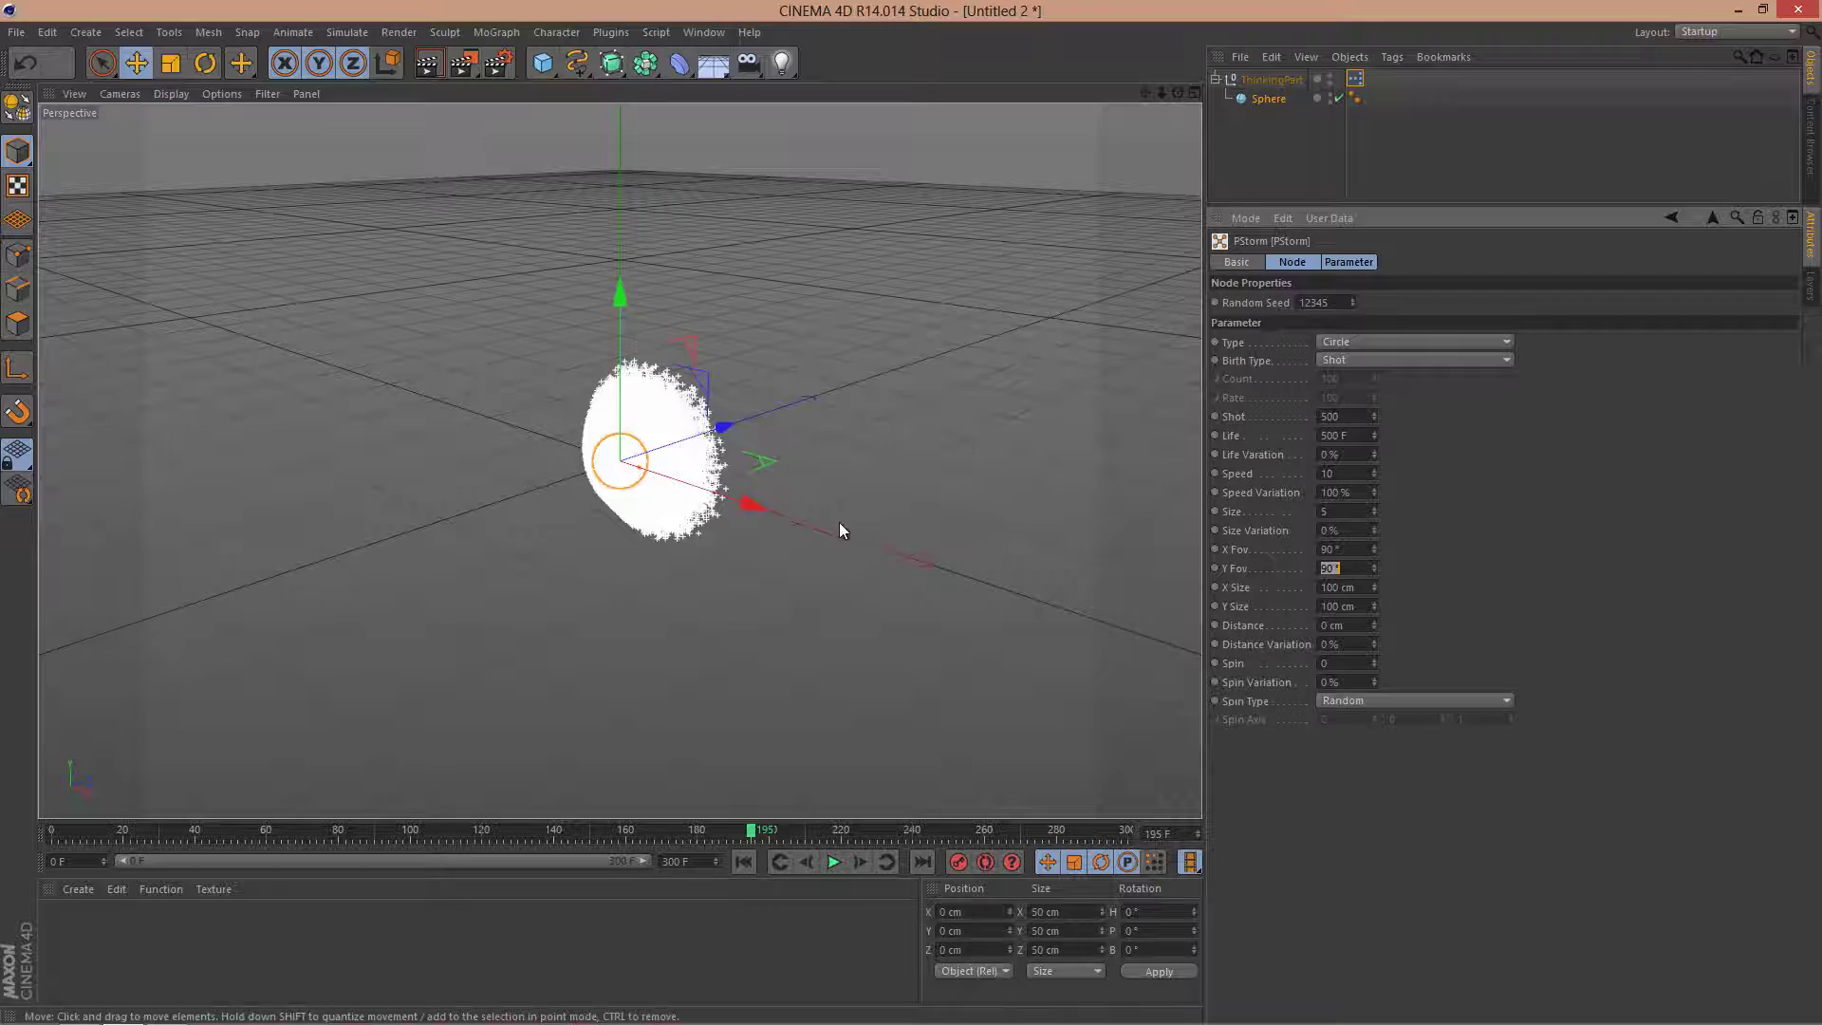
pyautogui.keyDown('alt'); pyautogui.moveTo(840, 531); pyautogui.dragTo(895, 418); pyautogui.keyUp('alt')
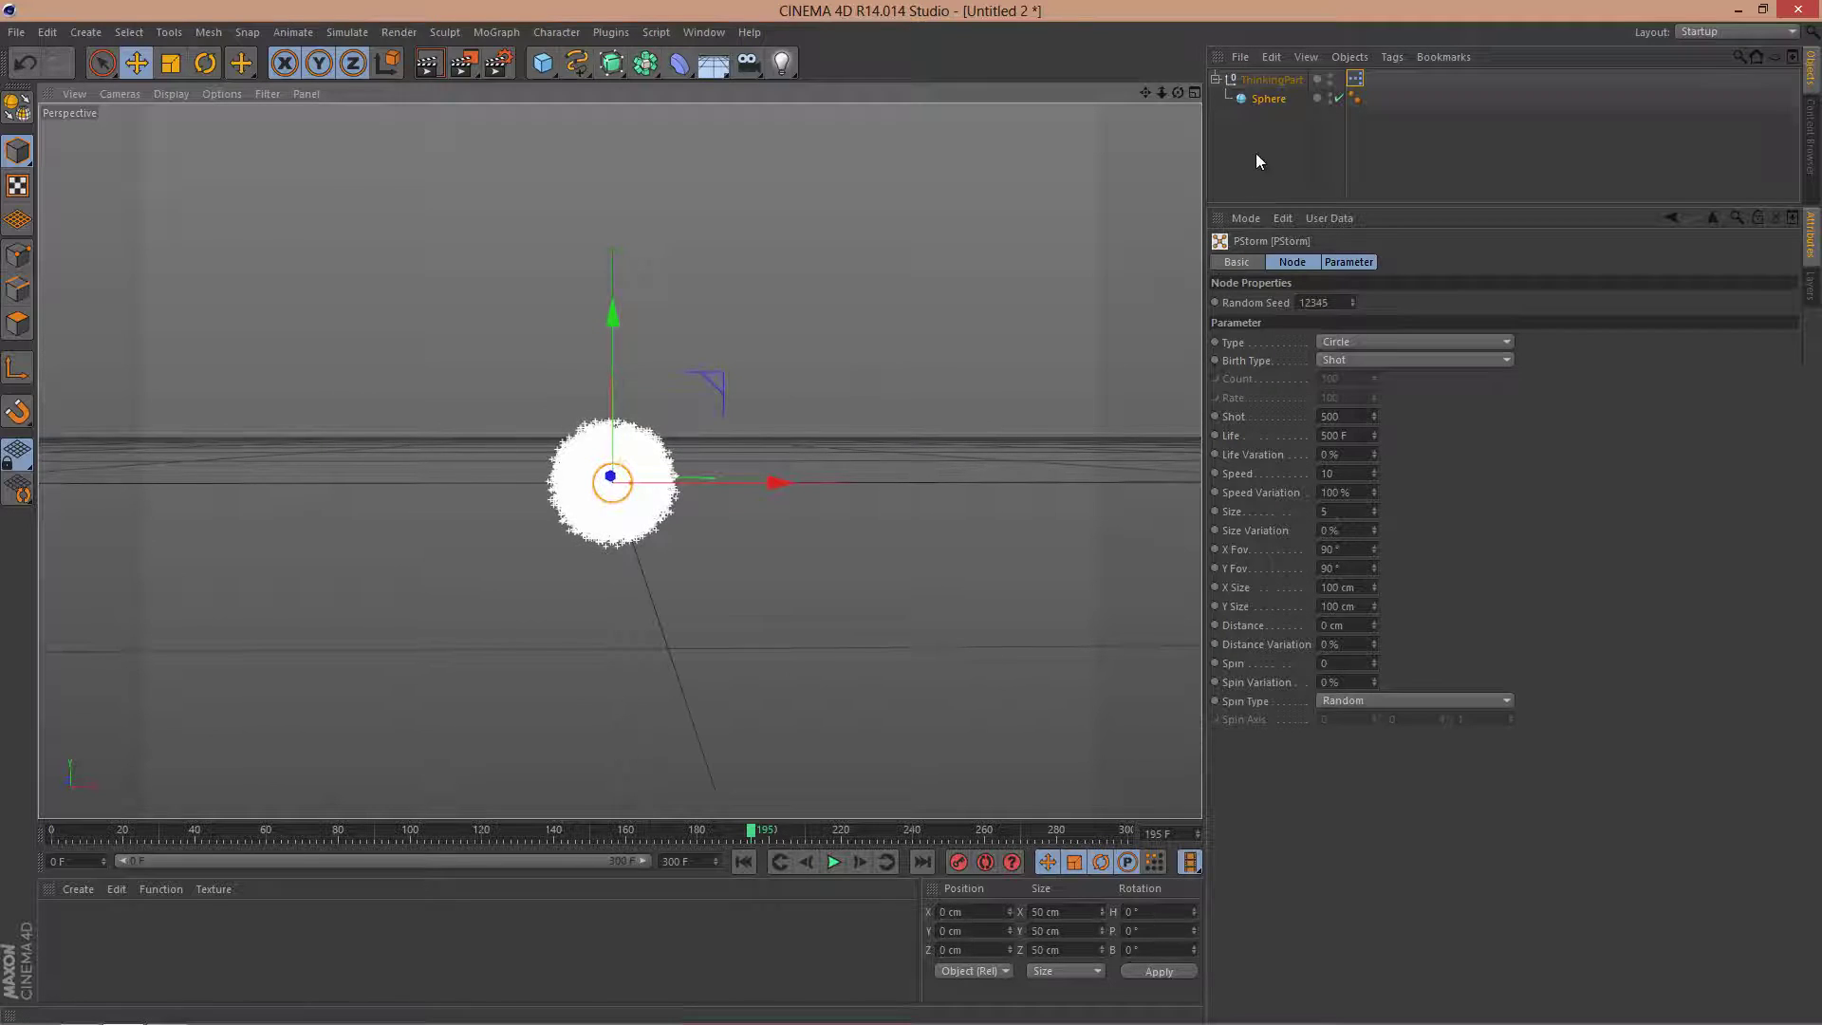
# - Add a camera, look through it, and advance to frame 39
pyautogui.click(1269, 99)
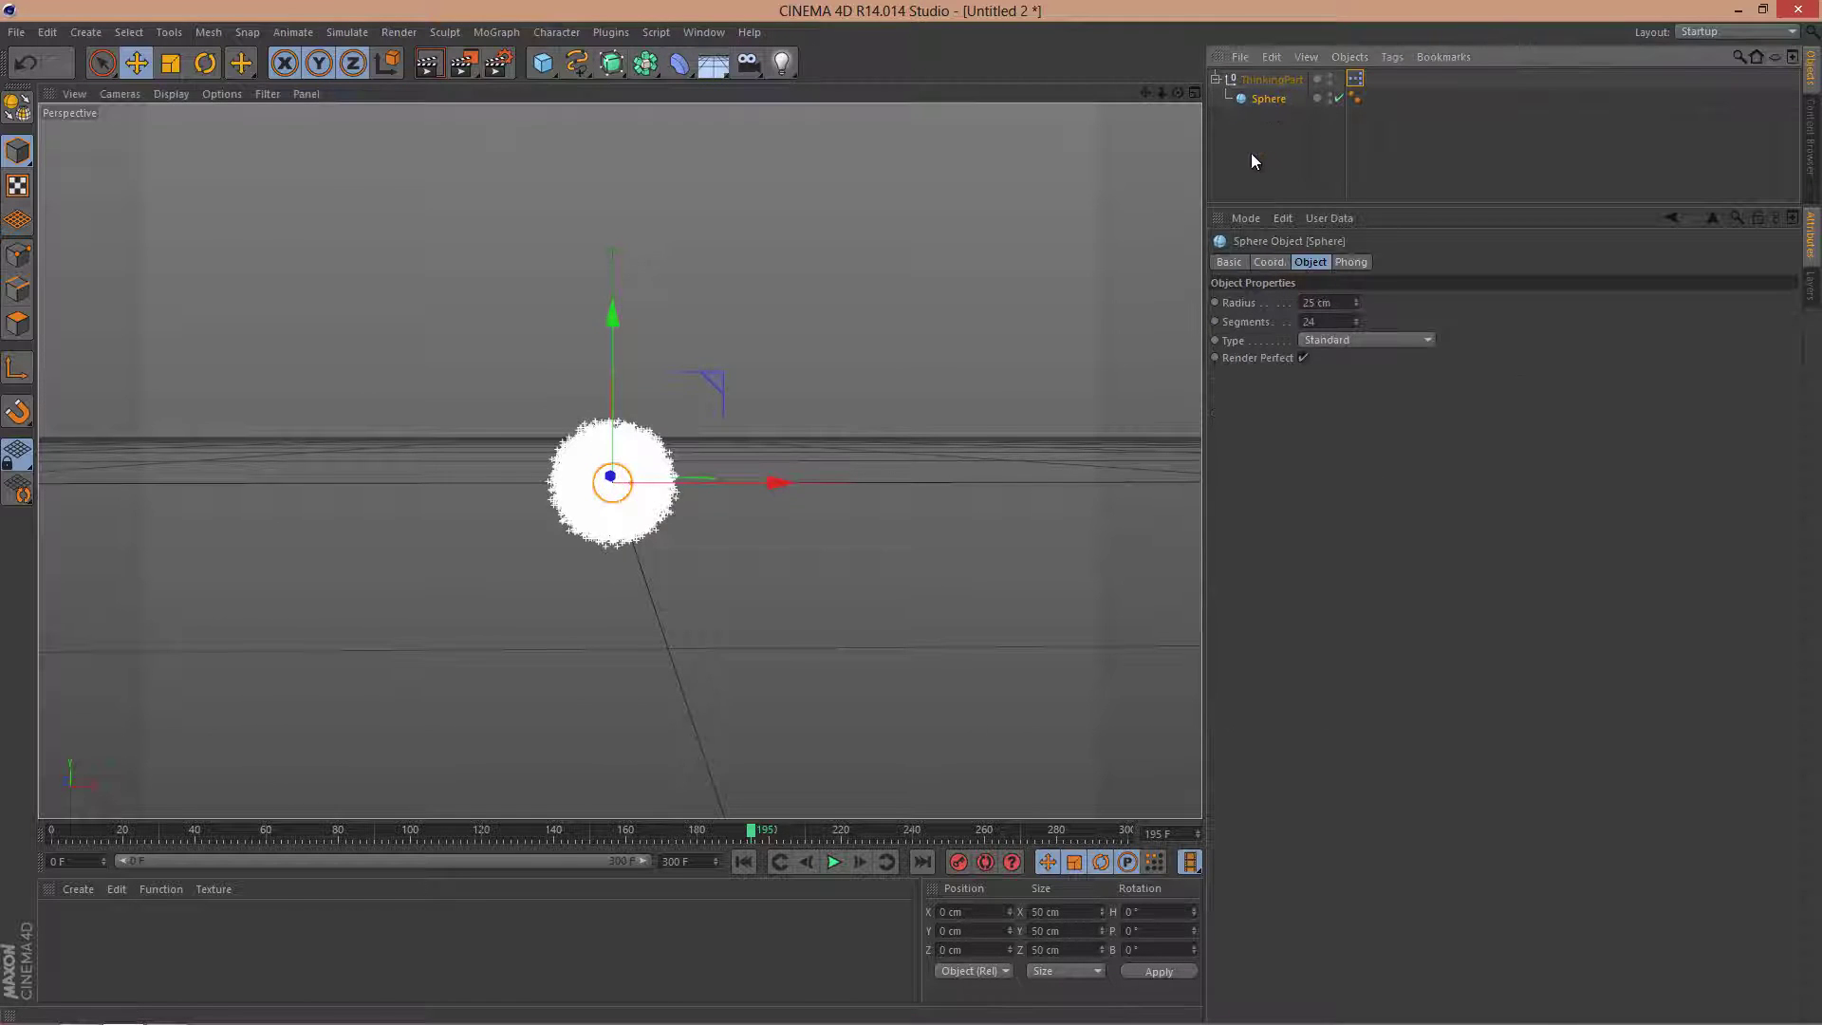
pyautogui.moveTo(750, 835); pyautogui.dragTo(36, 822)
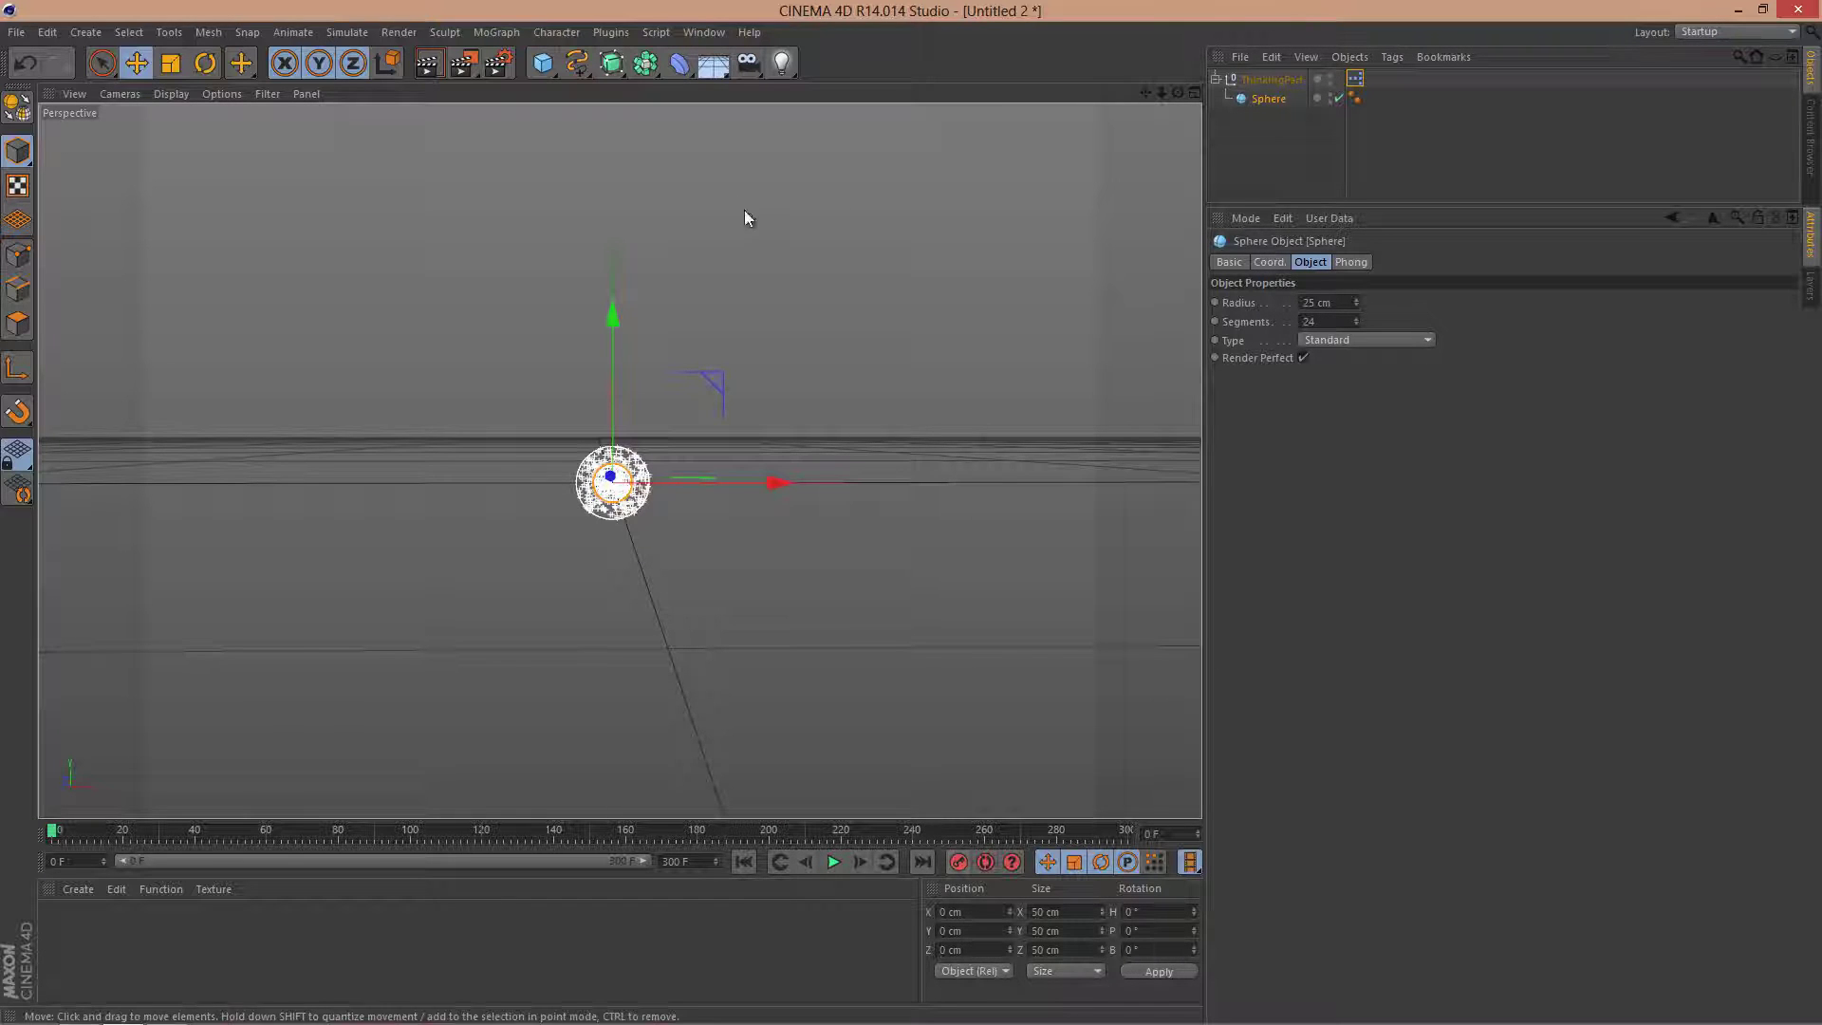
pyautogui.click(746, 66)
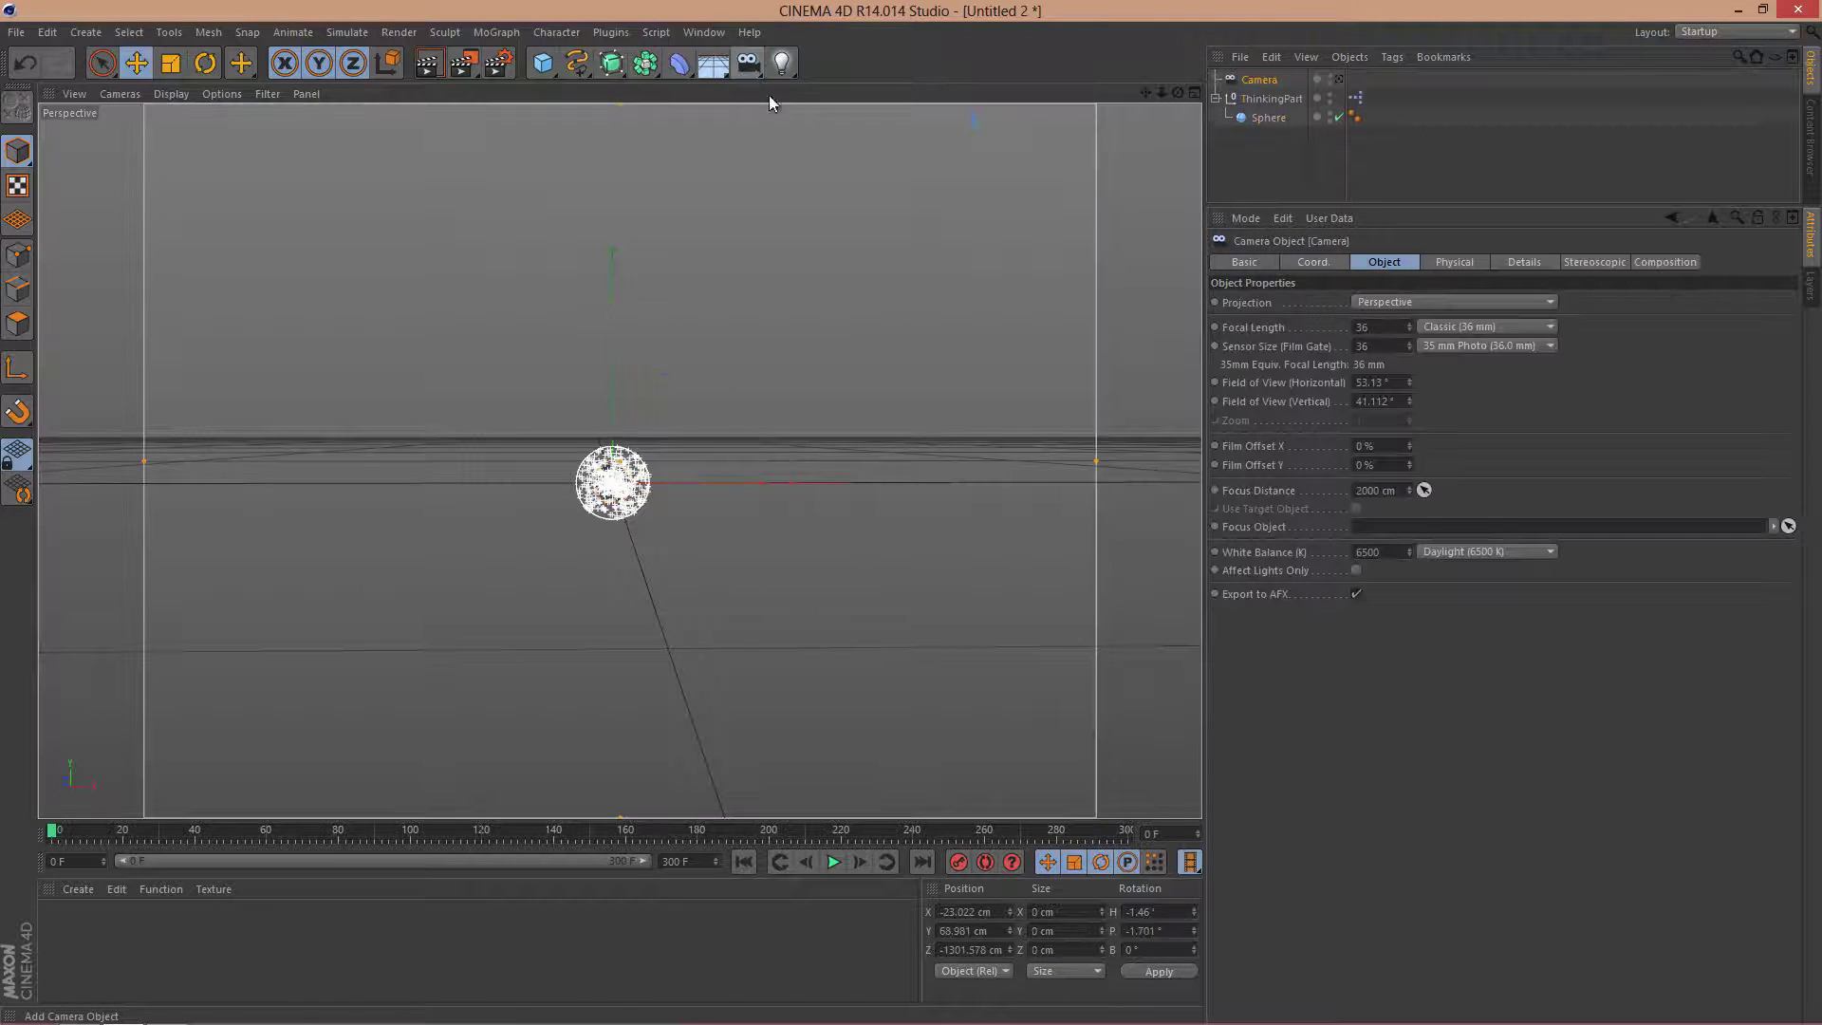
pyautogui.click(1339, 79)
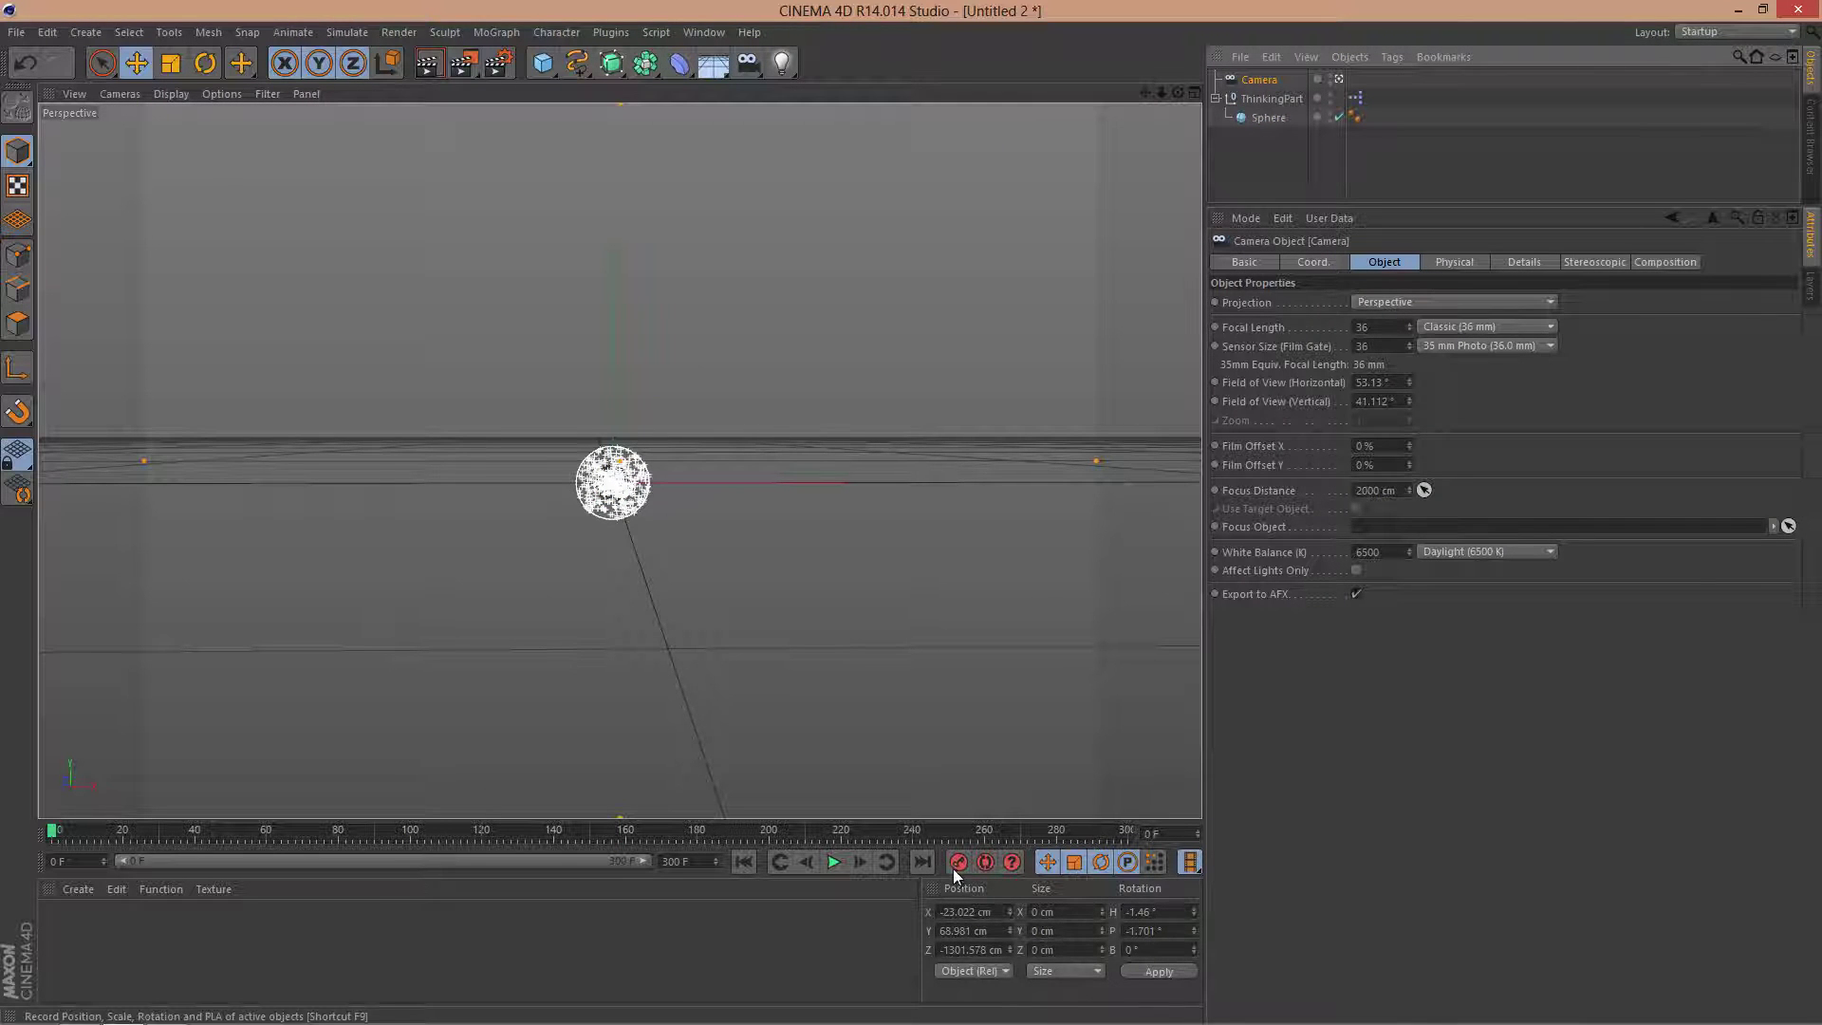
pyautogui.moveTo(55, 835); pyautogui.dragTo(195, 839)
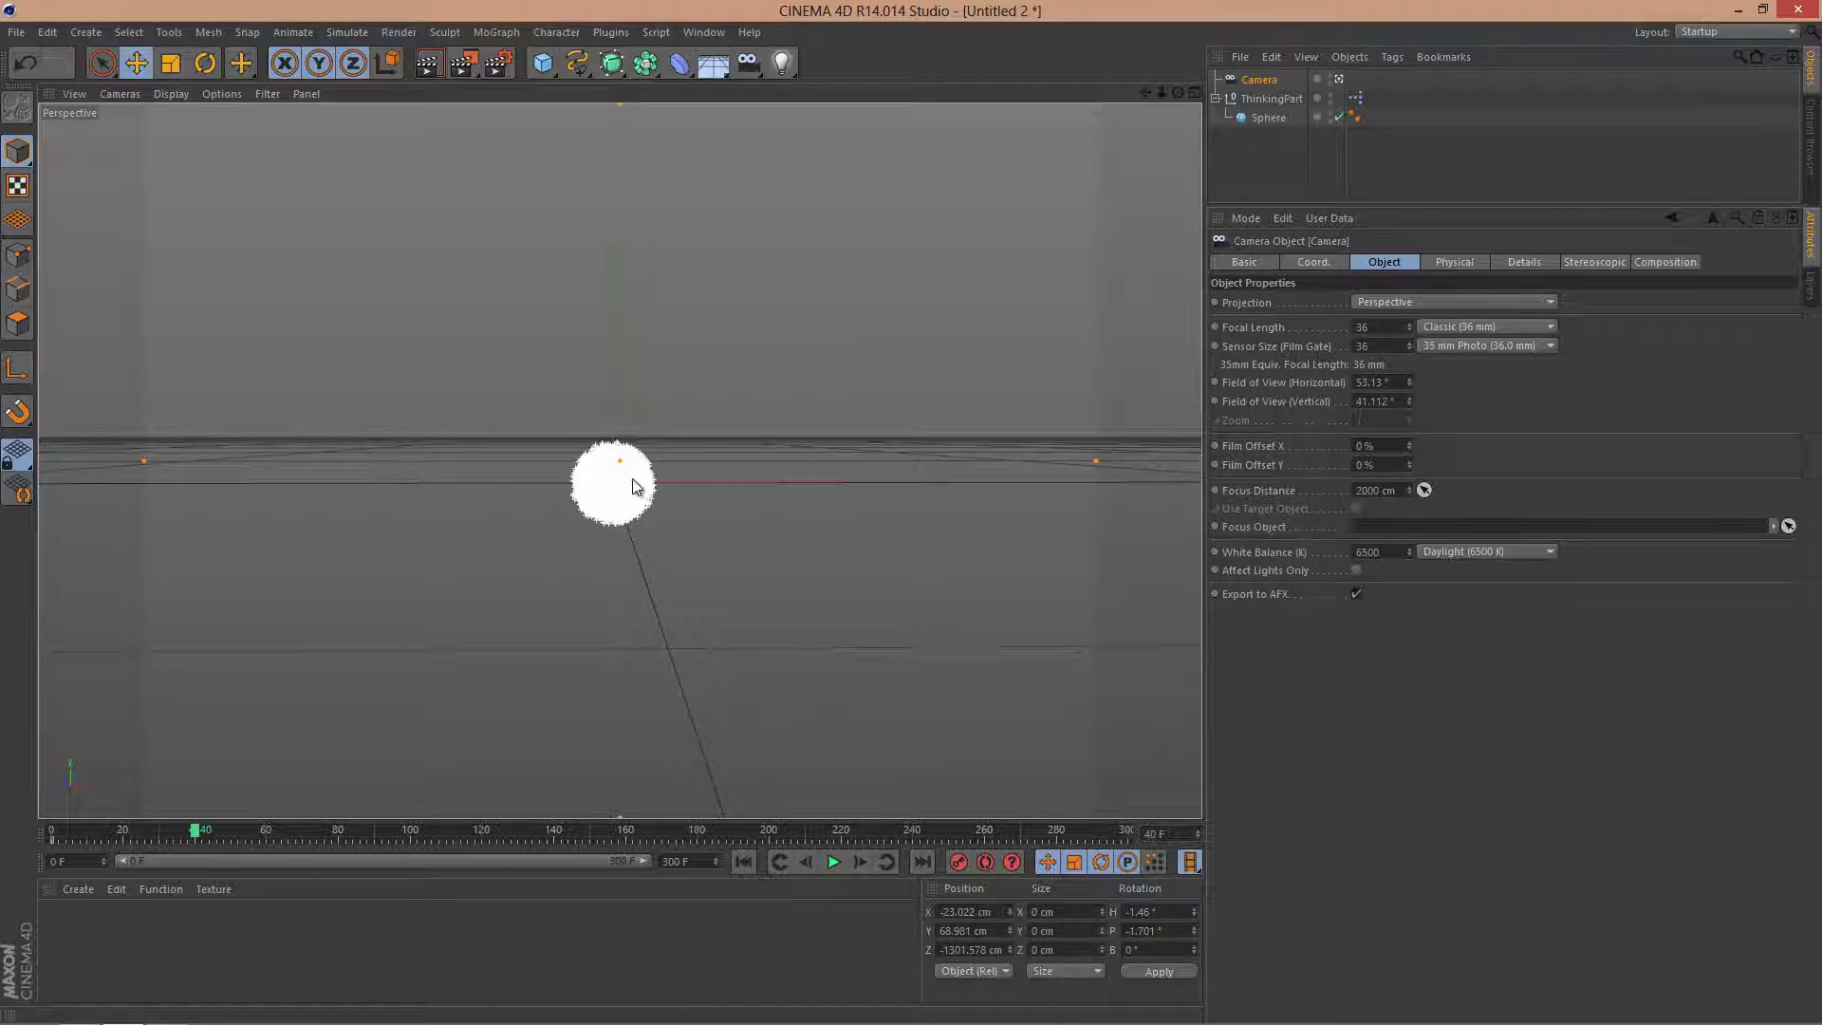
# - Reposition the Sphere across frames and keyframe it at the lower left
pyautogui.click(1268, 118)
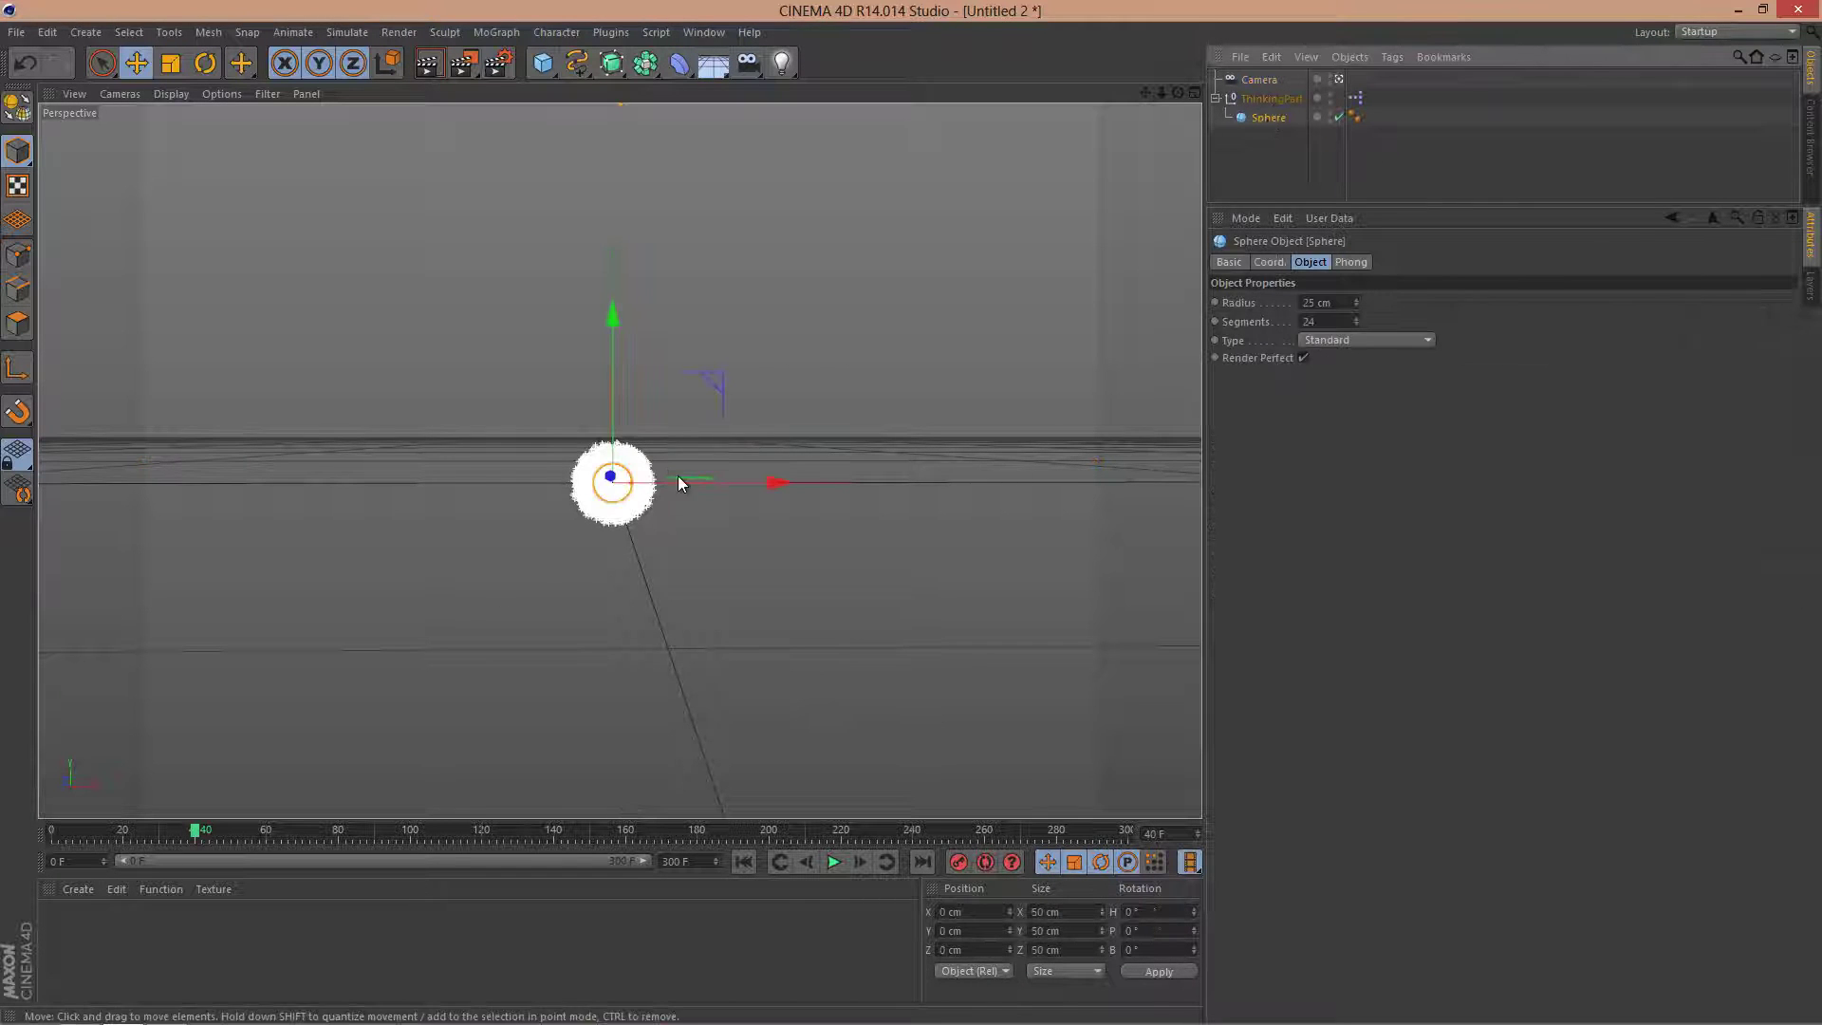
pyautogui.moveTo(626, 483); pyautogui.dragTo(376, 339)
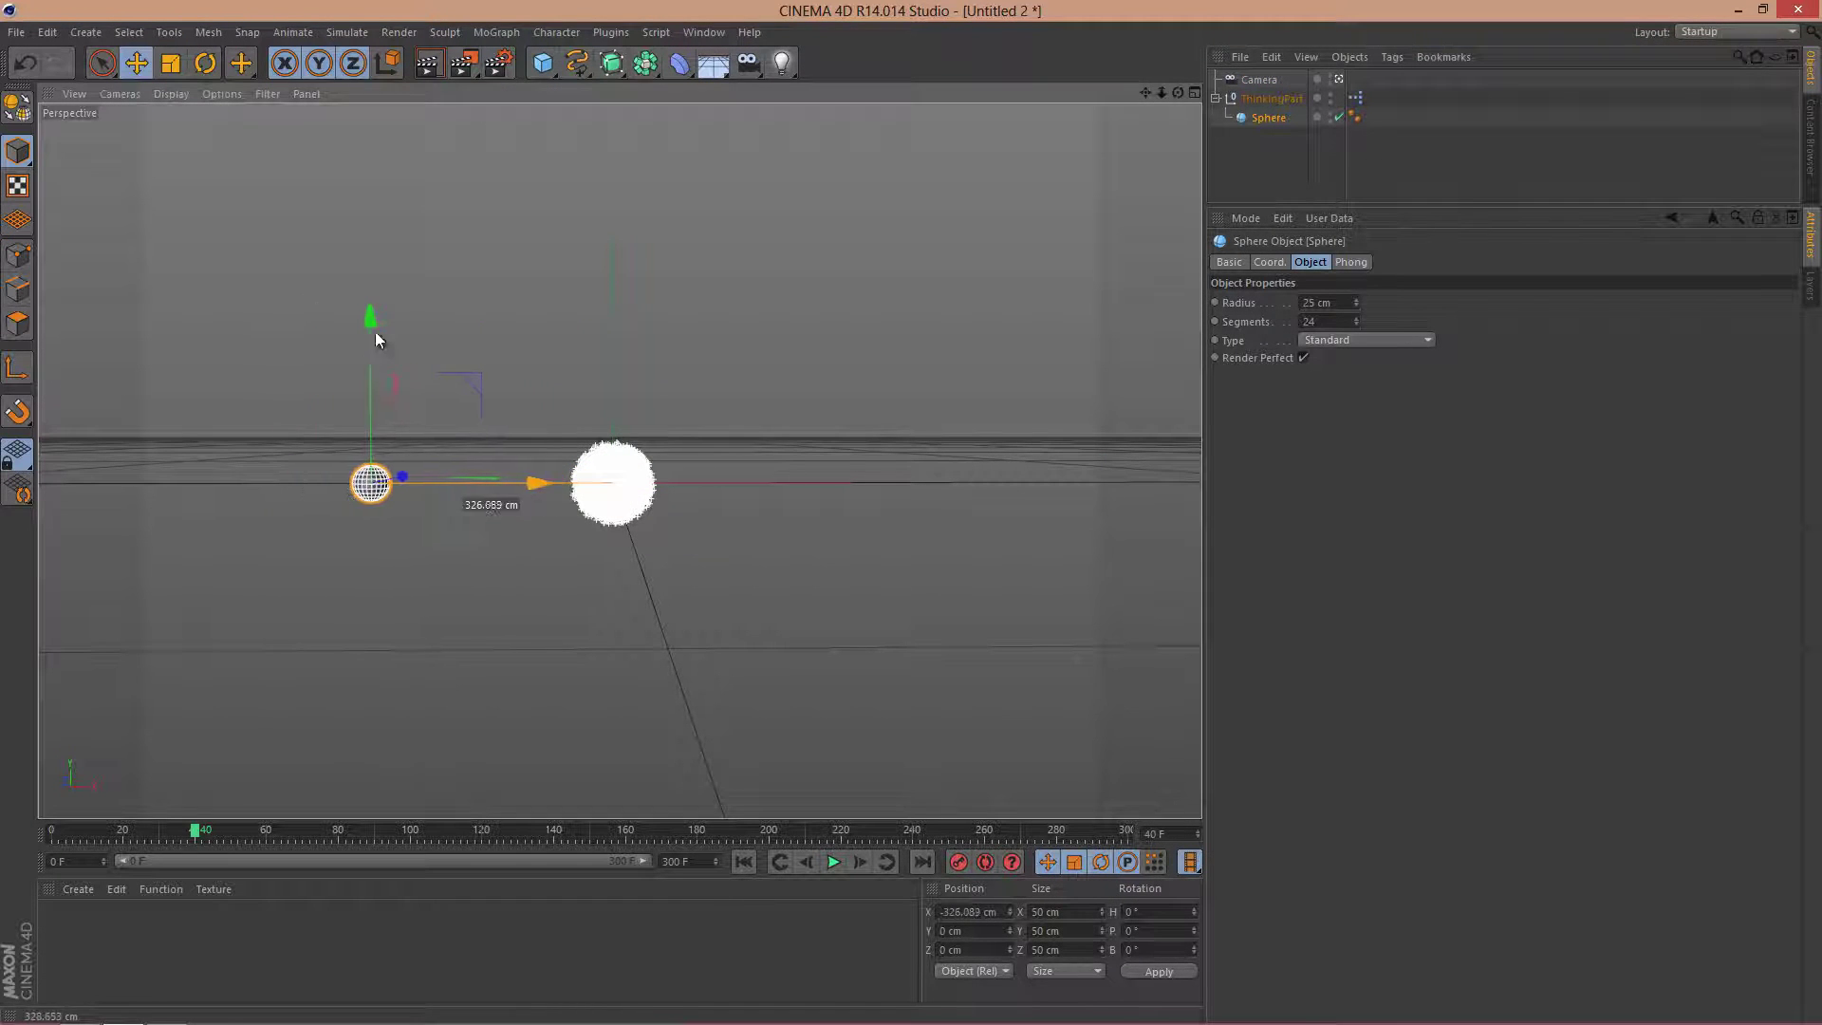
pyautogui.moveTo(371, 483); pyautogui.dragTo(181, 244)
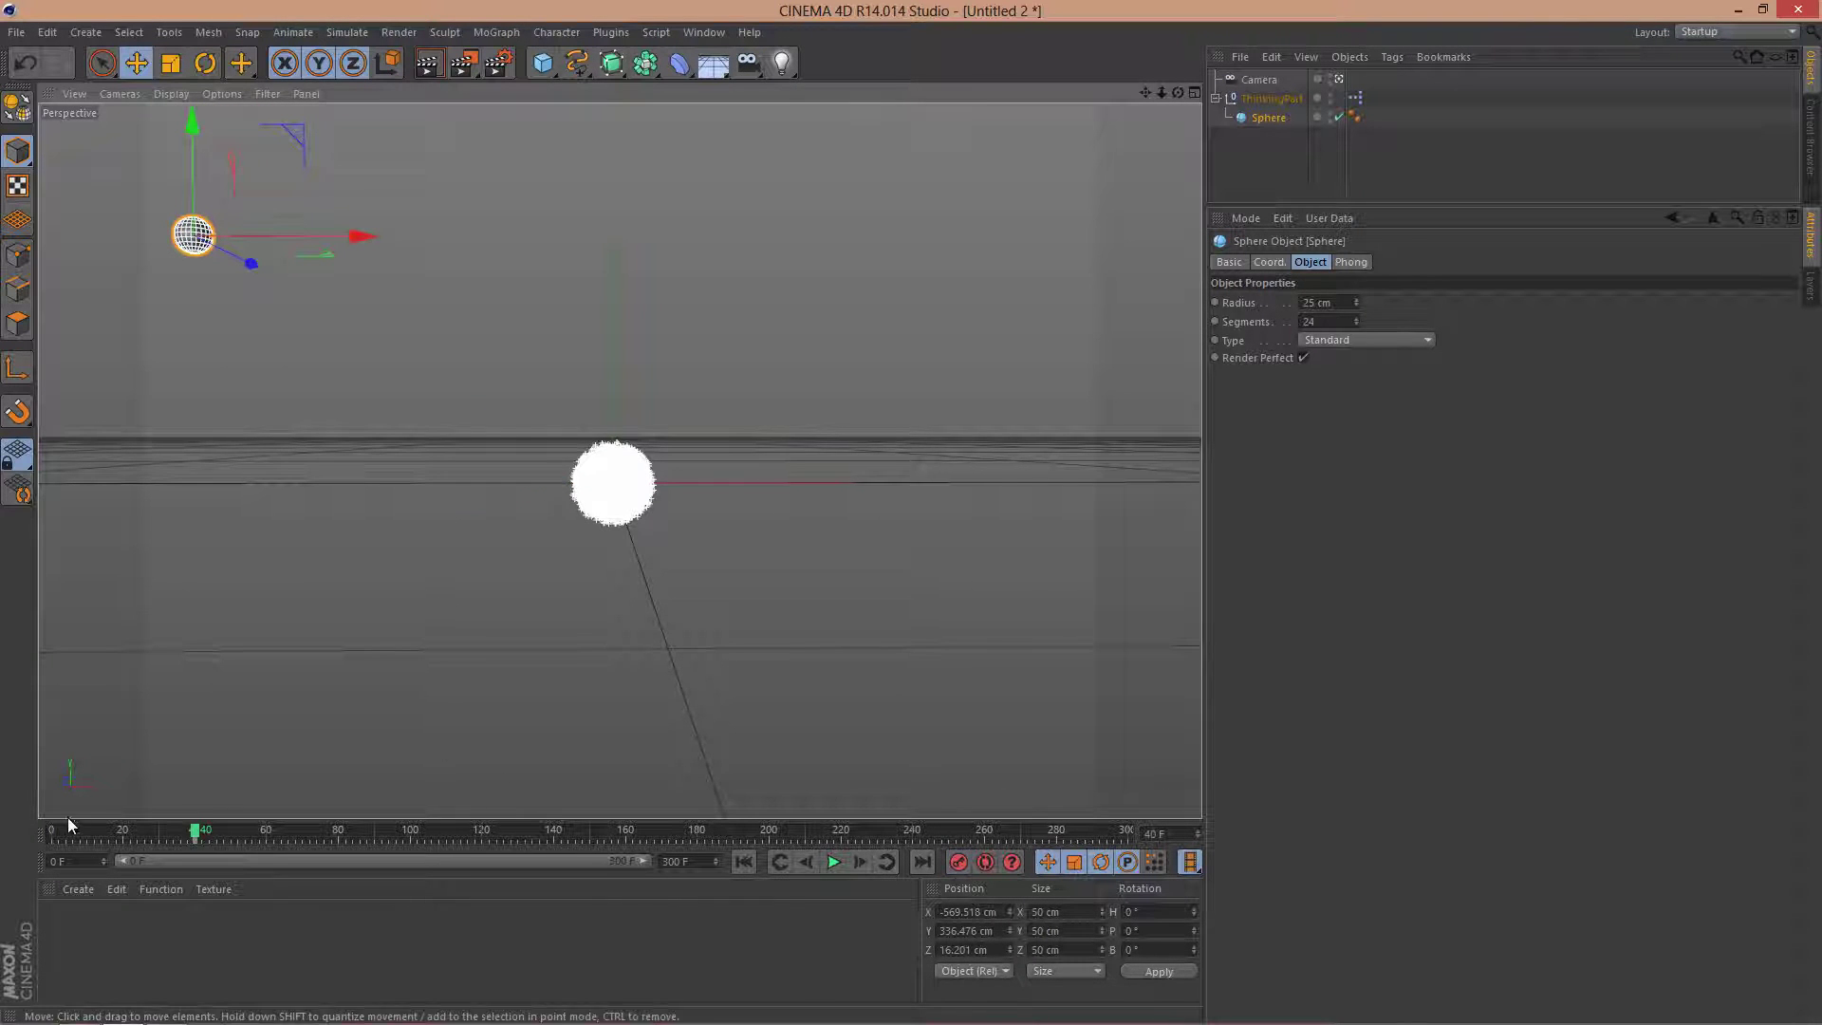
pyautogui.moveTo(200, 837); pyautogui.dragTo(26, 835)
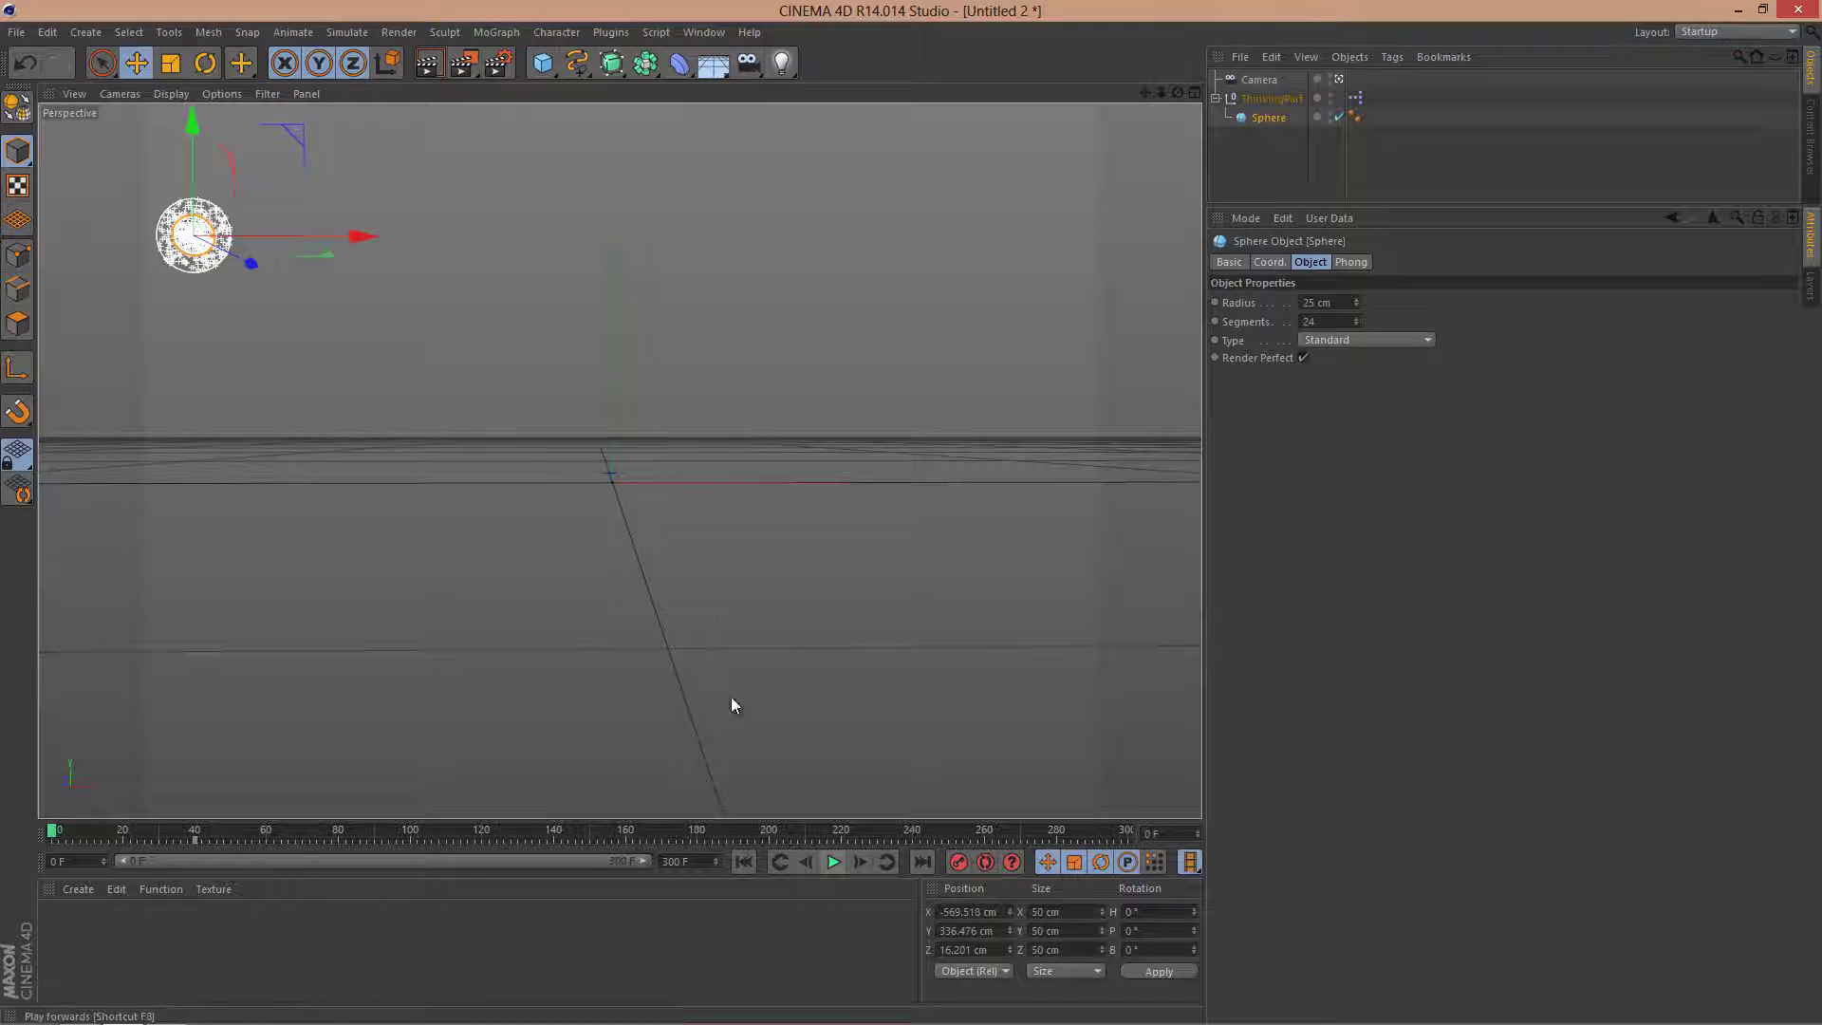
pyautogui.moveTo(316, 333); pyautogui.dragTo(612, 499)
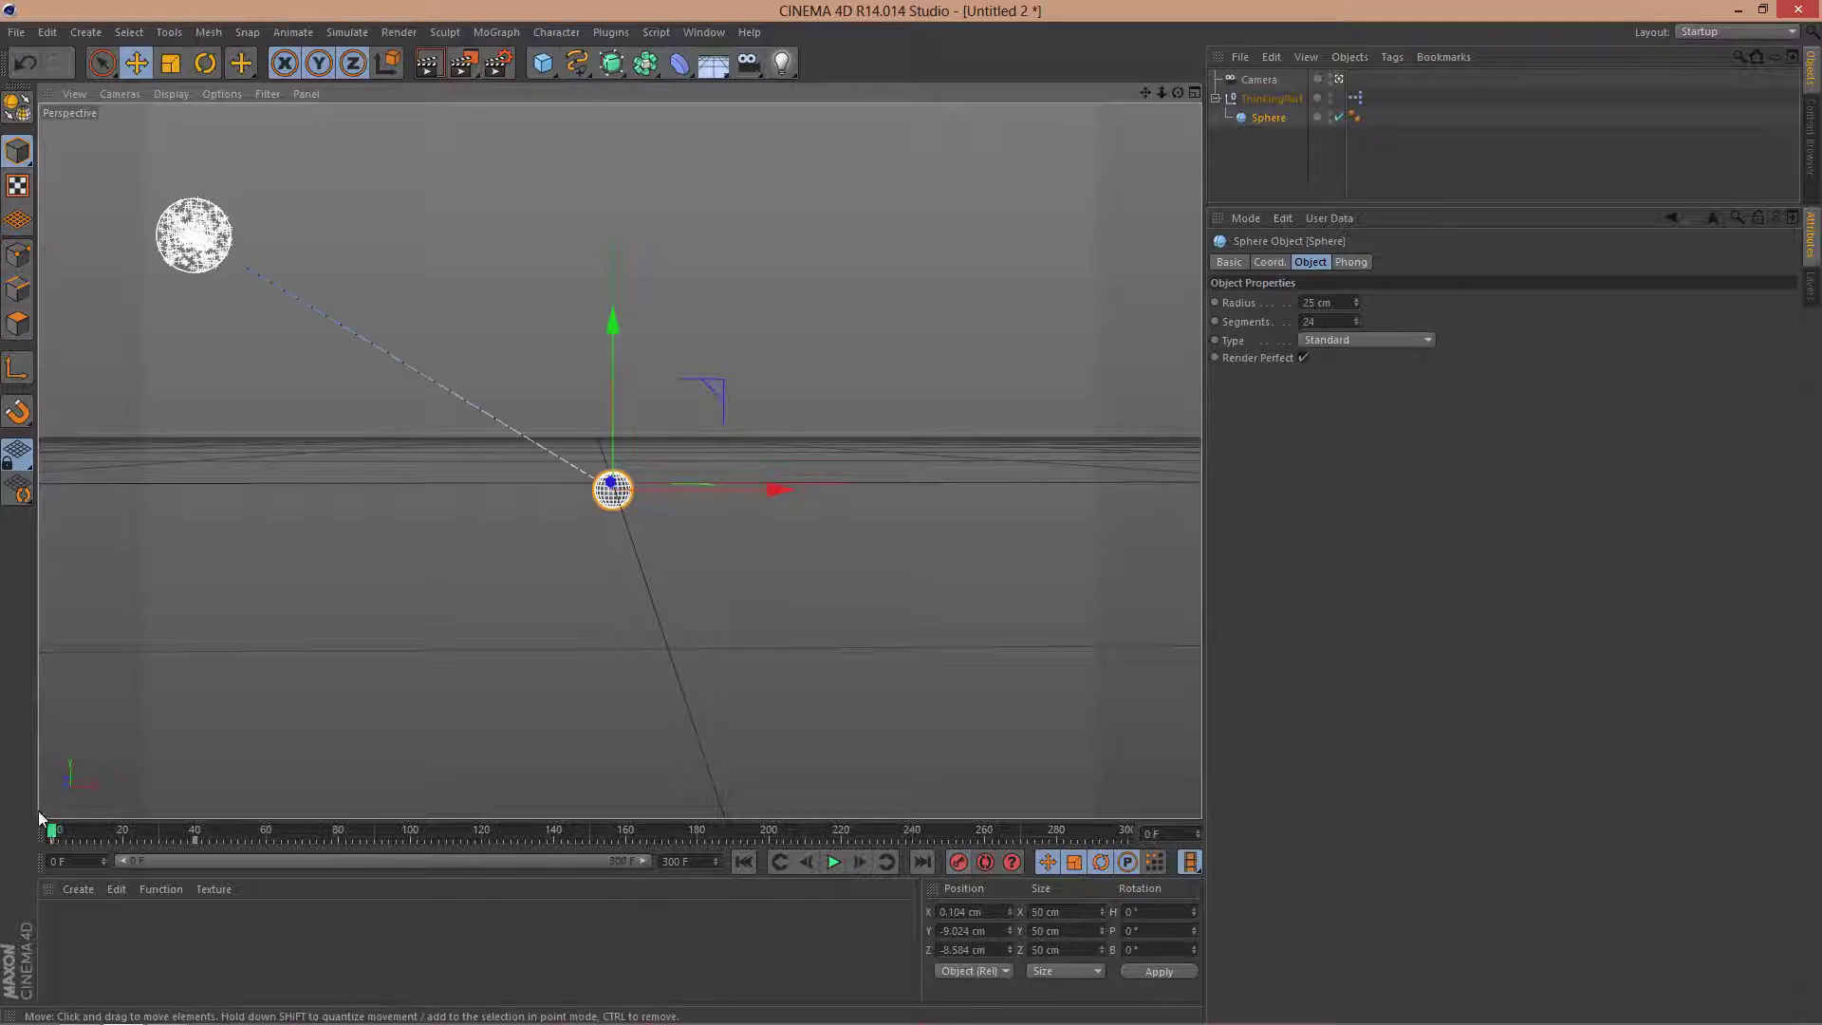
pyautogui.moveTo(51, 831); pyautogui.dragTo(412, 850)
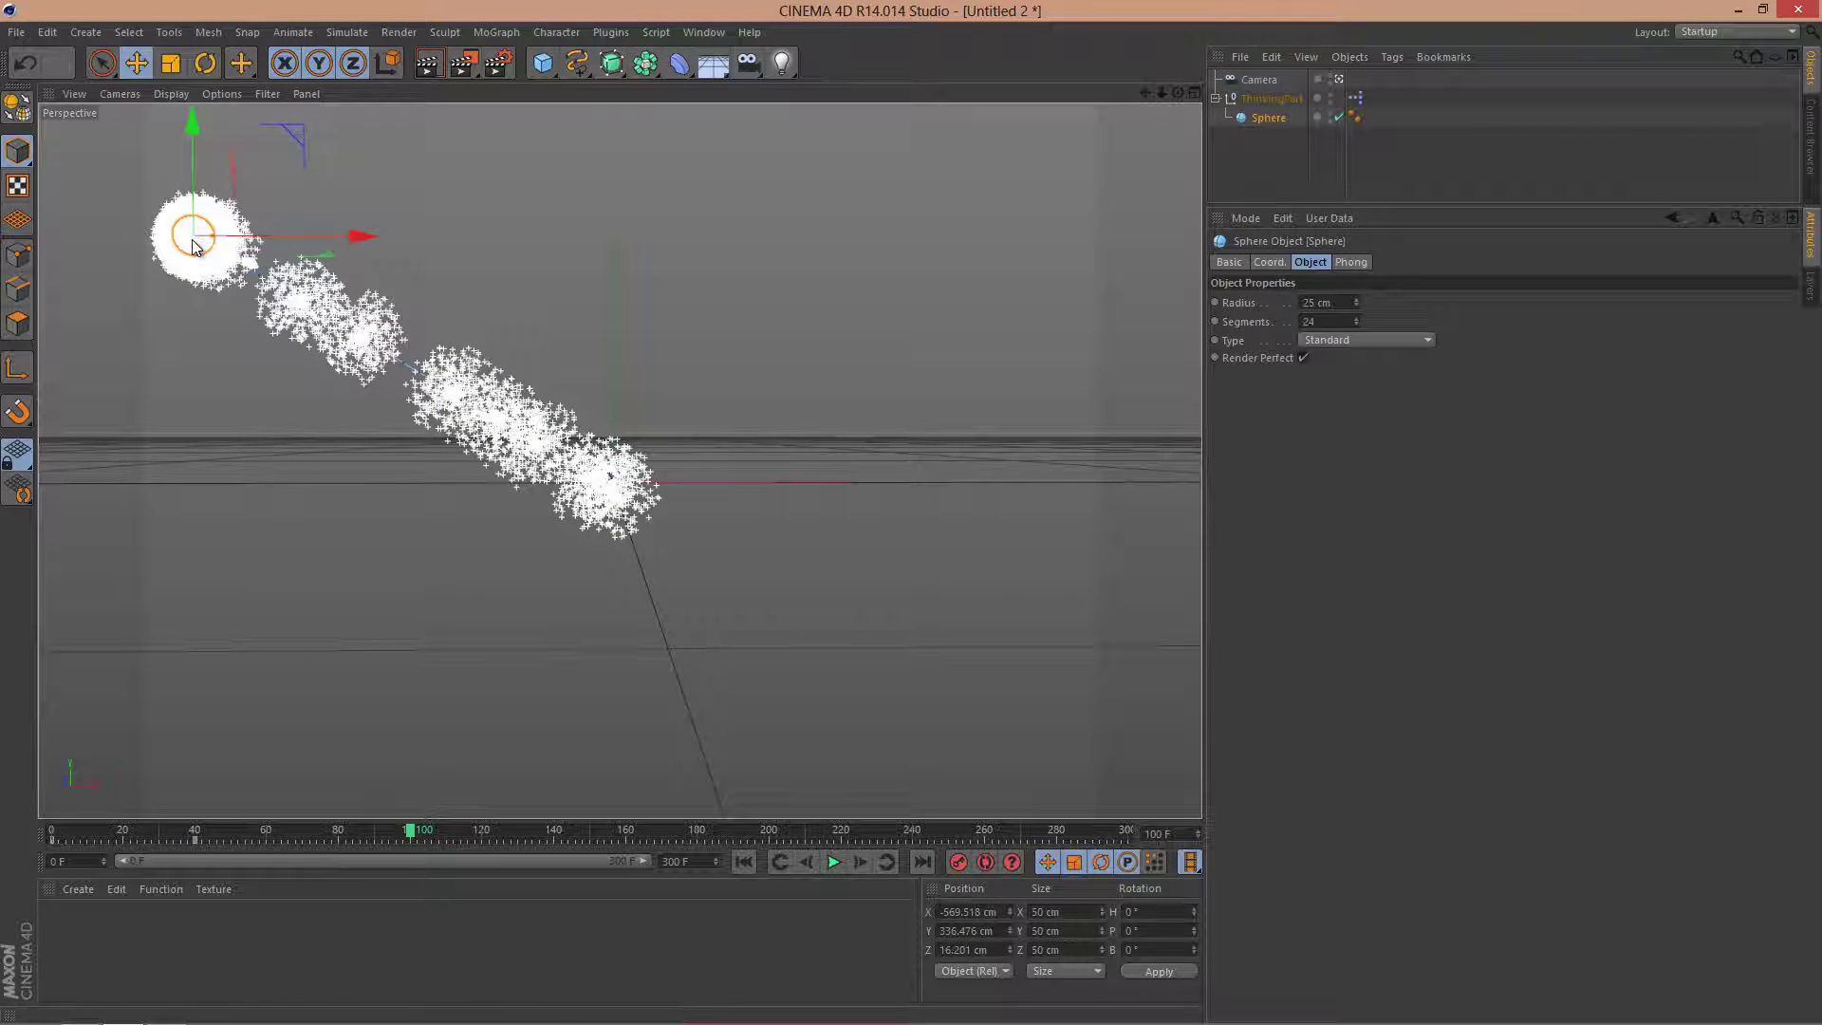
pyautogui.moveTo(199, 251); pyautogui.dragTo(144, 704)
pyautogui.click(958, 866)
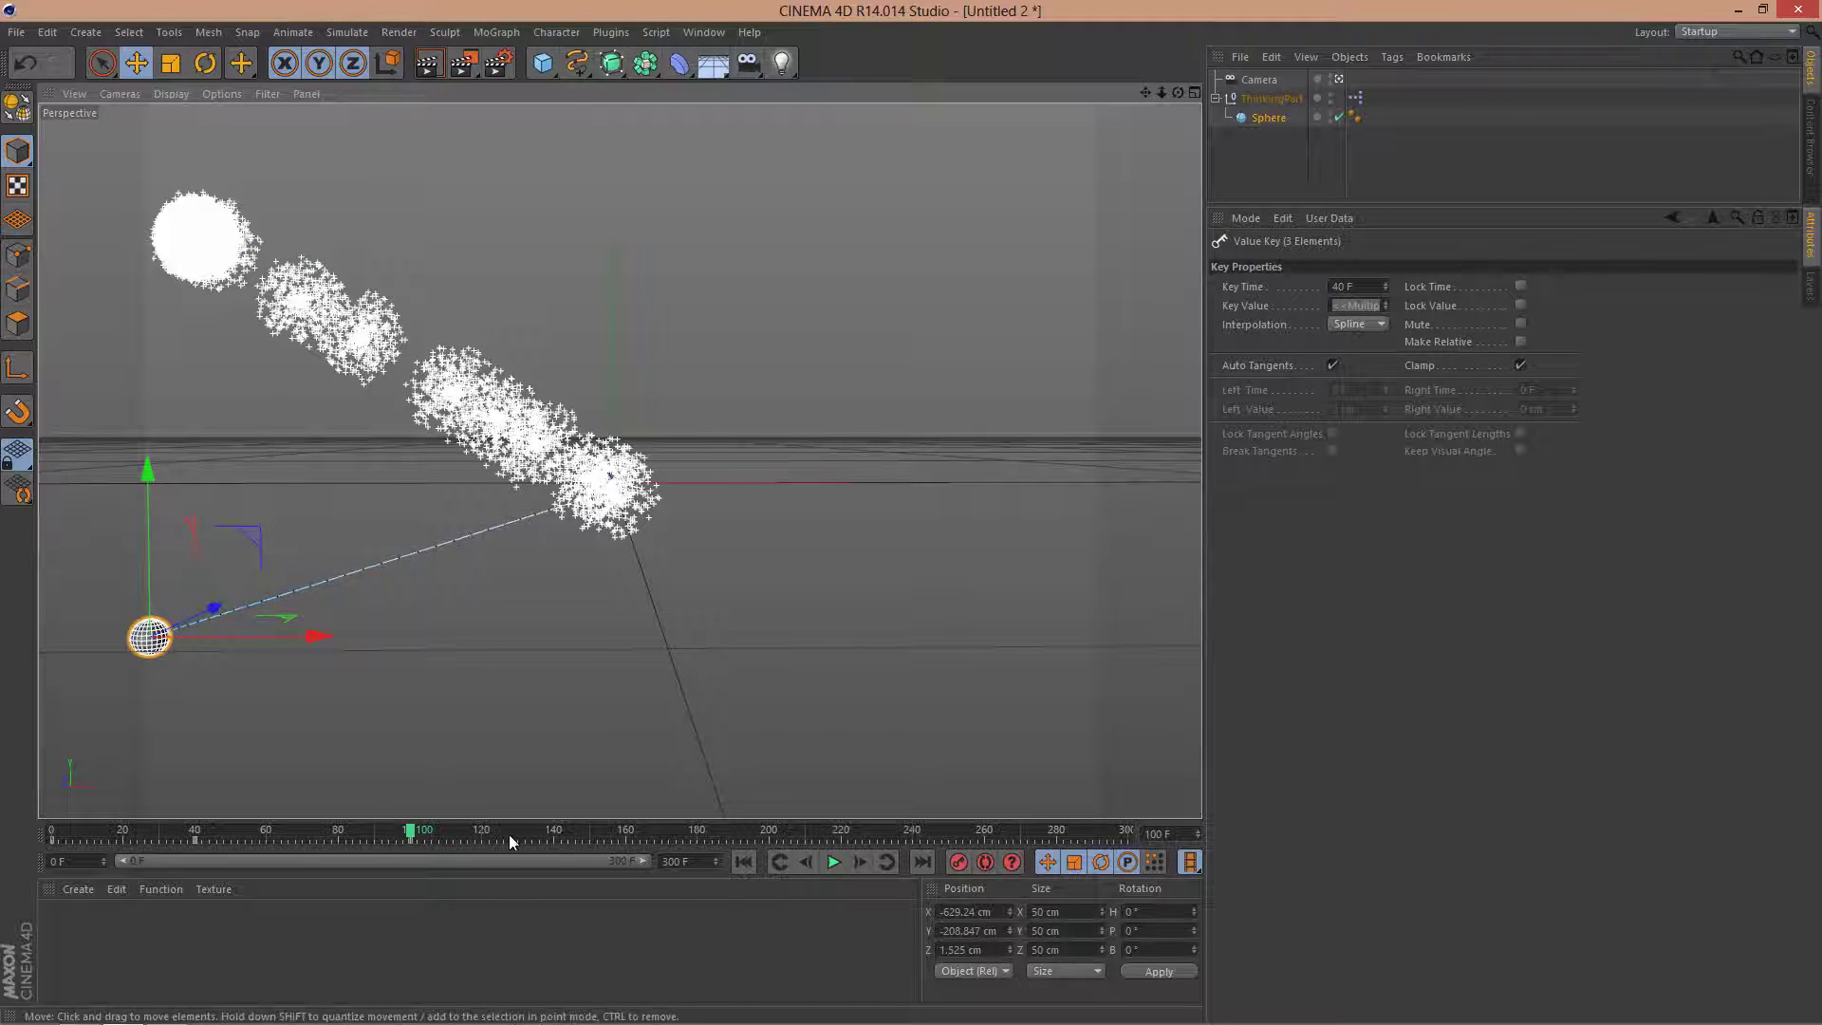
# - Around frames 146 and 203, move the Sphere right then up-left and keyframe it
pyautogui.moveTo(505, 844); pyautogui.dragTo(577, 851)
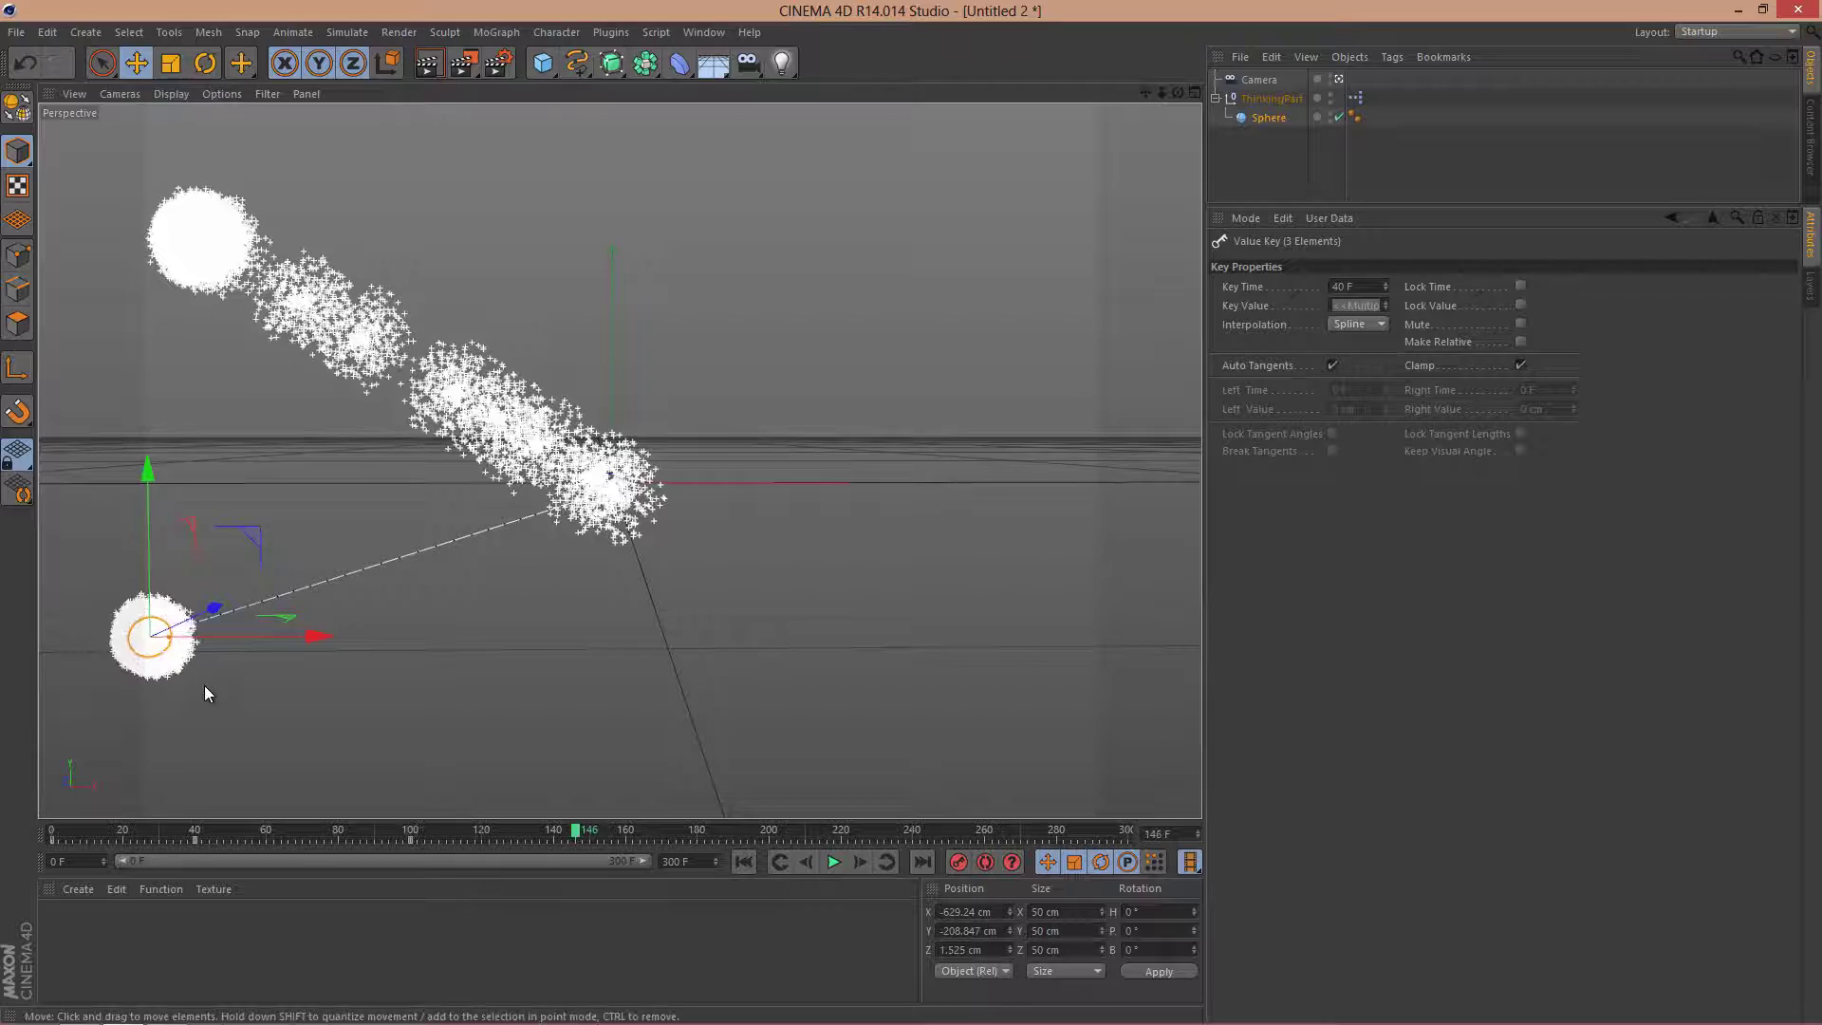
pyautogui.moveTo(166, 650); pyautogui.dragTo(638, 477)
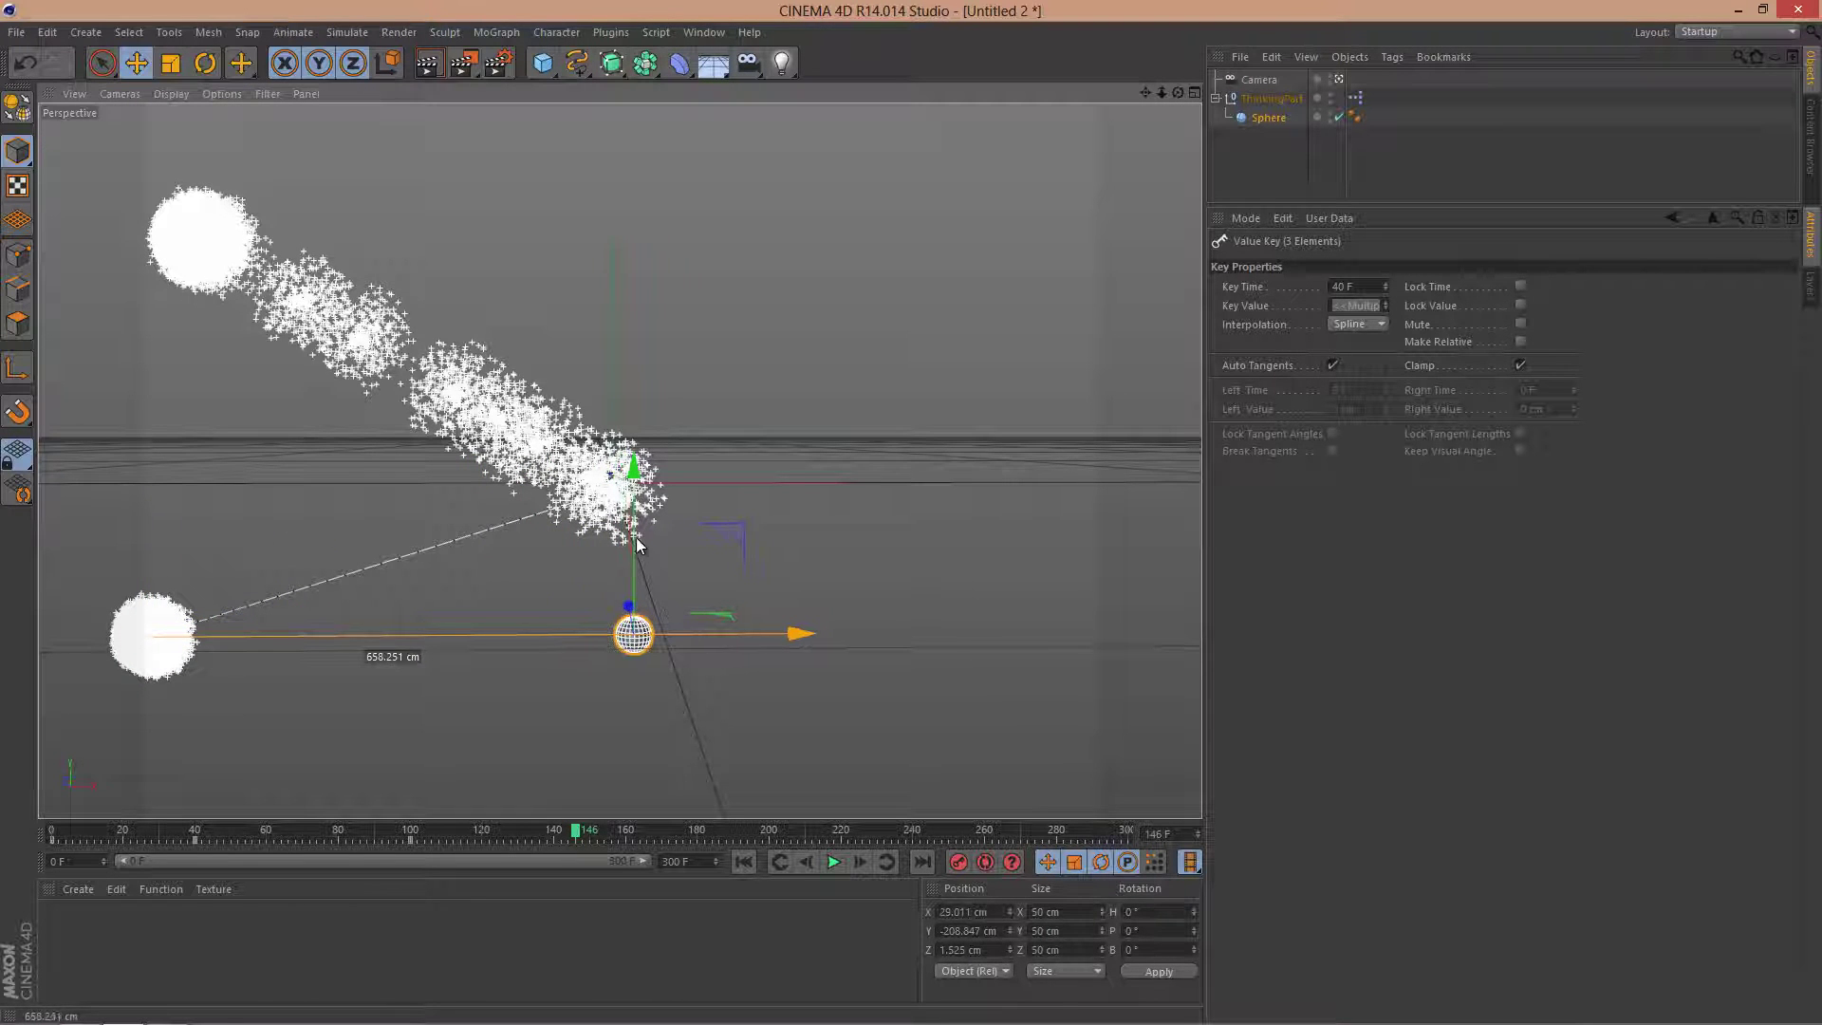
pyautogui.moveTo(628, 634); pyautogui.dragTo(776, 337)
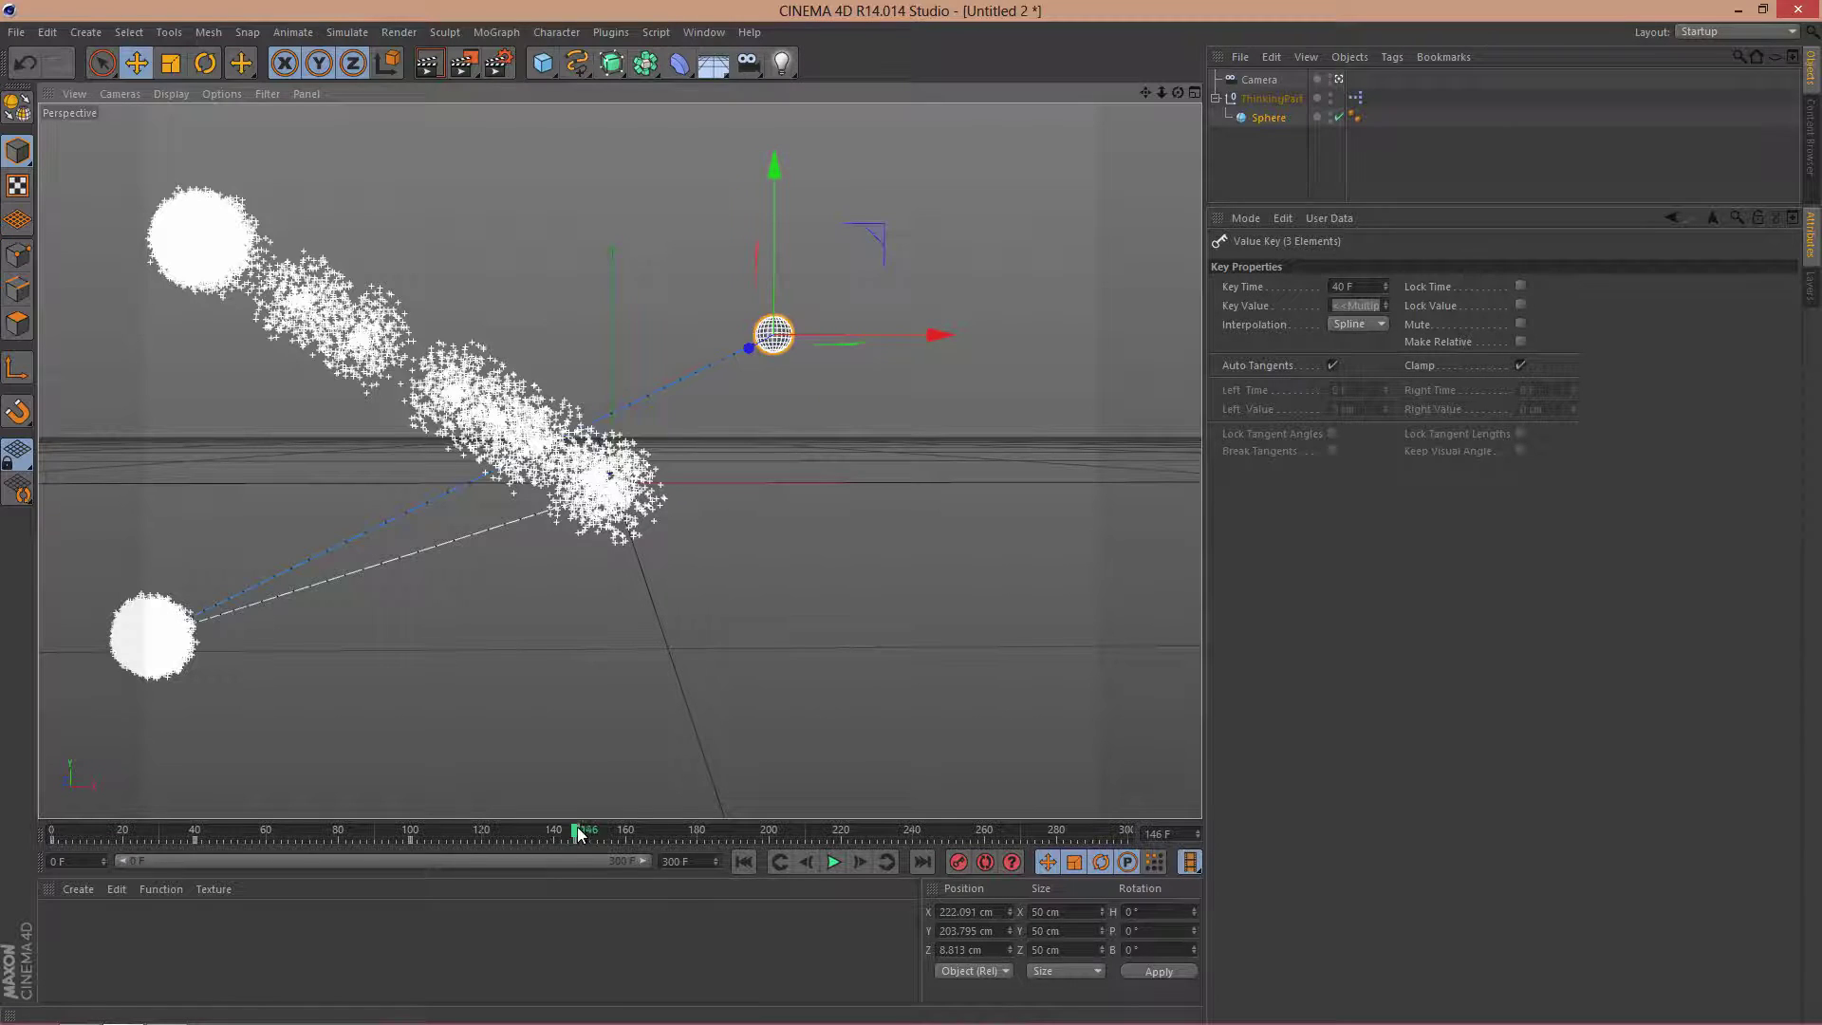
pyautogui.moveTo(575, 832); pyautogui.dragTo(779, 831)
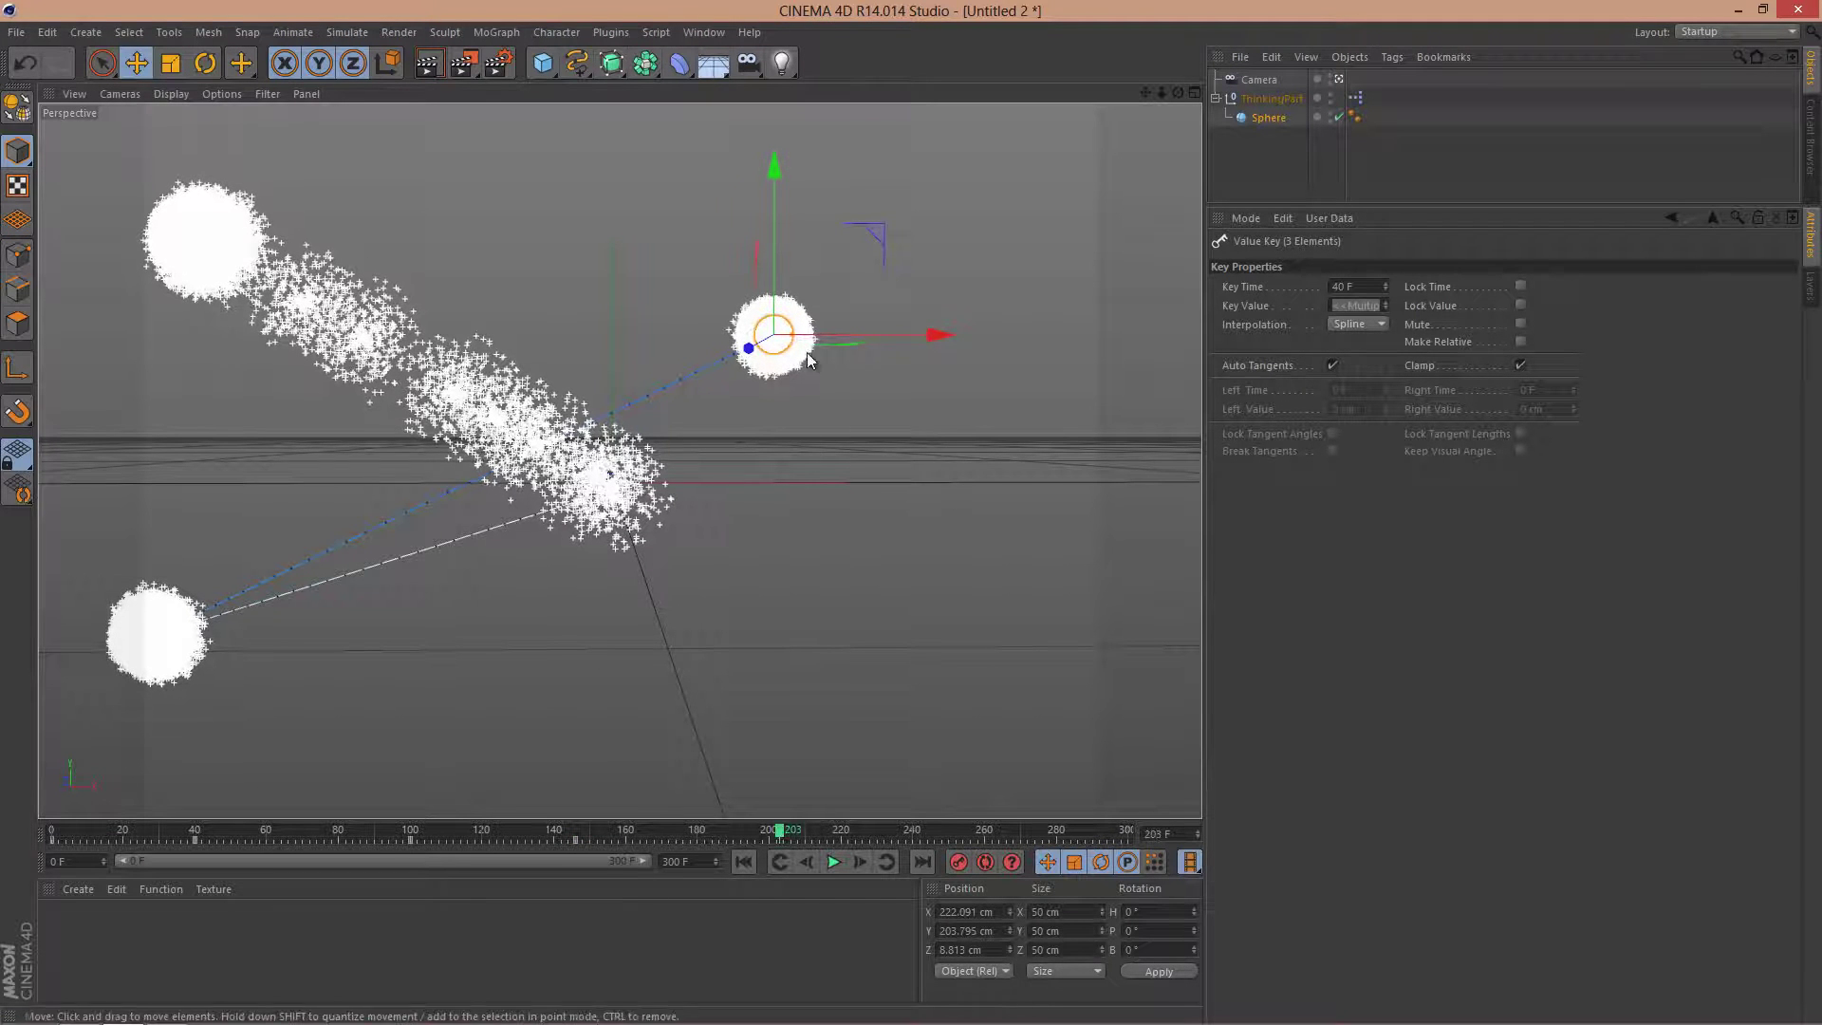
pyautogui.moveTo(749, 349); pyautogui.dragTo(799, 229)
pyautogui.moveTo(750, 169); pyautogui.dragTo(416, 313)
pyautogui.click(958, 861)
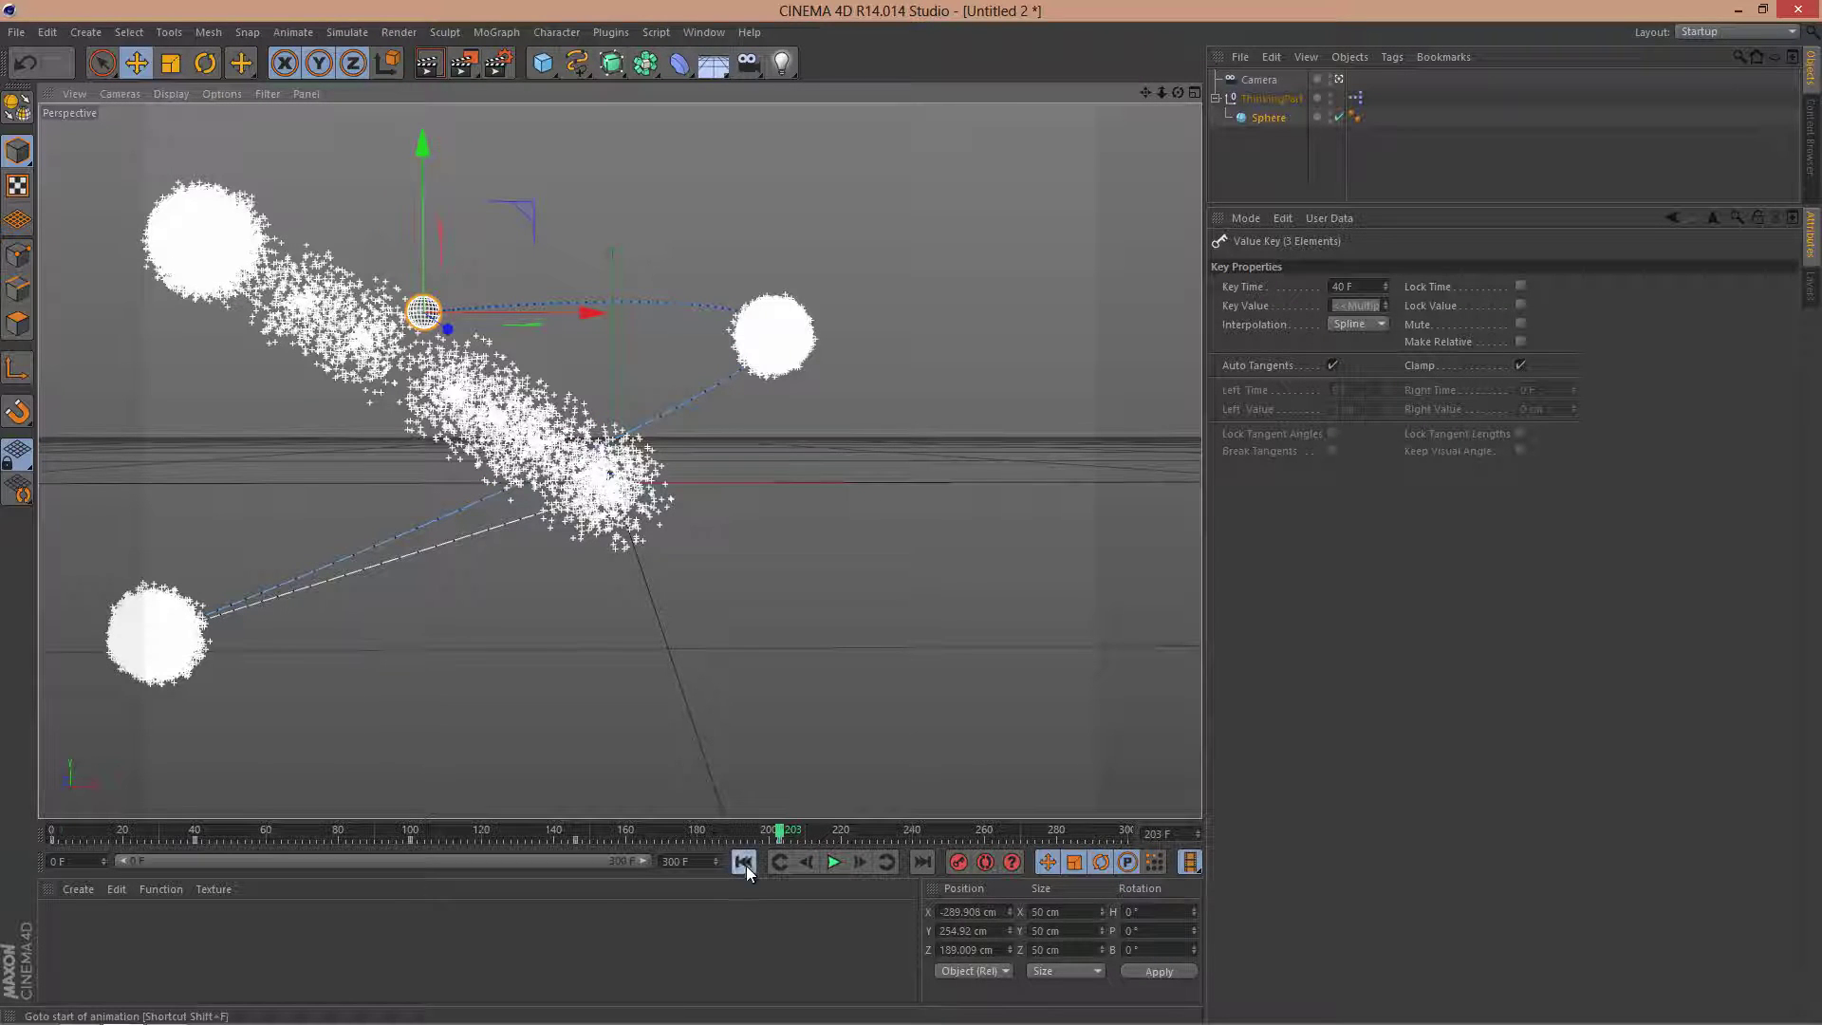
# - Play the particle trail from the start and stop at frame 214
pyautogui.click(745, 863)
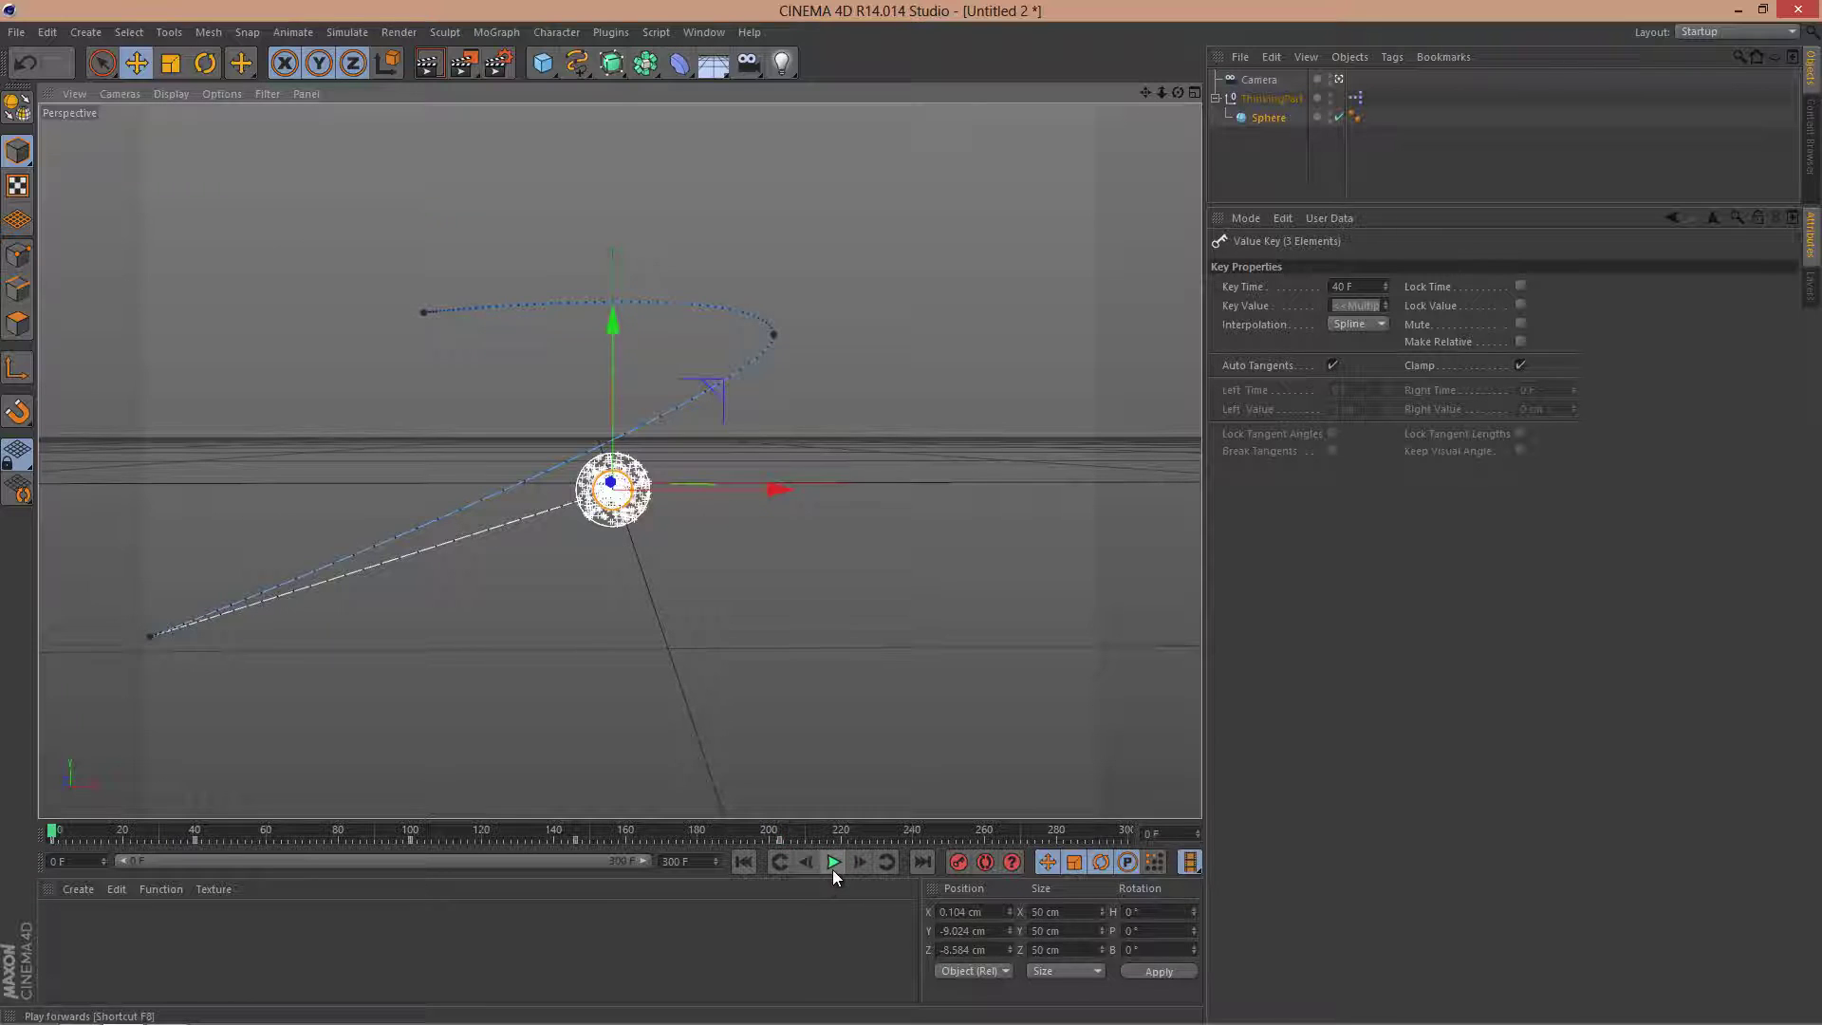
pyautogui.click(833, 869)
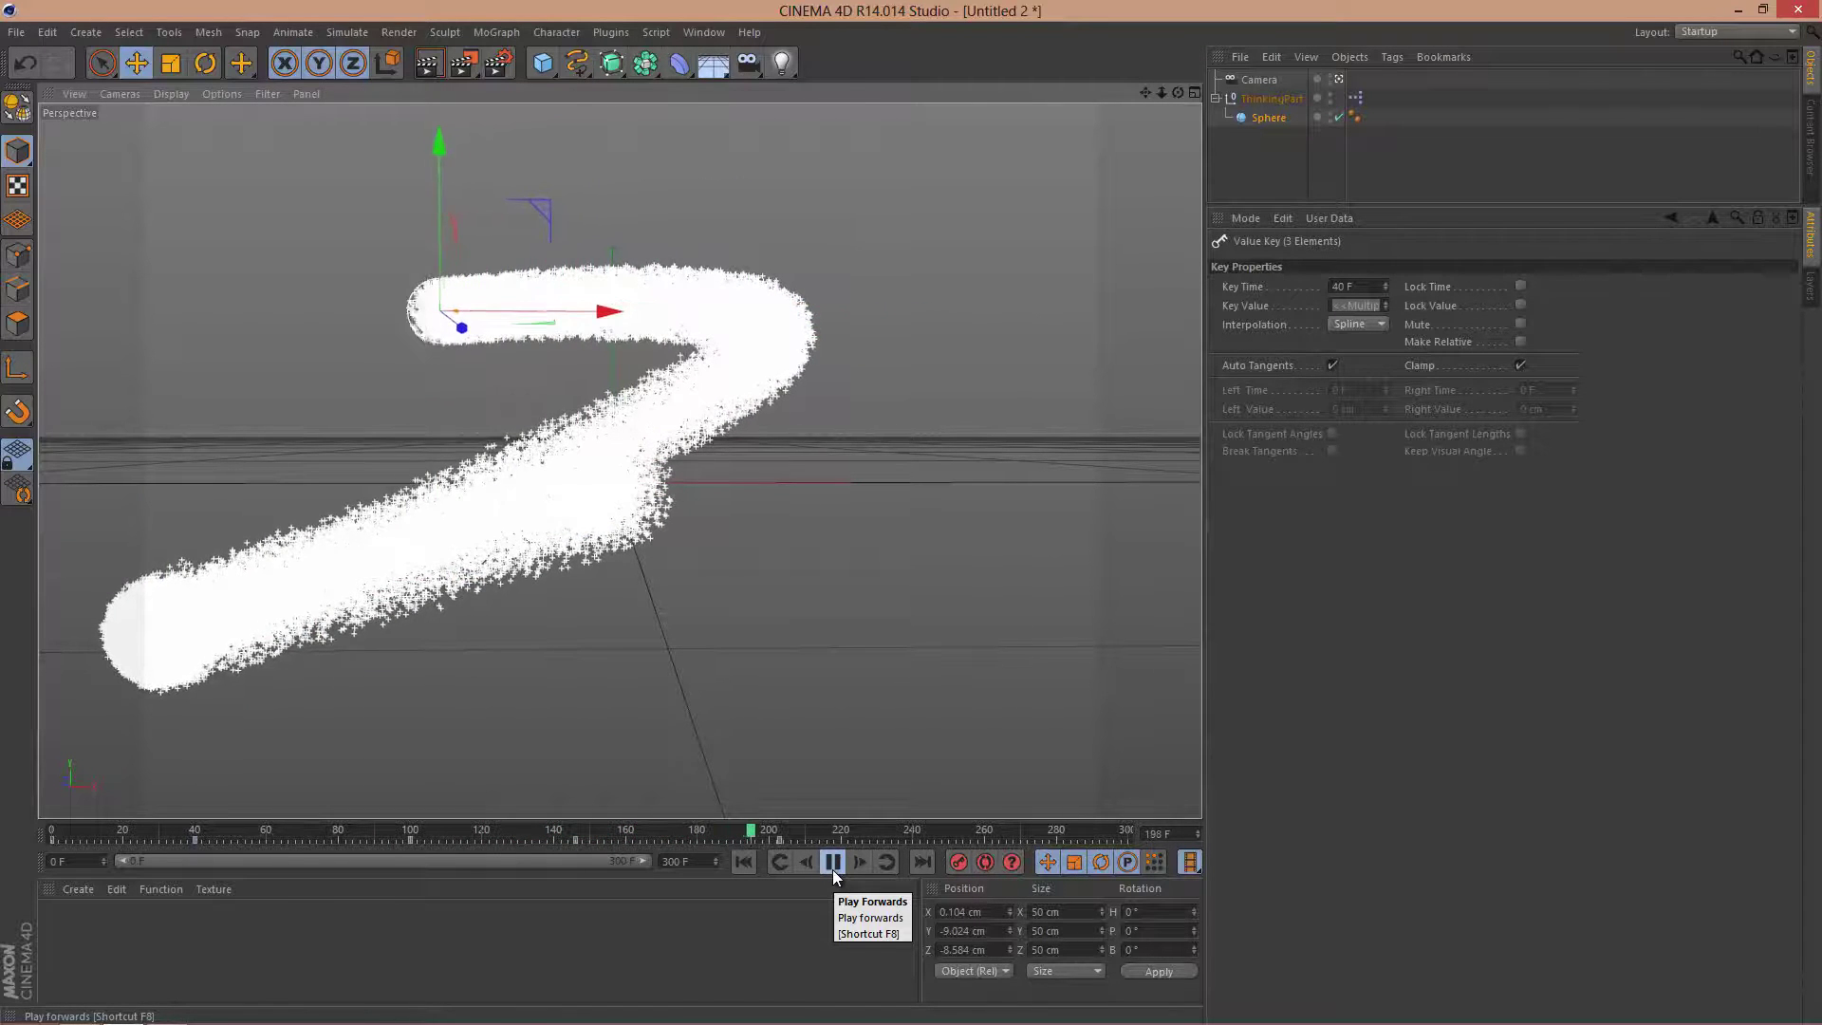
pyautogui.click(833, 861)
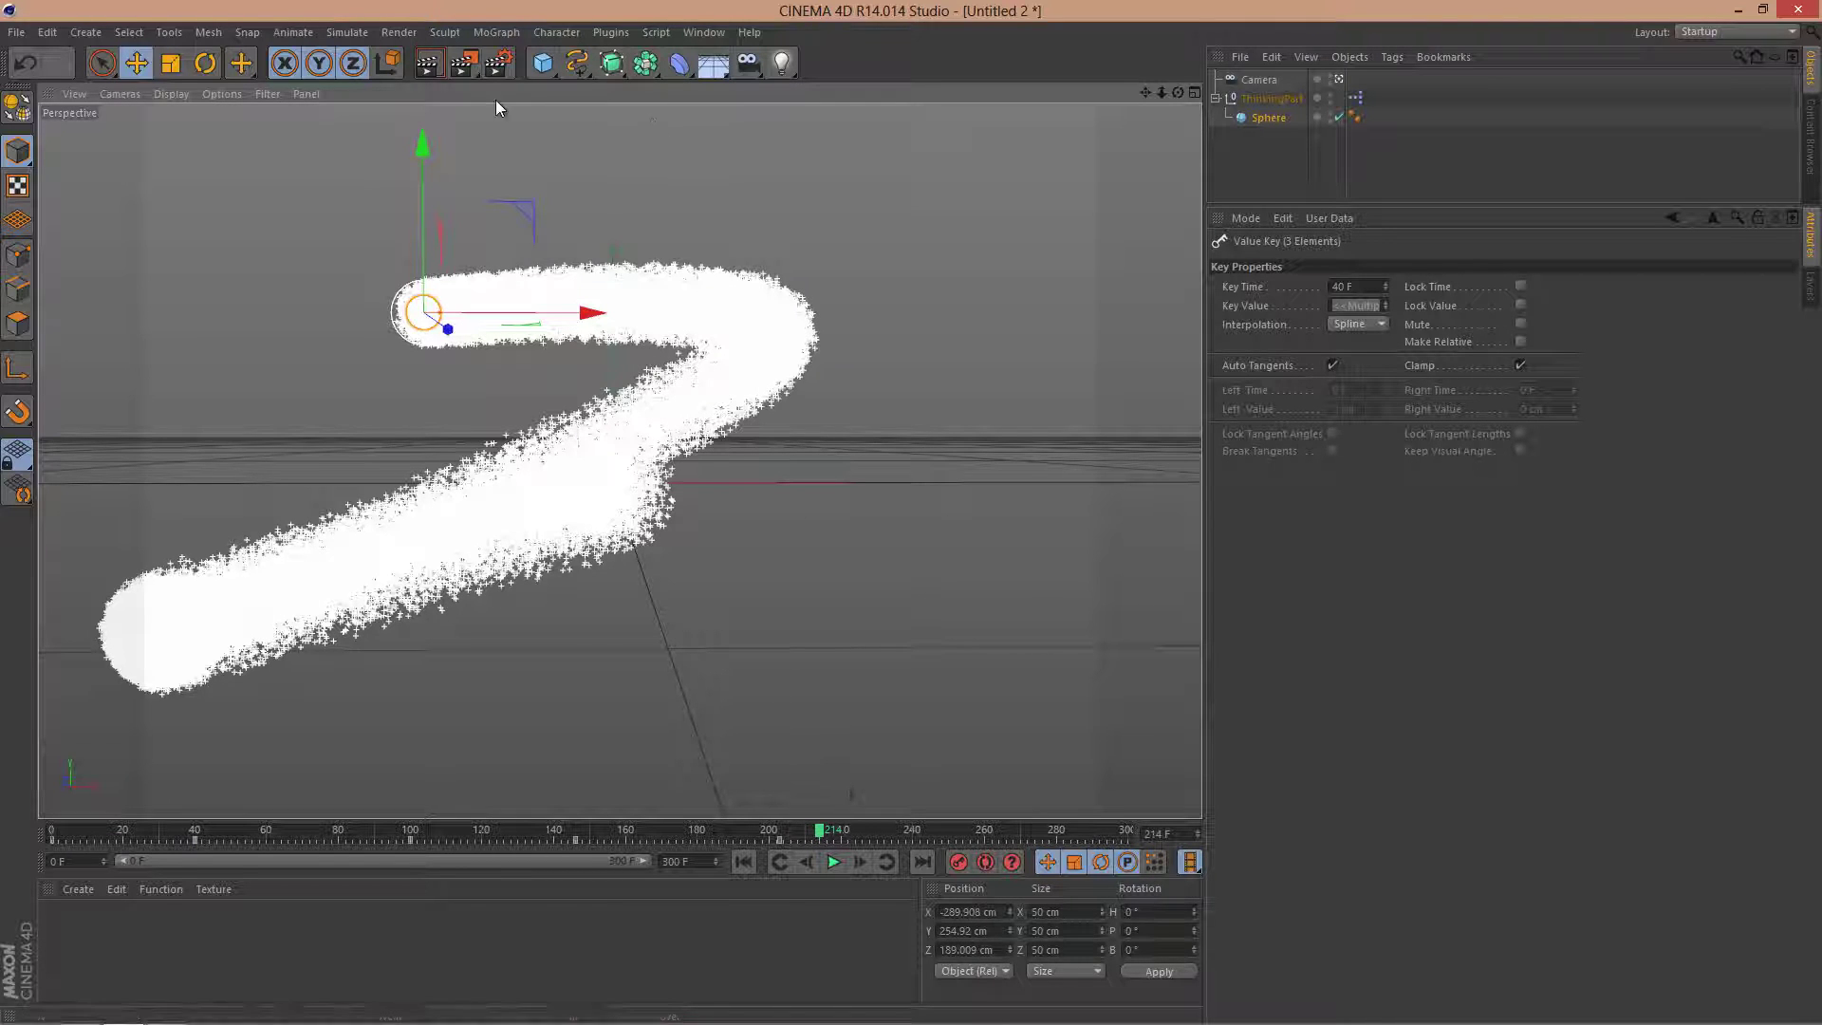
# - Render the view, toggle the Sphere's visibility, and render again
pyautogui.click(429, 66)
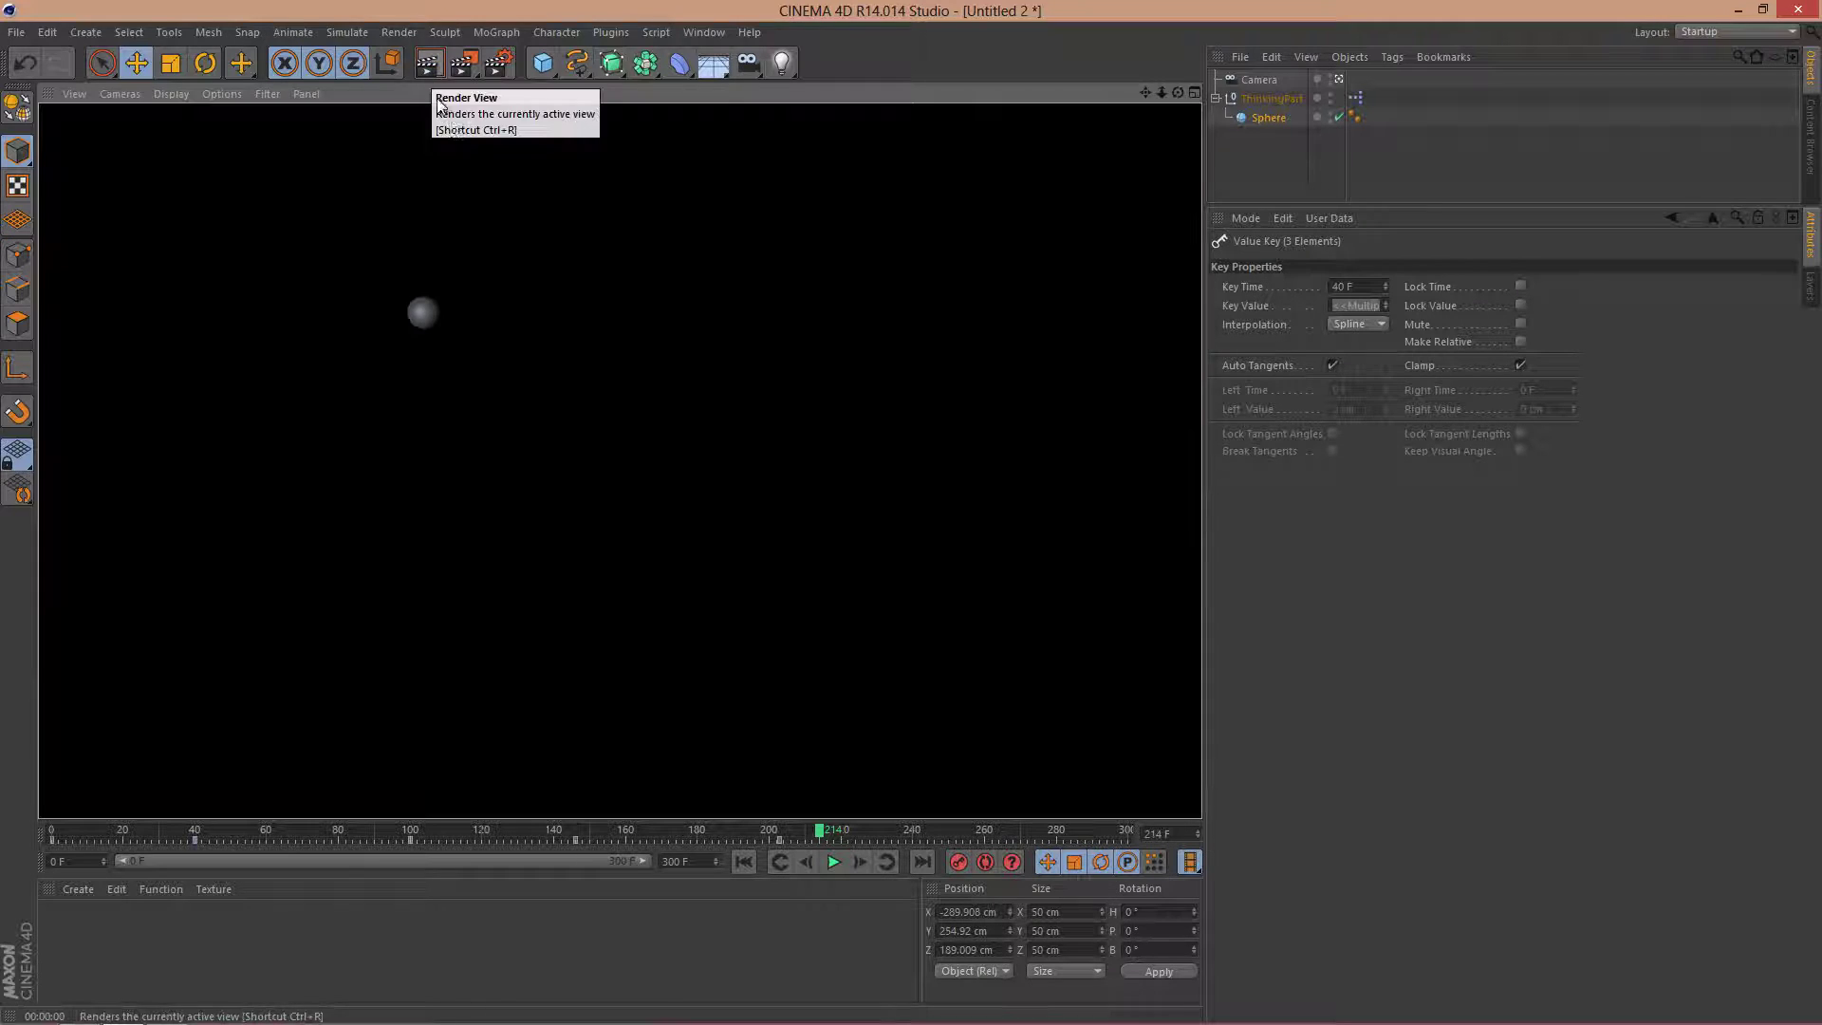
pyautogui.click(1335, 115)
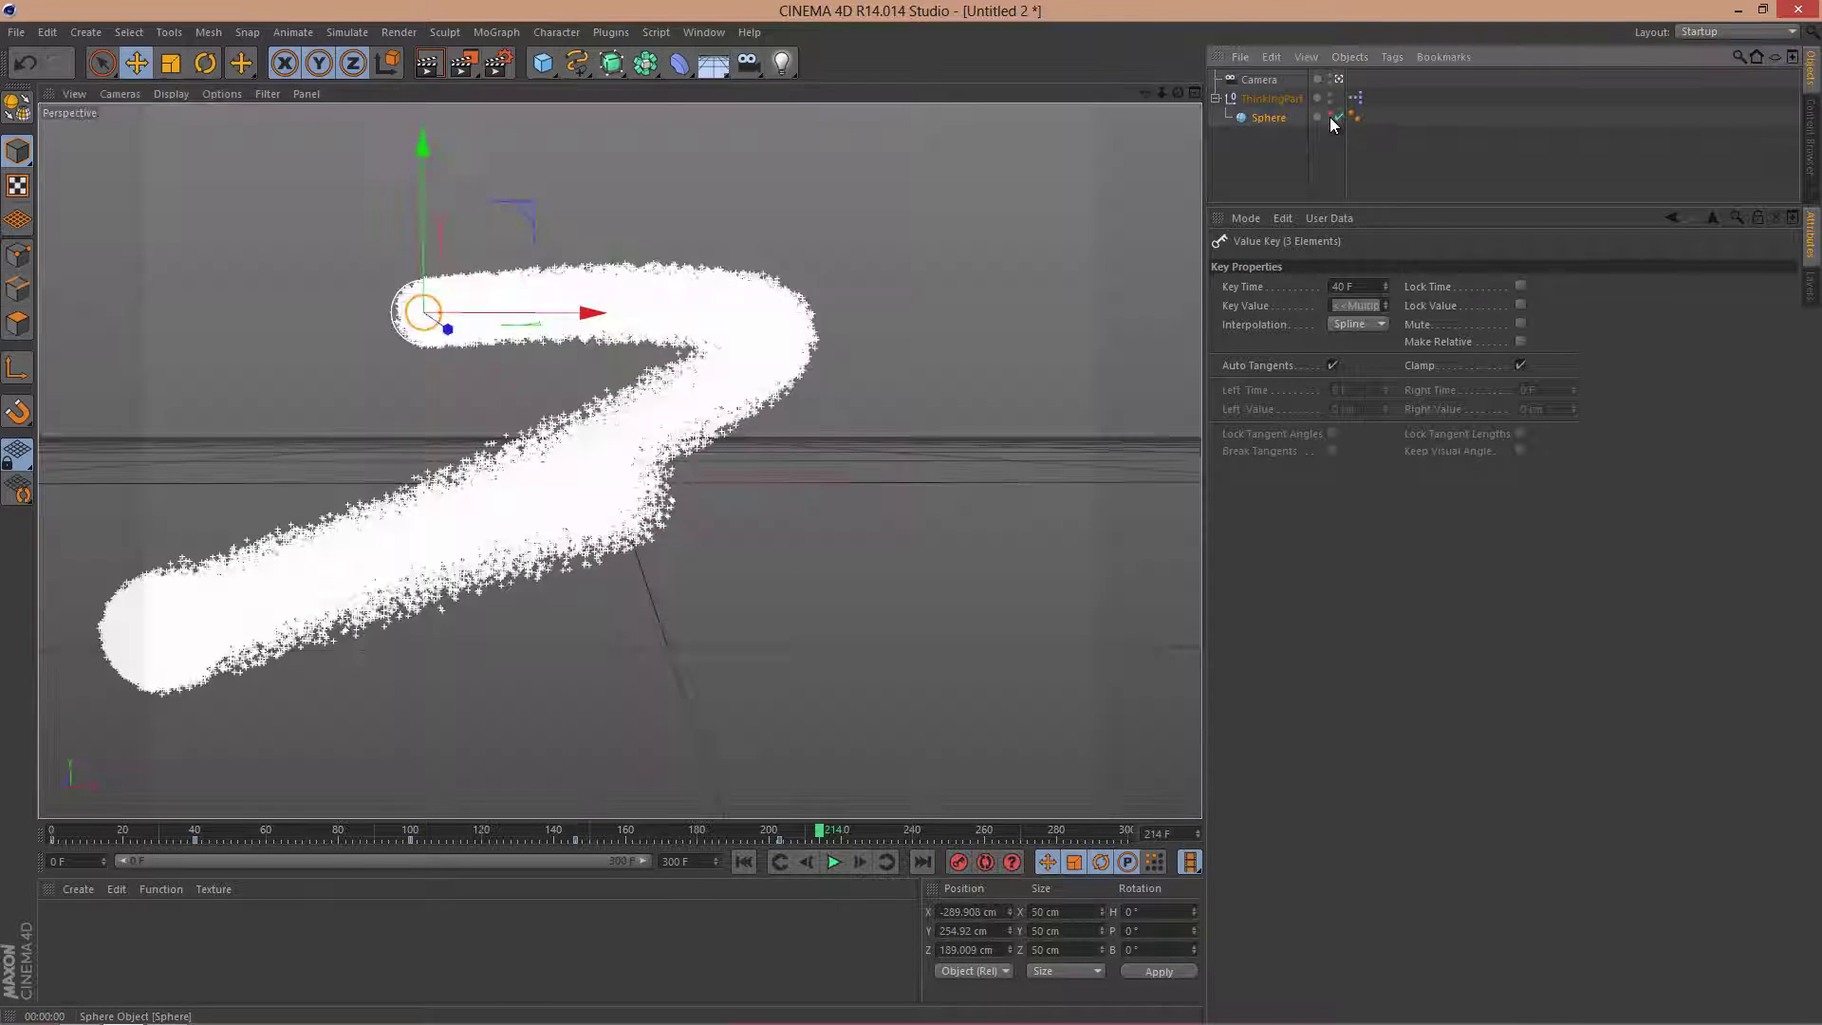
pyautogui.click(435, 62)
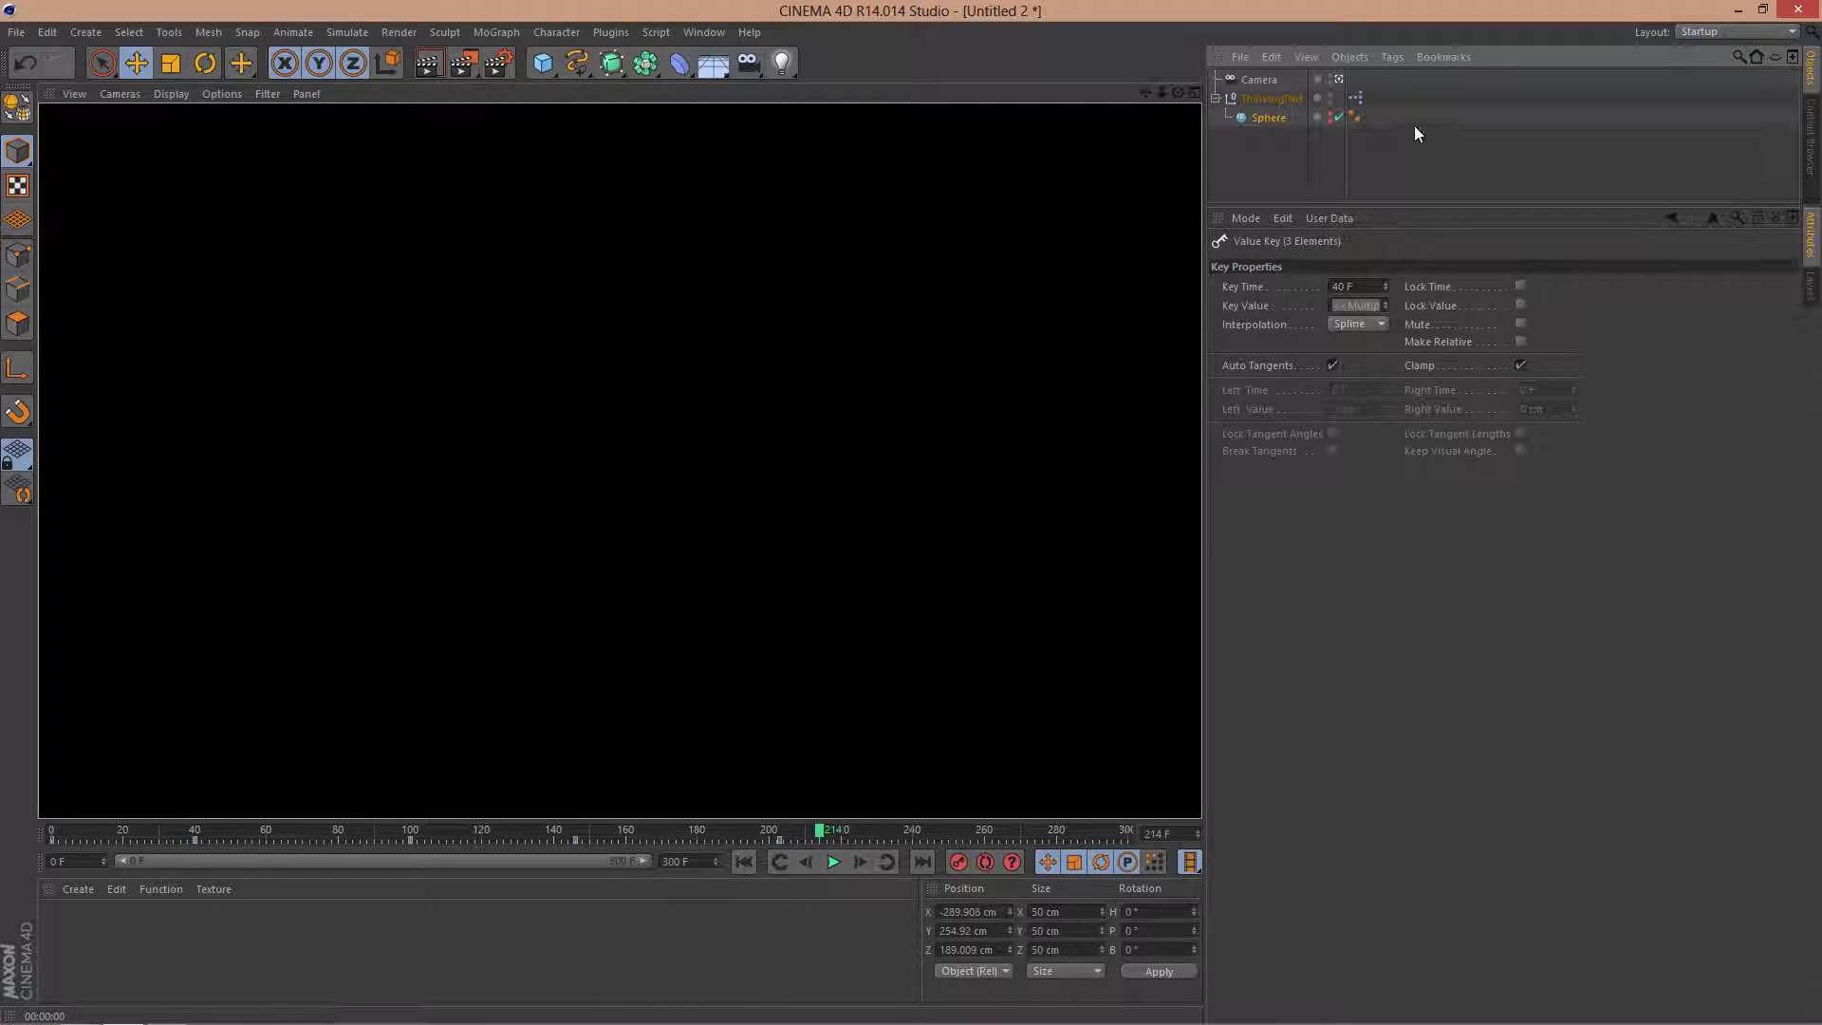
# - Reopen the XPresso graph and add a PGroup node below PStorm
pyautogui.click(1363, 97)
pyautogui.doubleClick(1362, 97)
pyautogui.rightClick(846, 437)
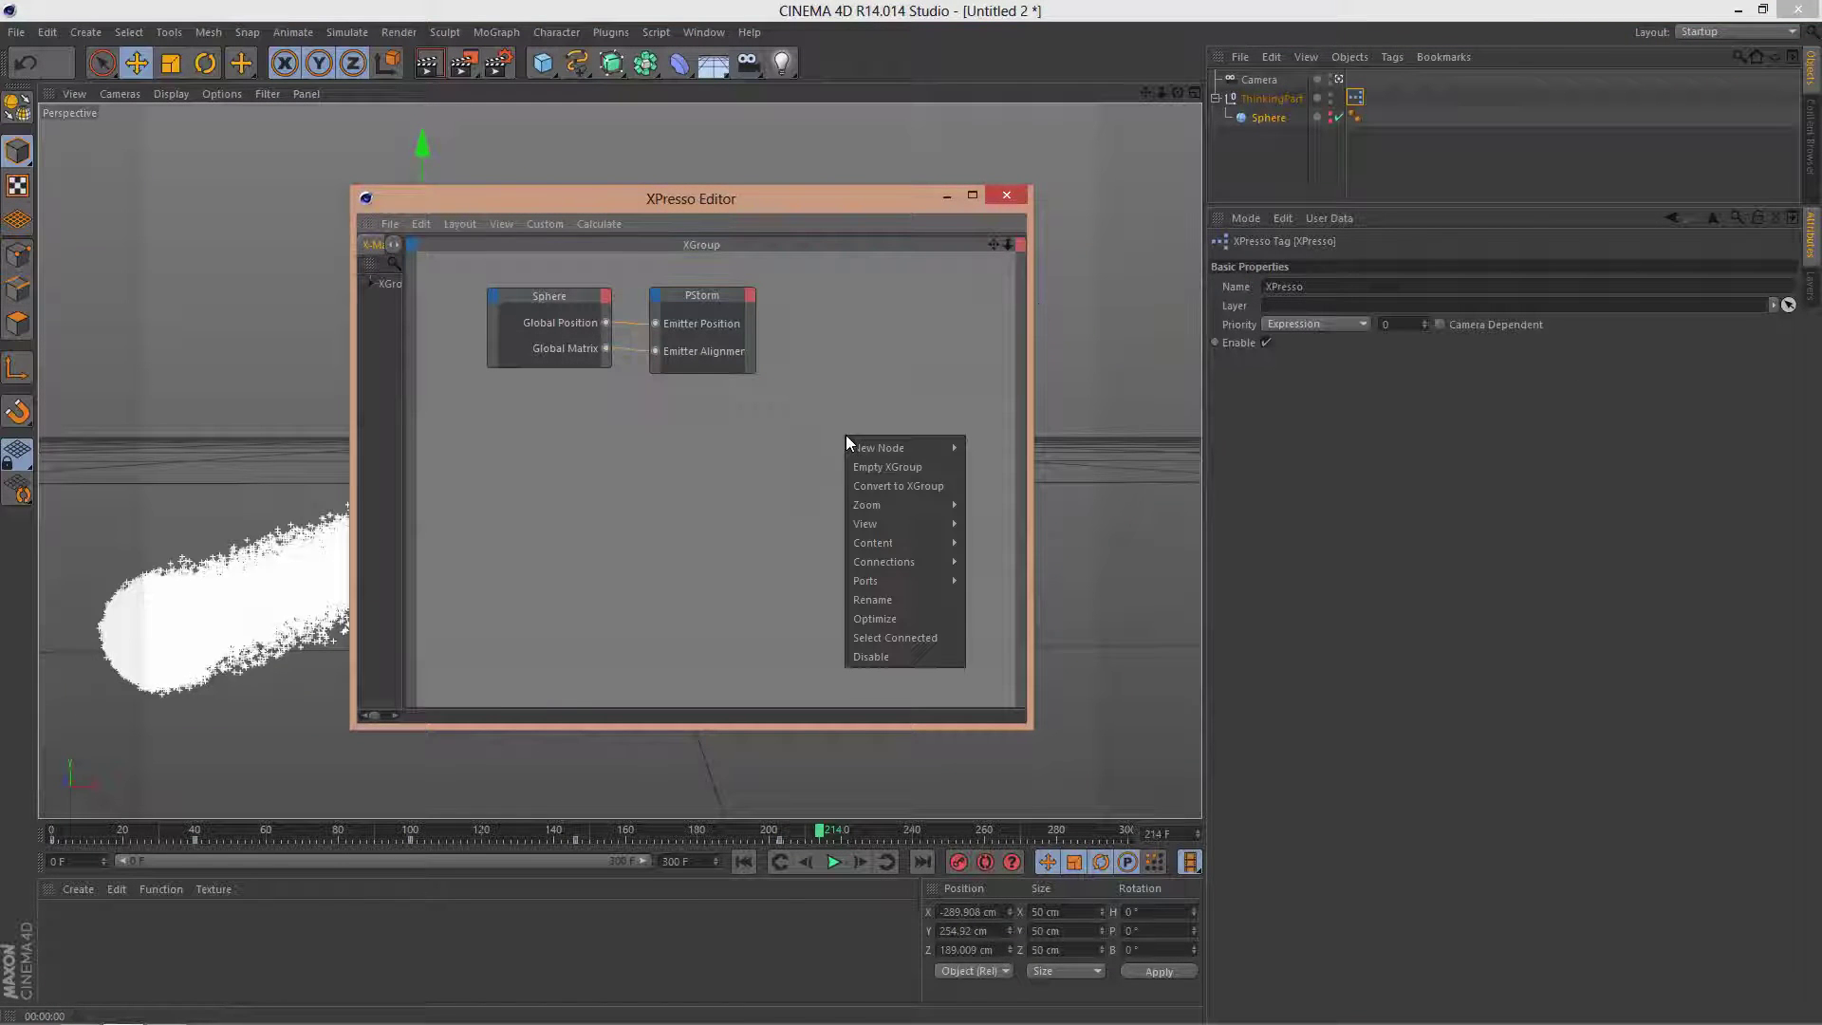
pyautogui.moveTo(942, 448)
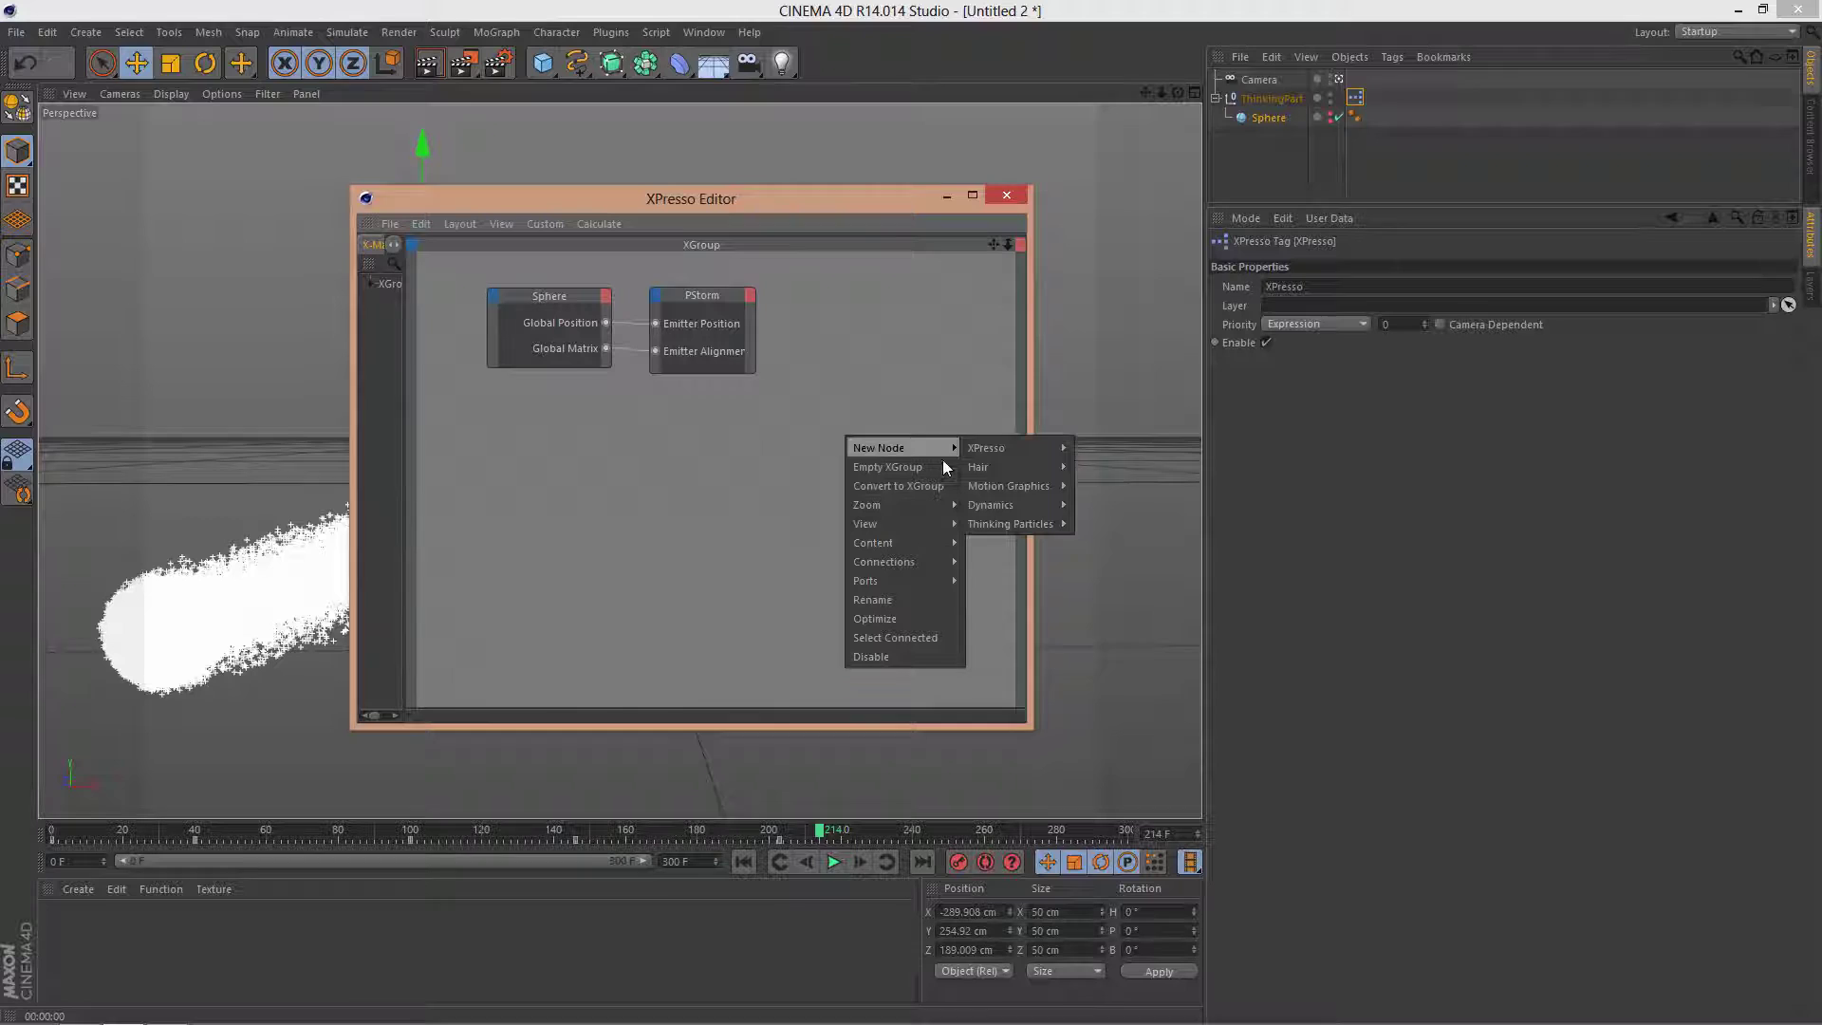
pyautogui.moveTo(1006, 448)
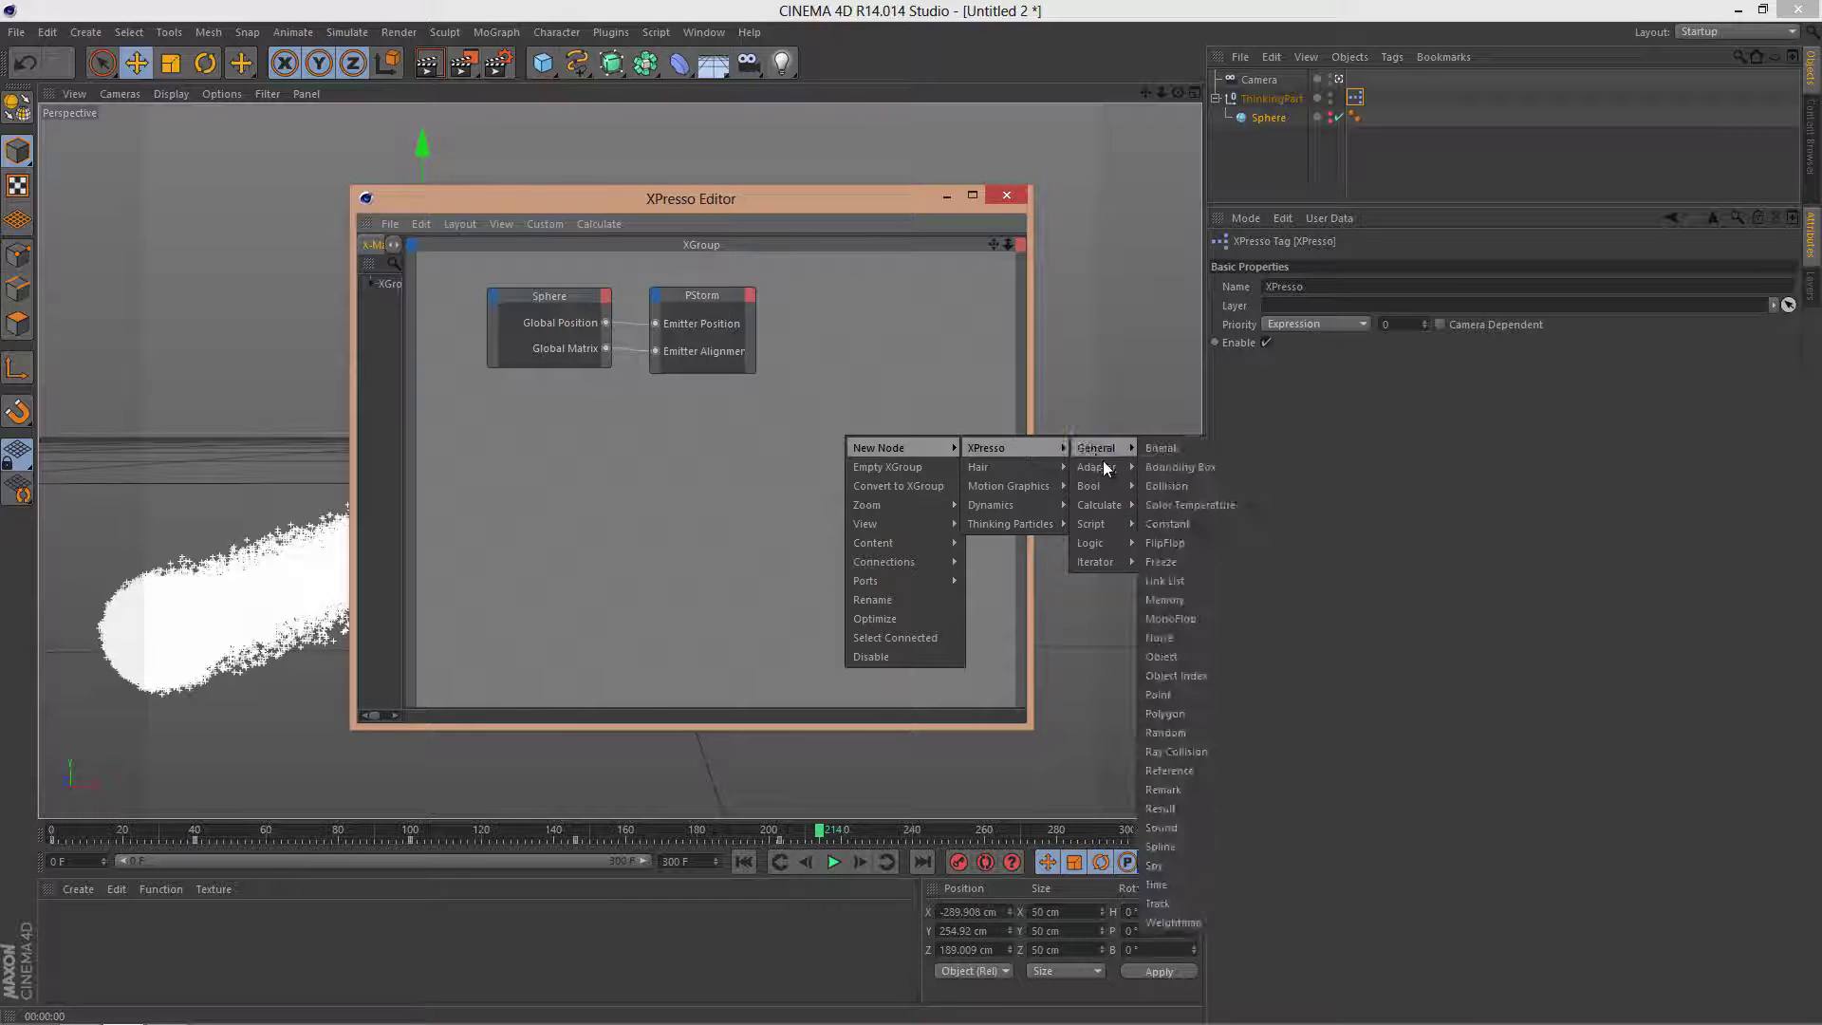
pyautogui.moveTo(1111, 450)
pyautogui.moveTo(1033, 531)
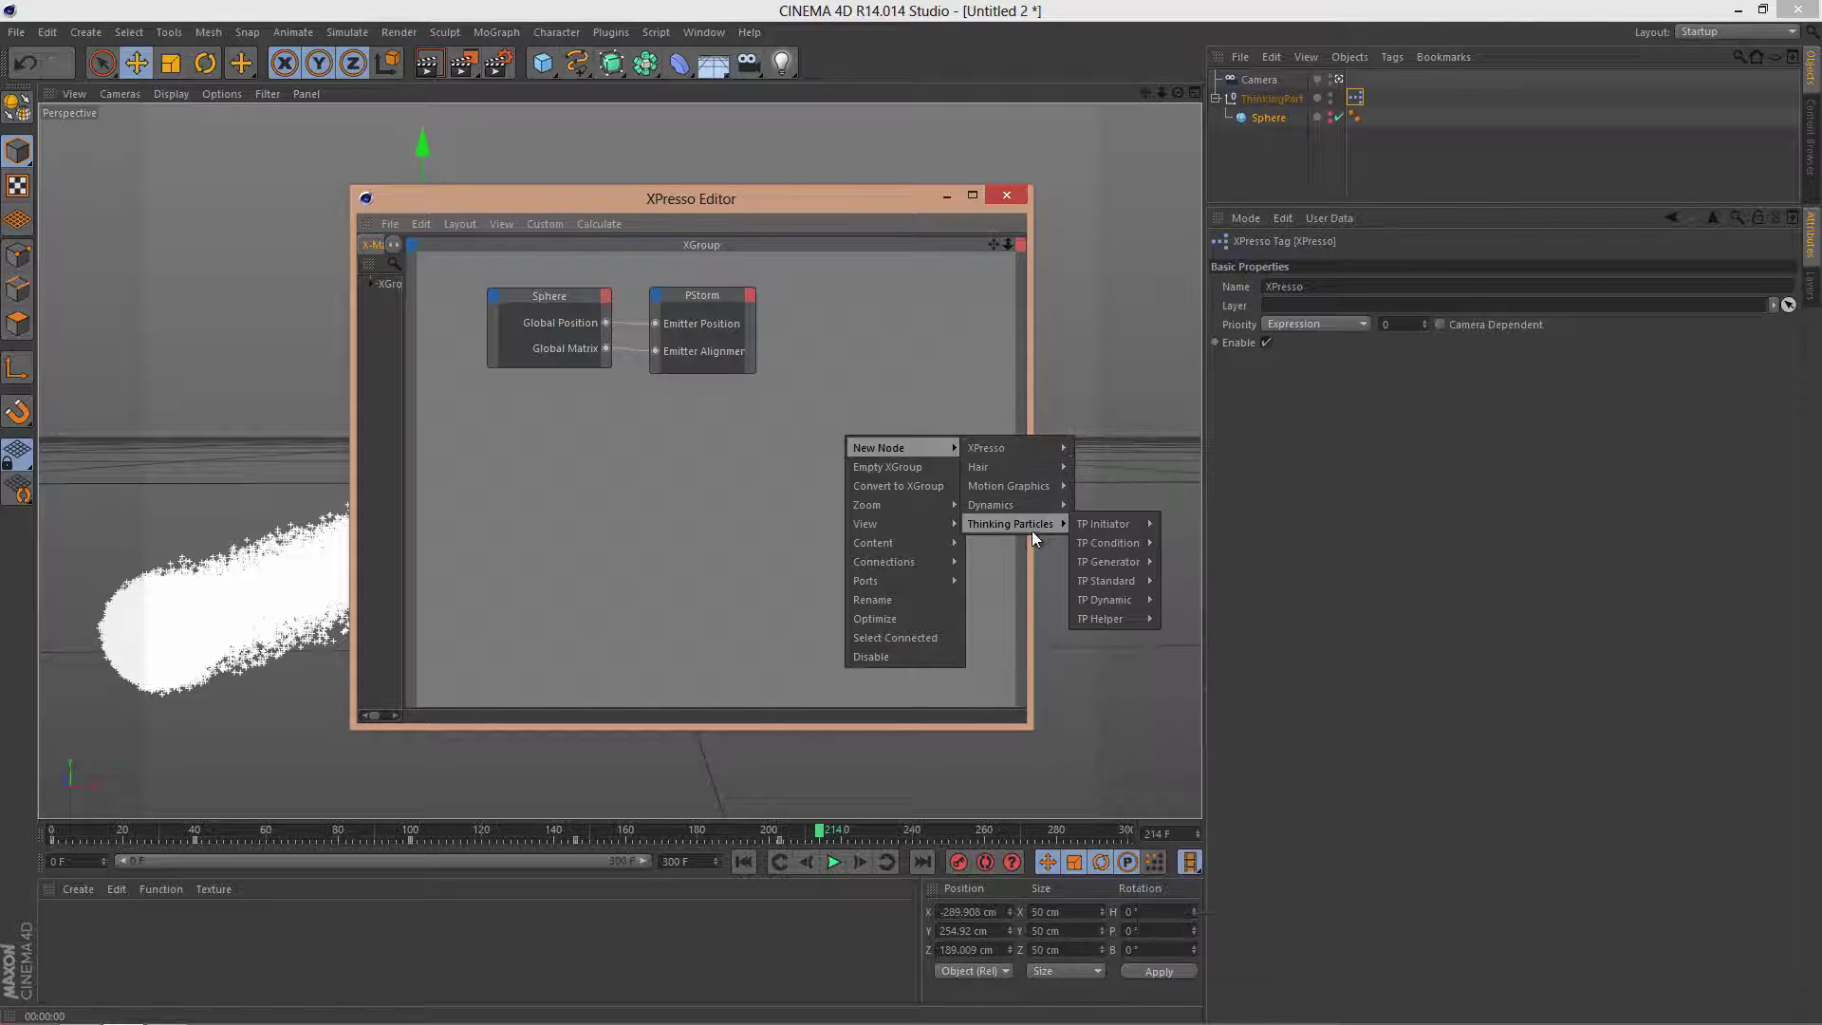
pyautogui.moveTo(1116, 565)
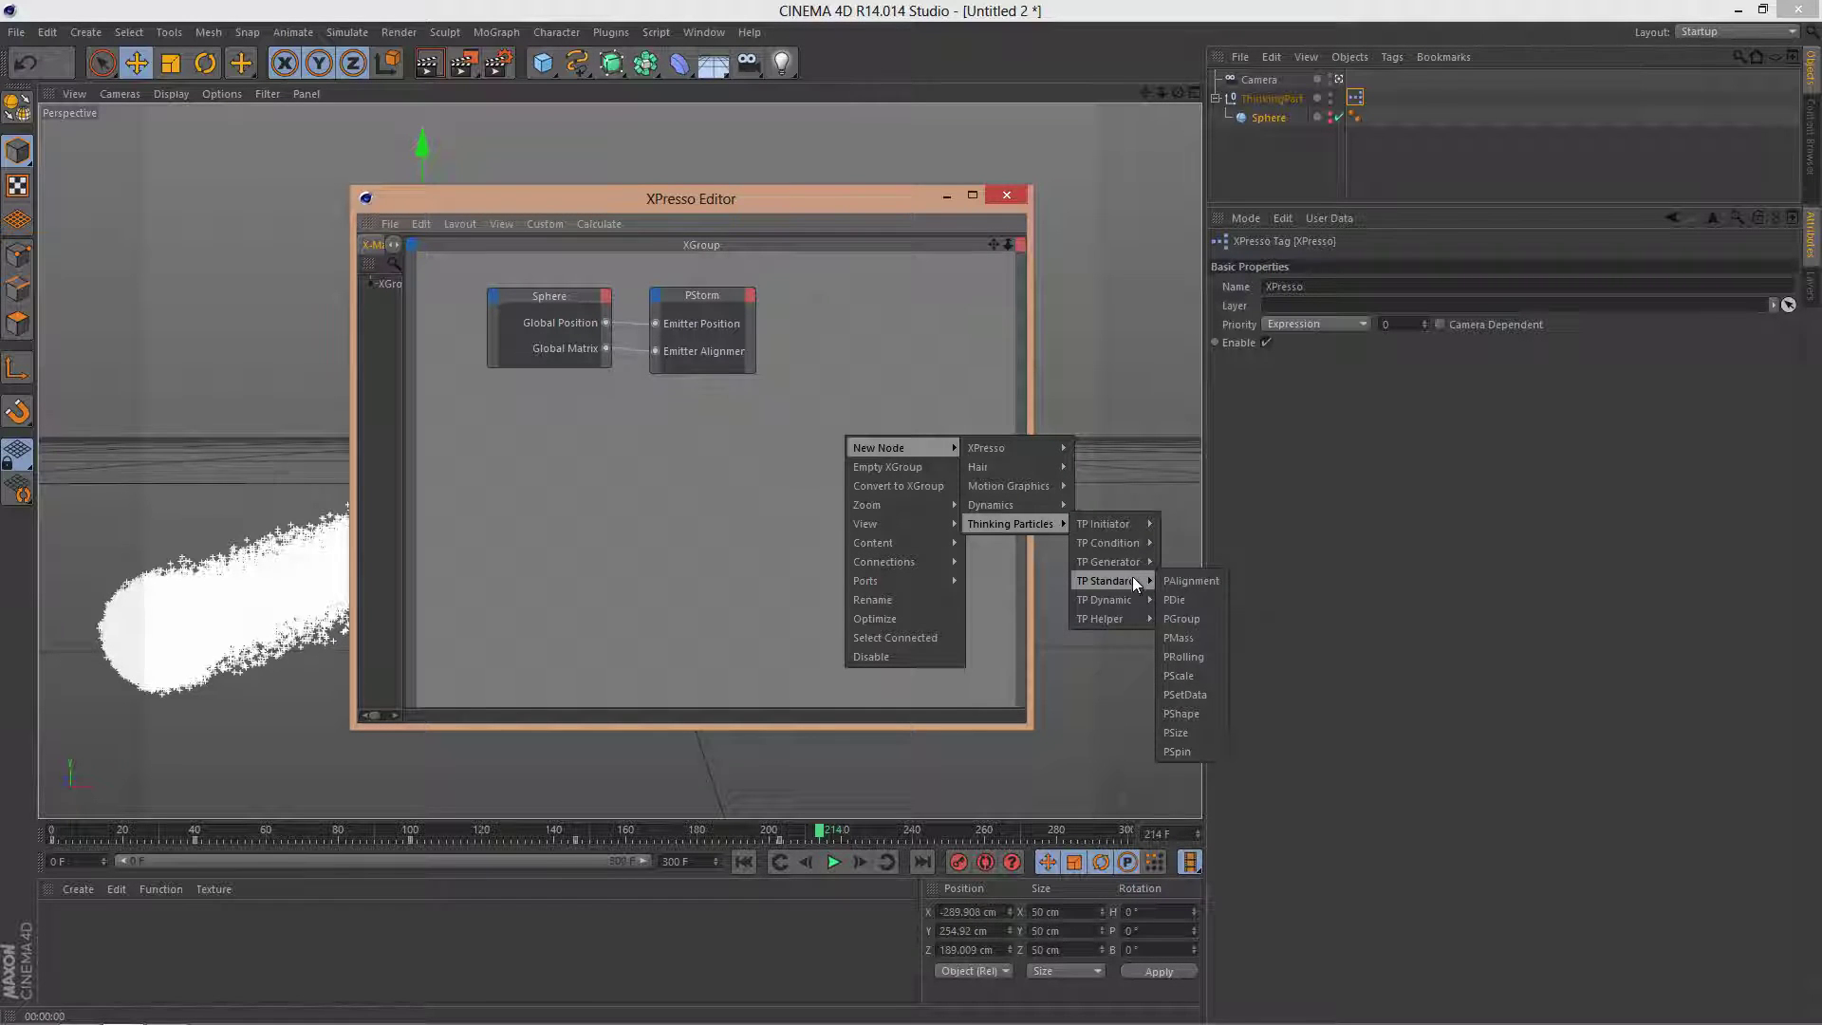
pyautogui.click(1182, 617)
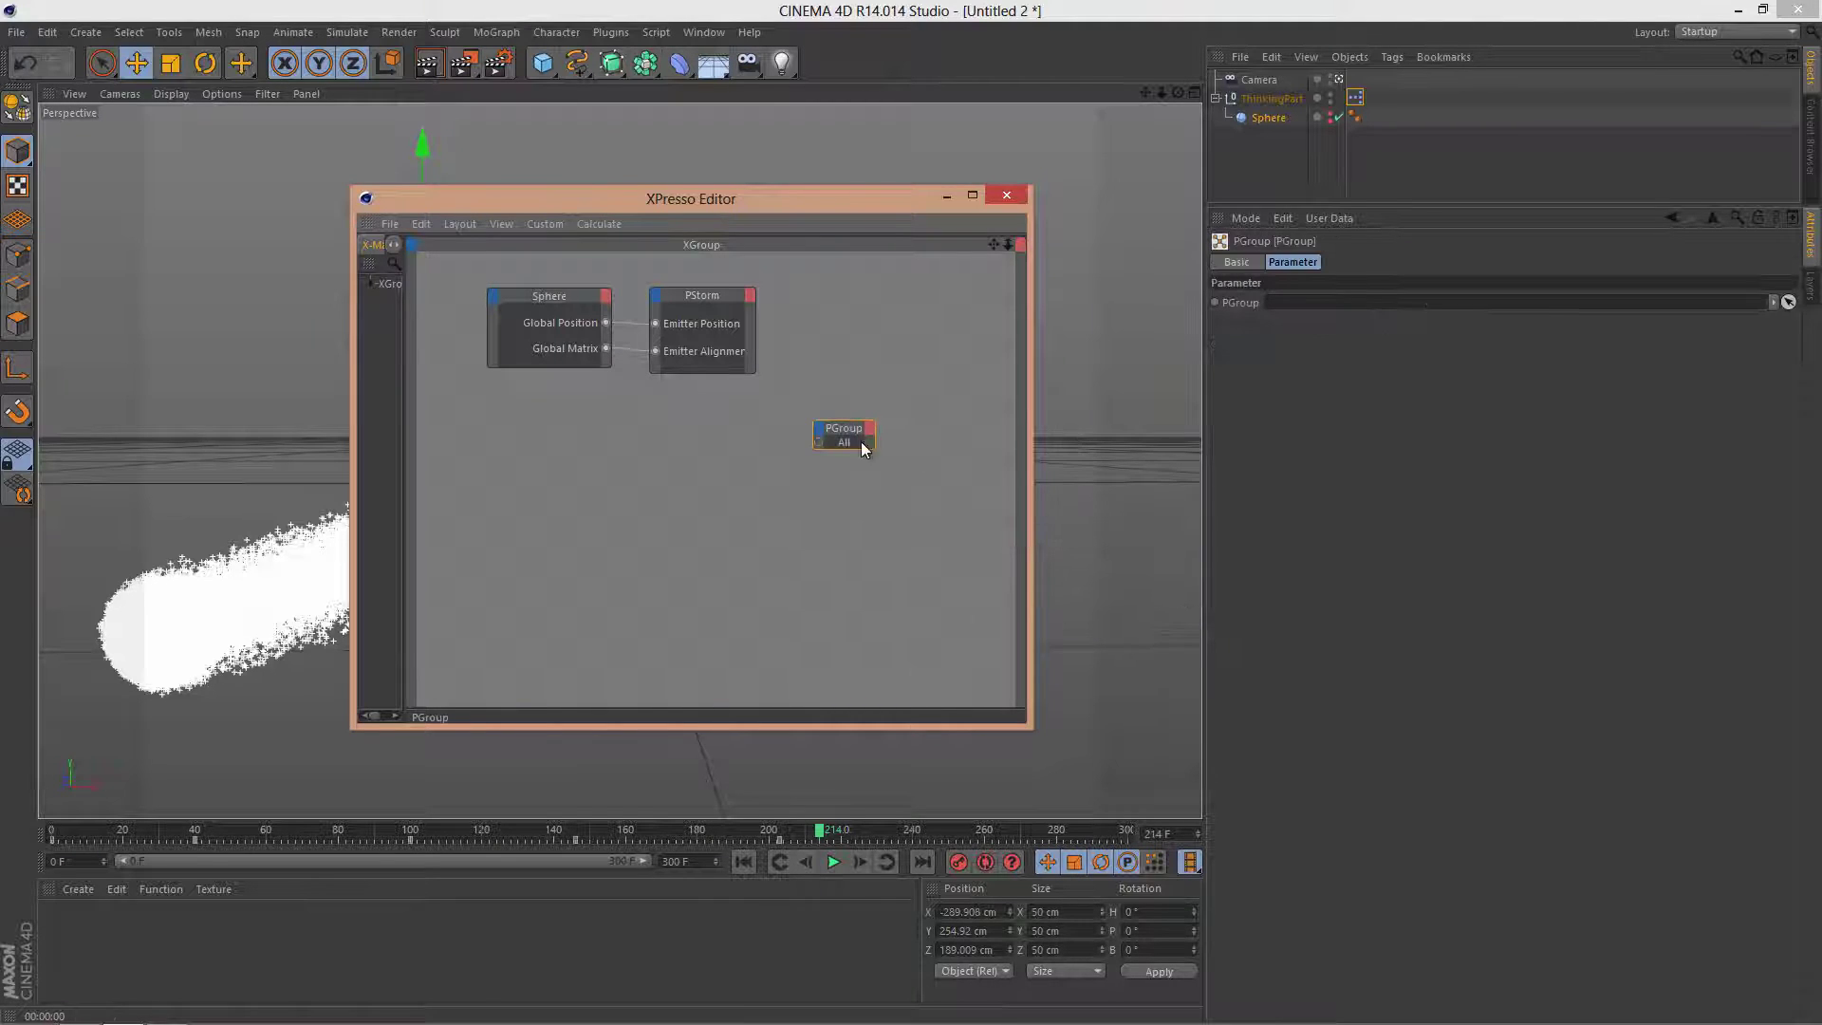
pyautogui.click(890, 459)
pyautogui.moveTo(879, 433); pyautogui.dragTo(723, 414)
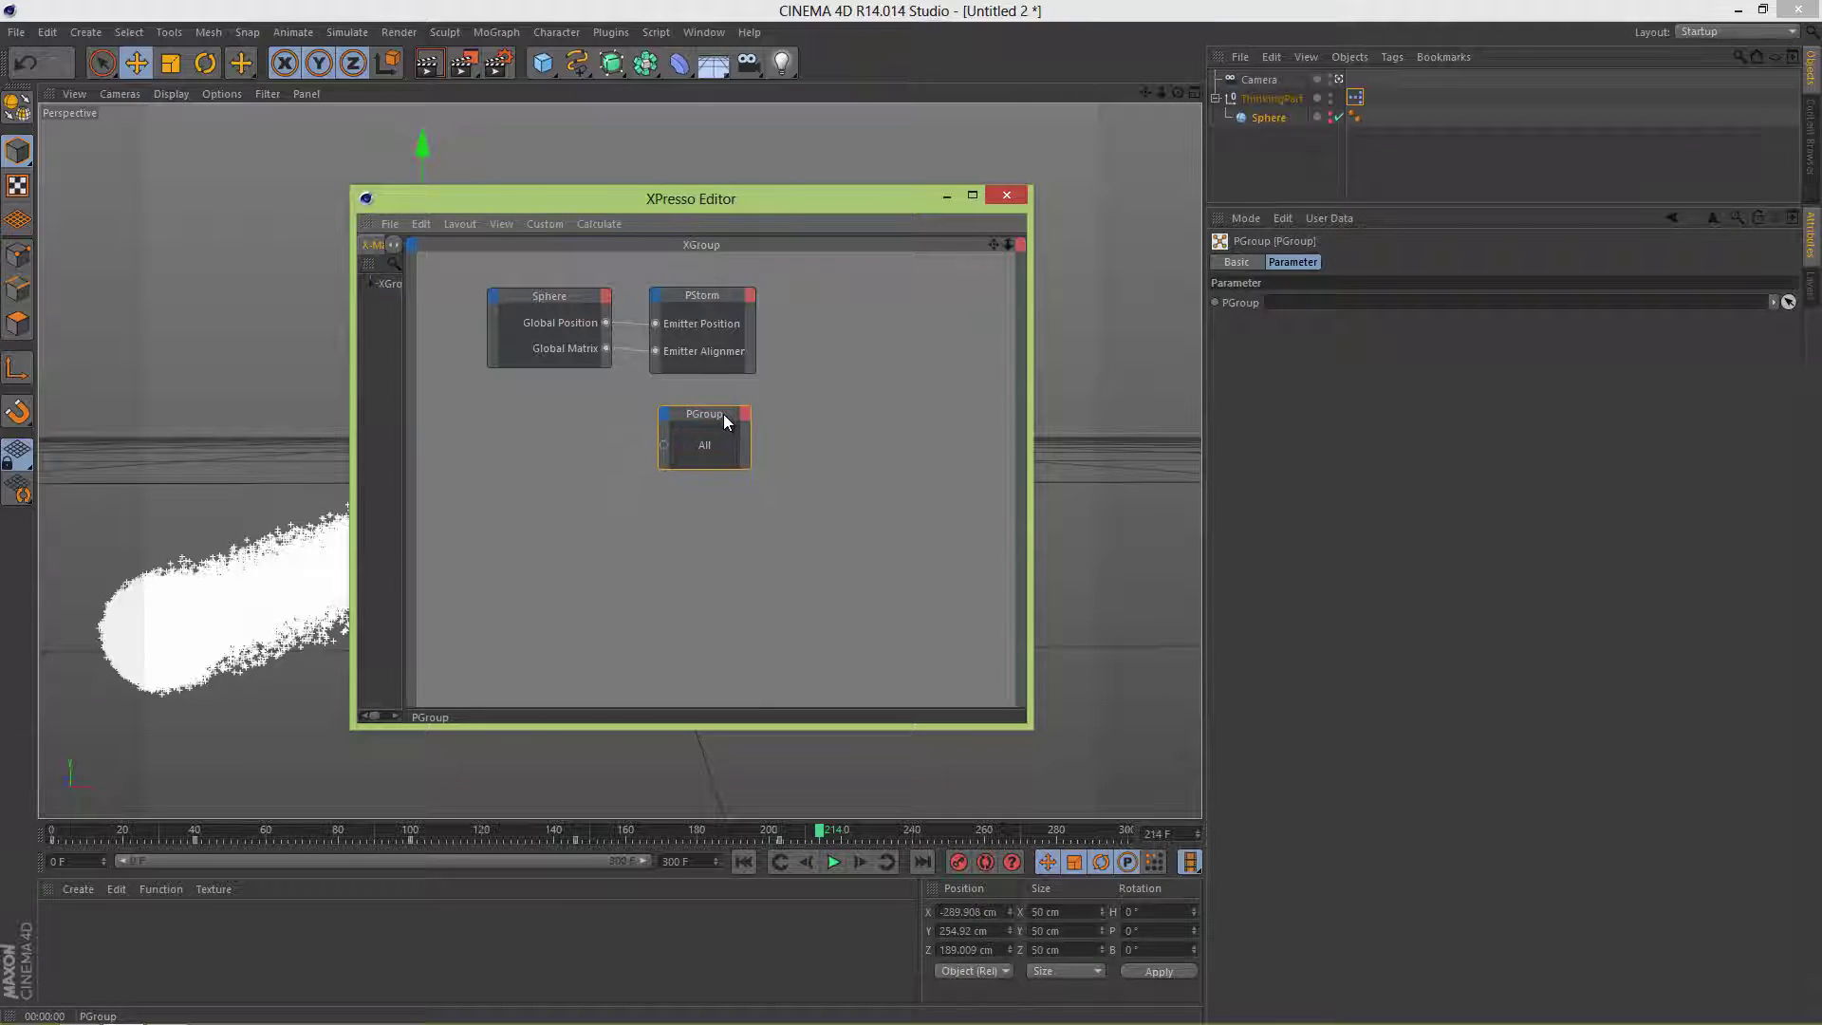
# - Add PStorm's Particle Birth output and wire it into PGroup
pyautogui.click(750, 296)
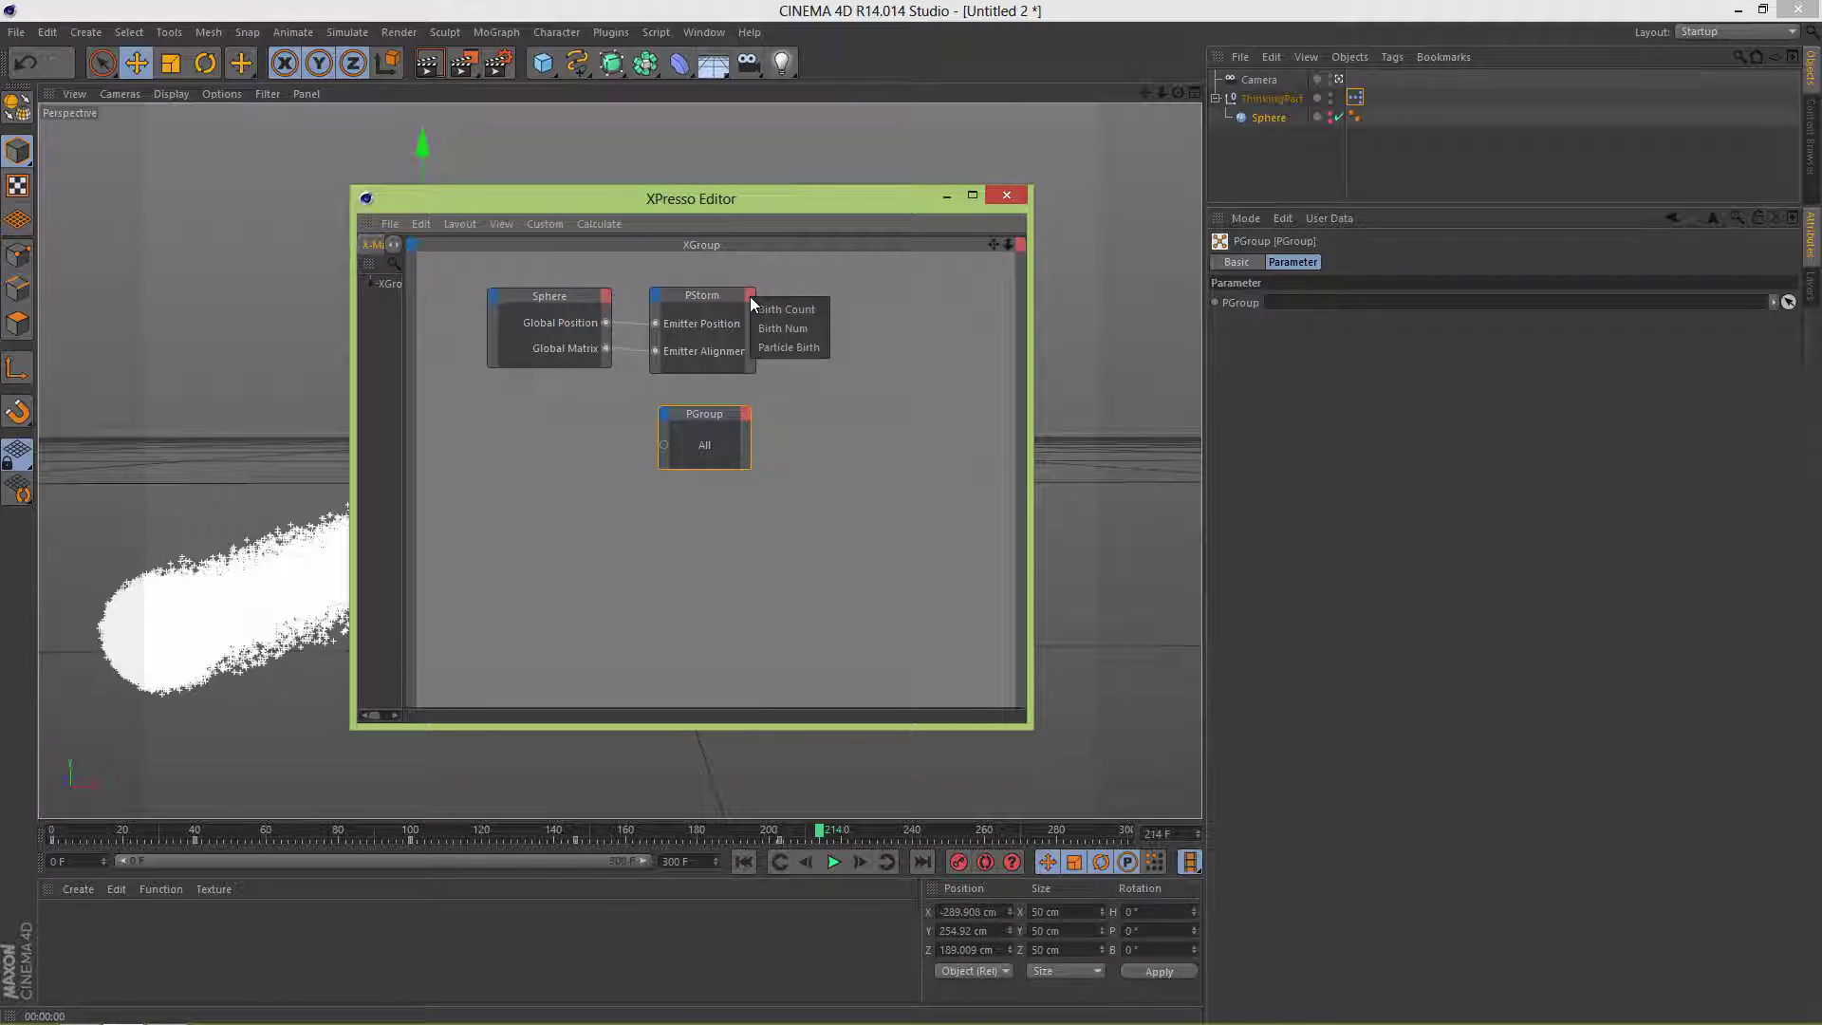
pyautogui.click(814, 350)
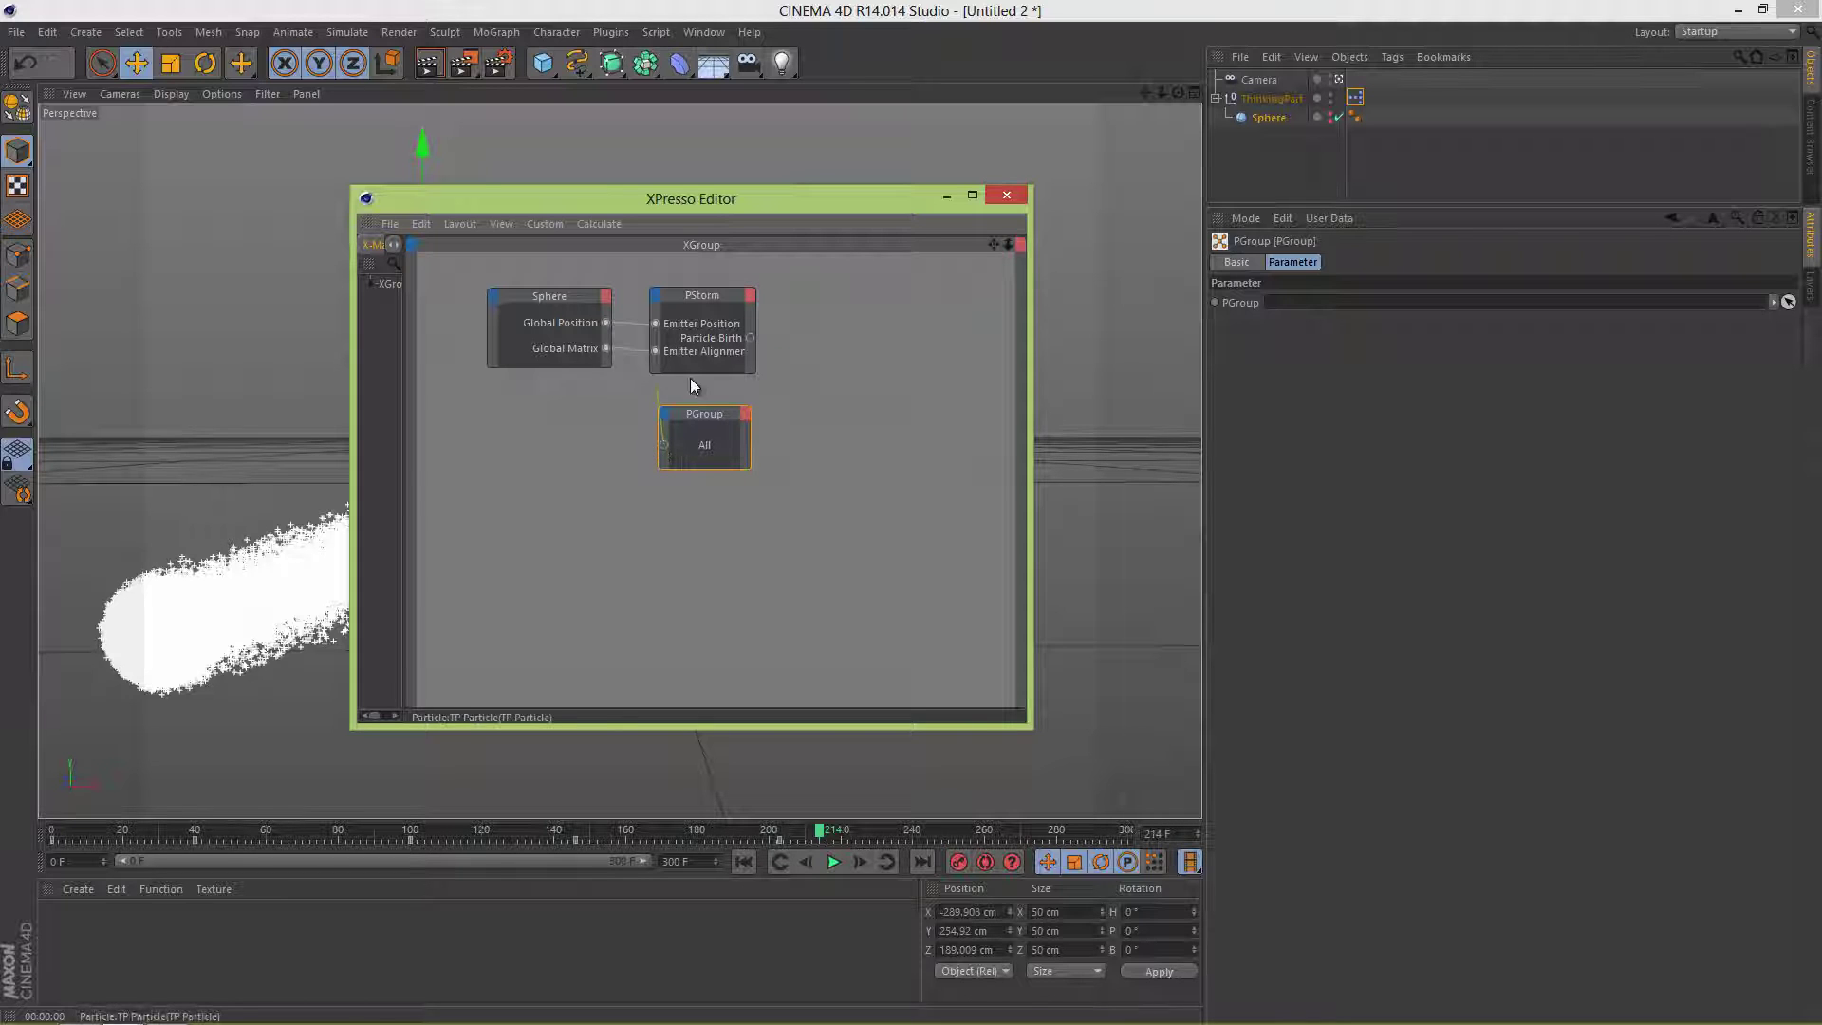
pyautogui.moveTo(691, 384); pyautogui.dragTo(751, 341)
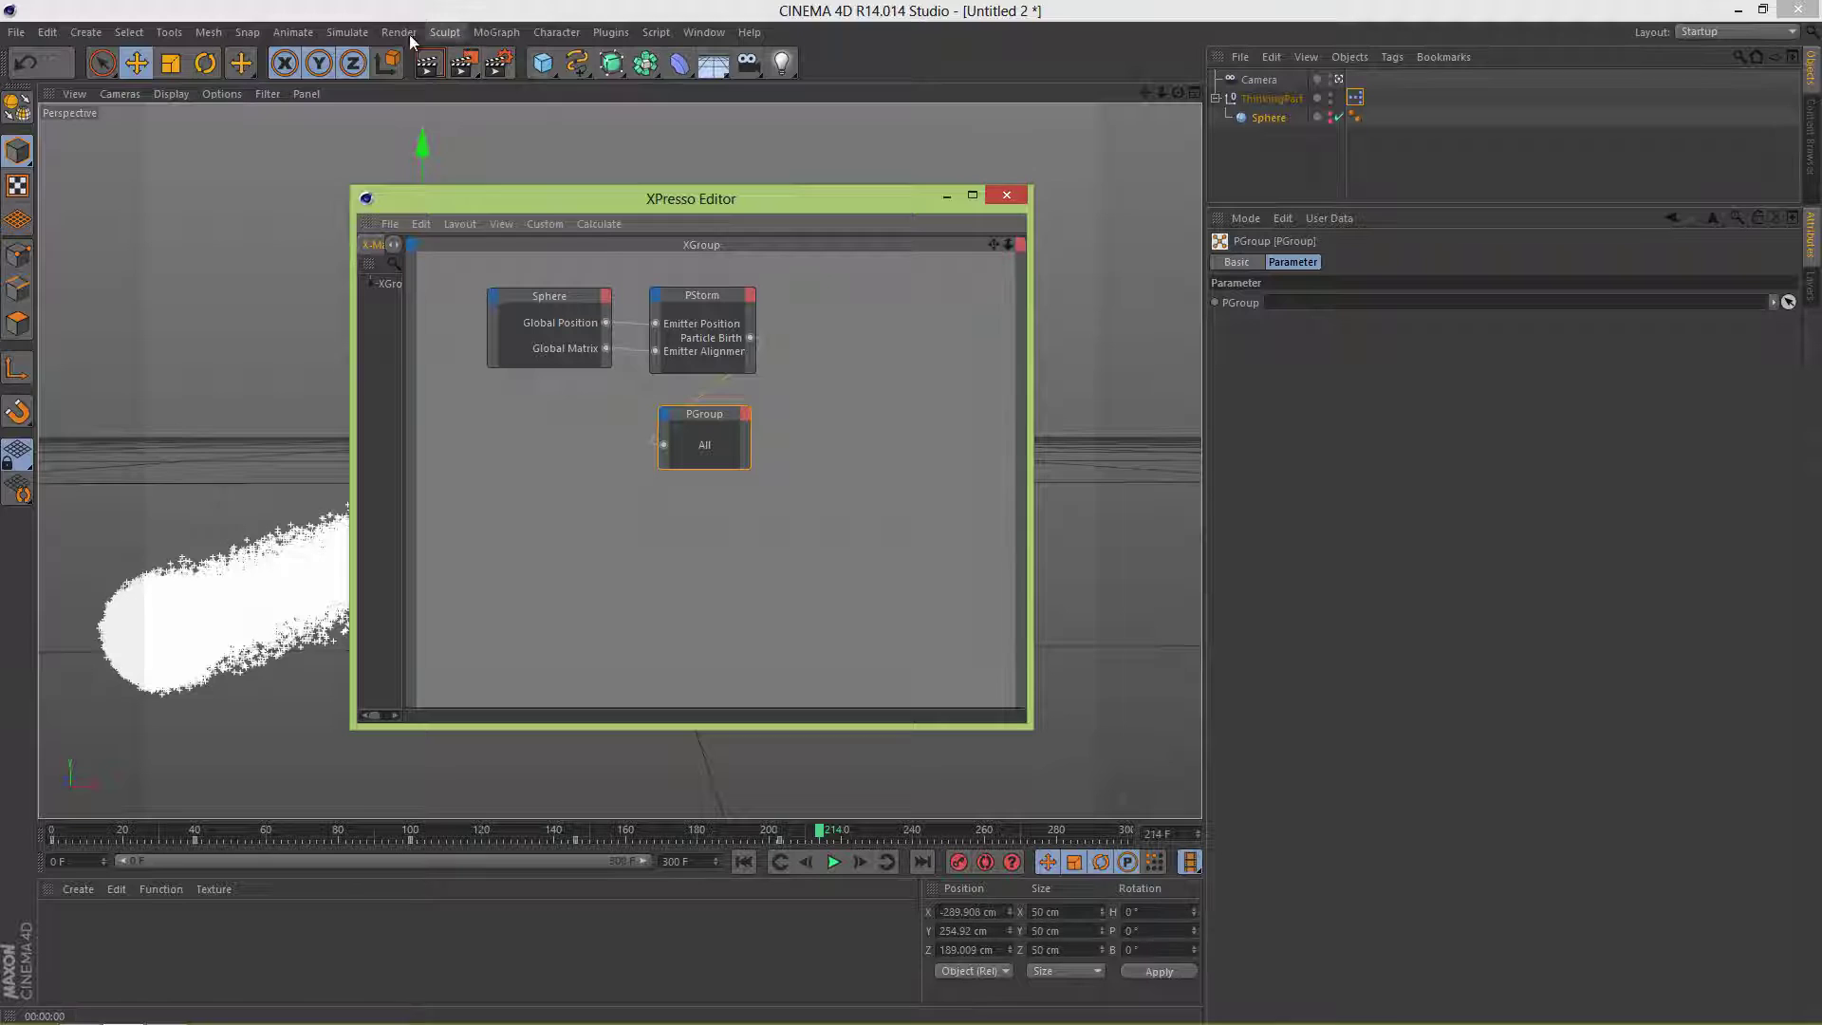
# - Drag the All group from Thinking Particles Settings onto the PGroup node
pyautogui.click(350, 32)
pyautogui.moveTo(408, 123)
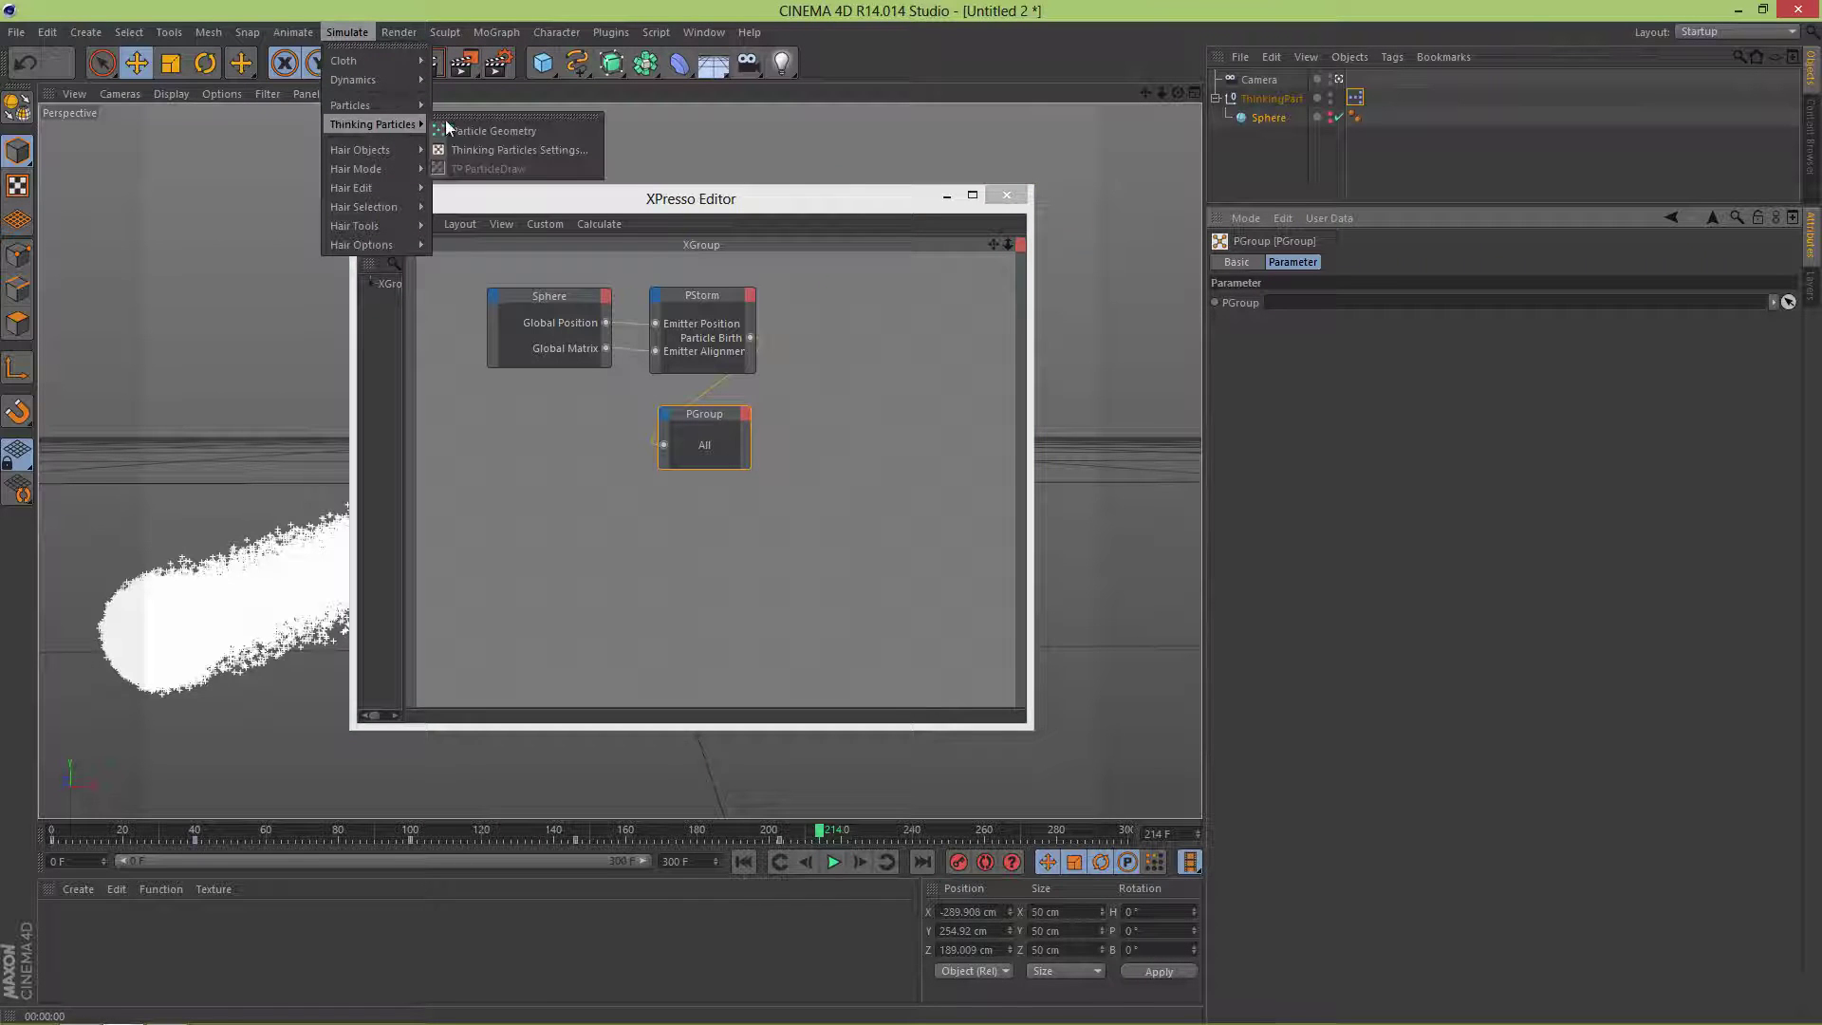
pyautogui.click(531, 150)
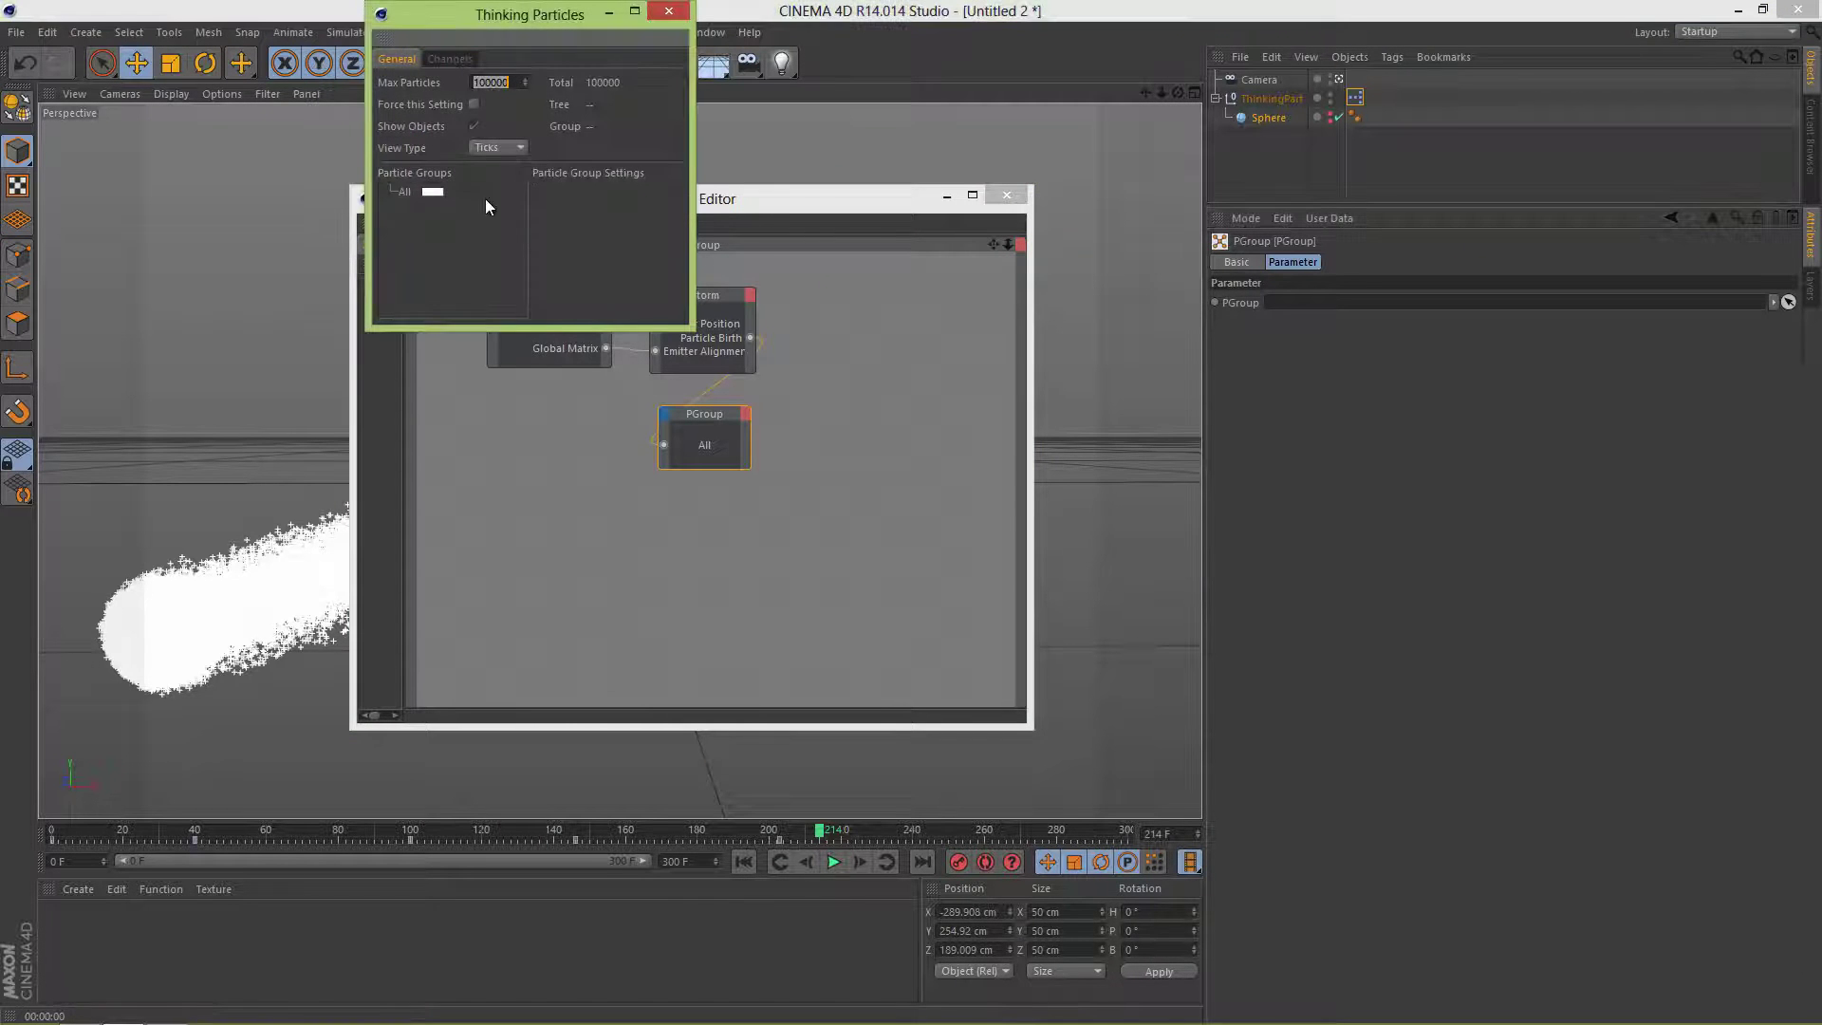
pyautogui.moveTo(402, 192); pyautogui.dragTo(1286, 308)
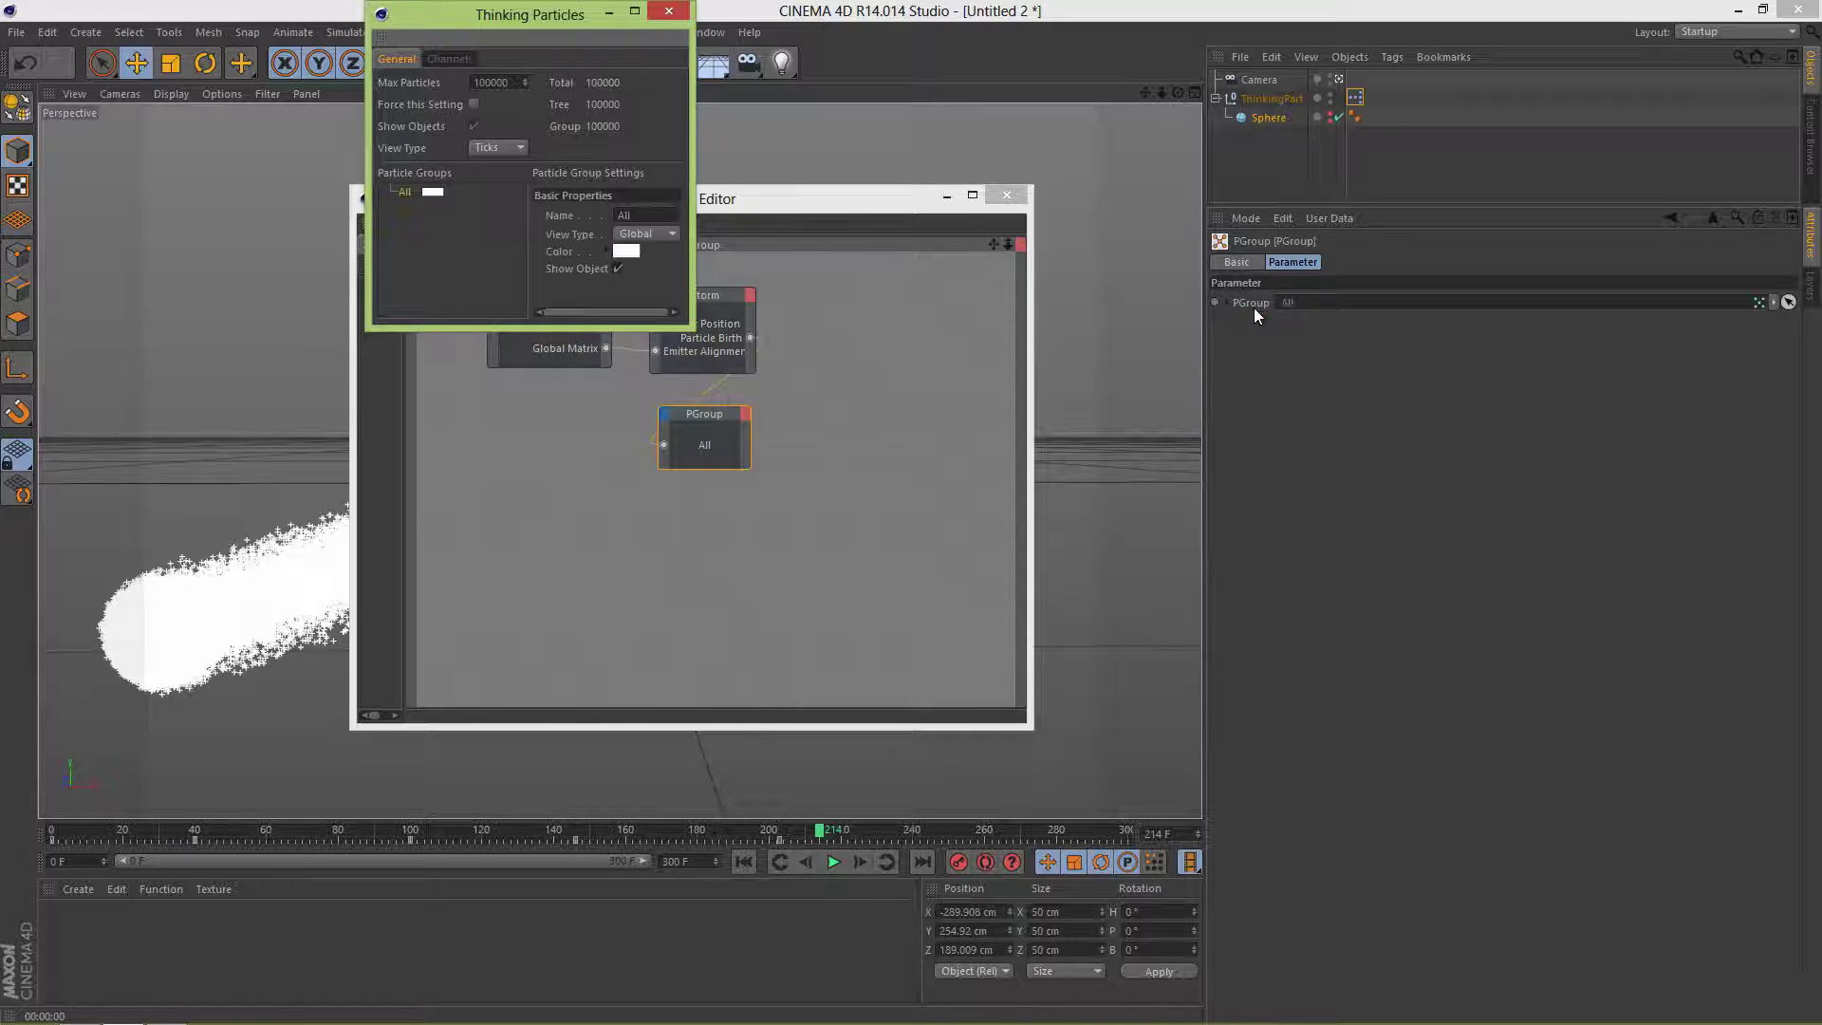
pyautogui.click(669, 10)
# - Add a Particle Geometry object and set its Particle Group to All
pyautogui.click(350, 31)
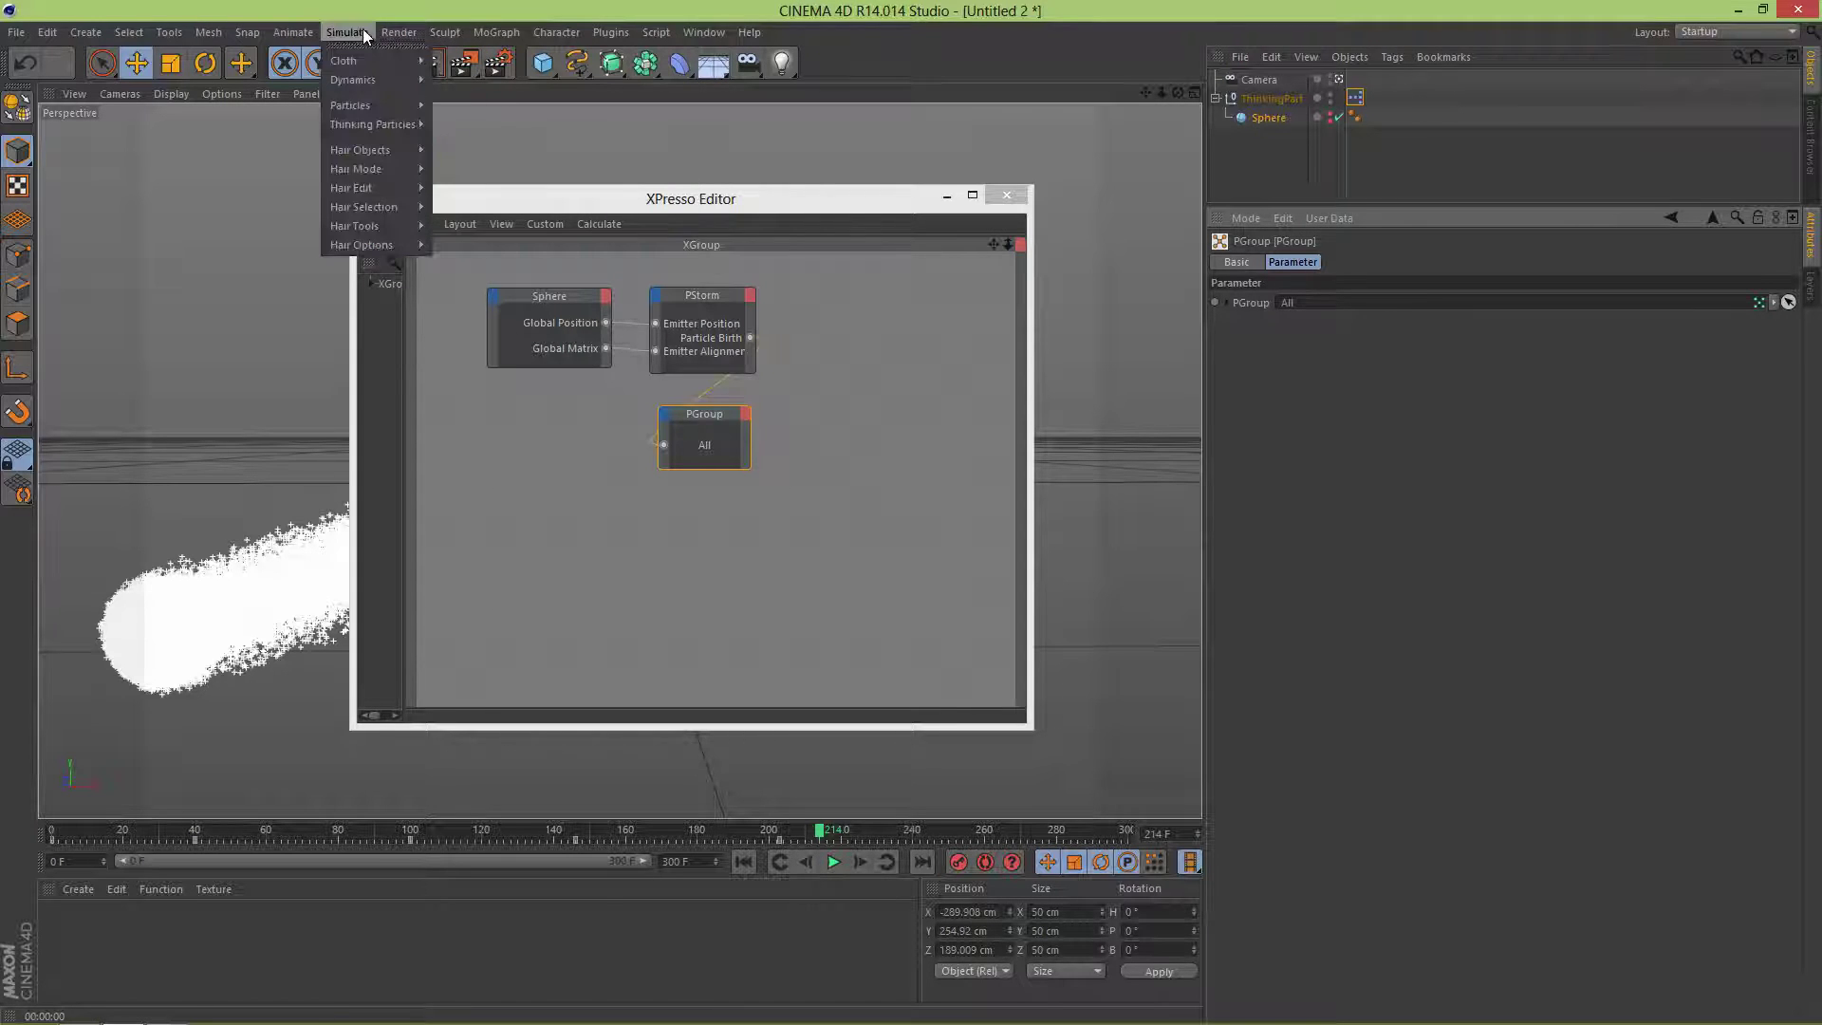
pyautogui.moveTo(398, 124)
pyautogui.click(505, 129)
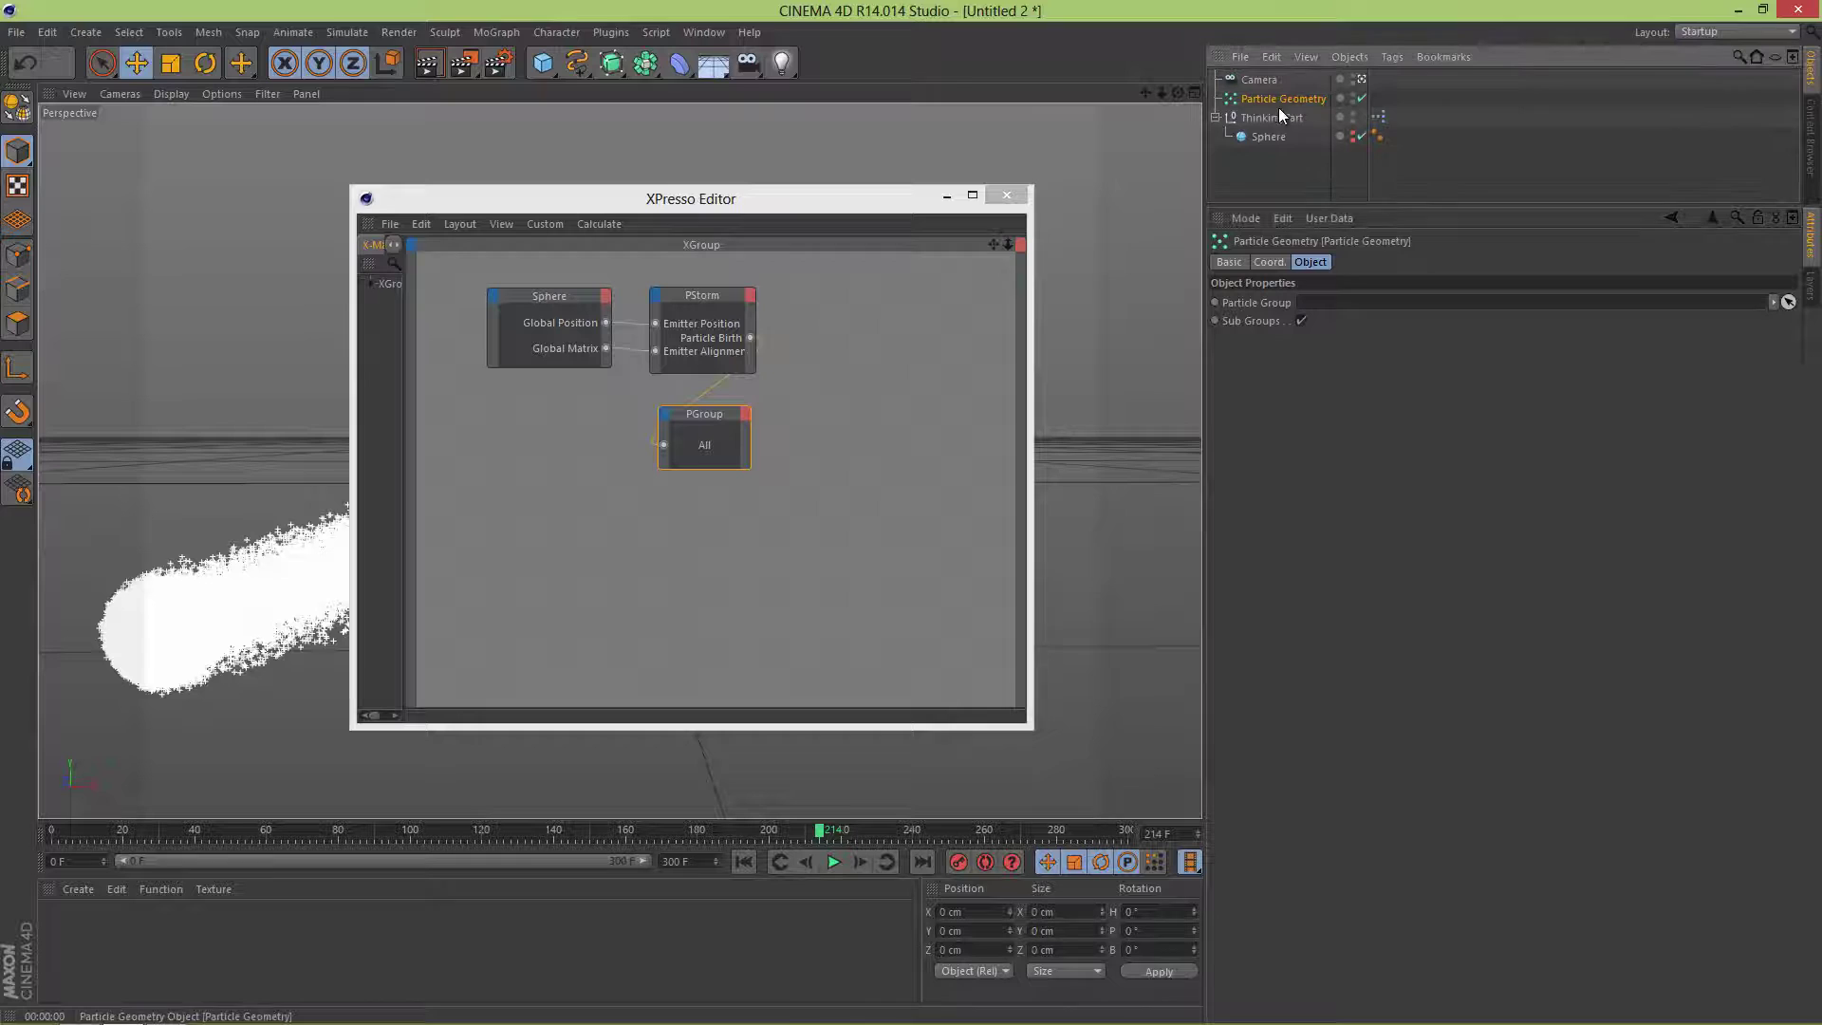
pyautogui.click(359, 32)
pyautogui.moveTo(370, 124)
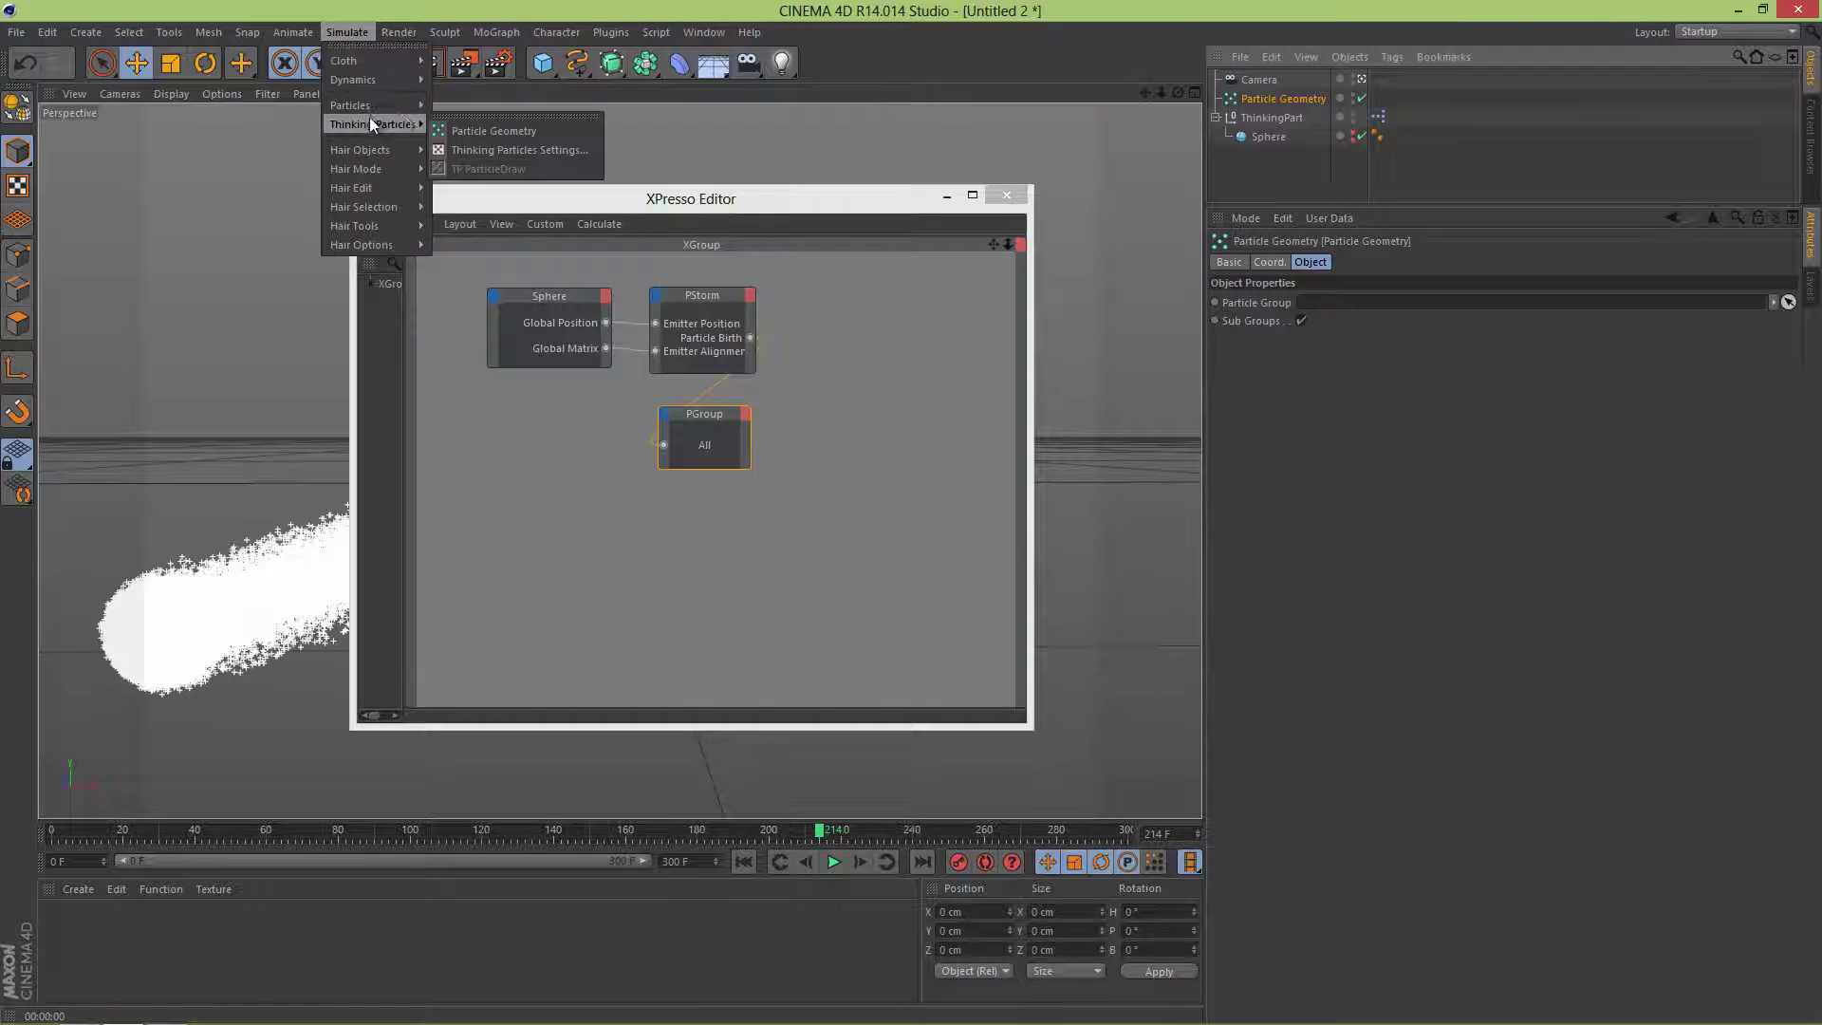
pyautogui.click(523, 149)
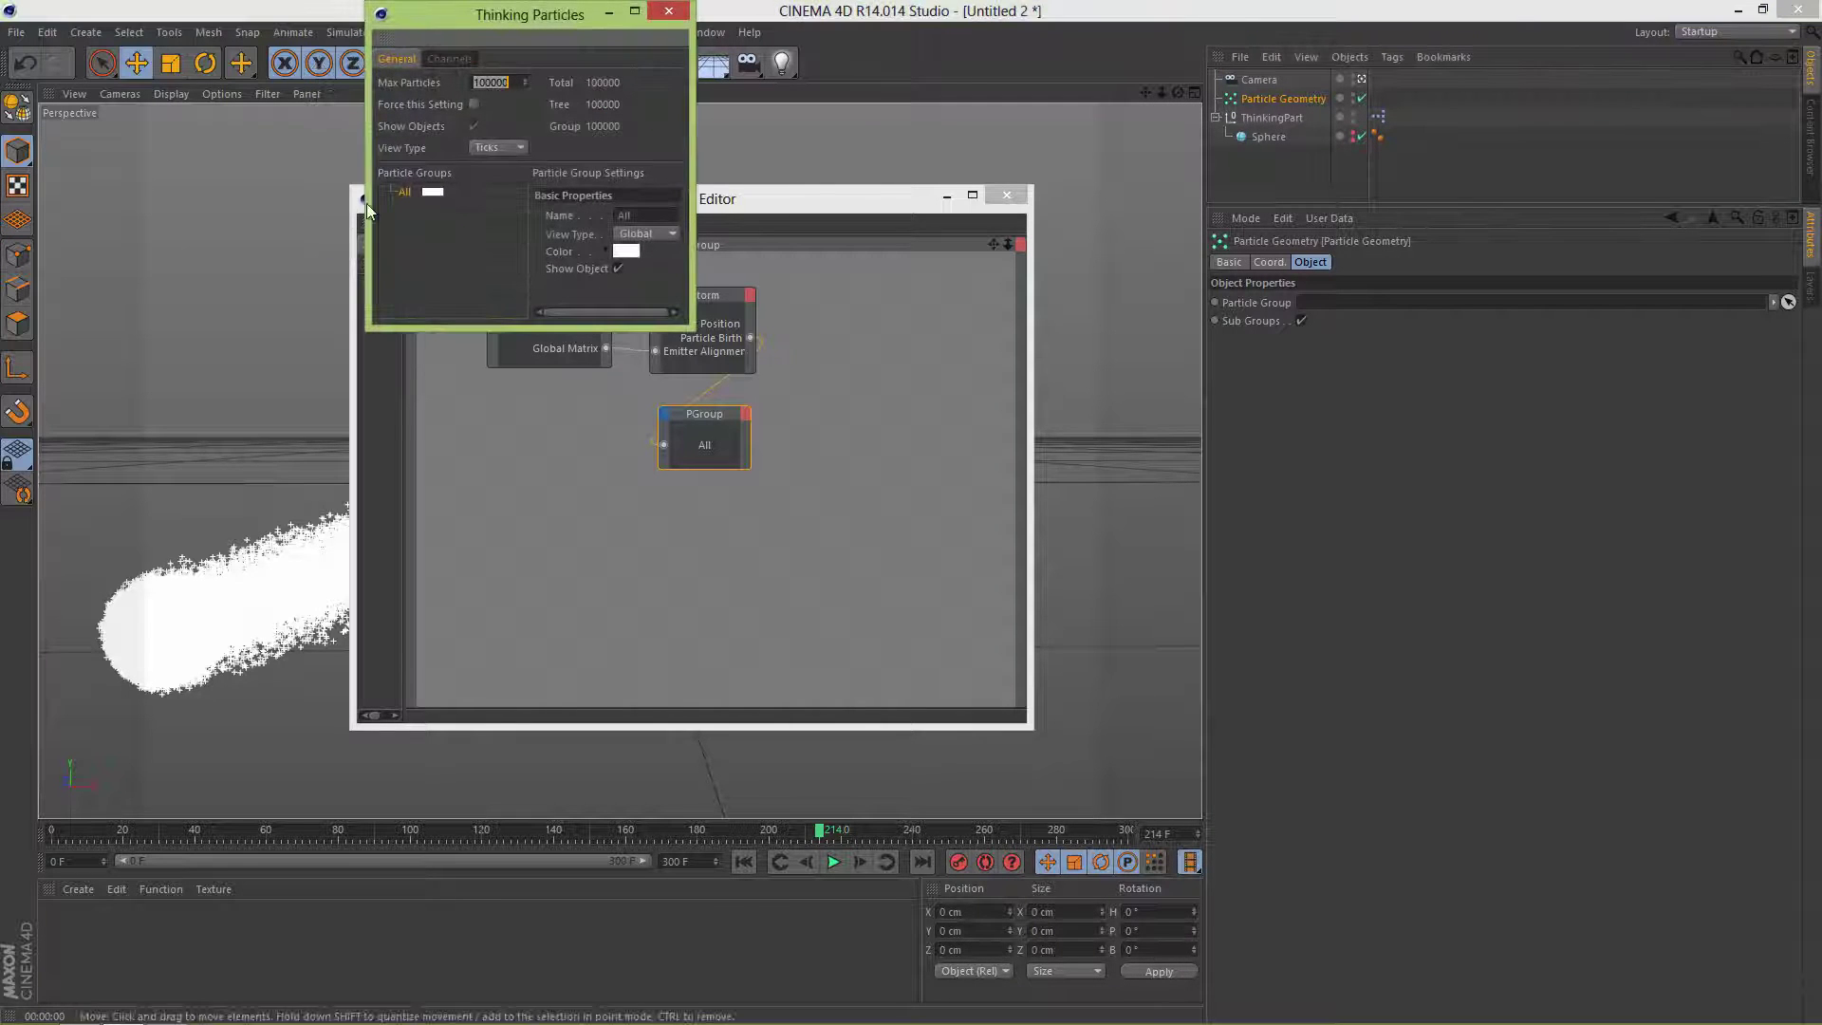
pyautogui.moveTo(401, 192); pyautogui.dragTo(1323, 304)
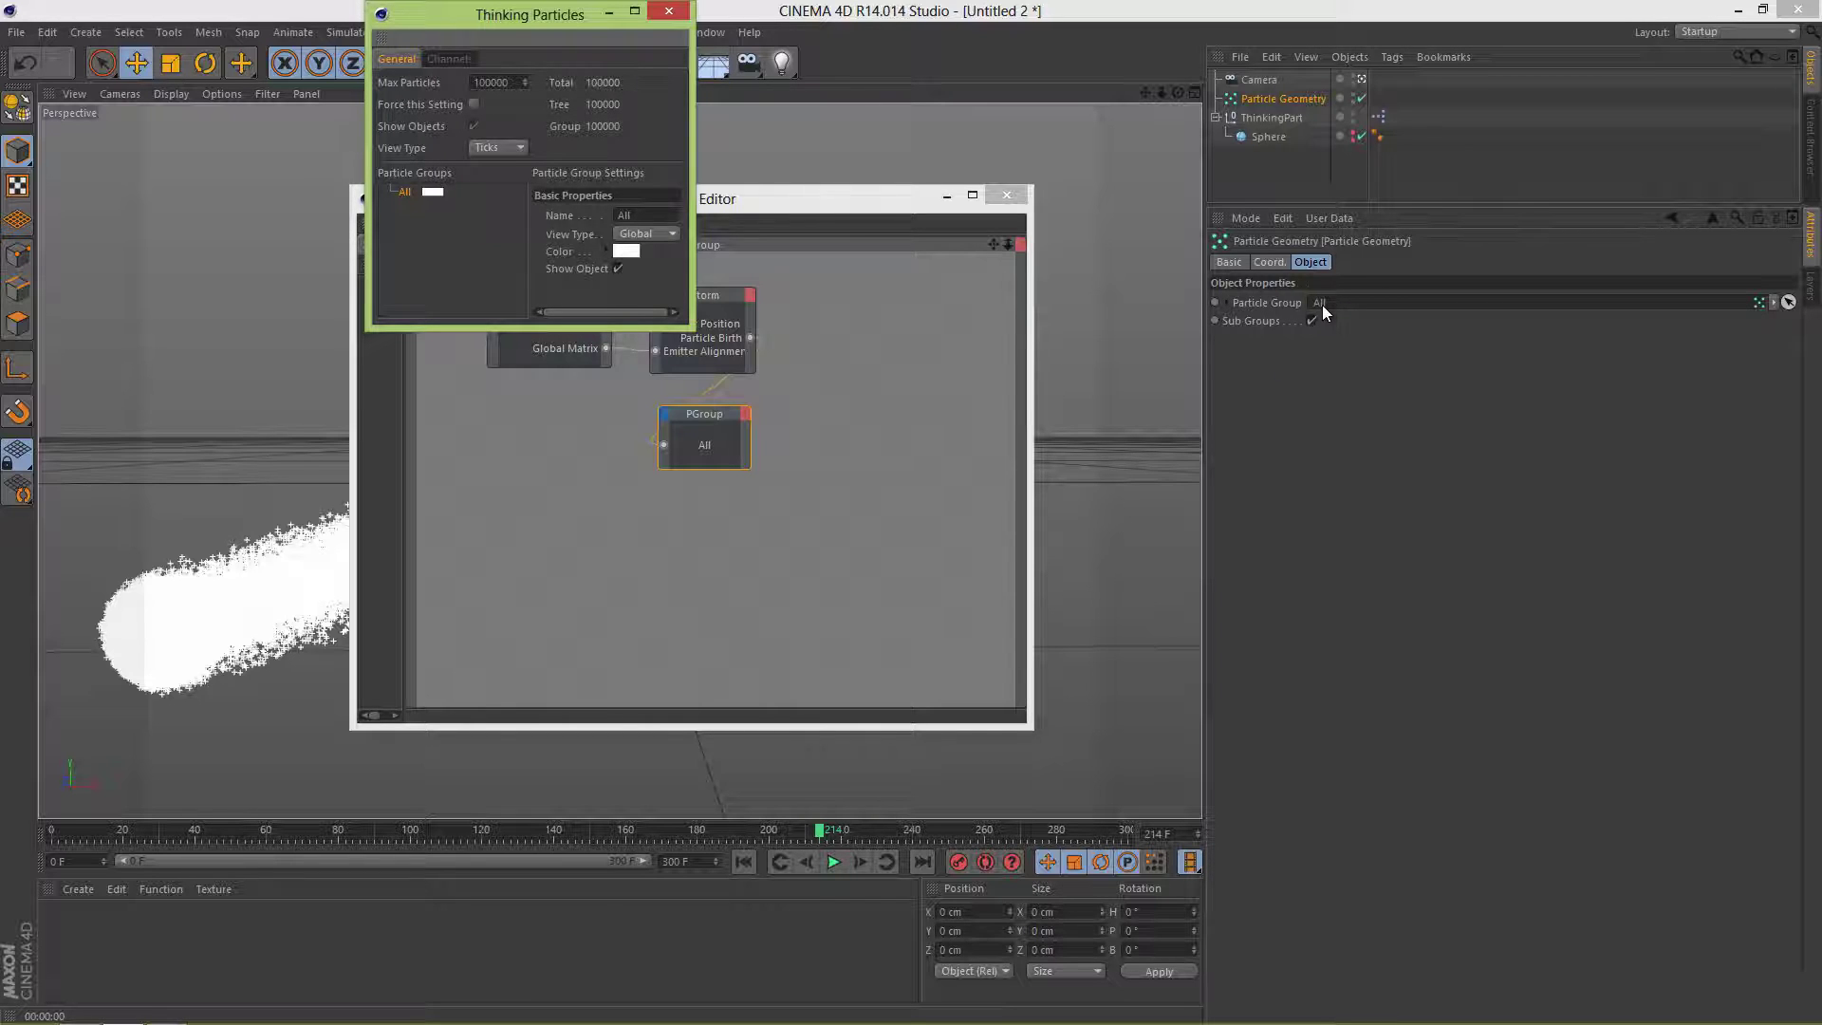
pyautogui.click(669, 11)
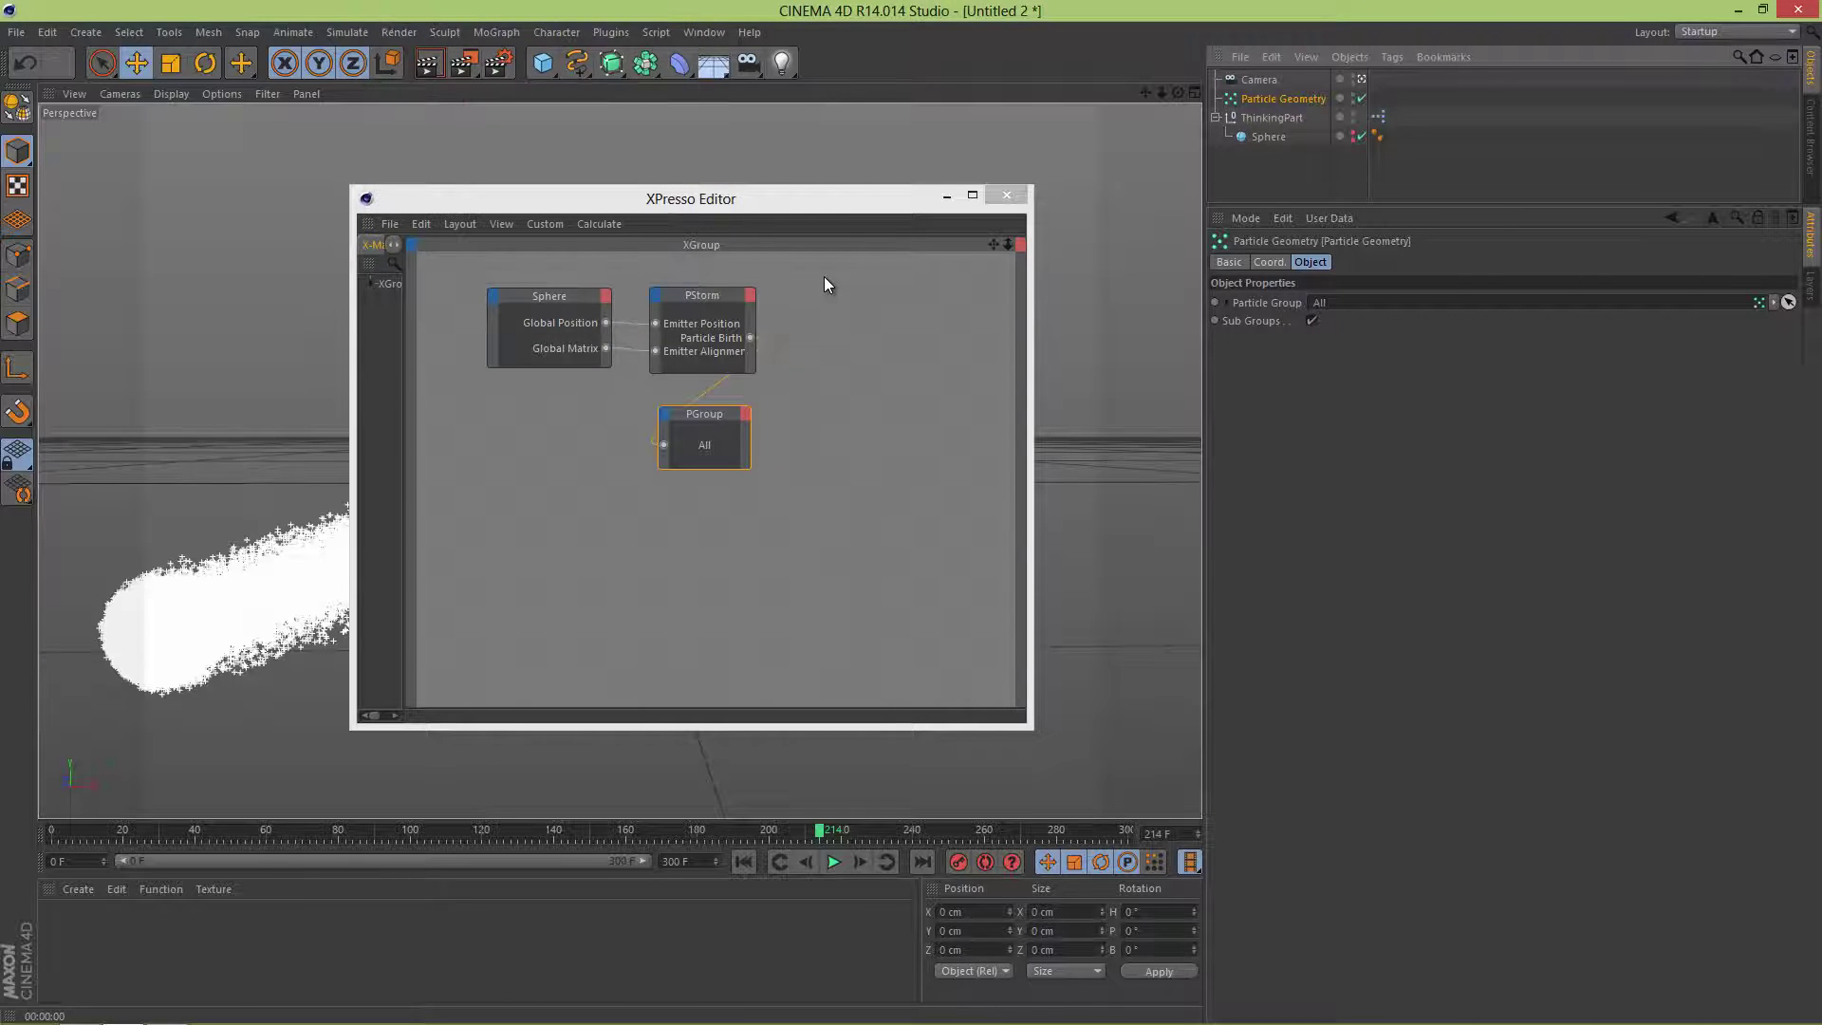
# - Deselect everything, create a new Hair Material and open it for editing
pyautogui.click(825, 278)
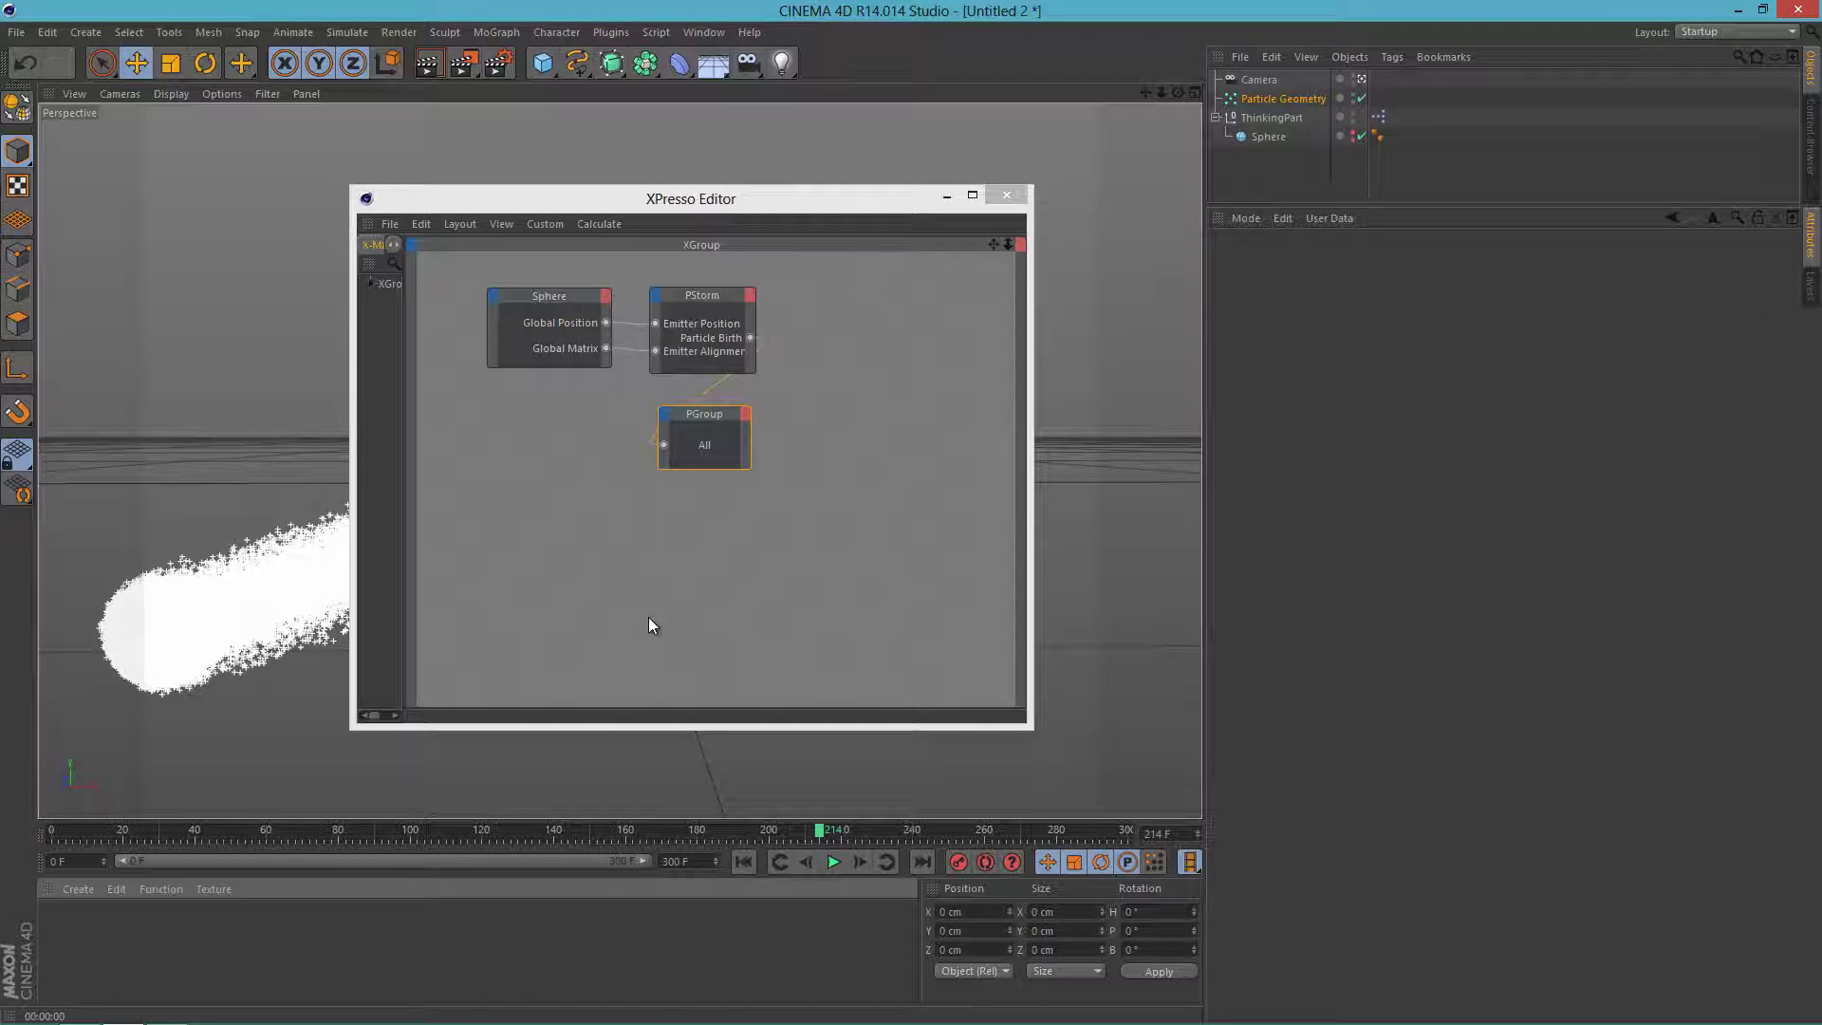
pyautogui.click(78, 889)
pyautogui.moveTo(157, 748)
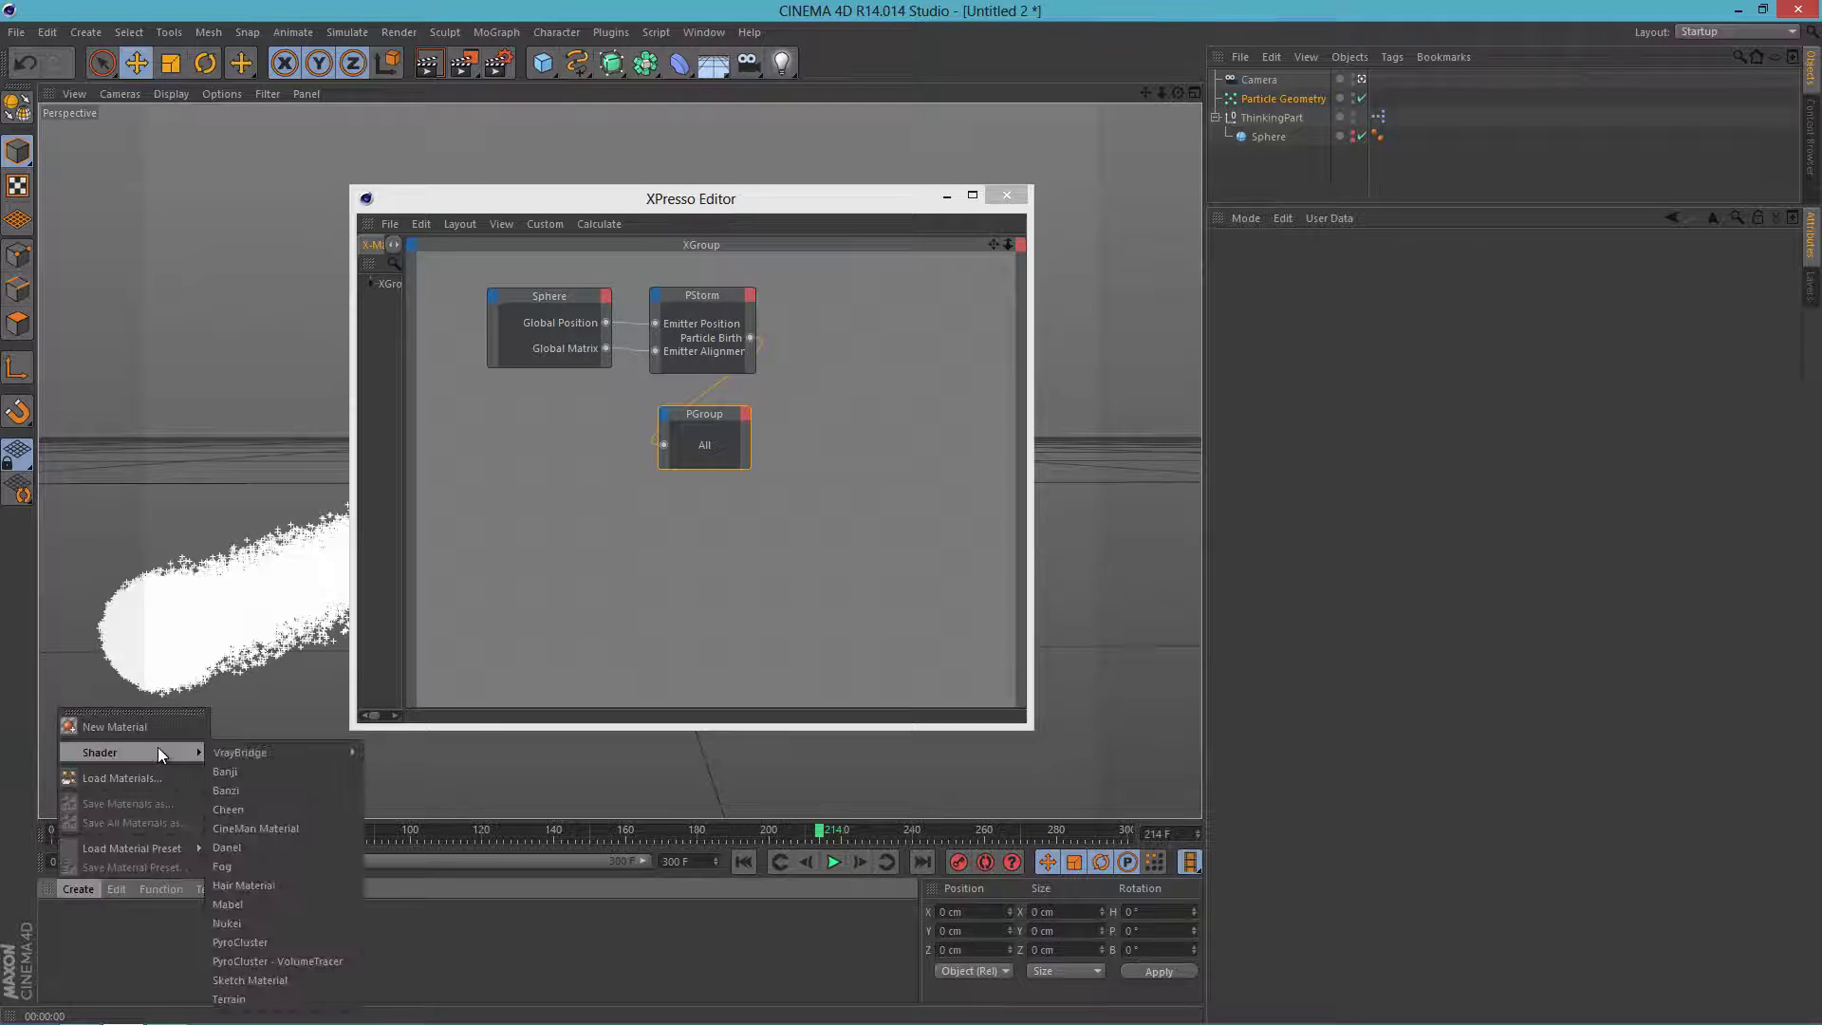
pyautogui.click(285, 885)
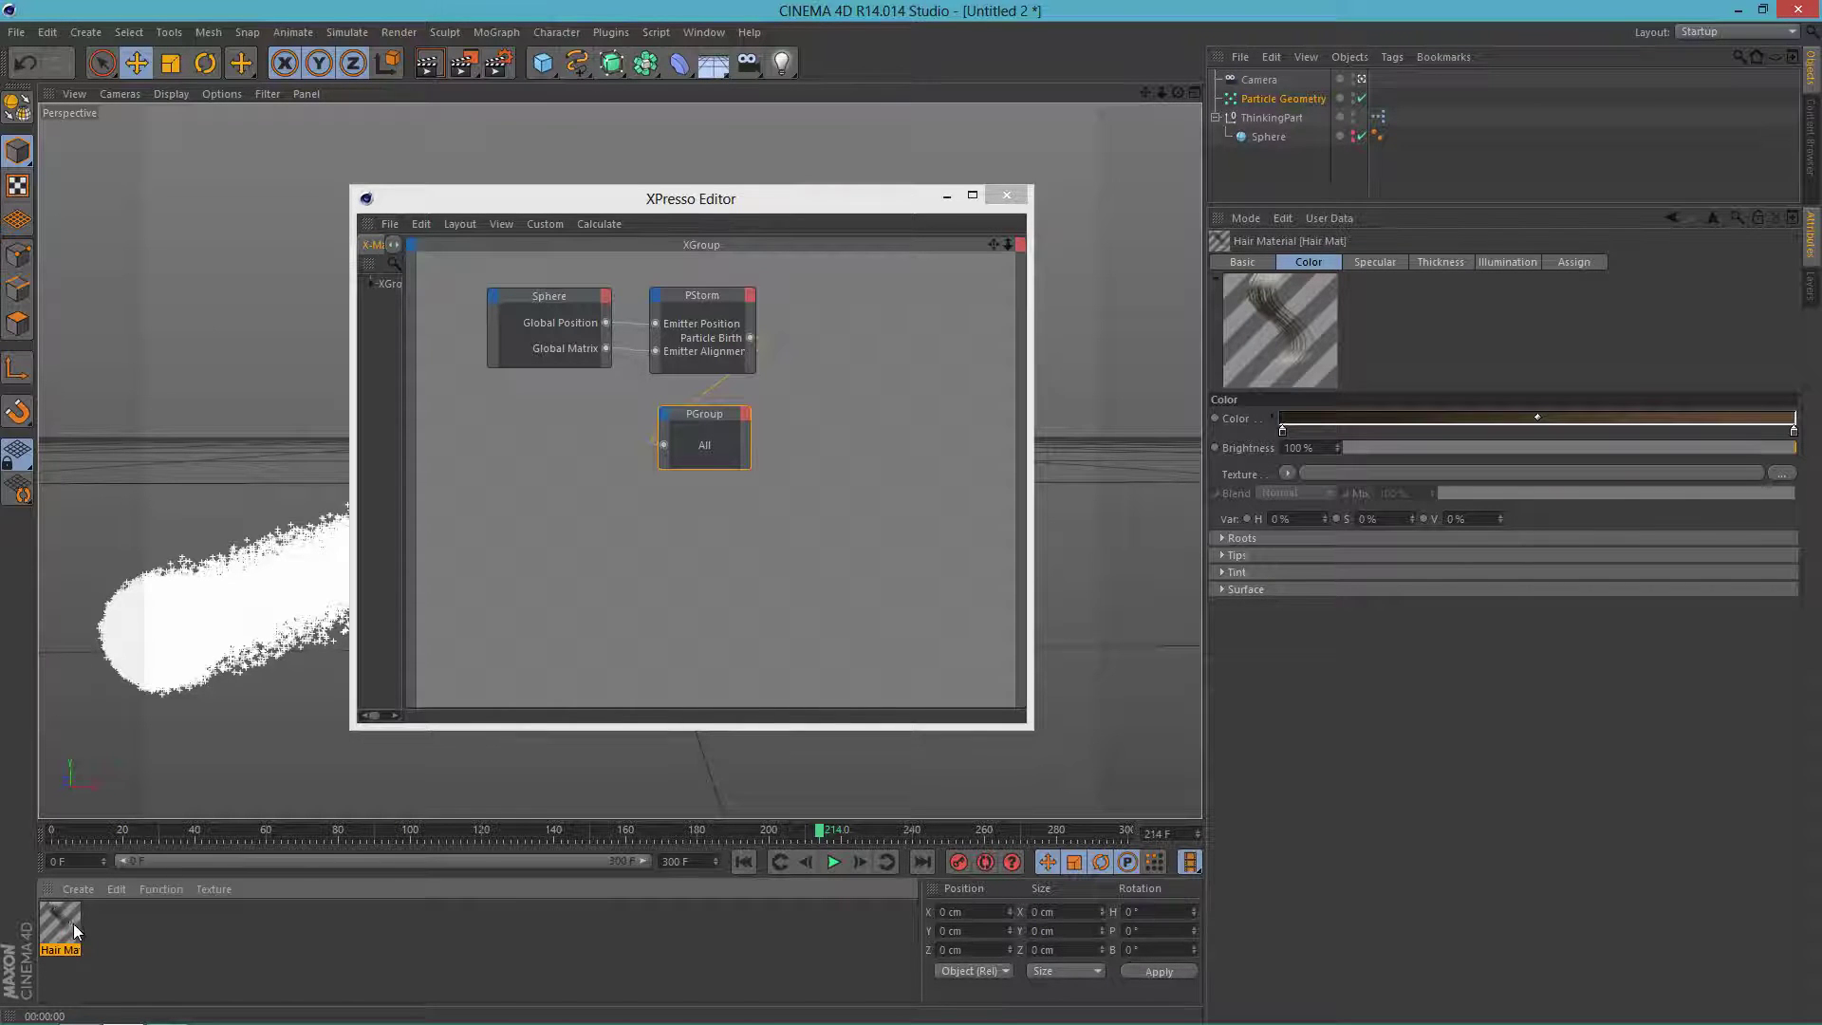
pyautogui.moveTo(191, 927); pyautogui.dragTo(72, 925)
pyautogui.doubleClick(72, 925)
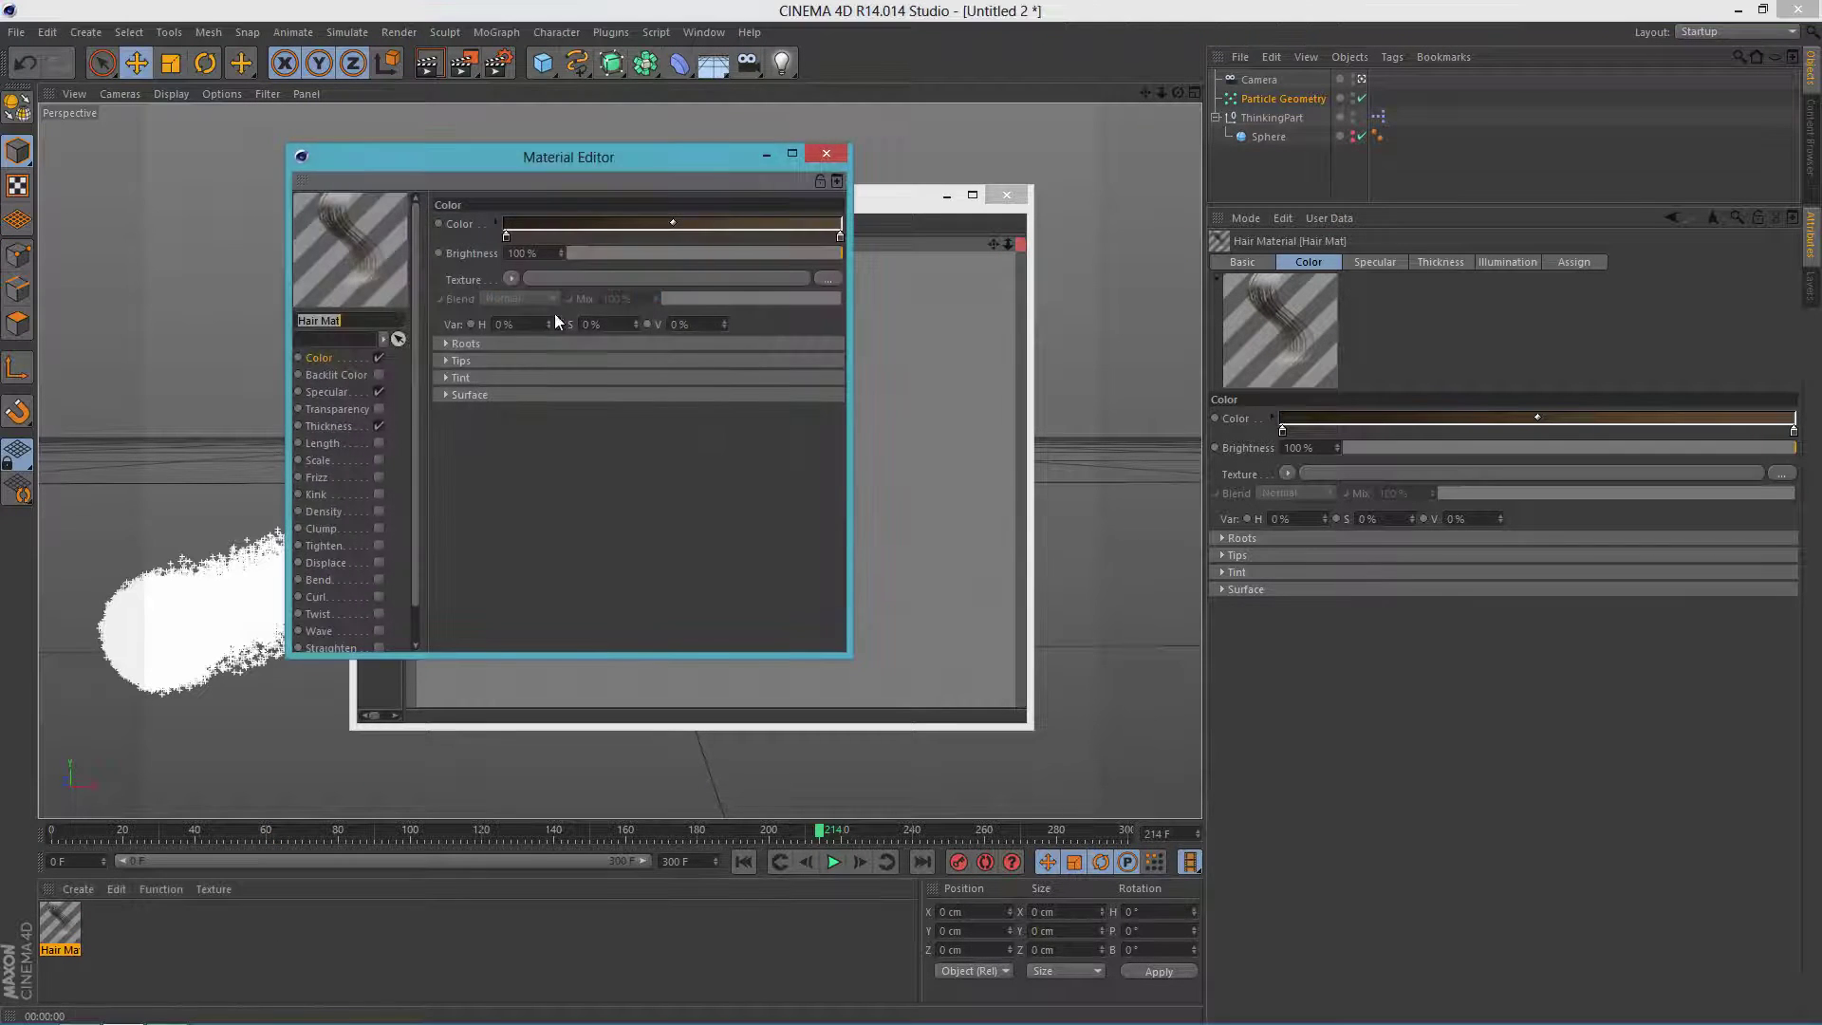
# - Set both the root and tip colour stops of the hair gradient to white
pyautogui.click(507, 236)
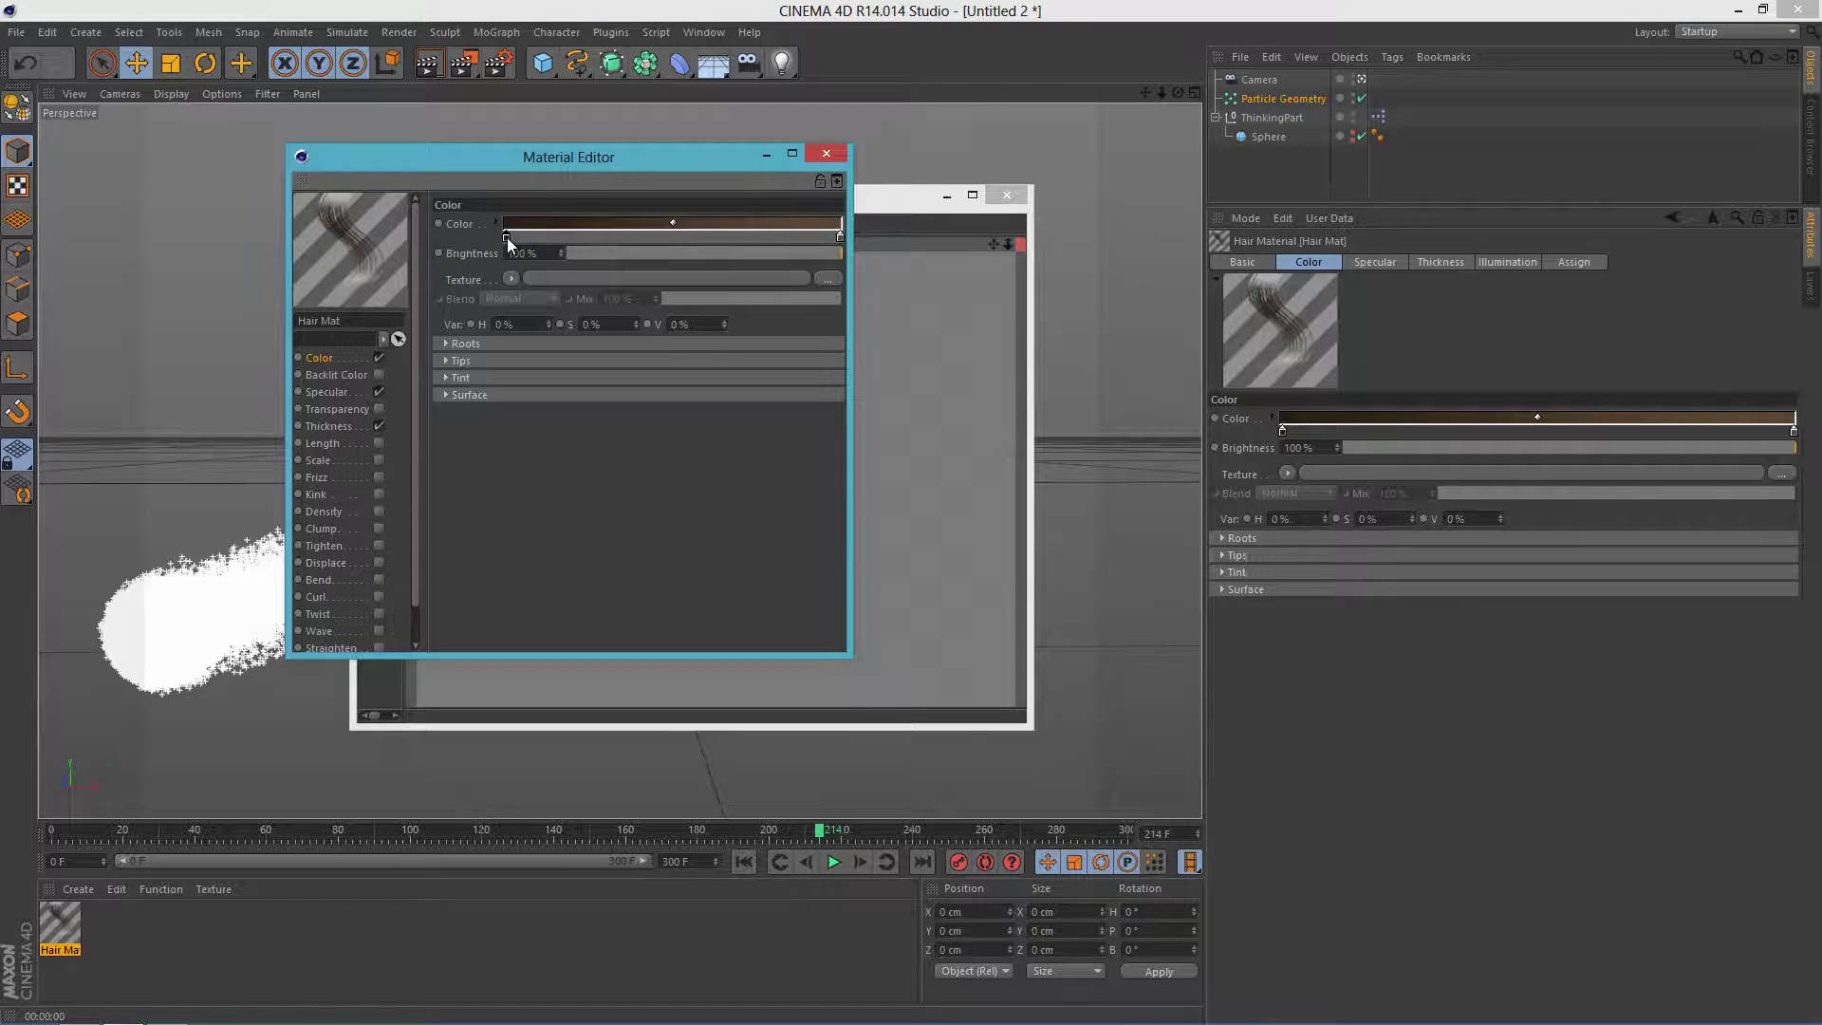
pyautogui.doubleClick(506, 237)
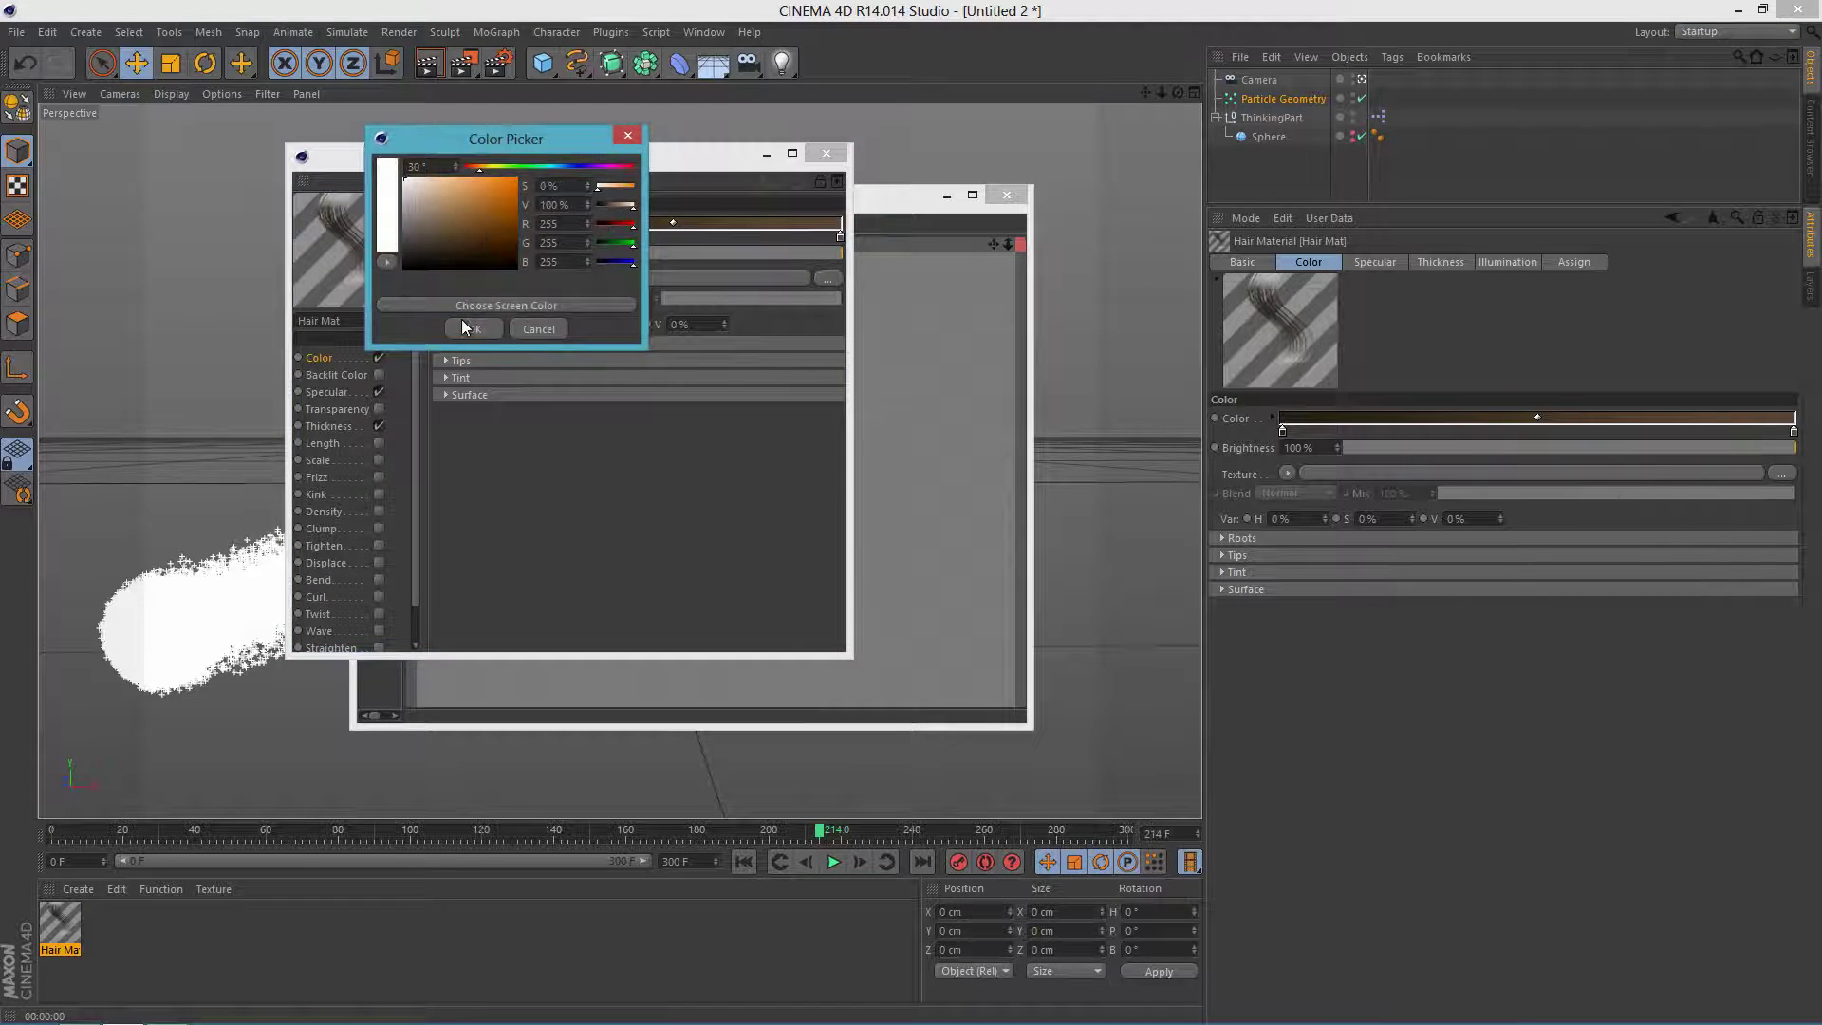
pyautogui.click(469, 328)
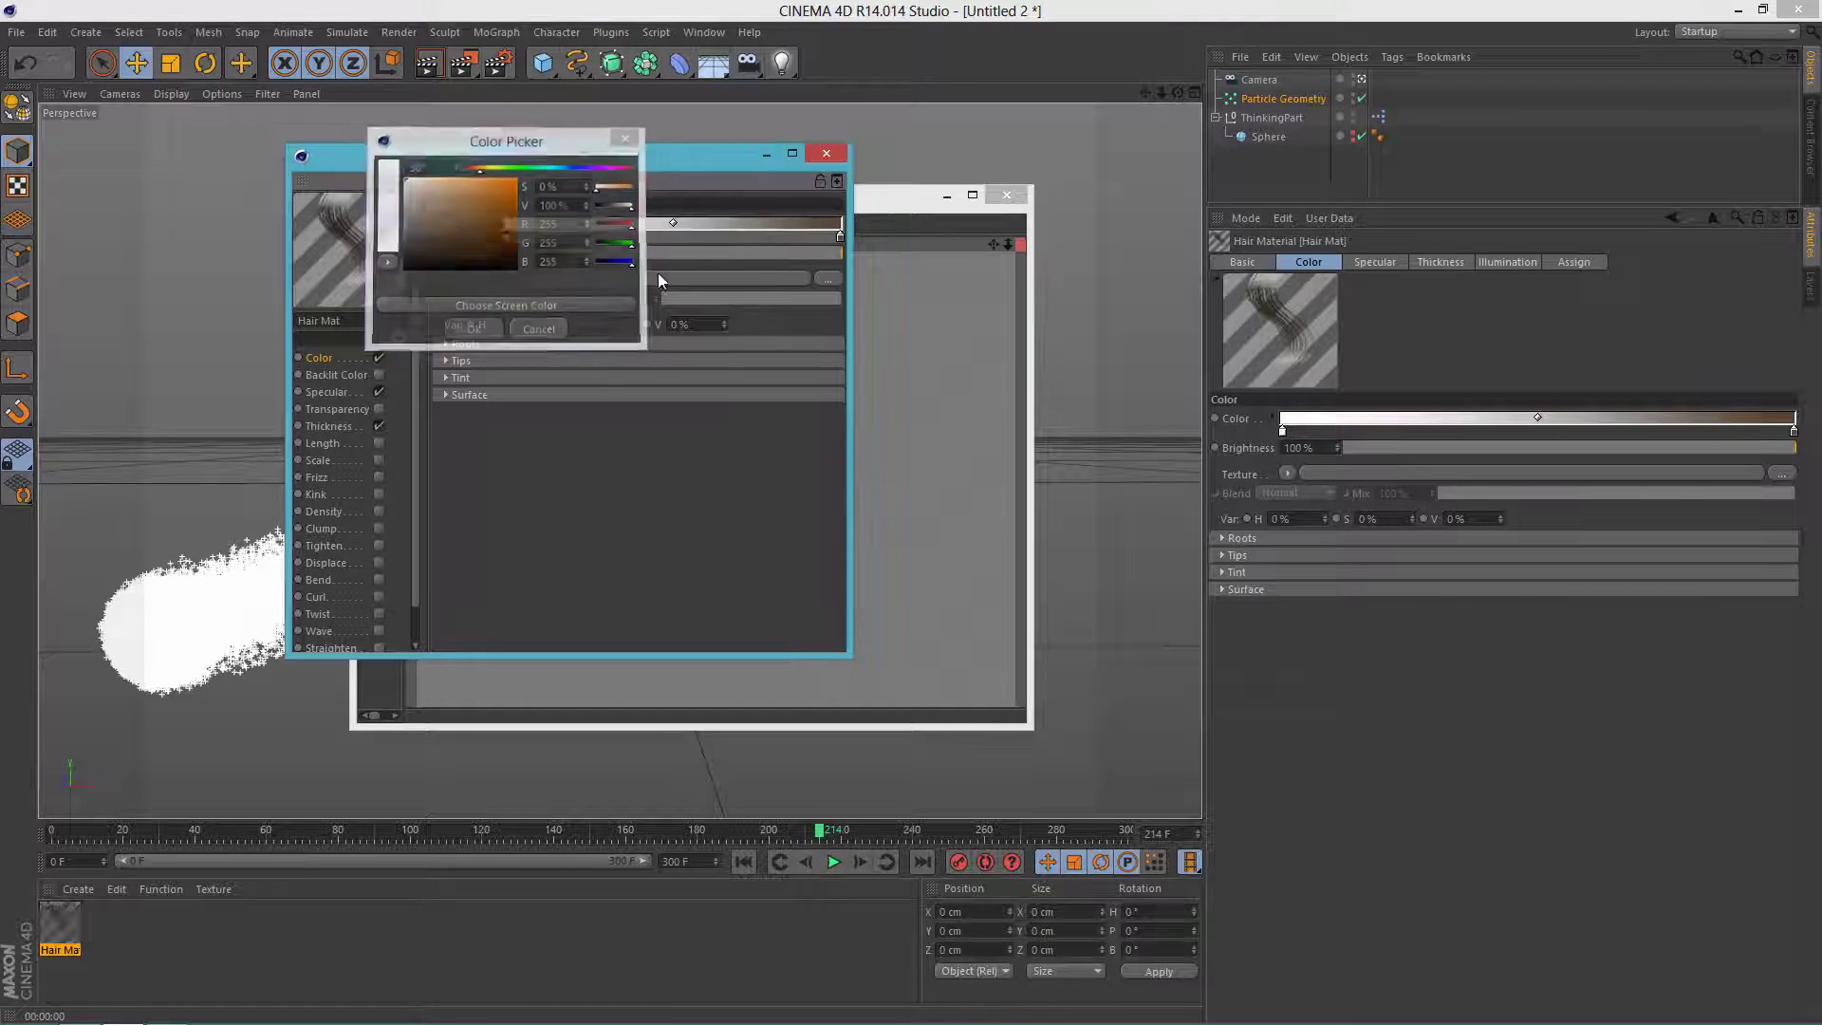
pyautogui.doubleClick(839, 238)
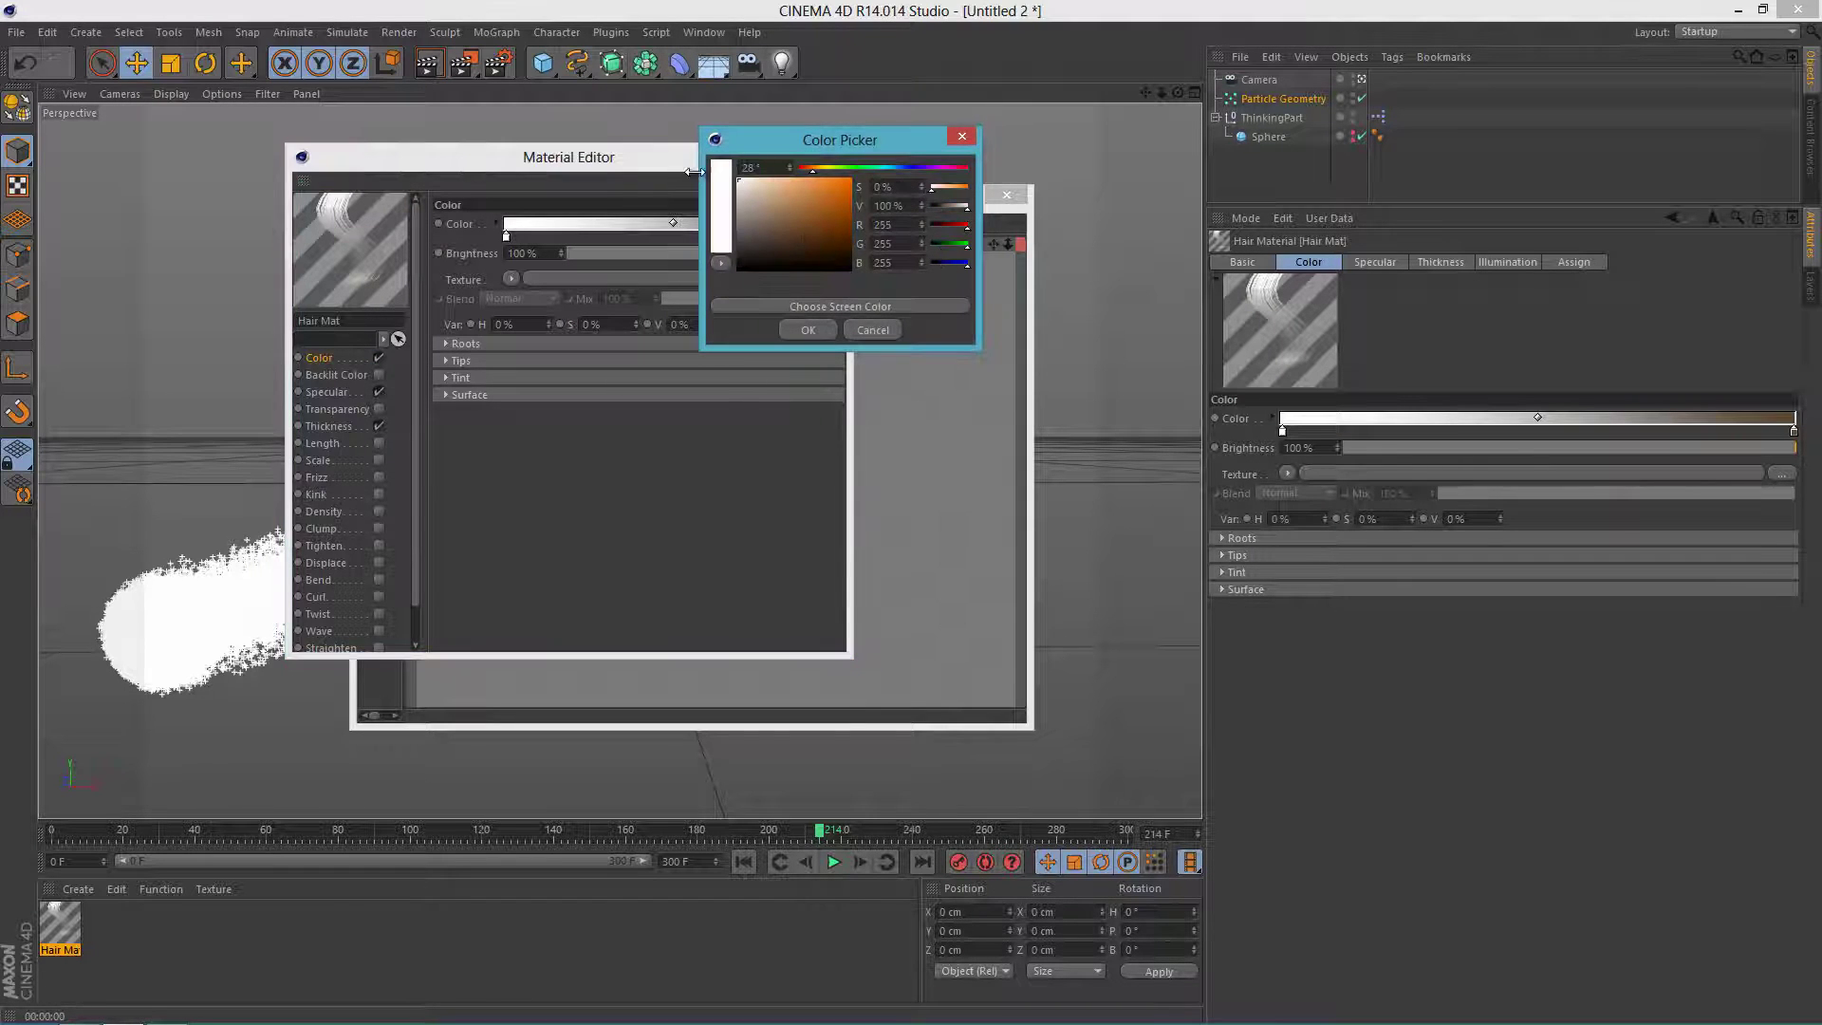
pyautogui.click(804, 330)
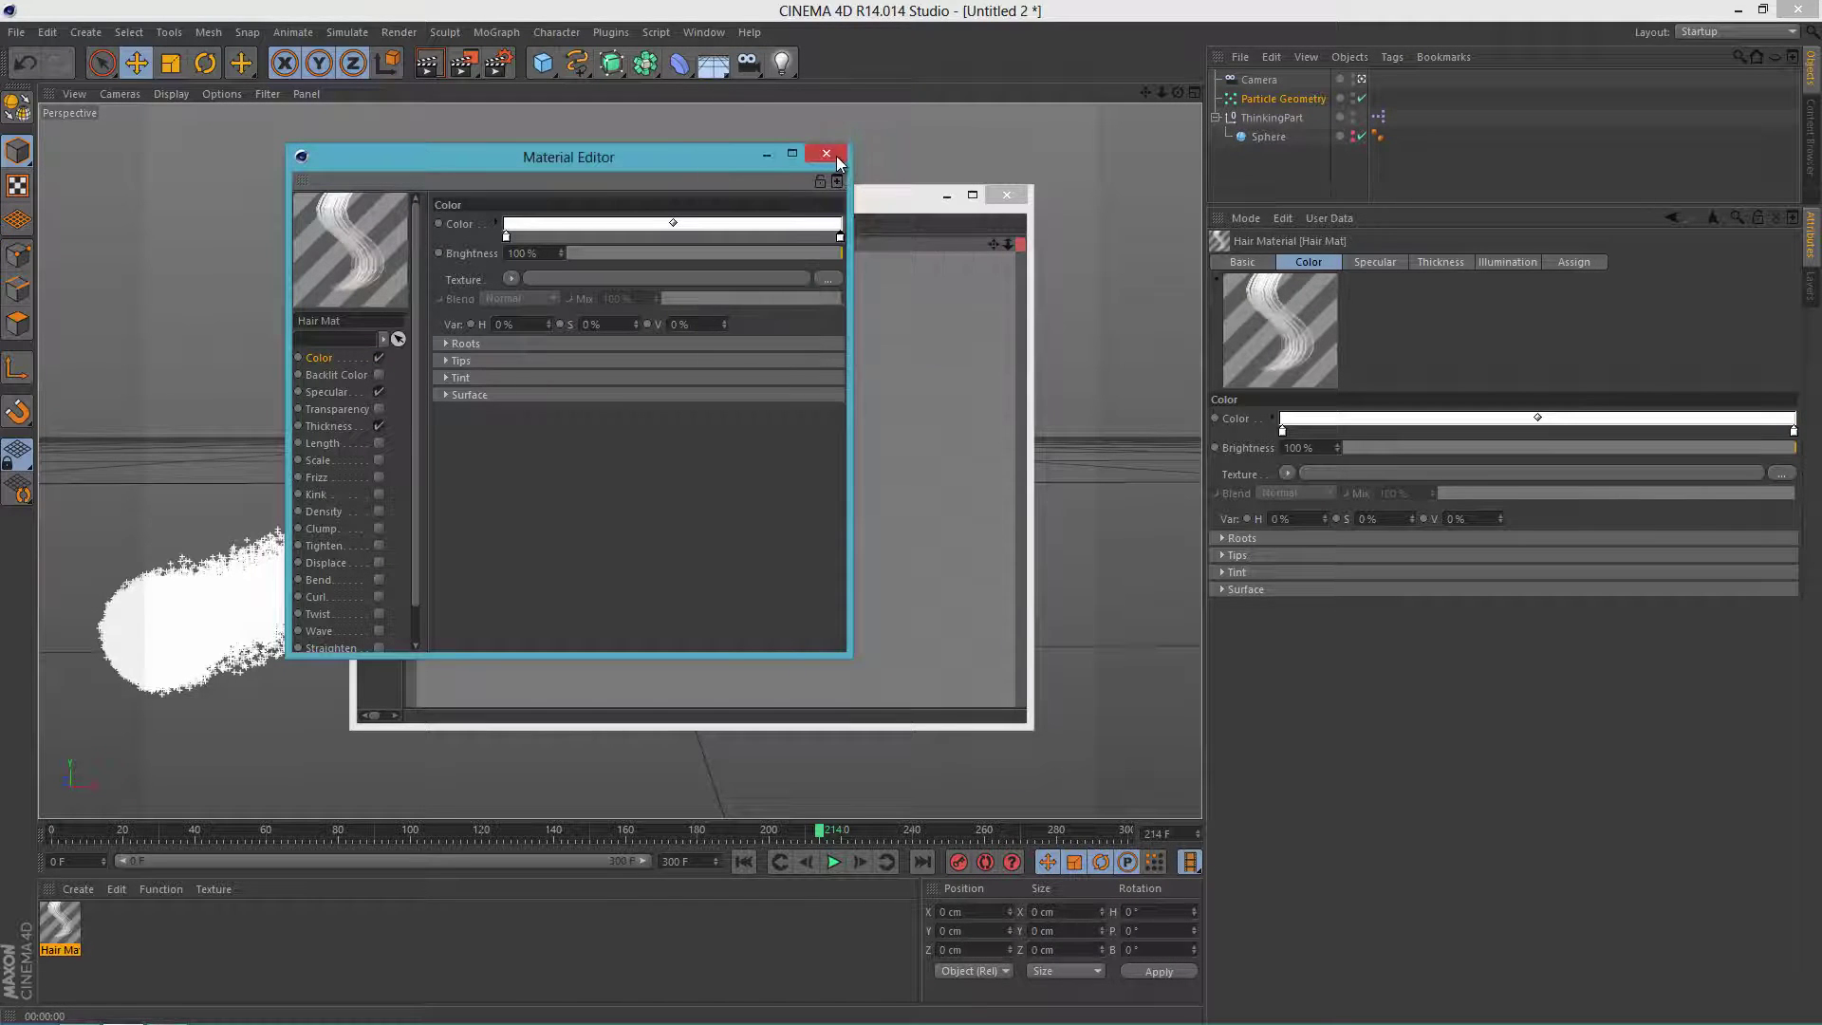
pyautogui.click(836, 157)
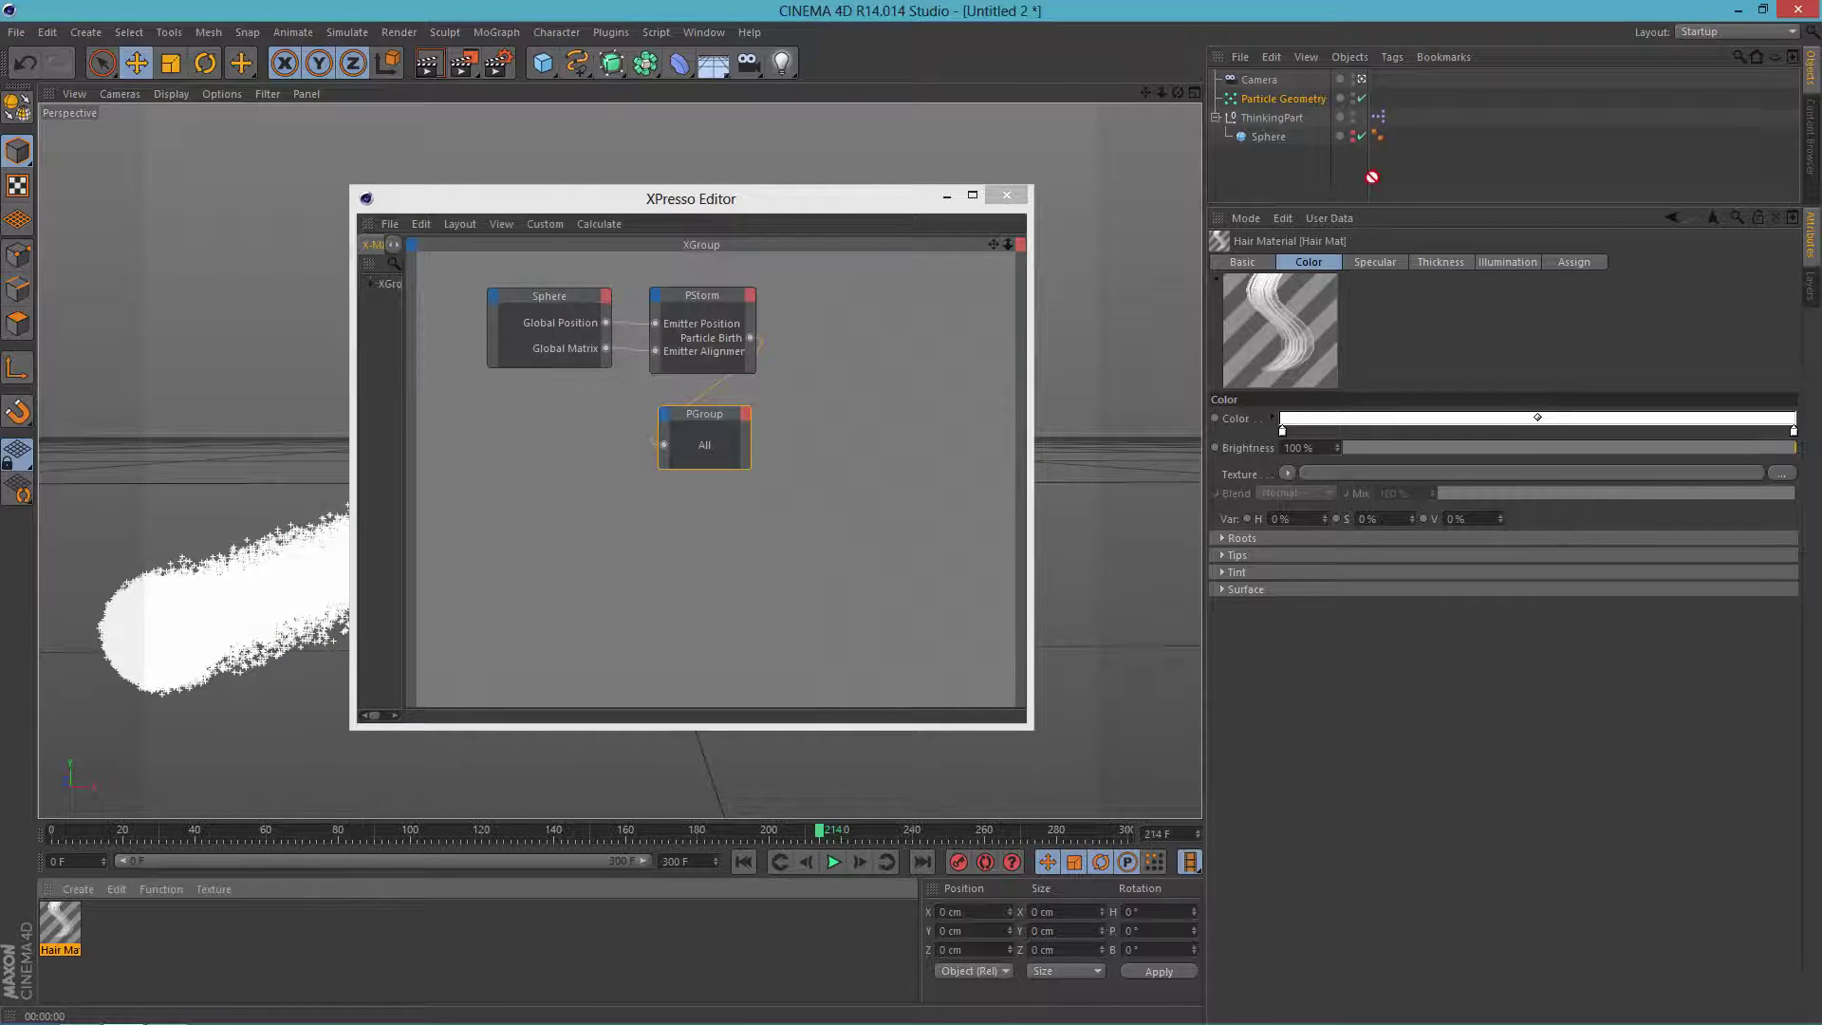
# - Apply the Hair Mat to Particle Geometry and give it a Hair Render tag
pyautogui.moveTo(1372, 177); pyautogui.dragTo(1302, 100)
pyautogui.click(1301, 99)
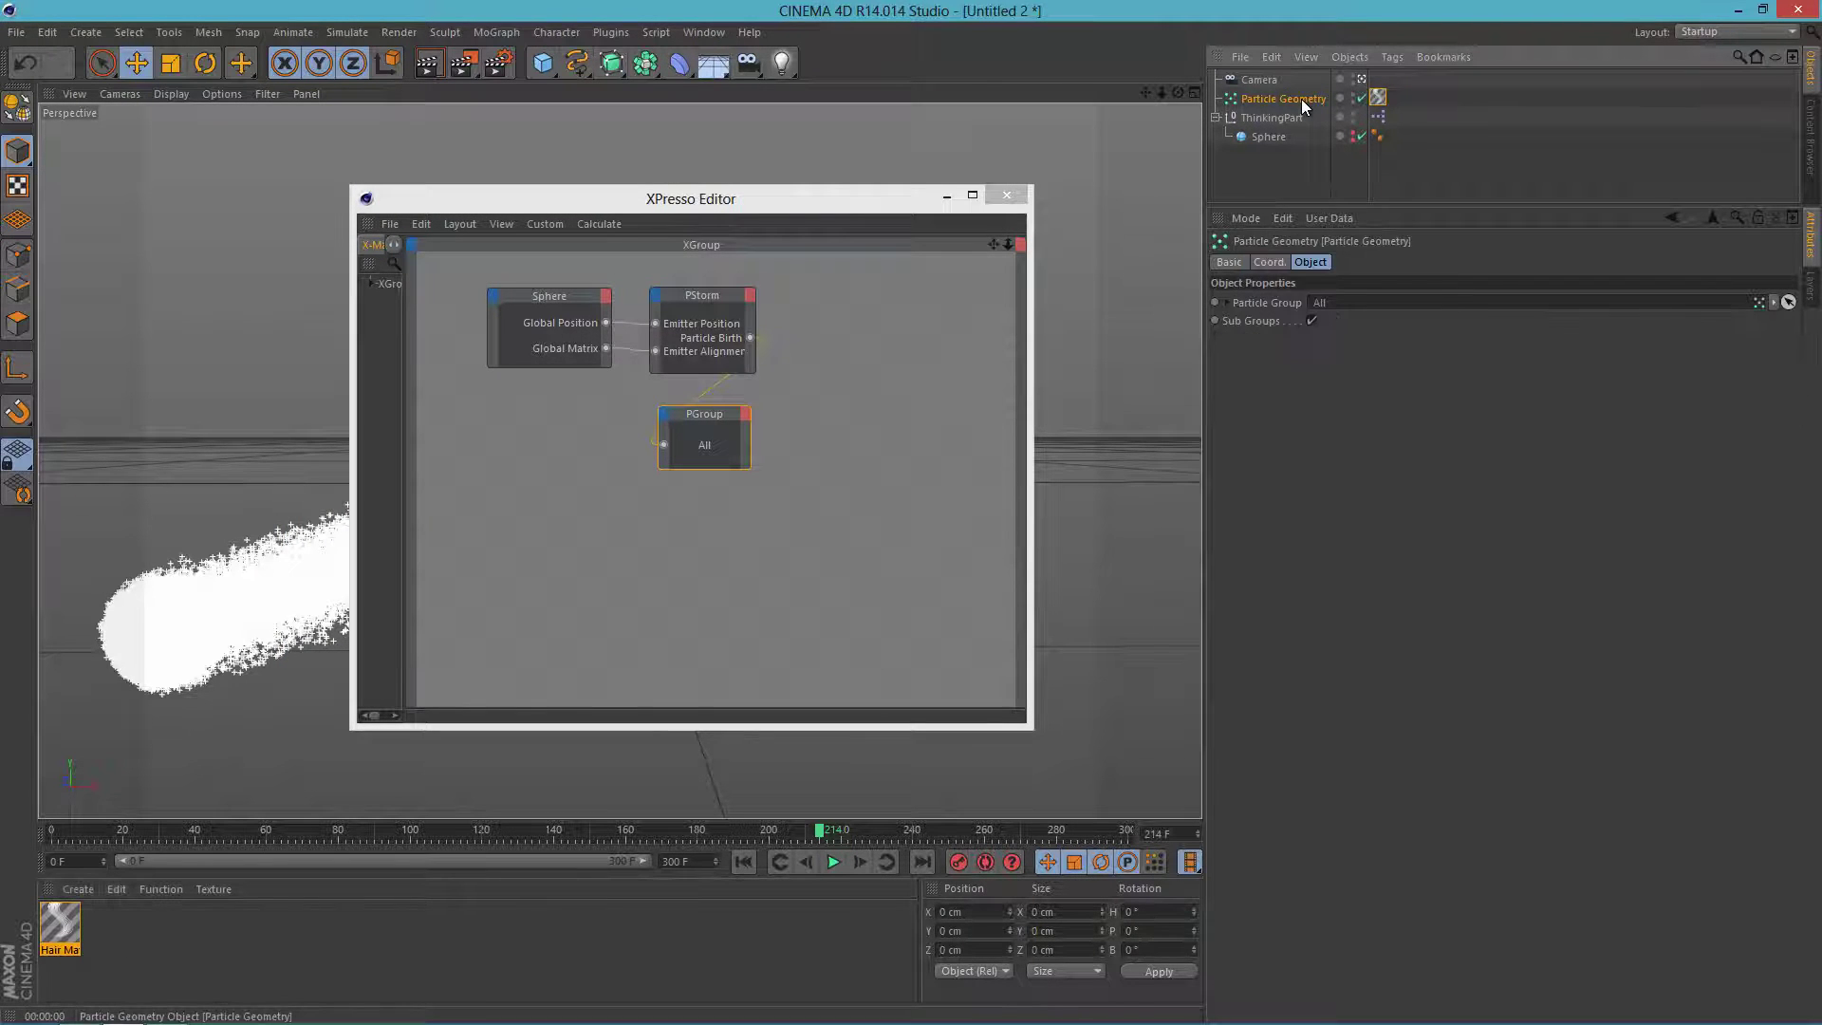
pyautogui.rightClick(1301, 98)
pyautogui.moveTo(1325, 112)
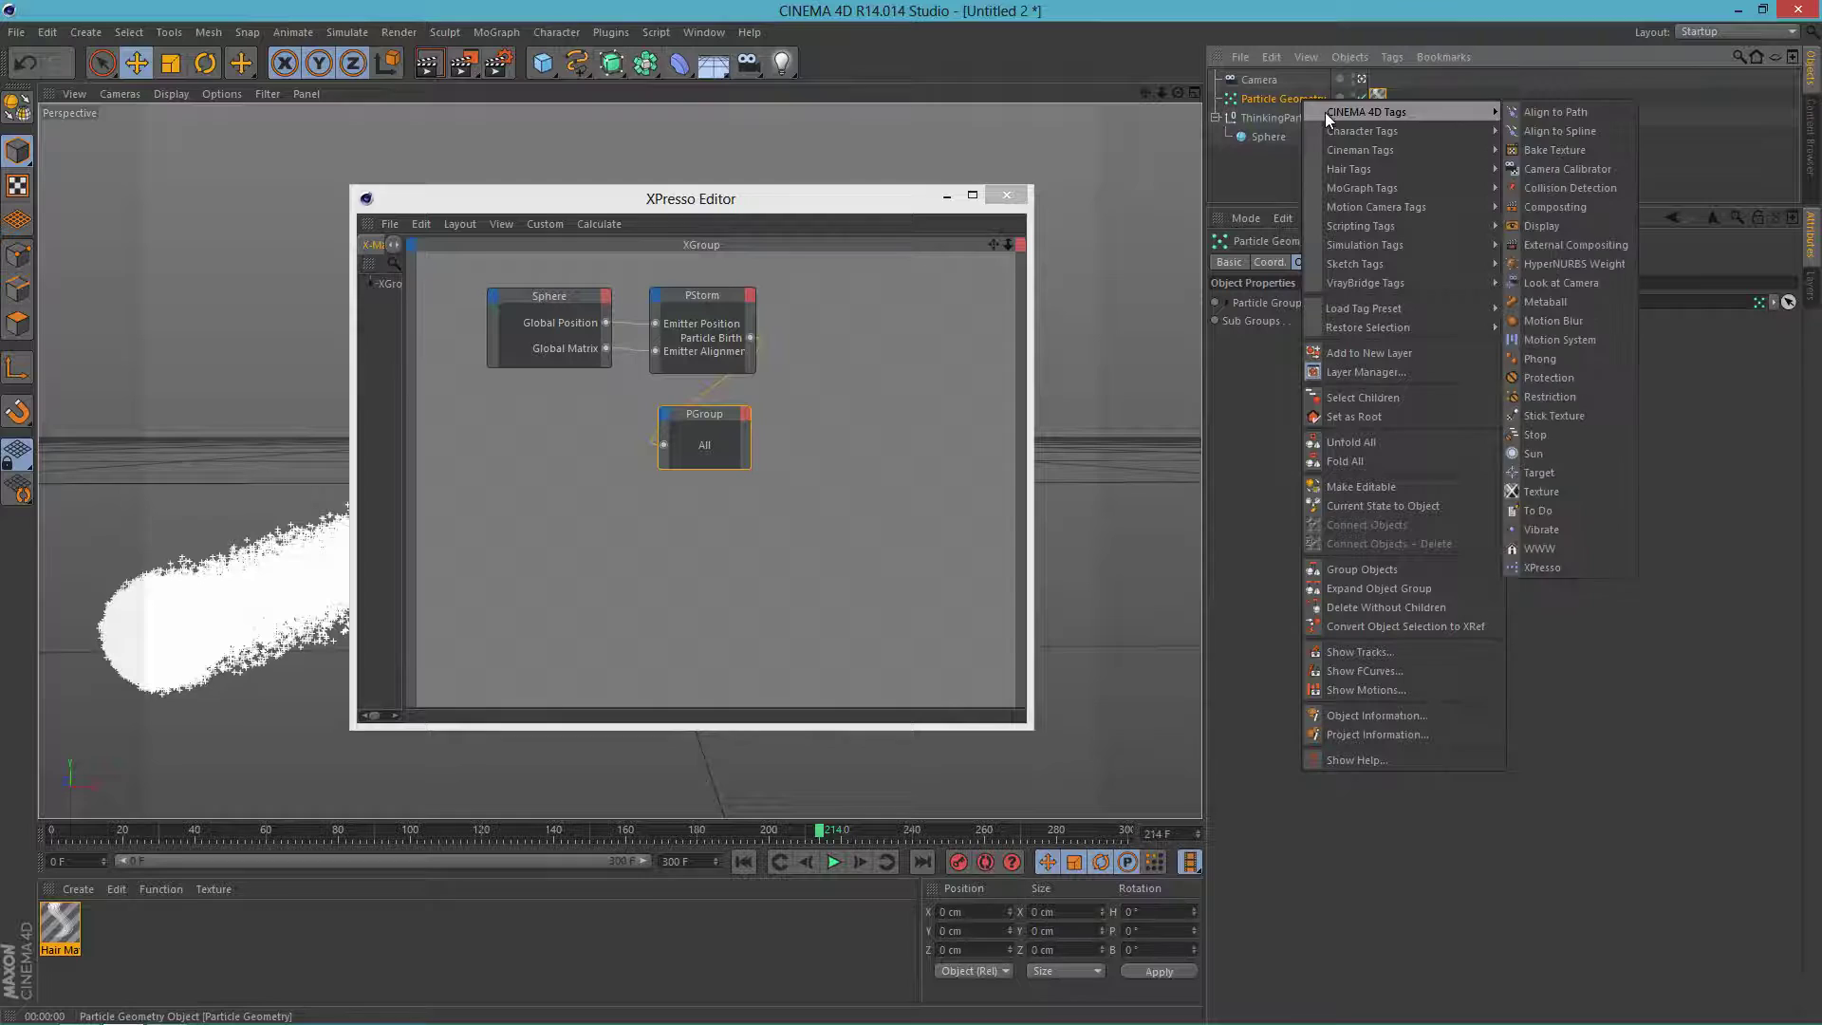
pyautogui.moveTo(1433, 247)
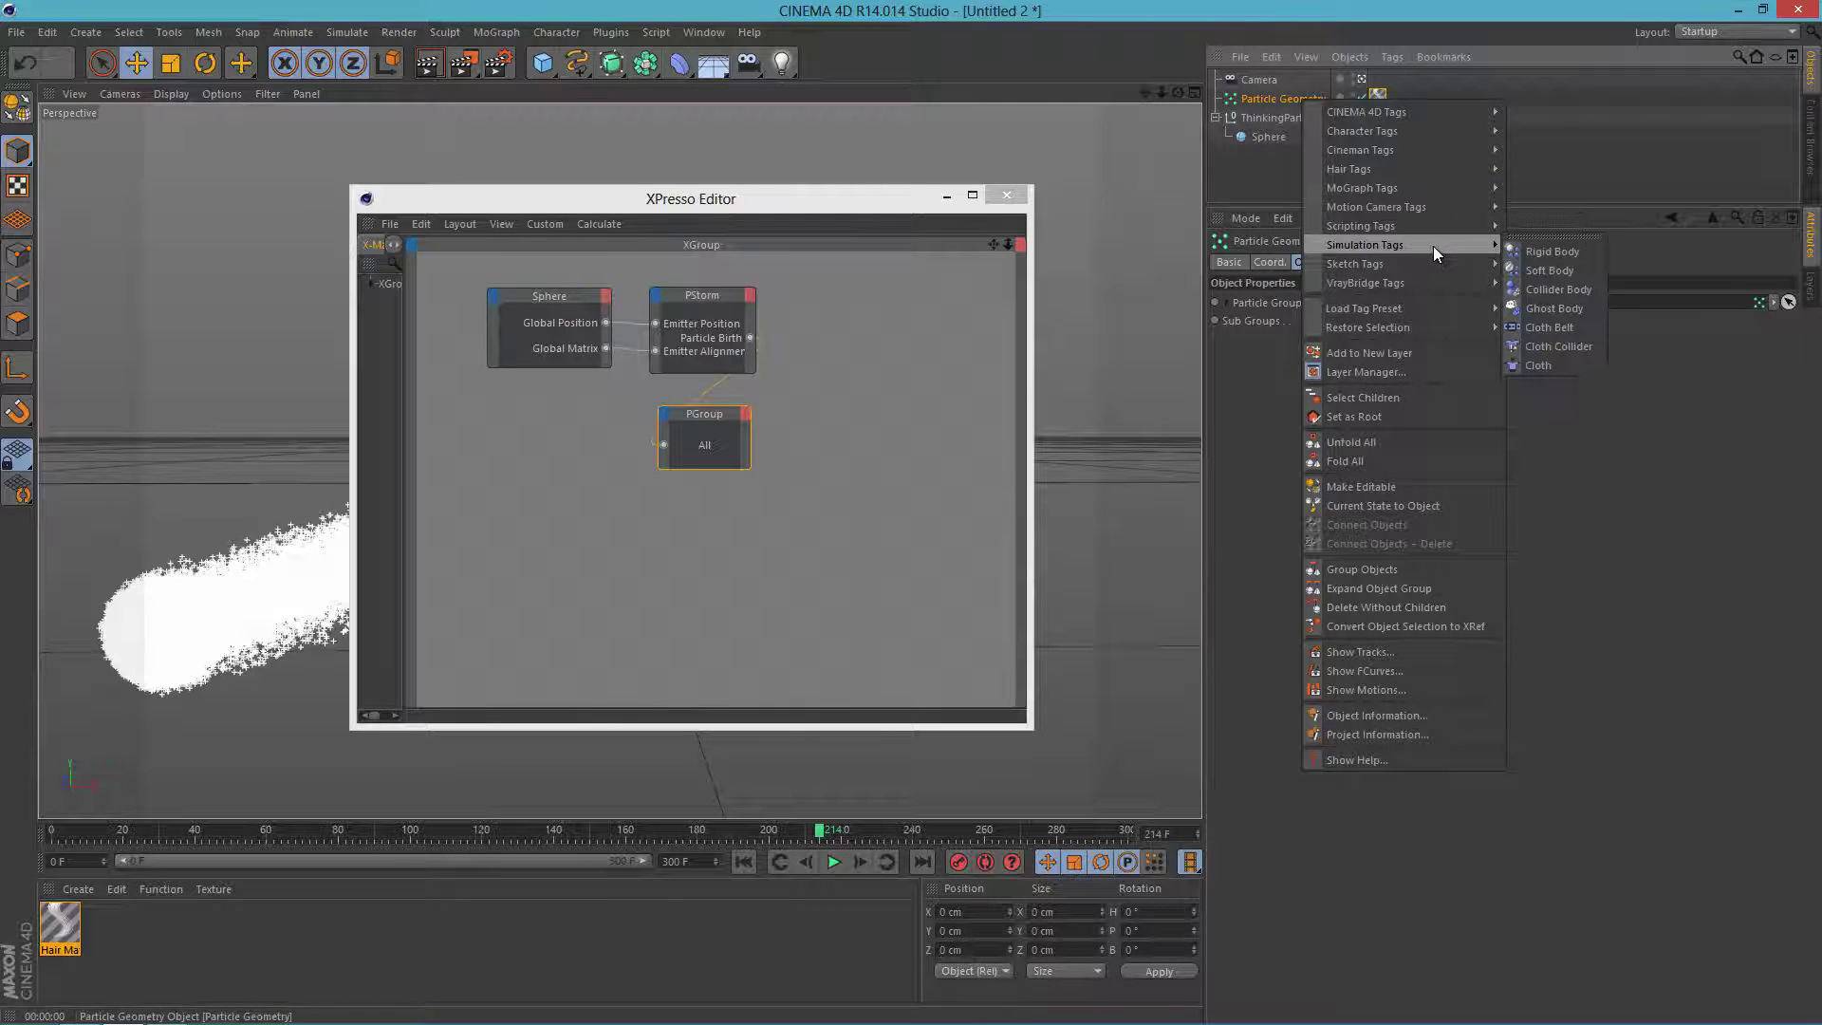
pyautogui.moveTo(1420, 168)
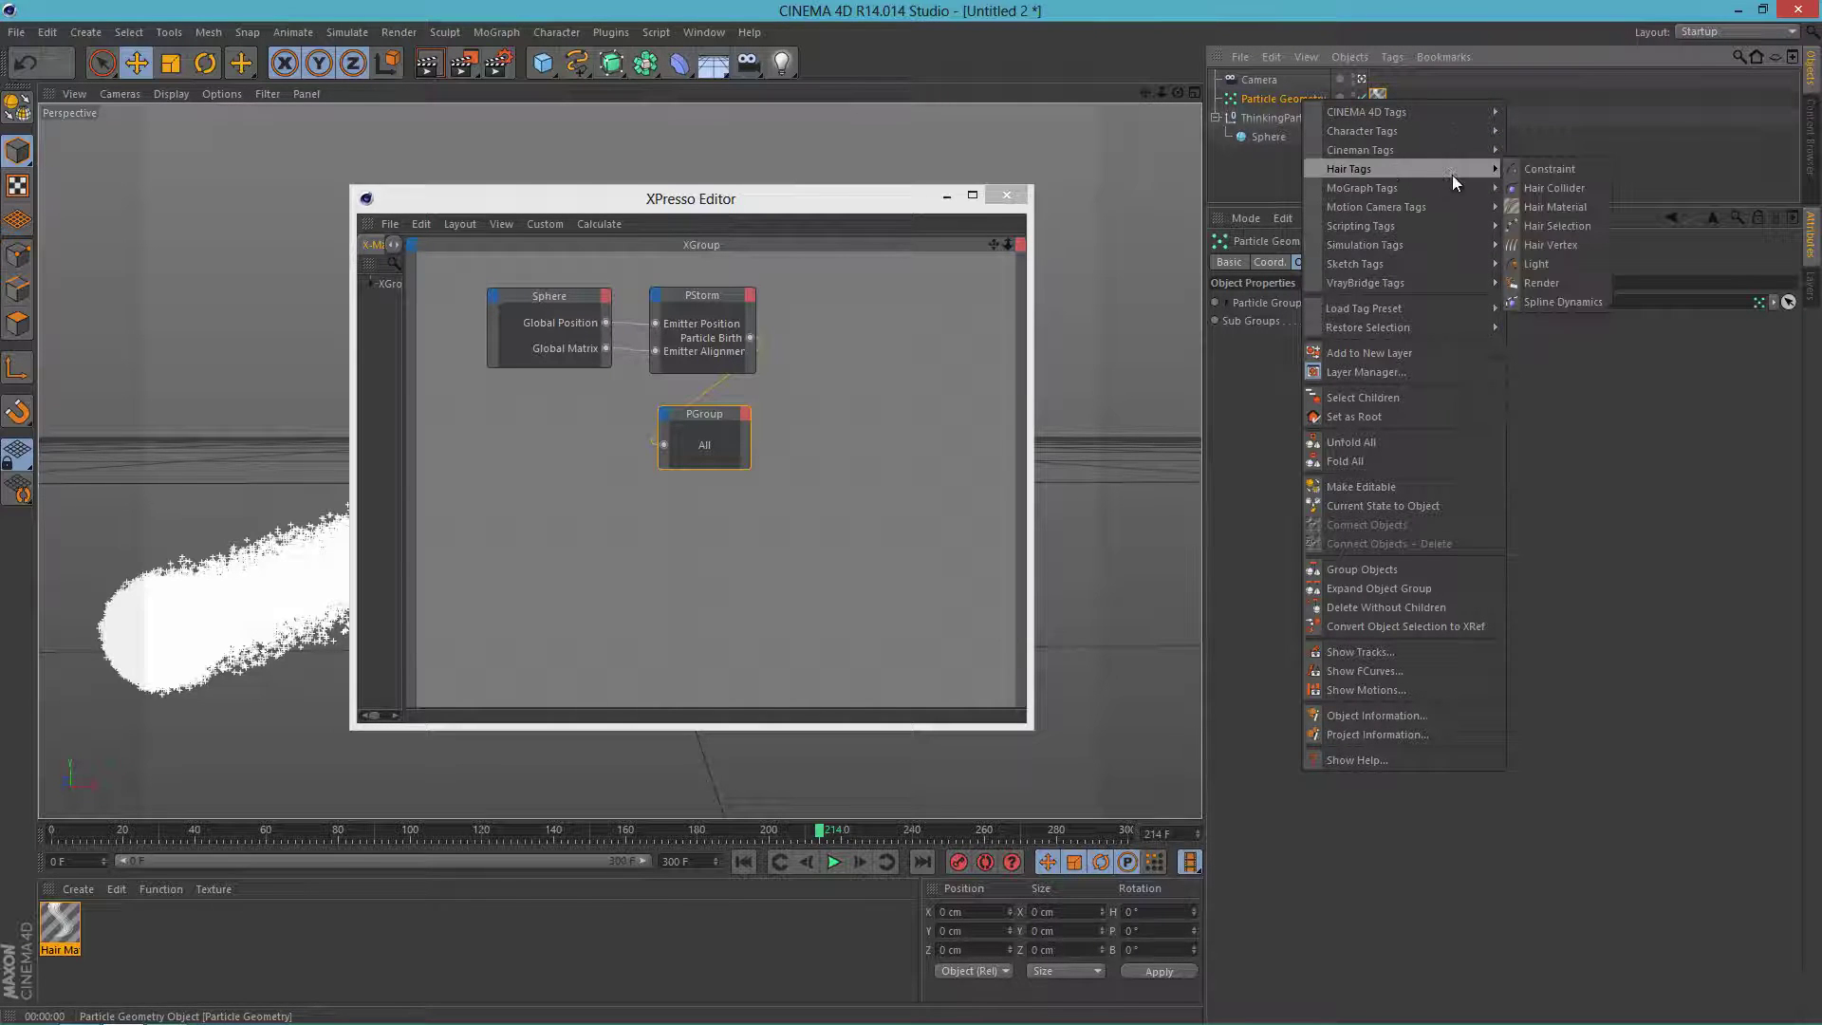
pyautogui.click(1564, 282)
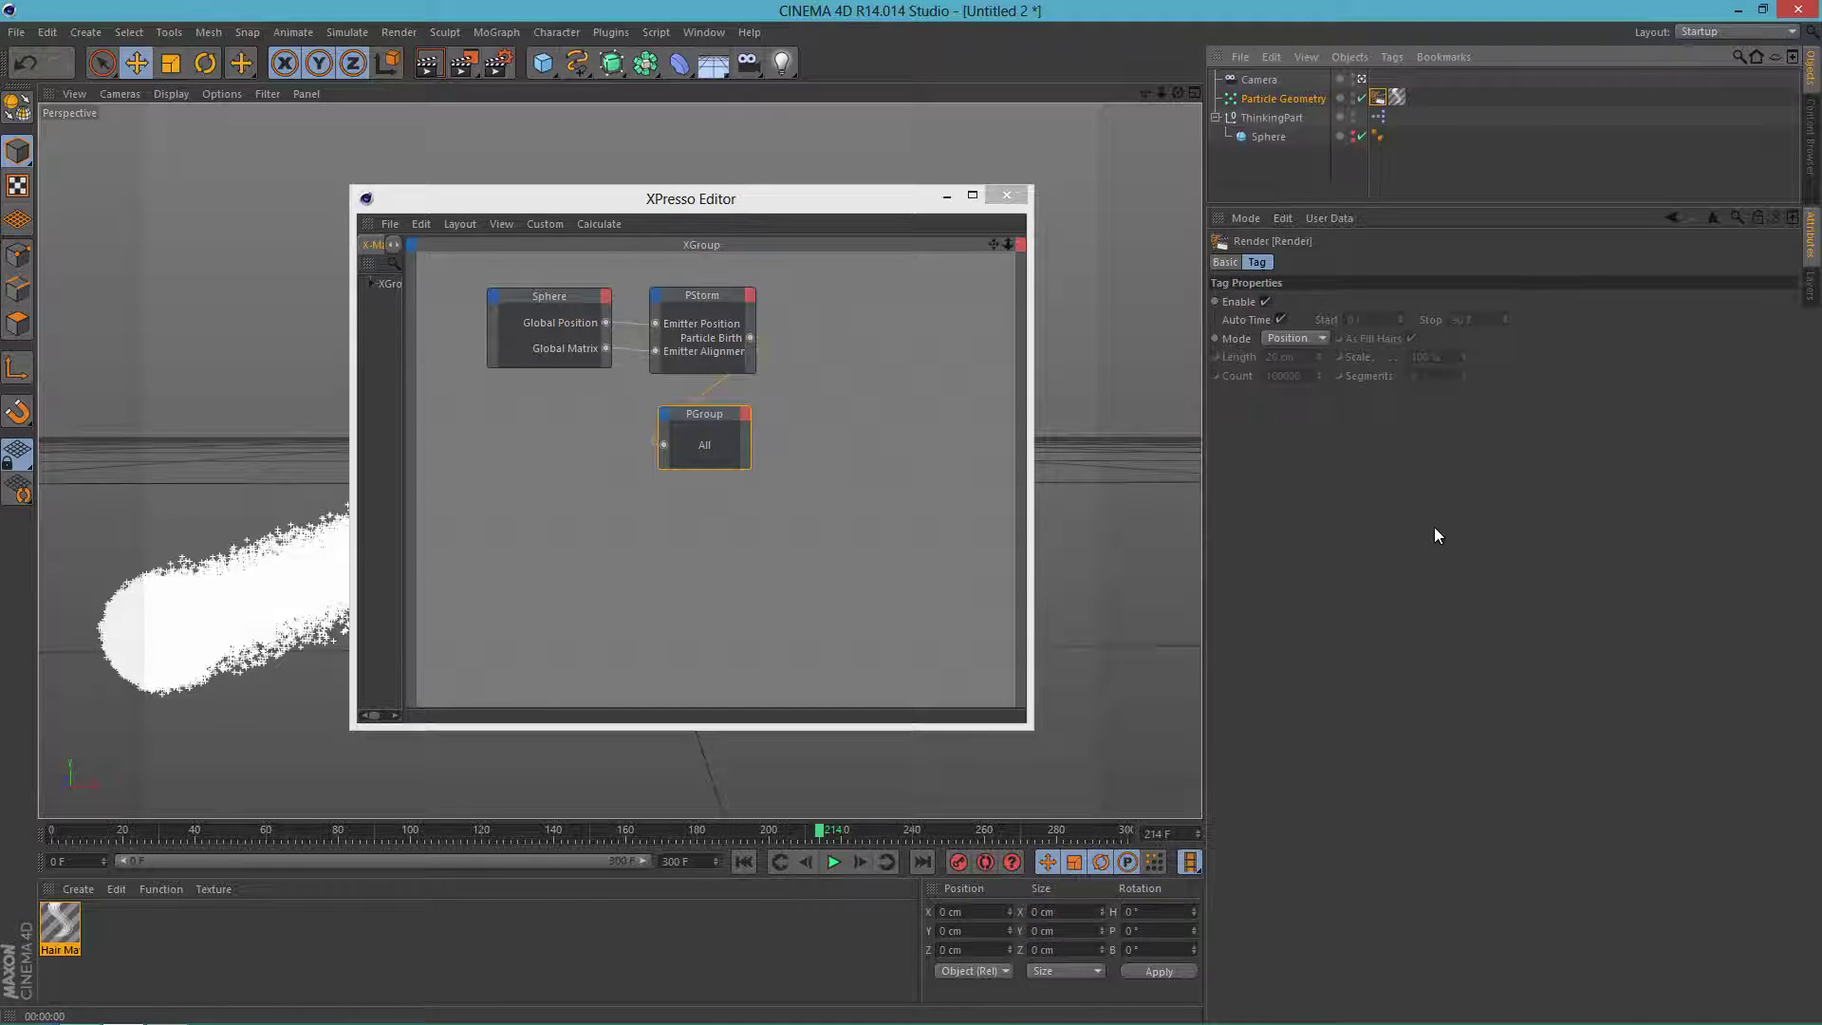
# - Close the XPresso editor, play from frame 0 to frame 151, and render the view
pyautogui.click(1008, 198)
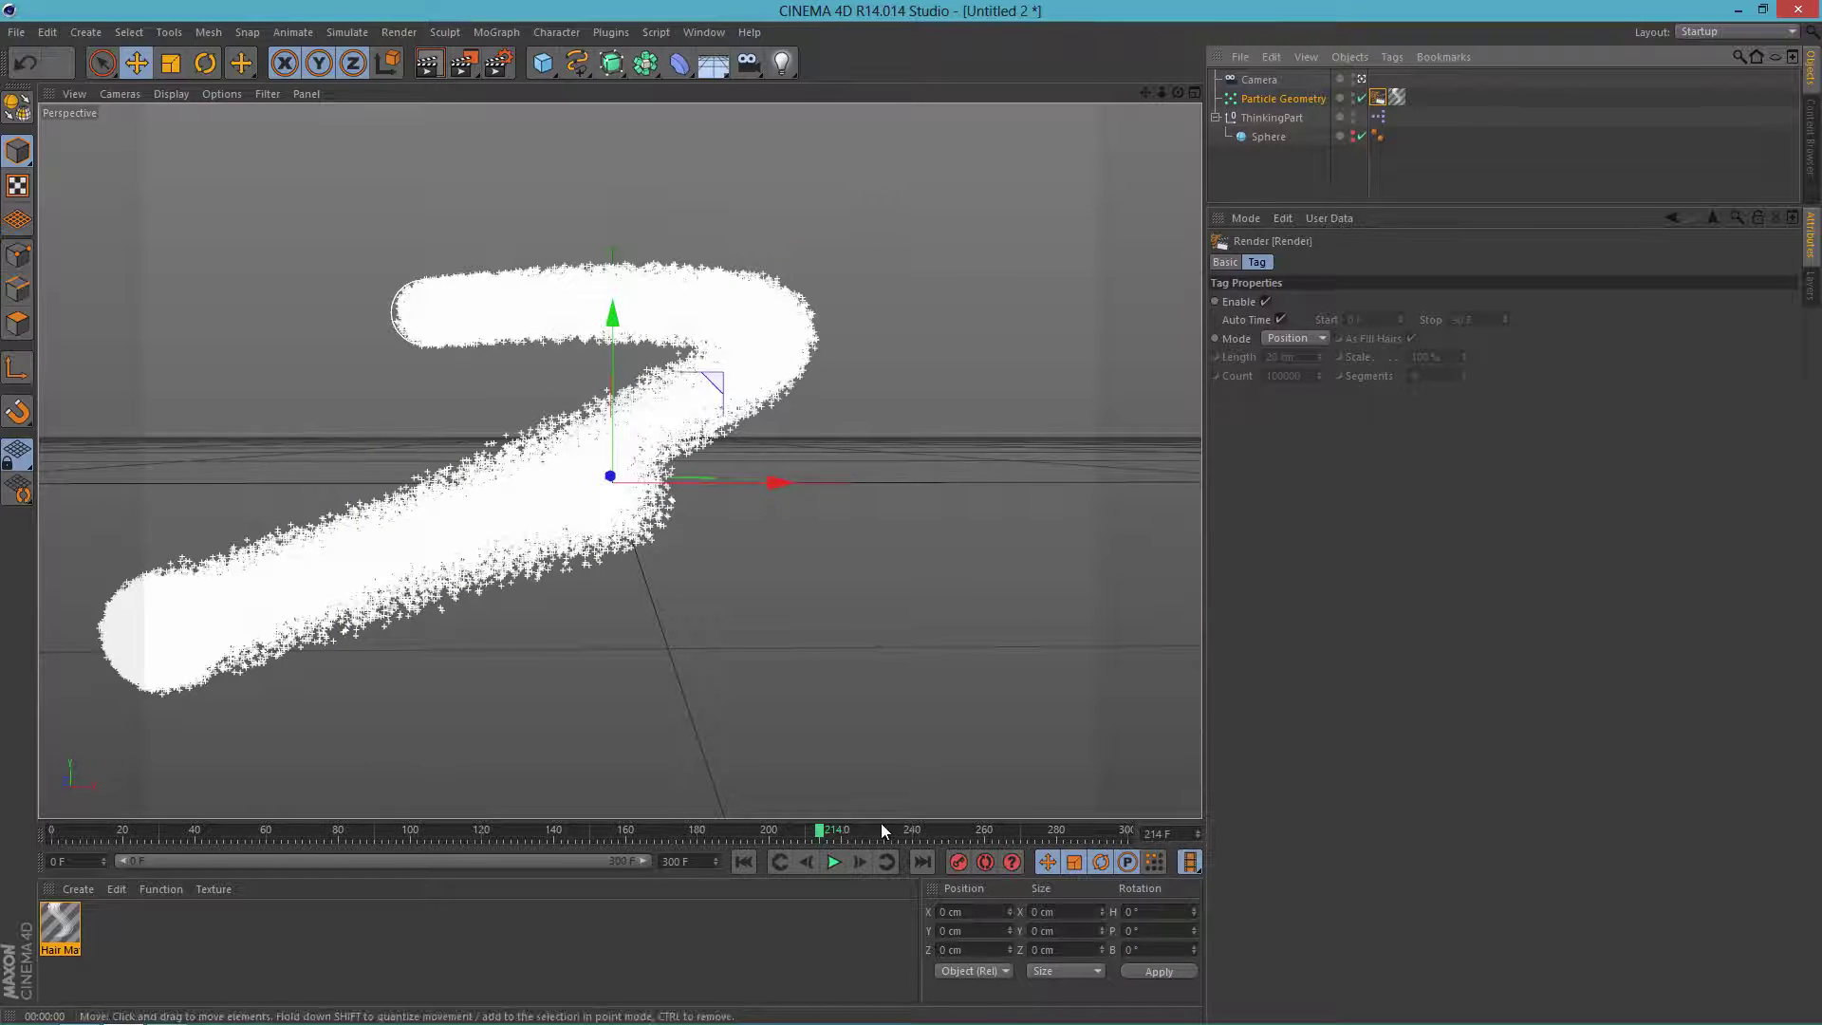
pyautogui.click(744, 861)
pyautogui.click(839, 866)
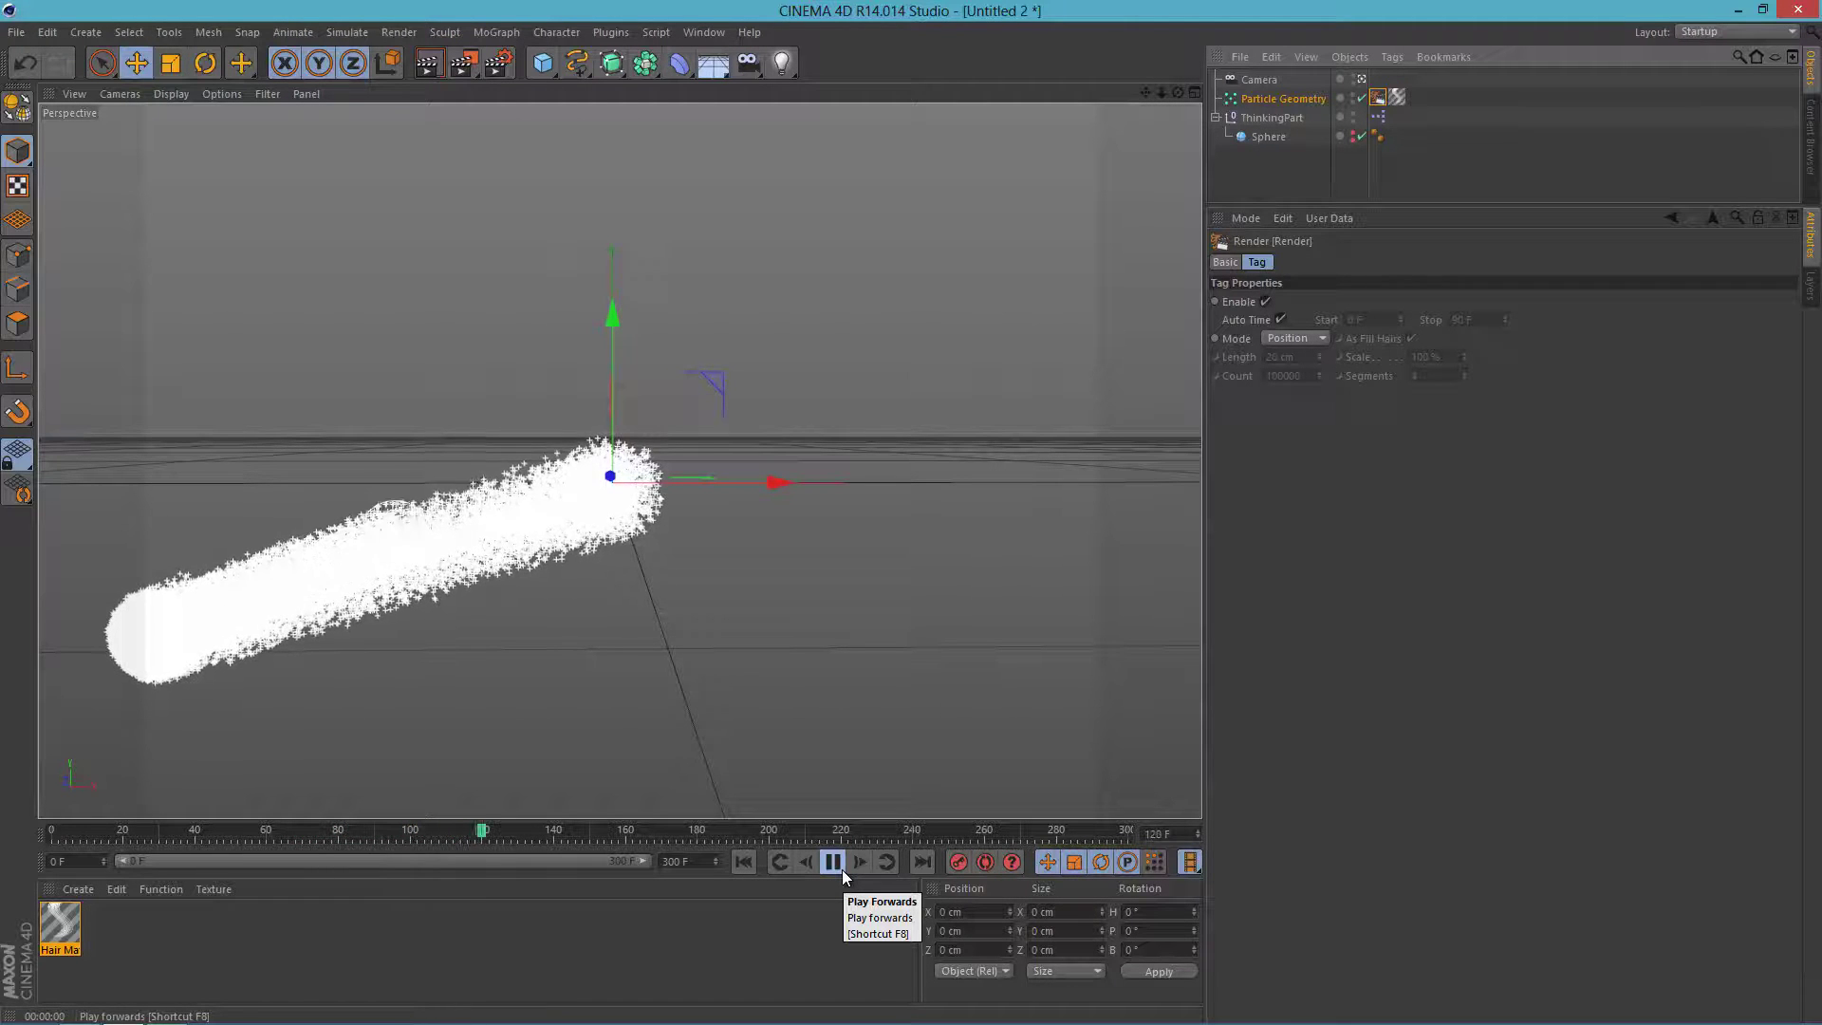
pyautogui.click(834, 861)
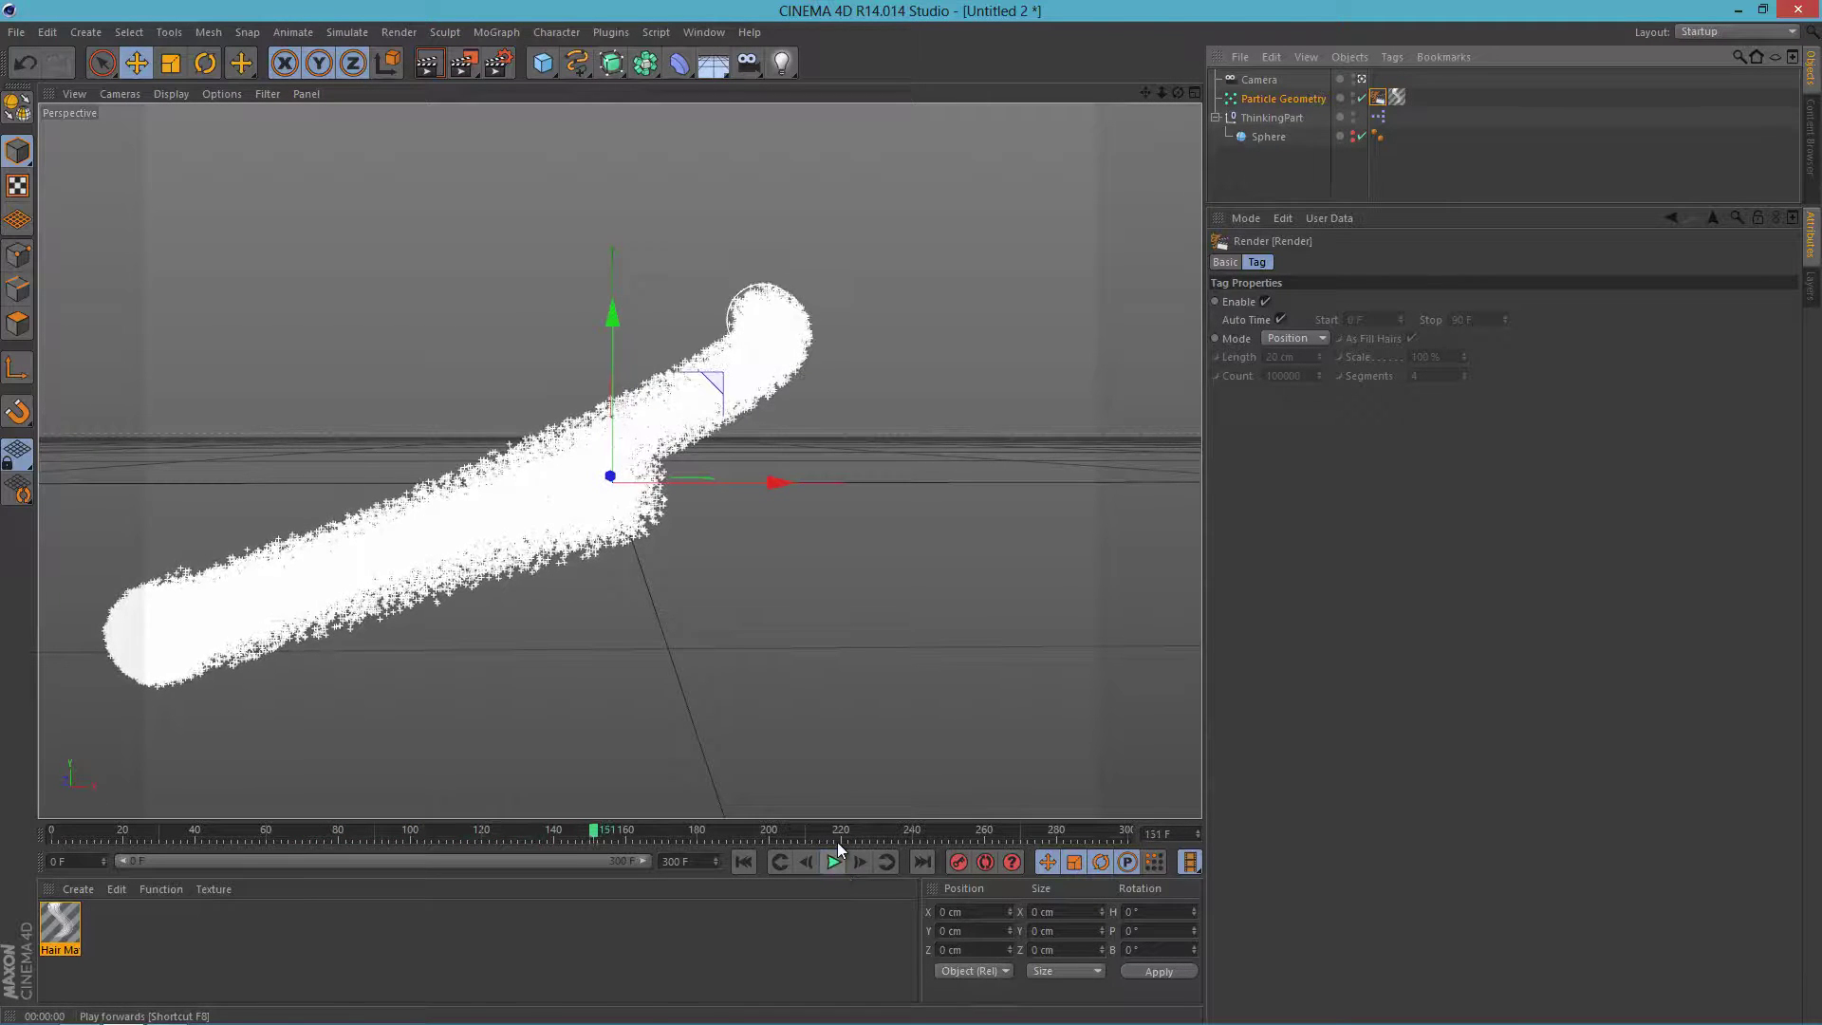
pyautogui.click(421, 68)
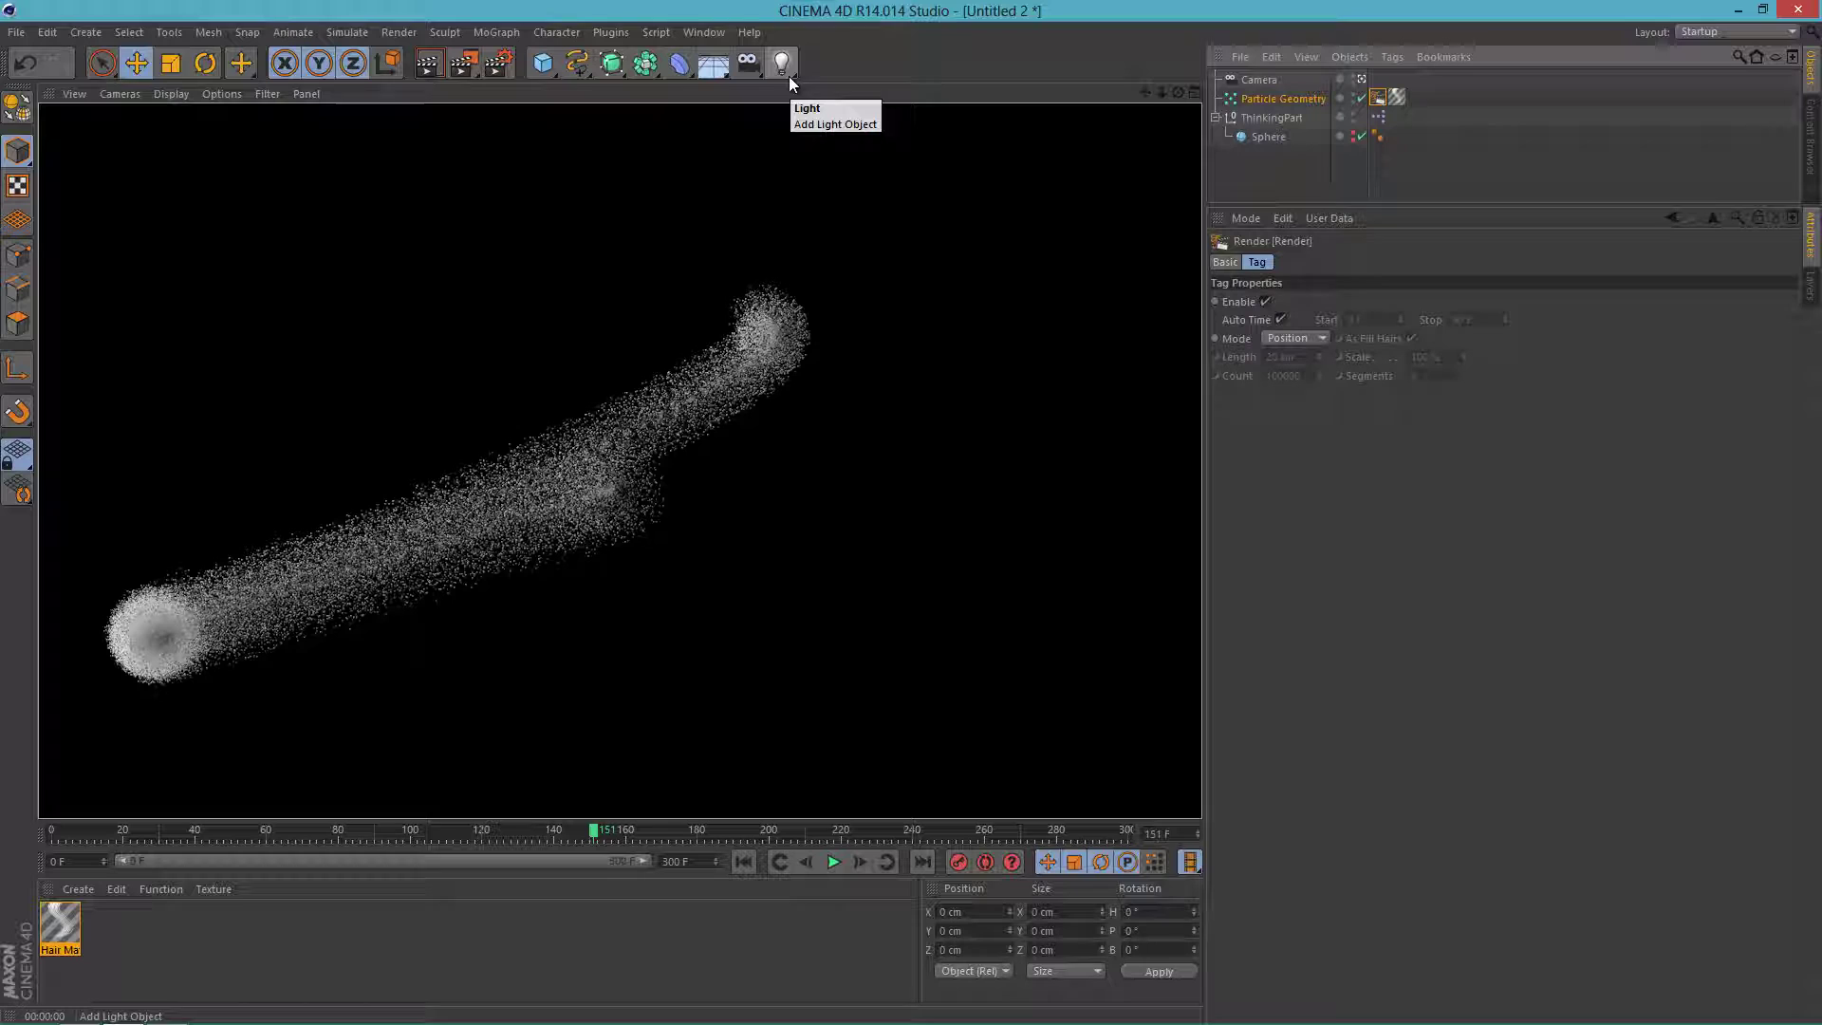
# - Add a new light and set its colour to a saturated red
pyautogui.moveTo(788, 76); pyautogui.dragTo(824, 102)
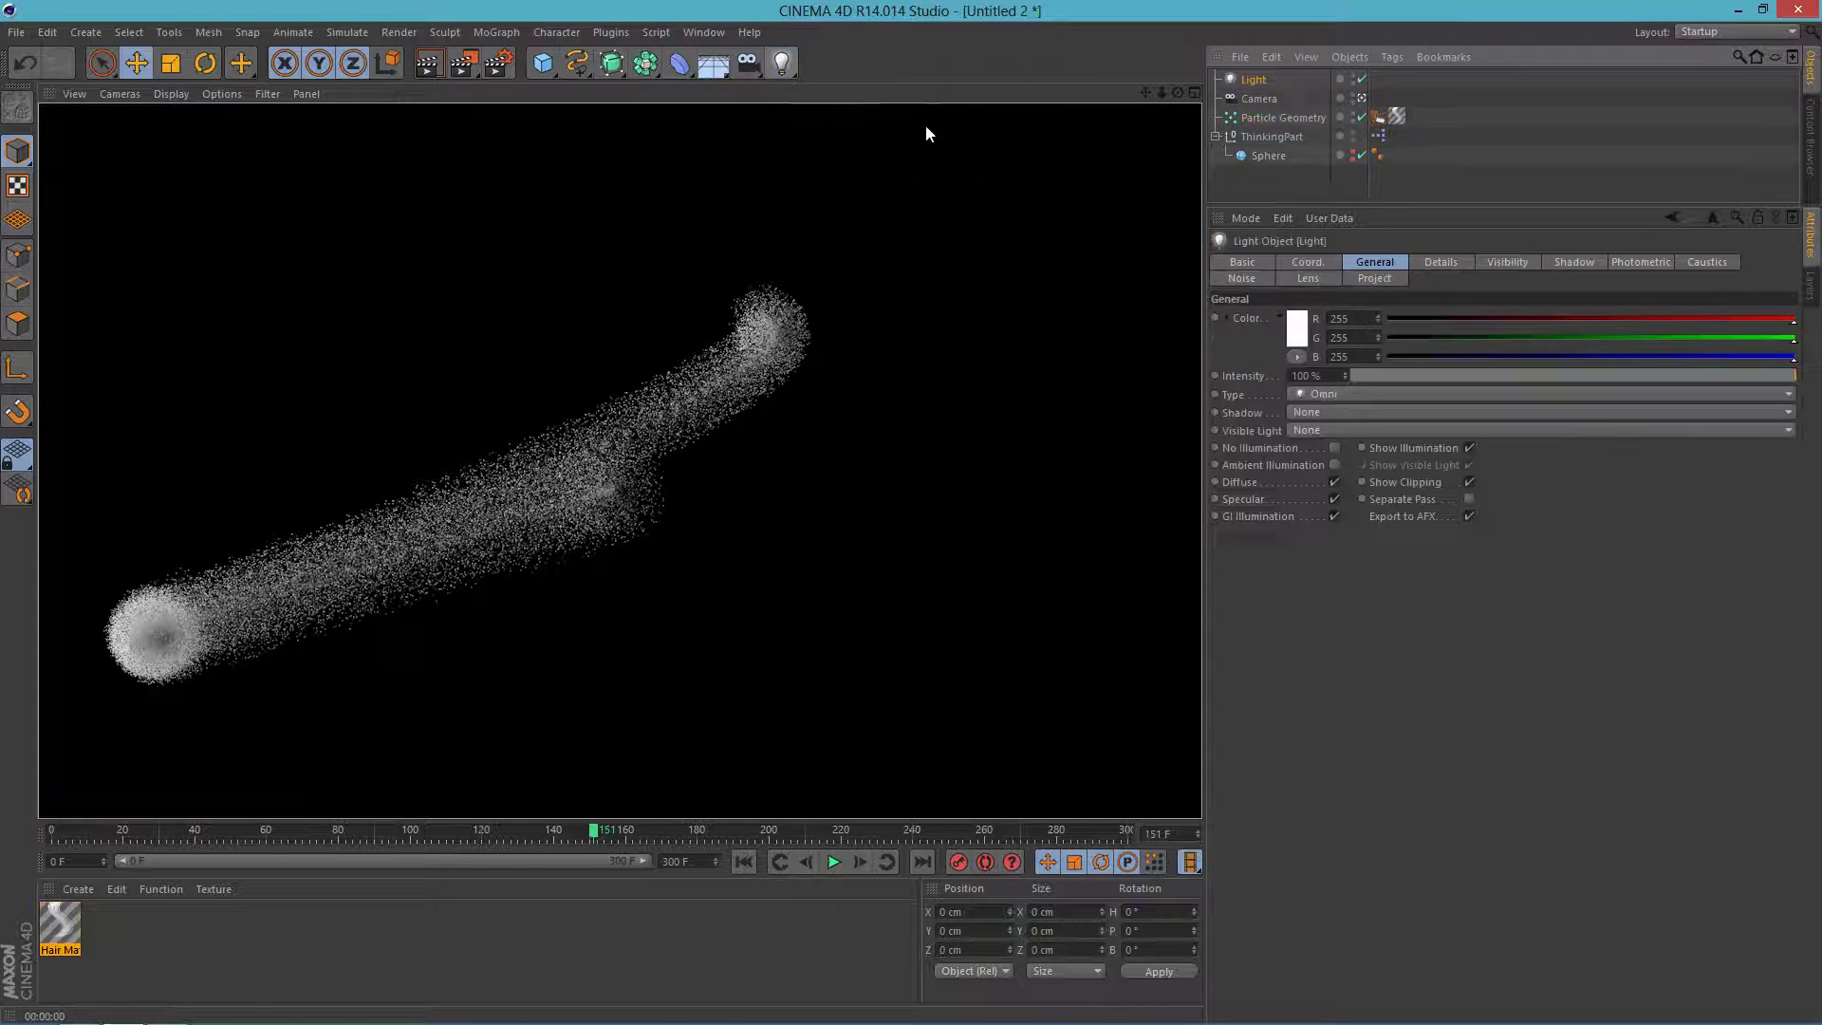
pyautogui.click(1297, 340)
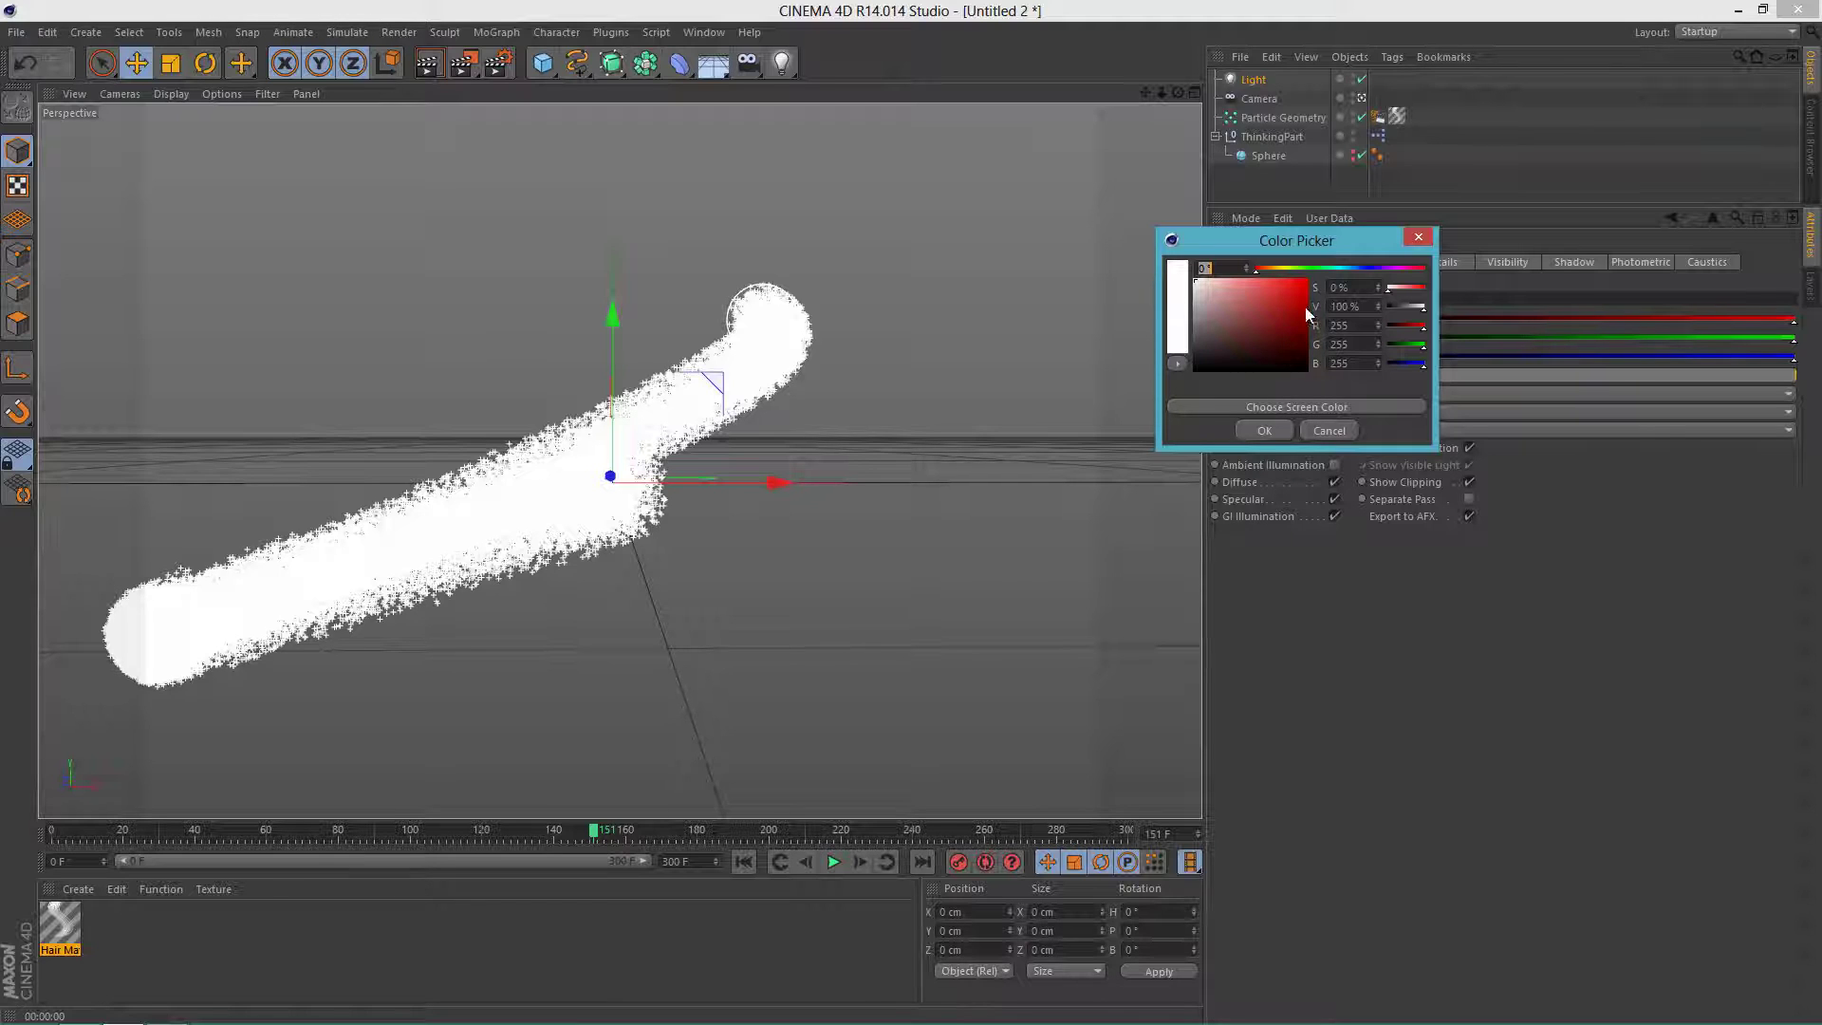
pyautogui.click(1262, 267)
pyautogui.moveTo(1276, 281); pyautogui.dragTo(1332, 280)
pyautogui.click(1265, 430)
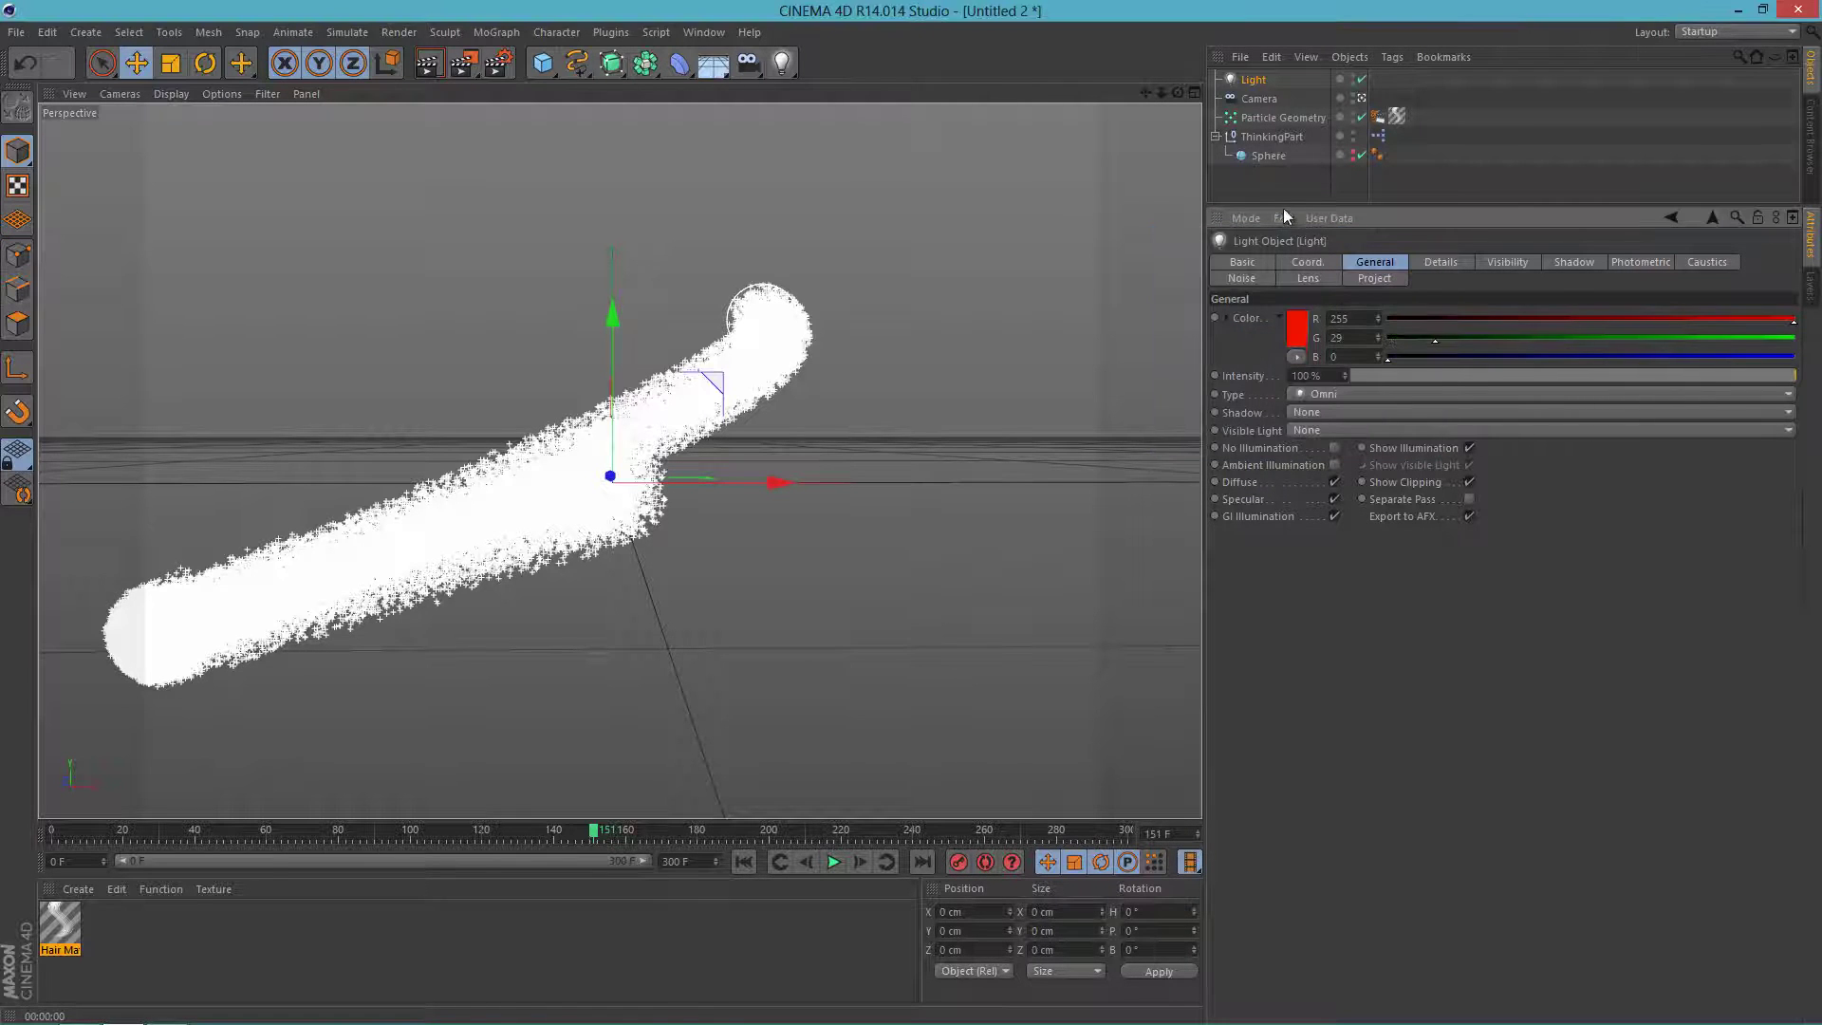
# - Raise the light to about 406 cm, set Z to 174.594 cm, then render the enlarged perspective view
pyautogui.moveTo(610, 361); pyautogui.dragTo(598, 211)
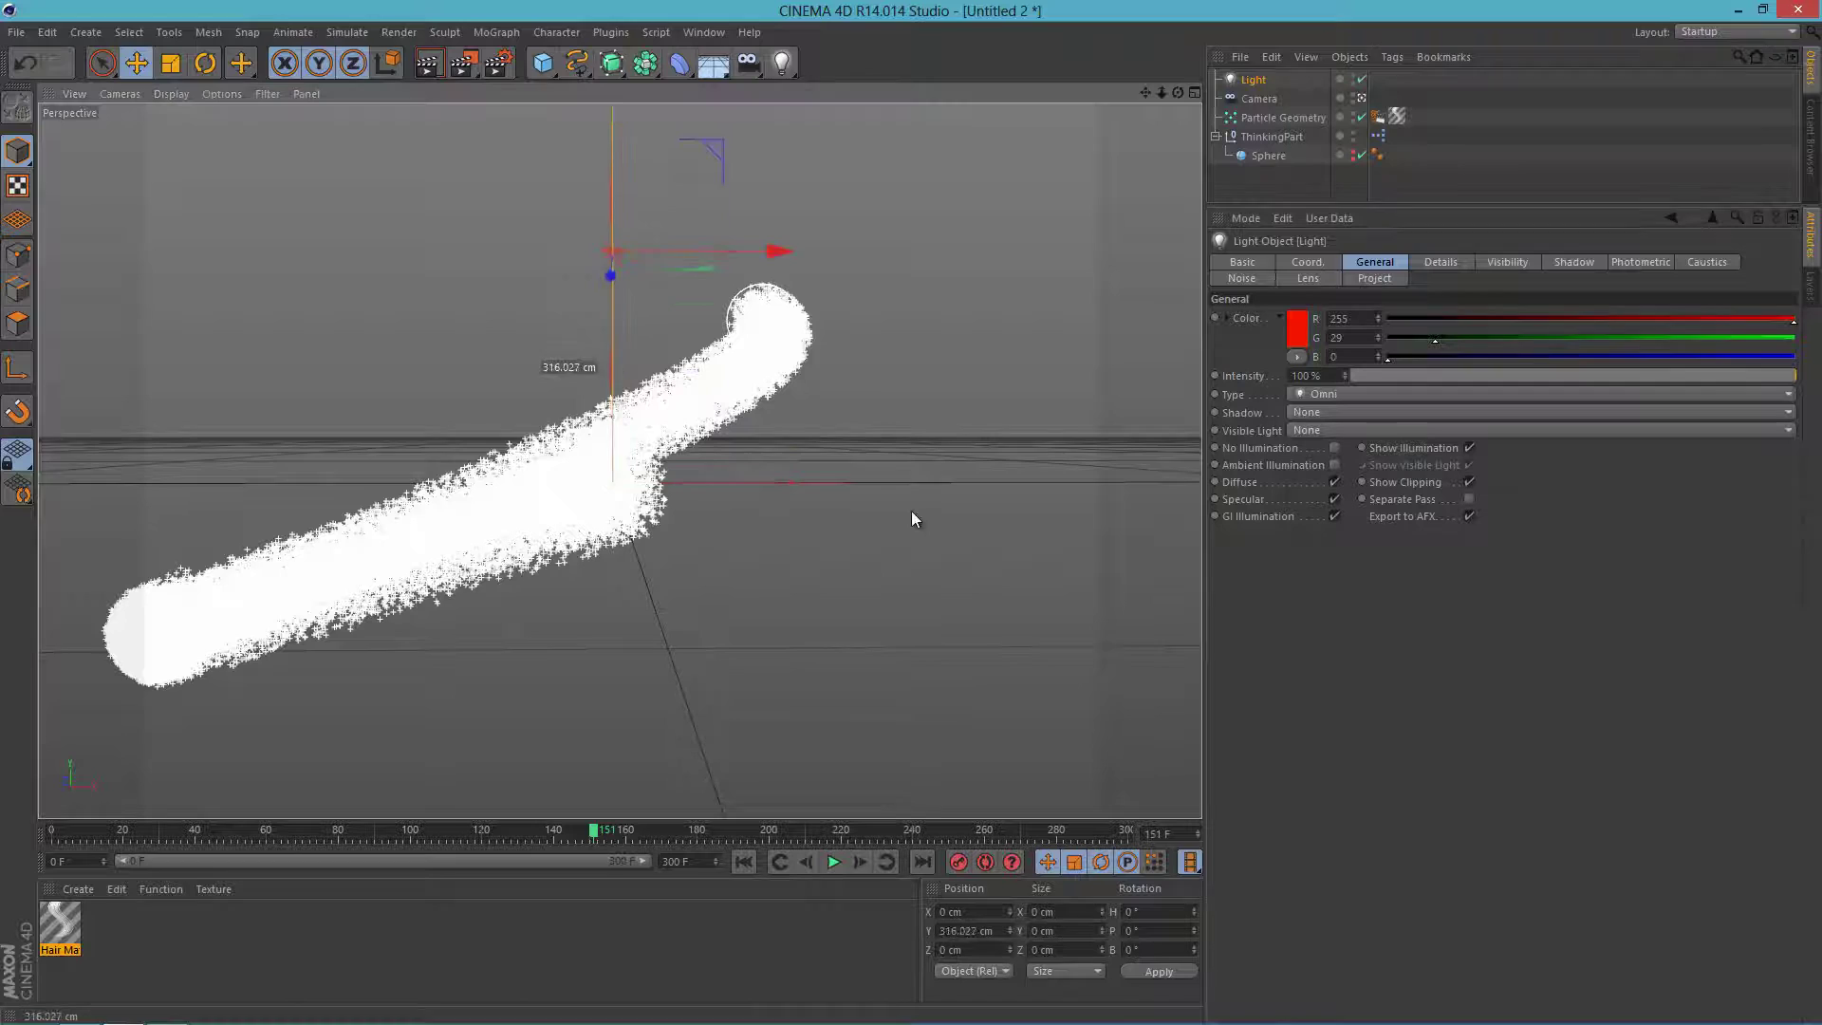
pyautogui.moveTo(913, 518); pyautogui.dragTo(965, 408)
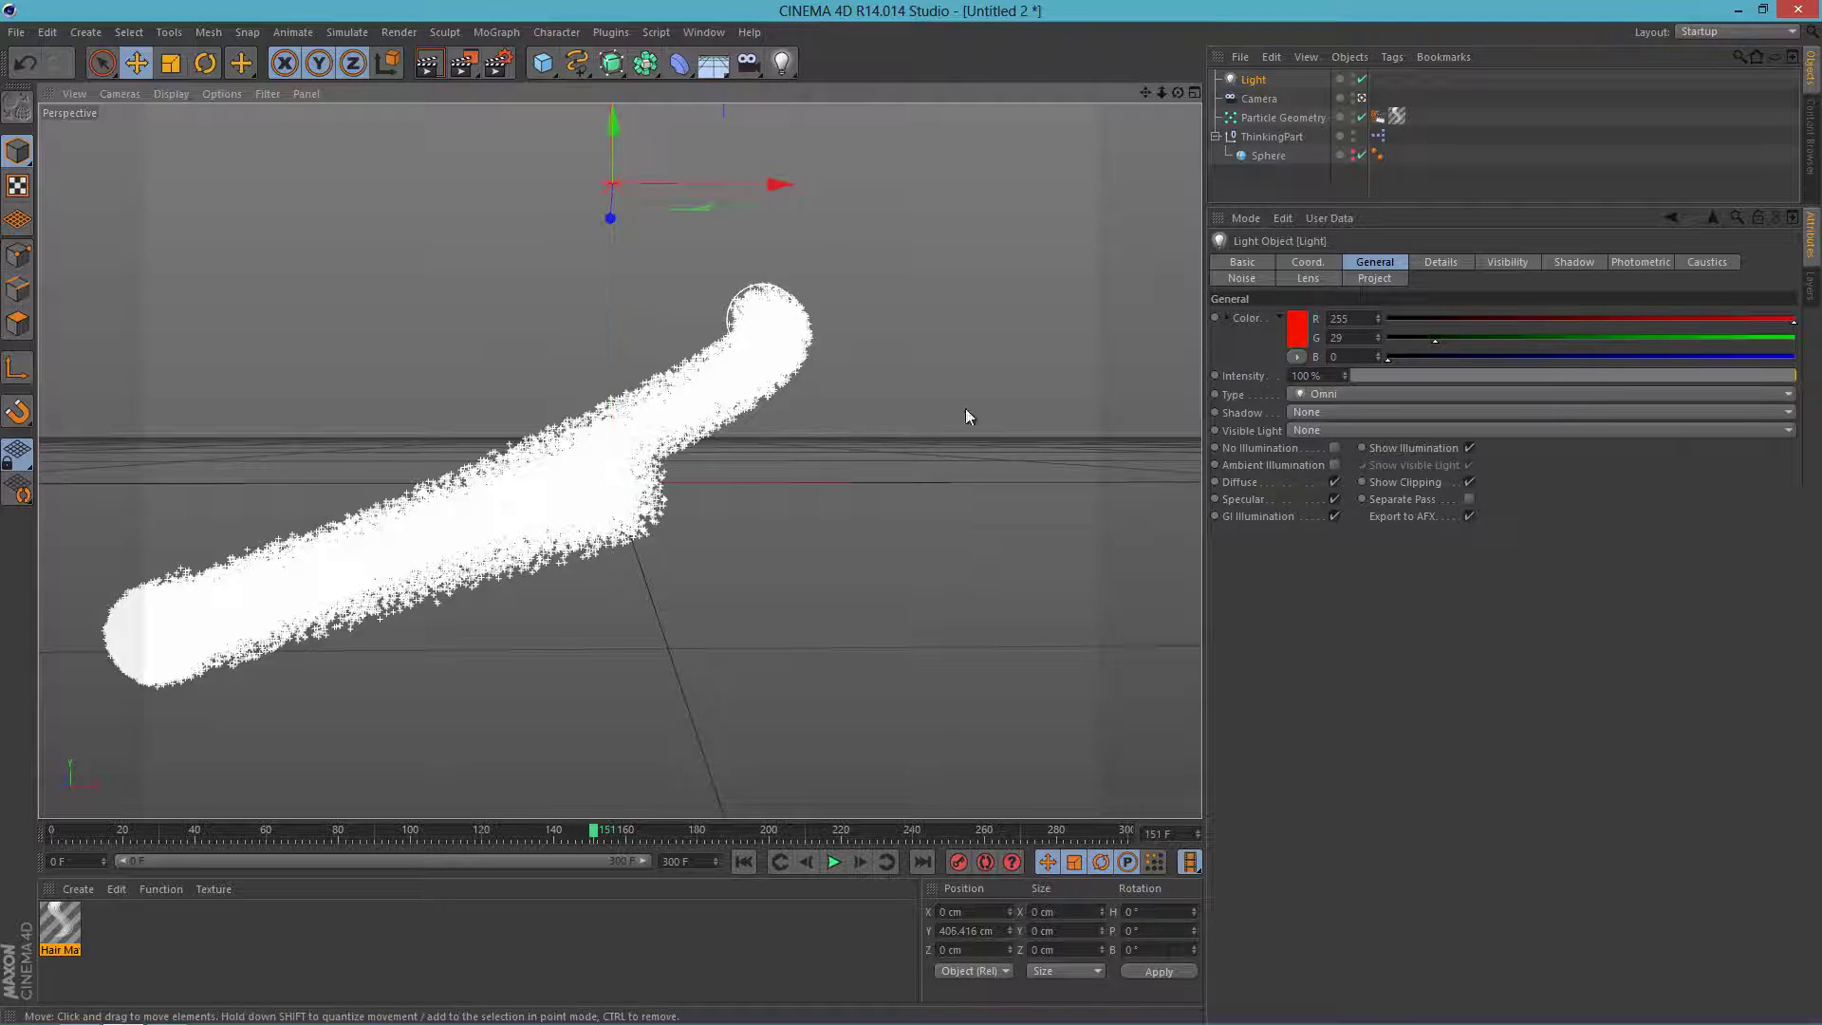
pyautogui.click(1362, 98)
pyautogui.middleClick(868, 441)
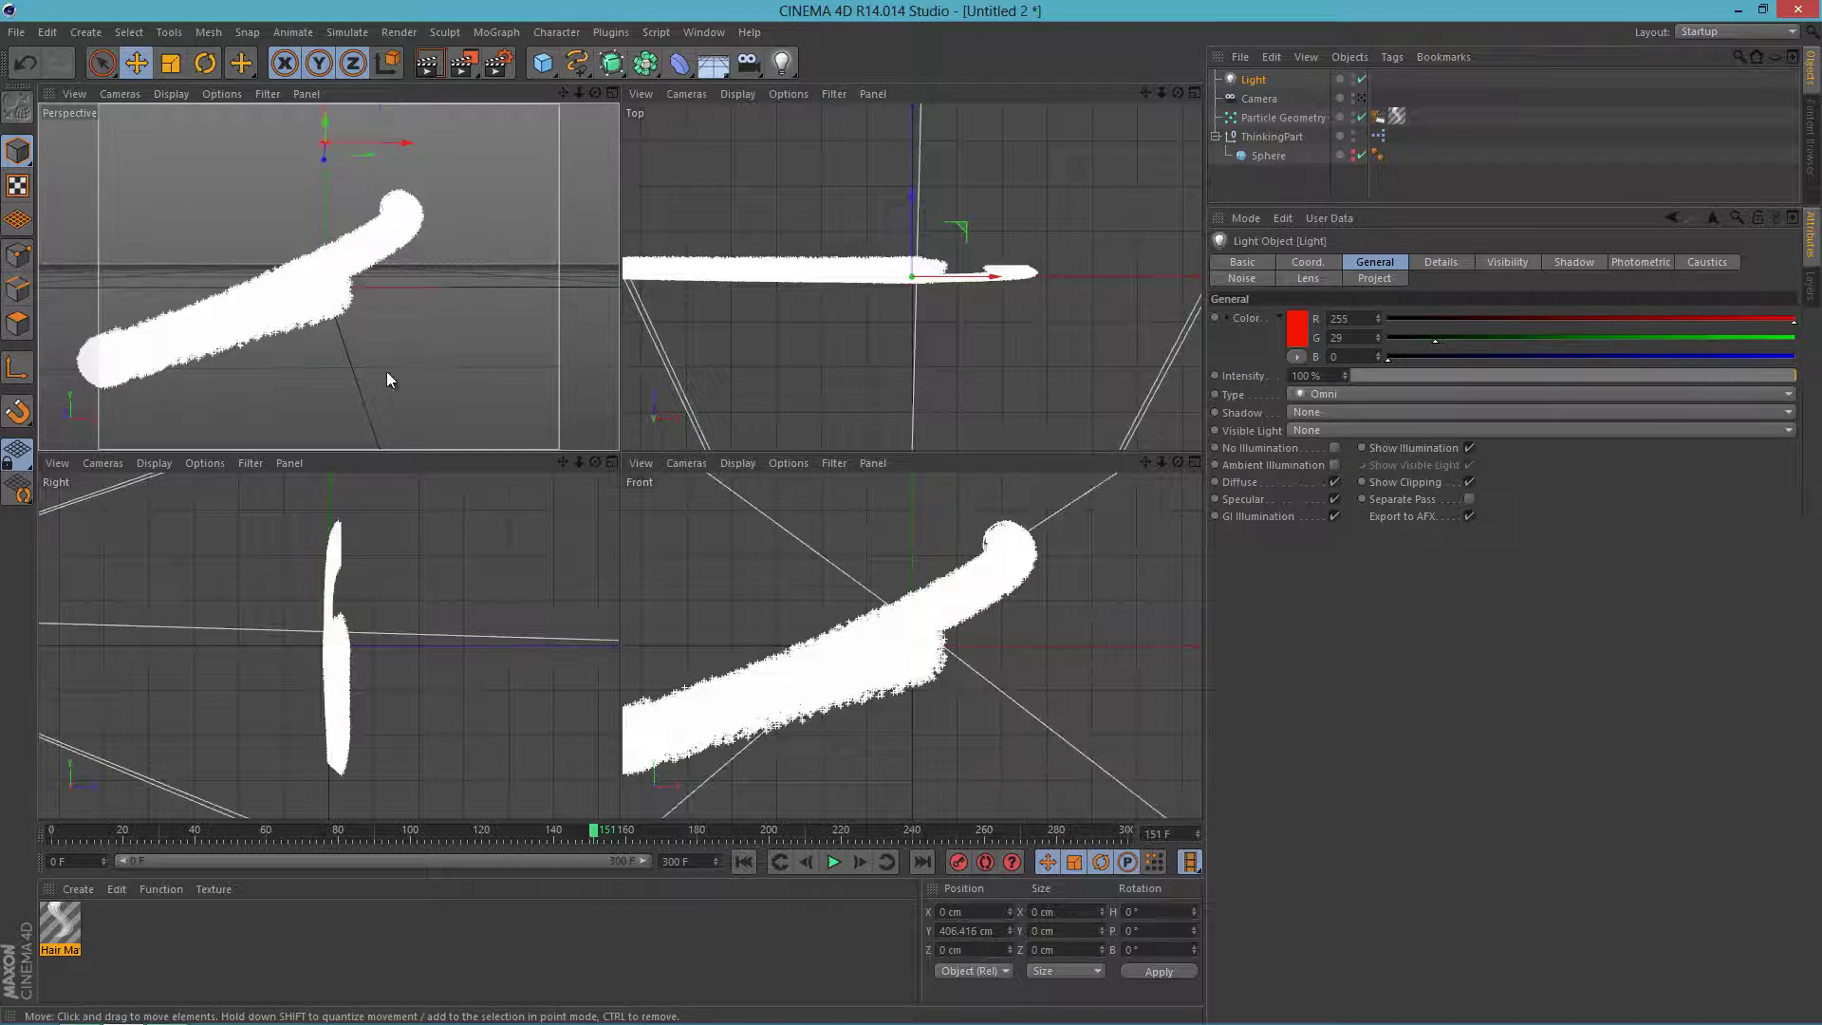
pyautogui.scroll(1, 808, 448)
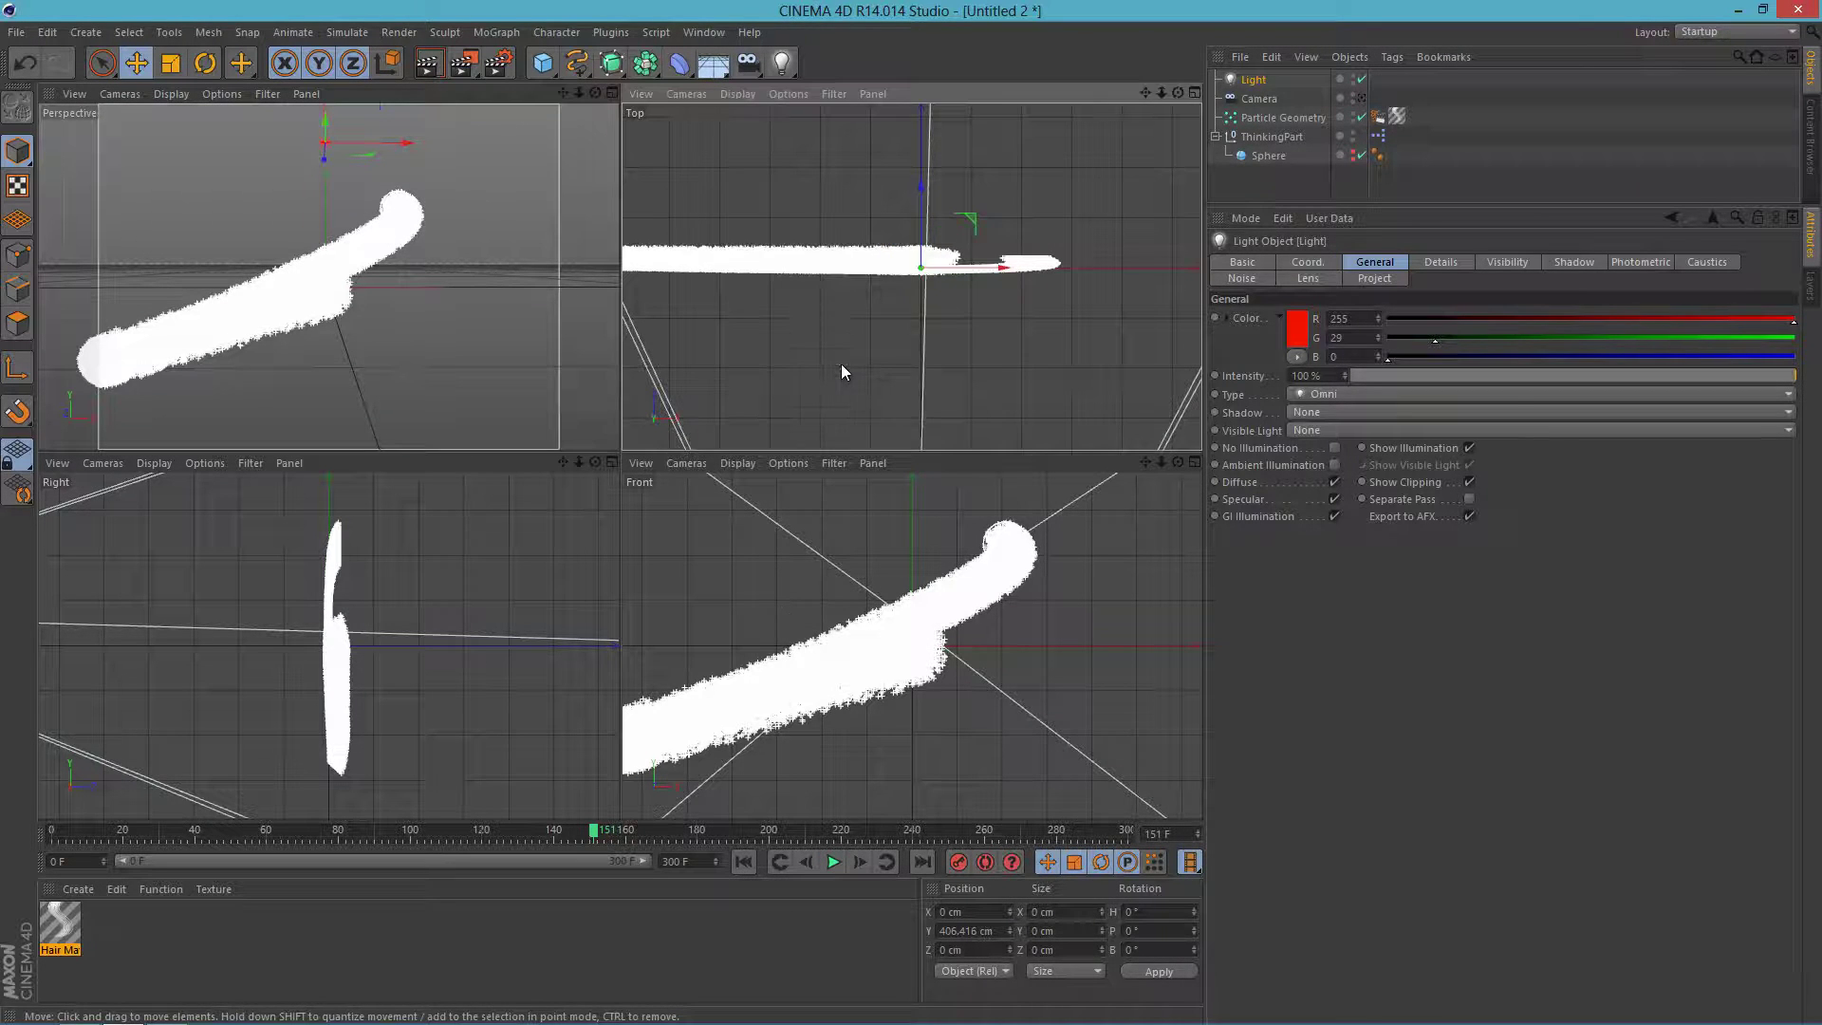
pyautogui.scroll(-2, 841, 365)
pyautogui.moveTo(886, 222); pyautogui.dragTo(880, 192)
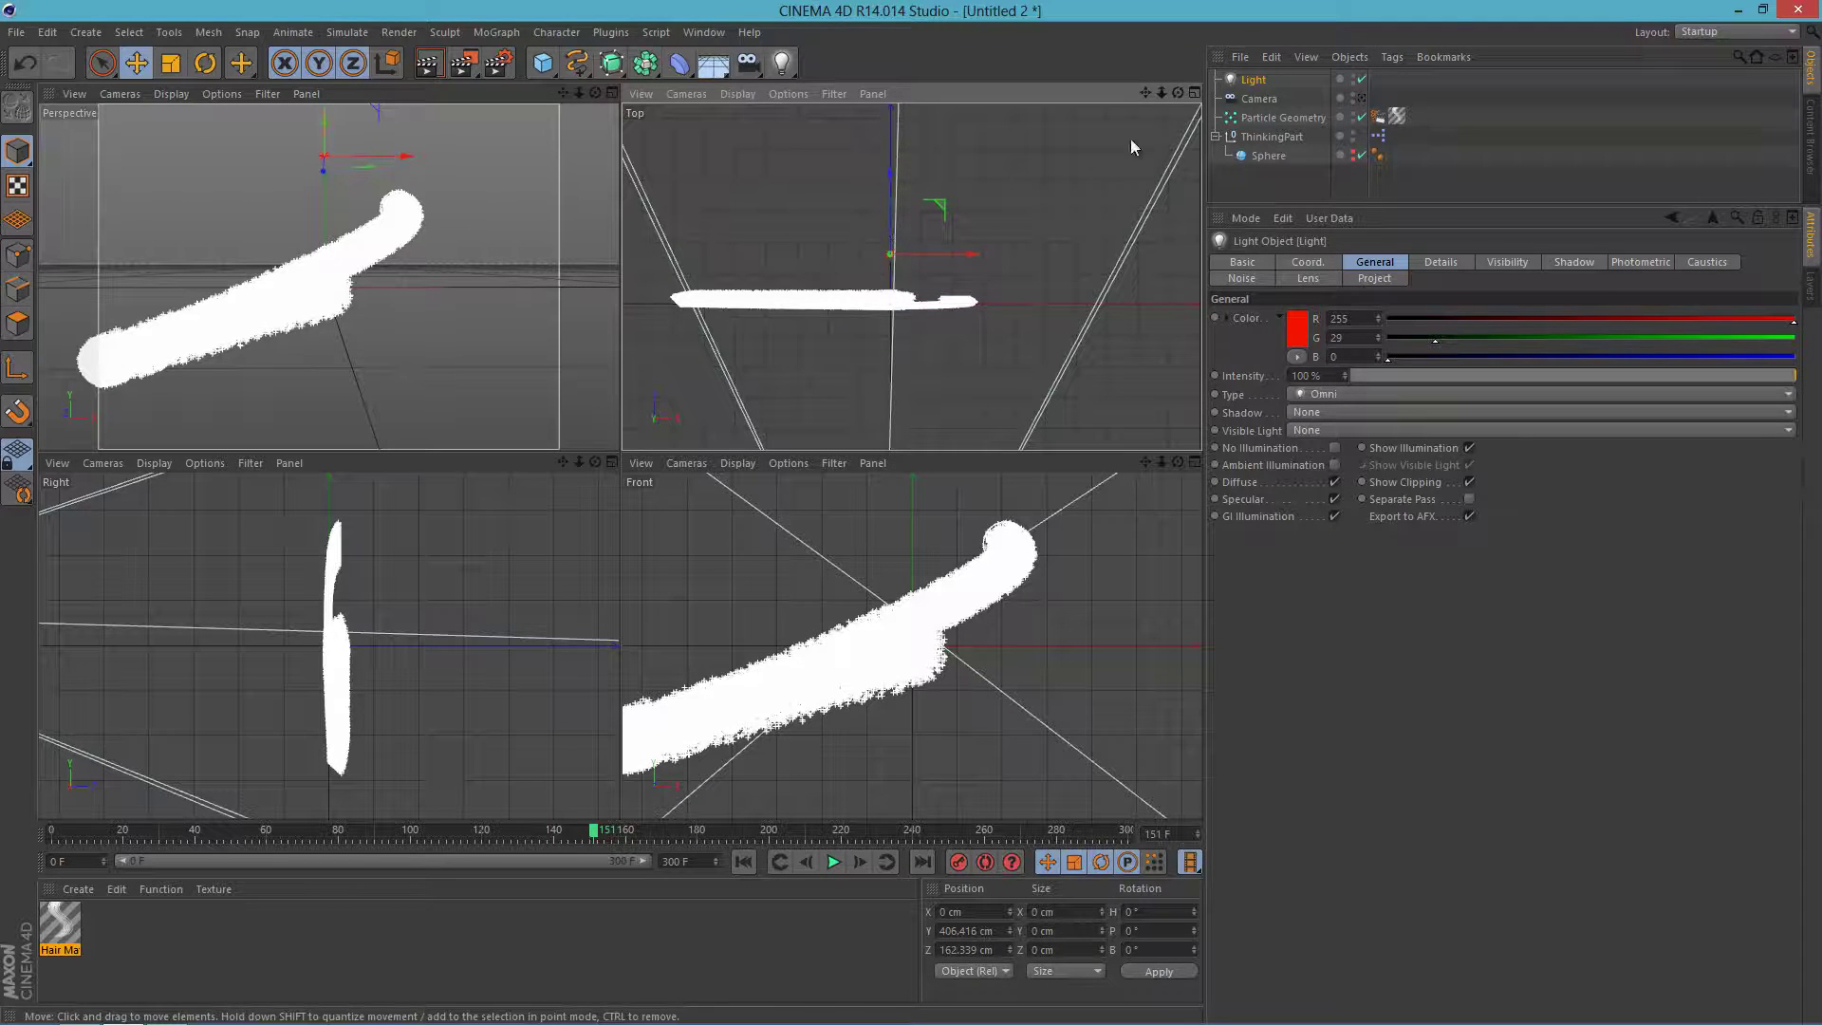
pyautogui.middleClick(362, 344)
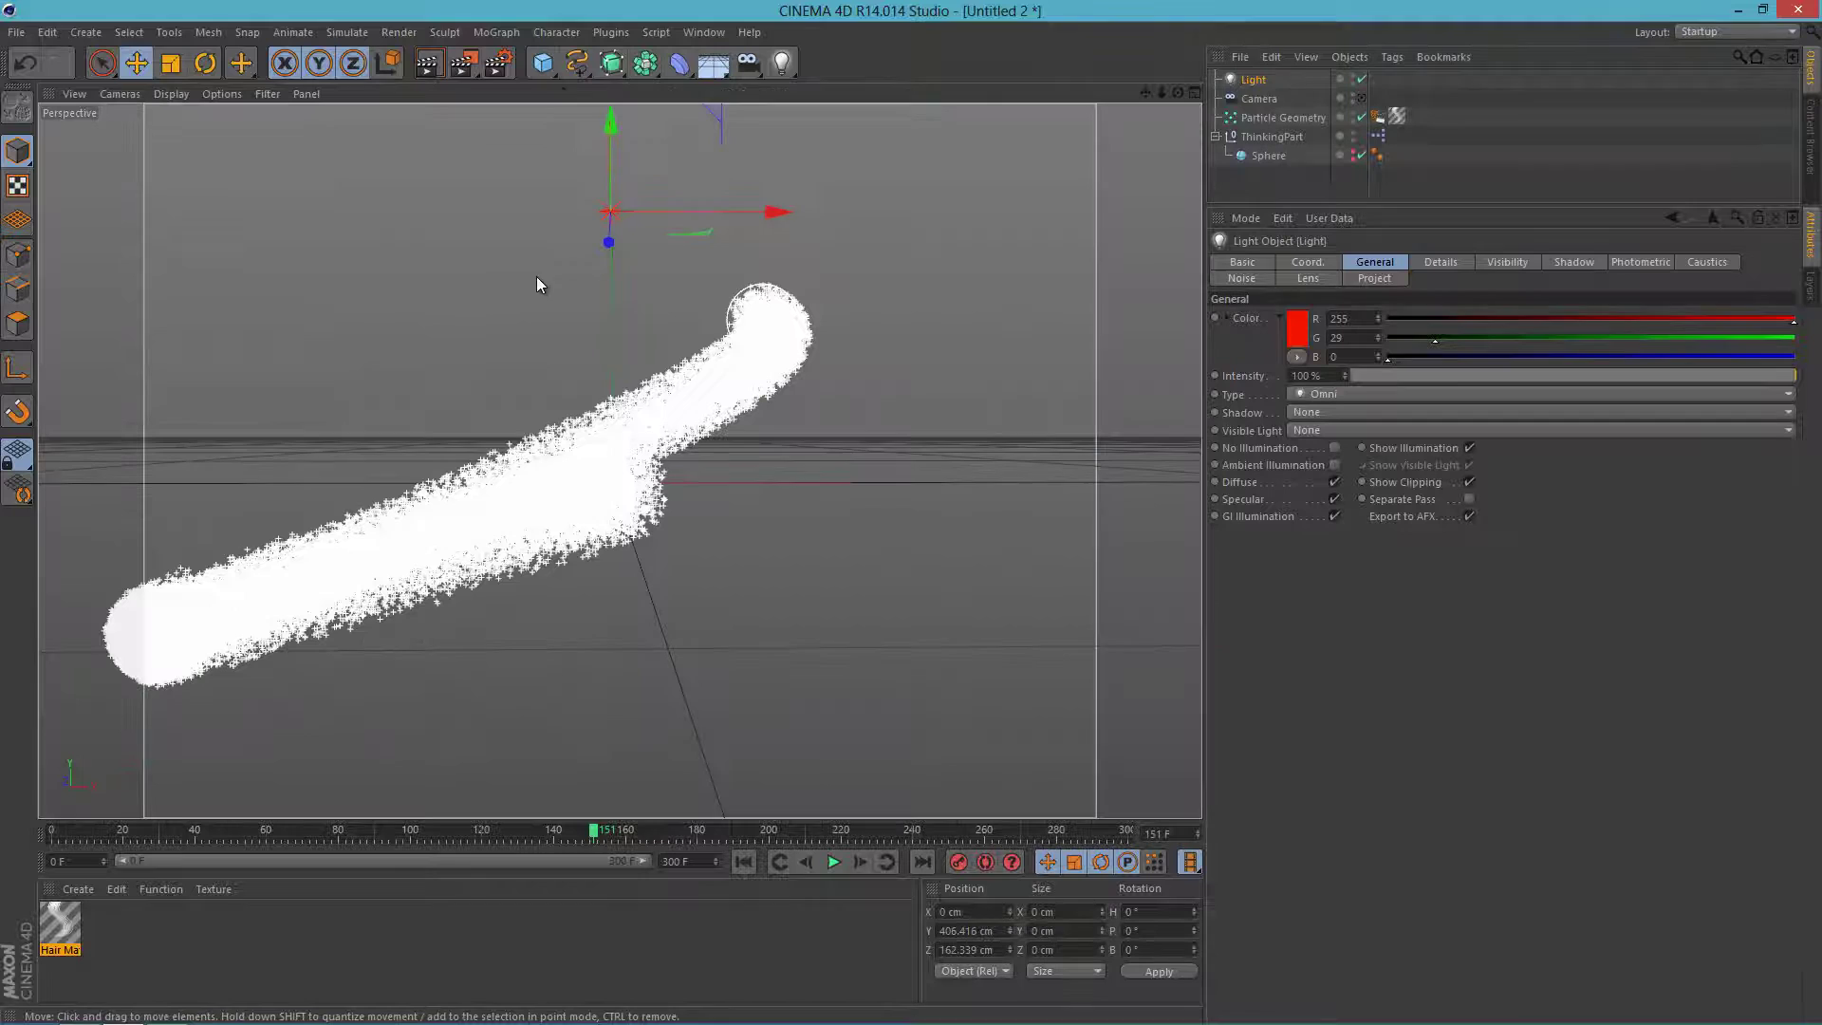
pyautogui.click(430, 64)
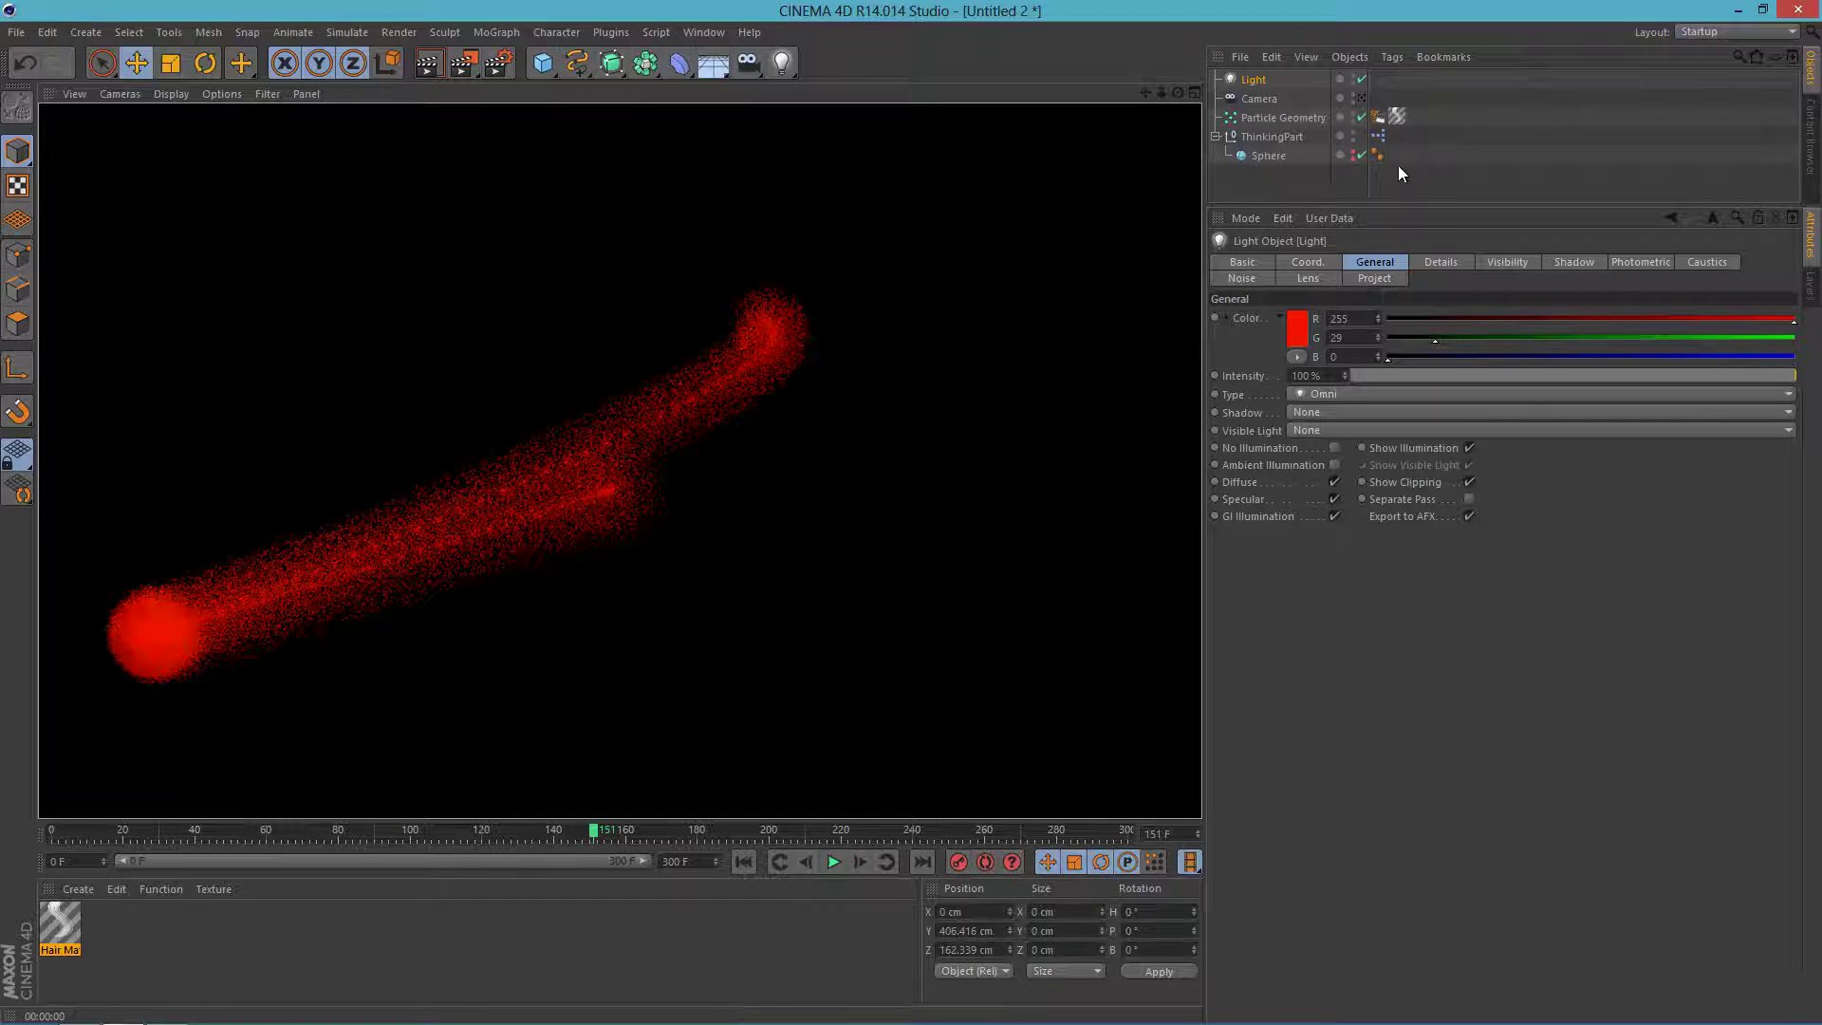
# - Open ThinkingPart's XPresso graph and add an enlarged P Pass node
pyautogui.doubleClick(1379, 134)
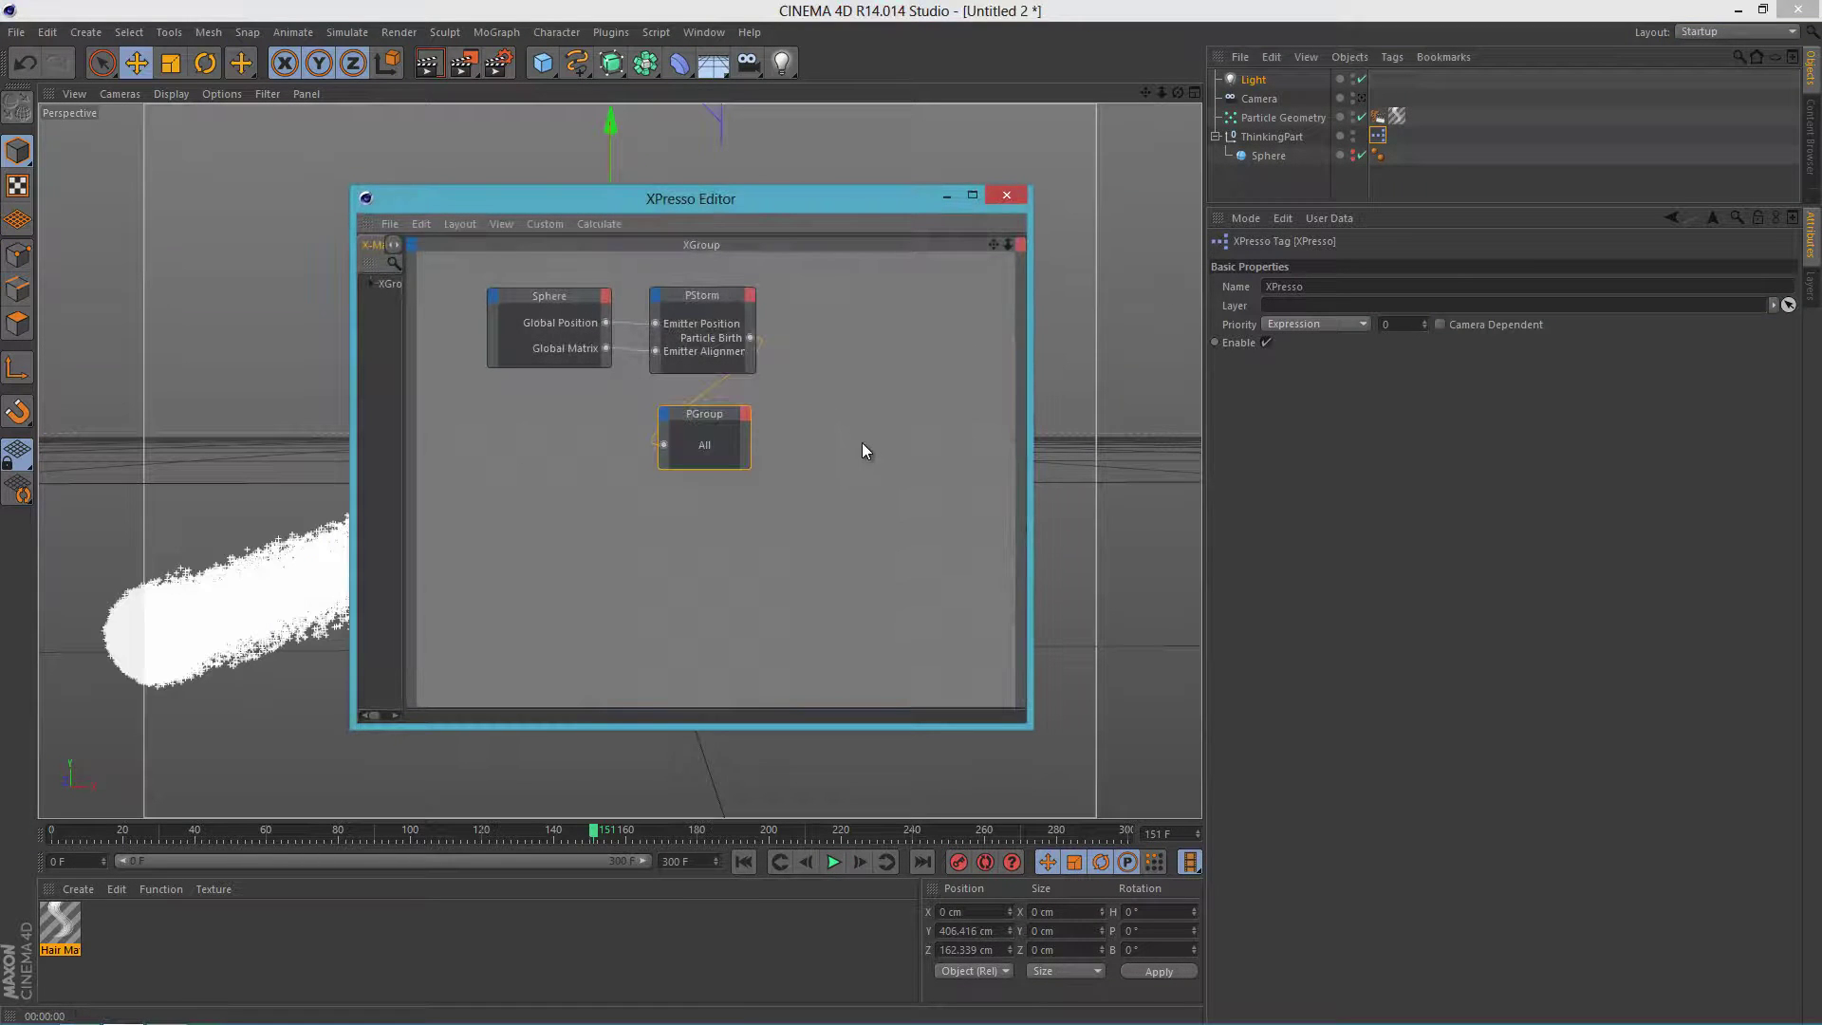
pyautogui.rightClick(858, 351)
pyautogui.moveTo(951, 361)
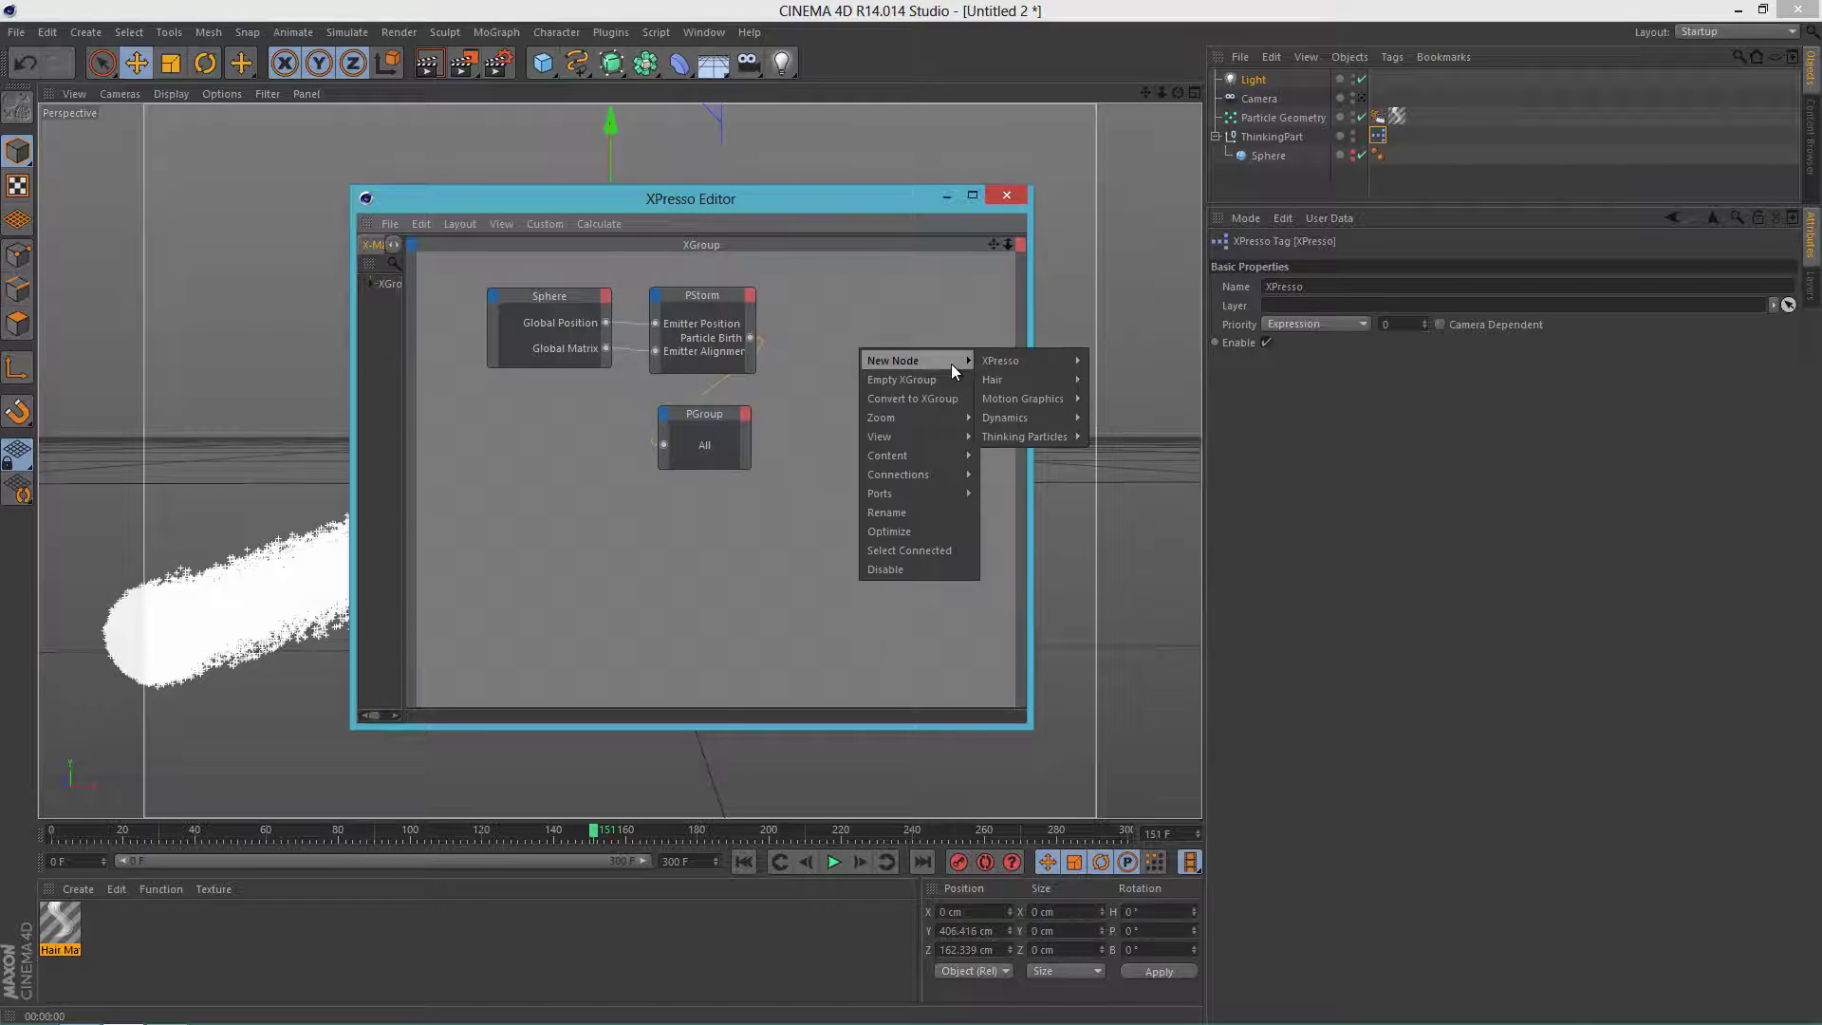
pyautogui.moveTo(1022, 363)
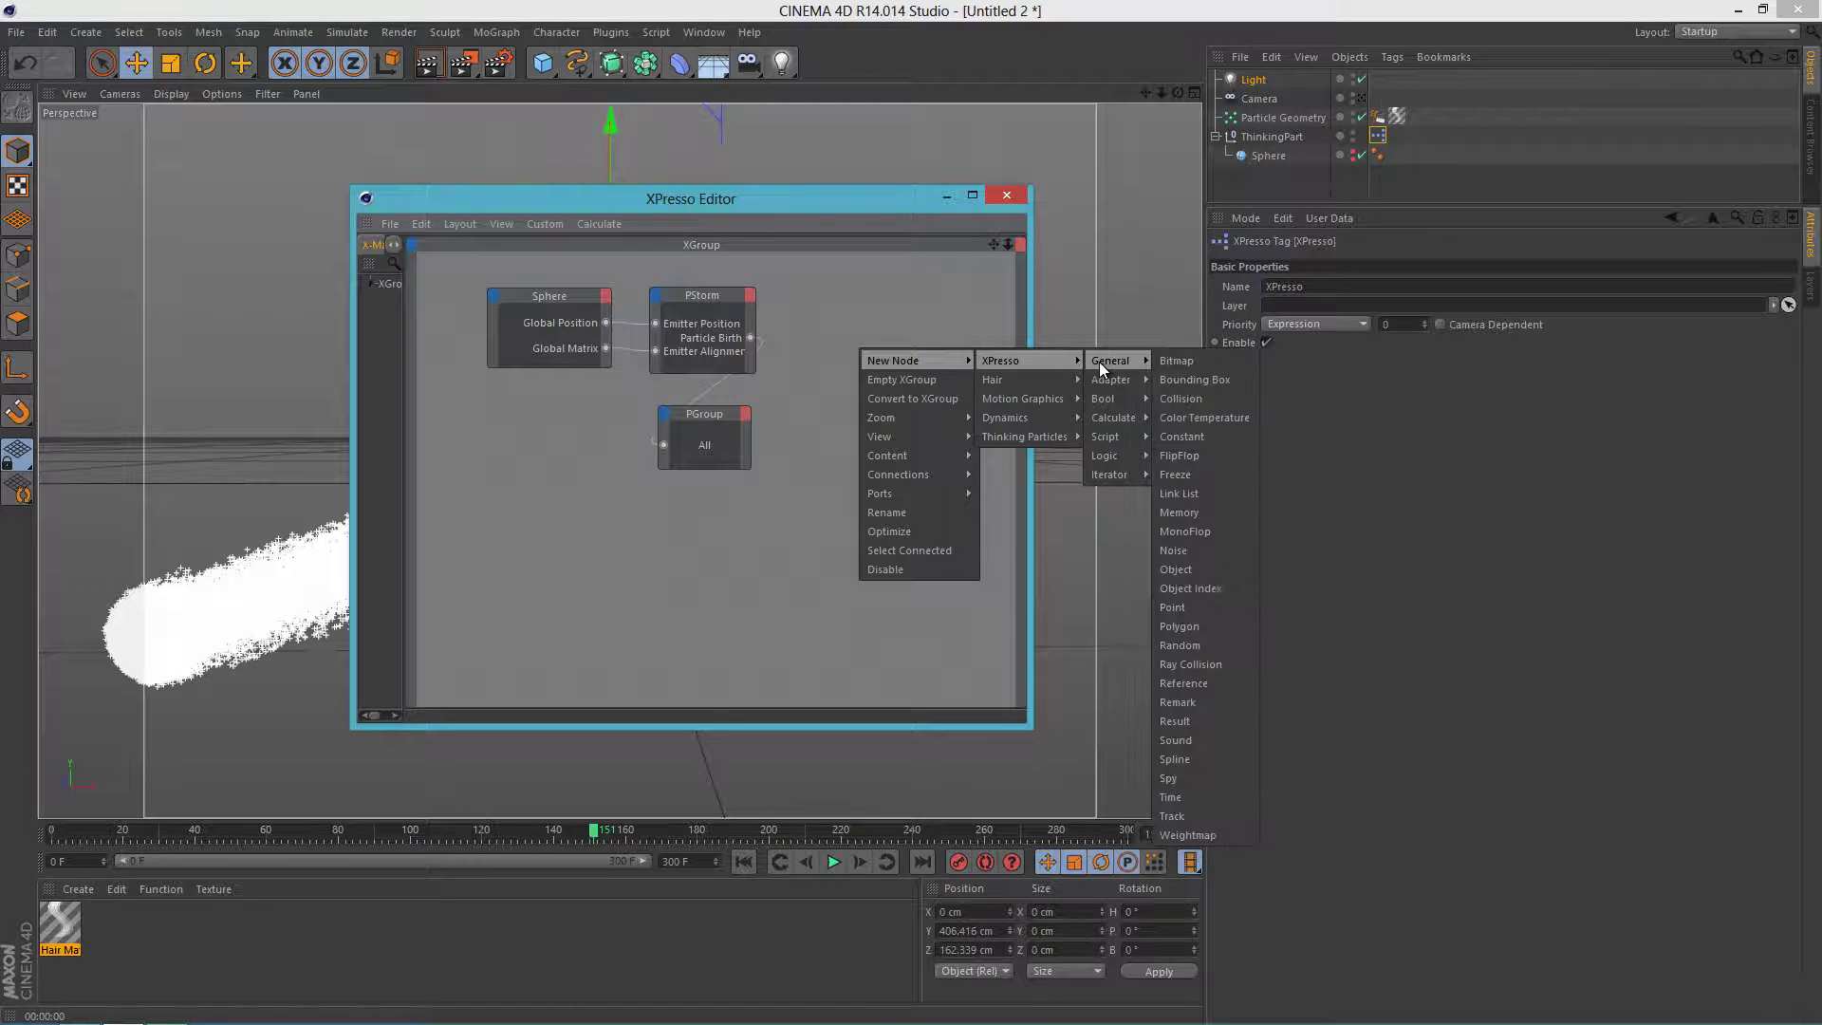
pyautogui.moveTo(1044, 436)
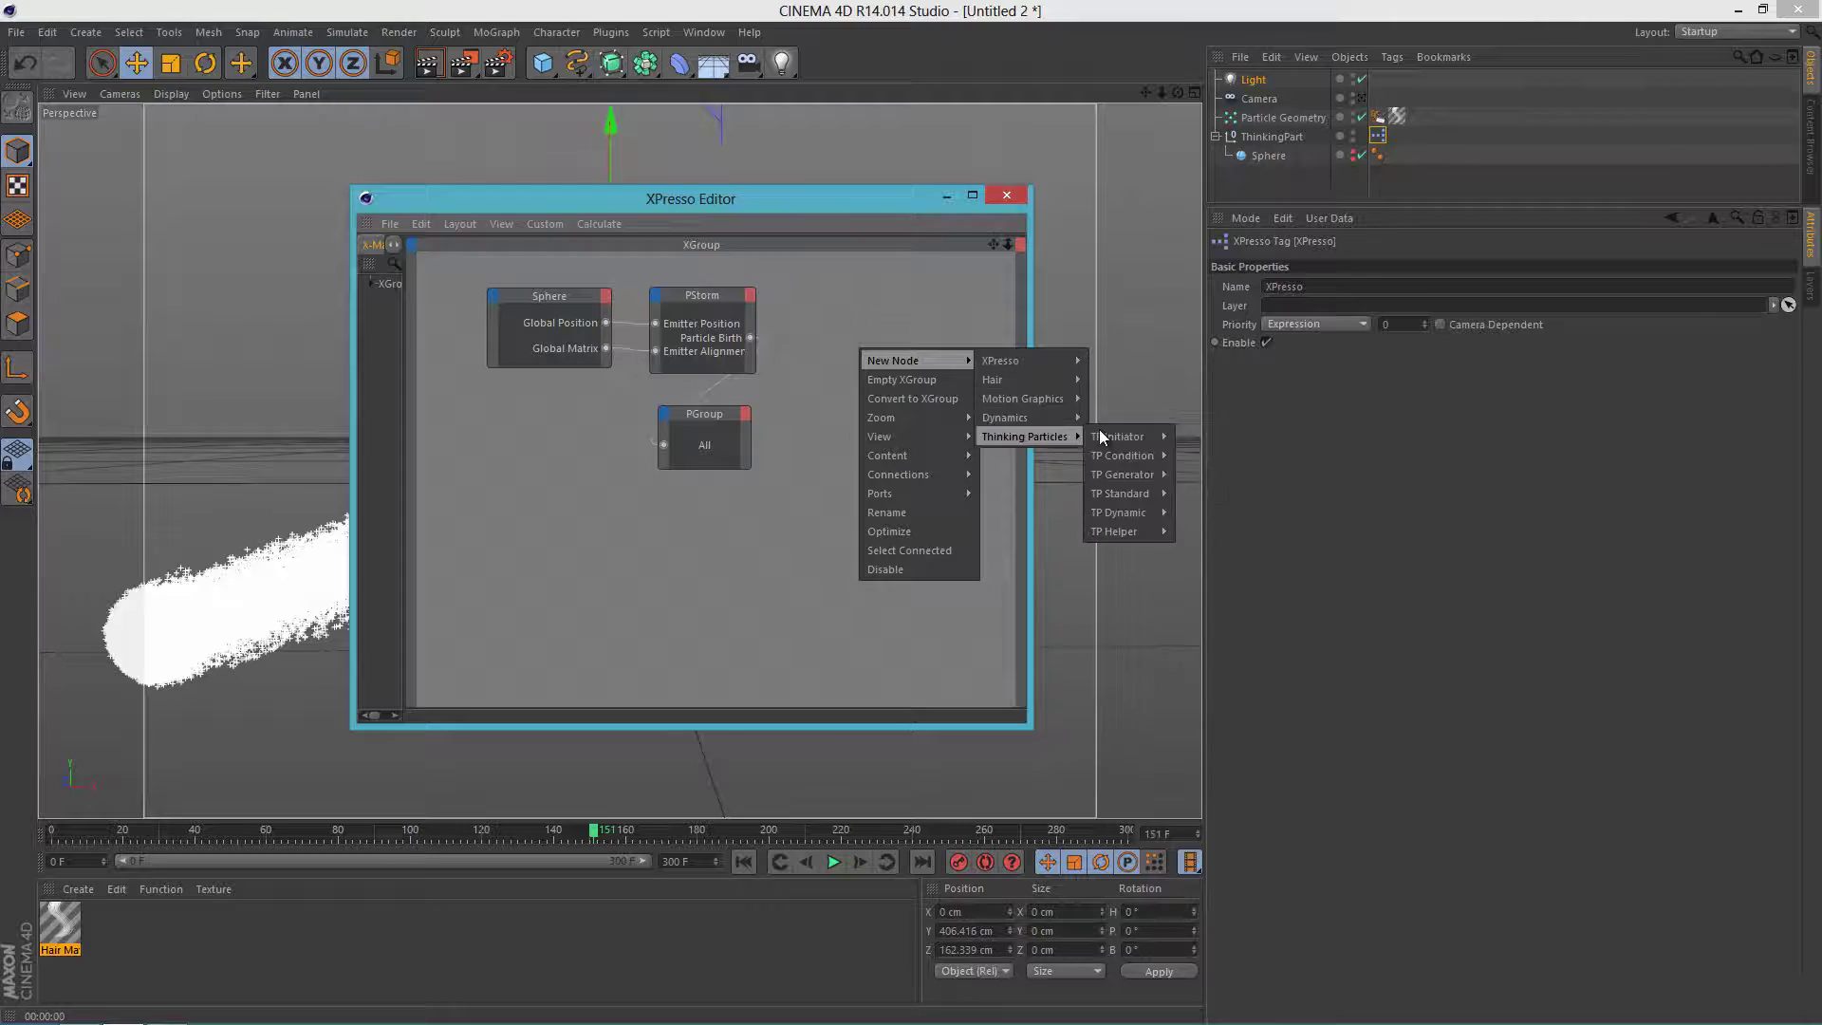
pyautogui.moveTo(1115, 437)
pyautogui.click(1204, 437)
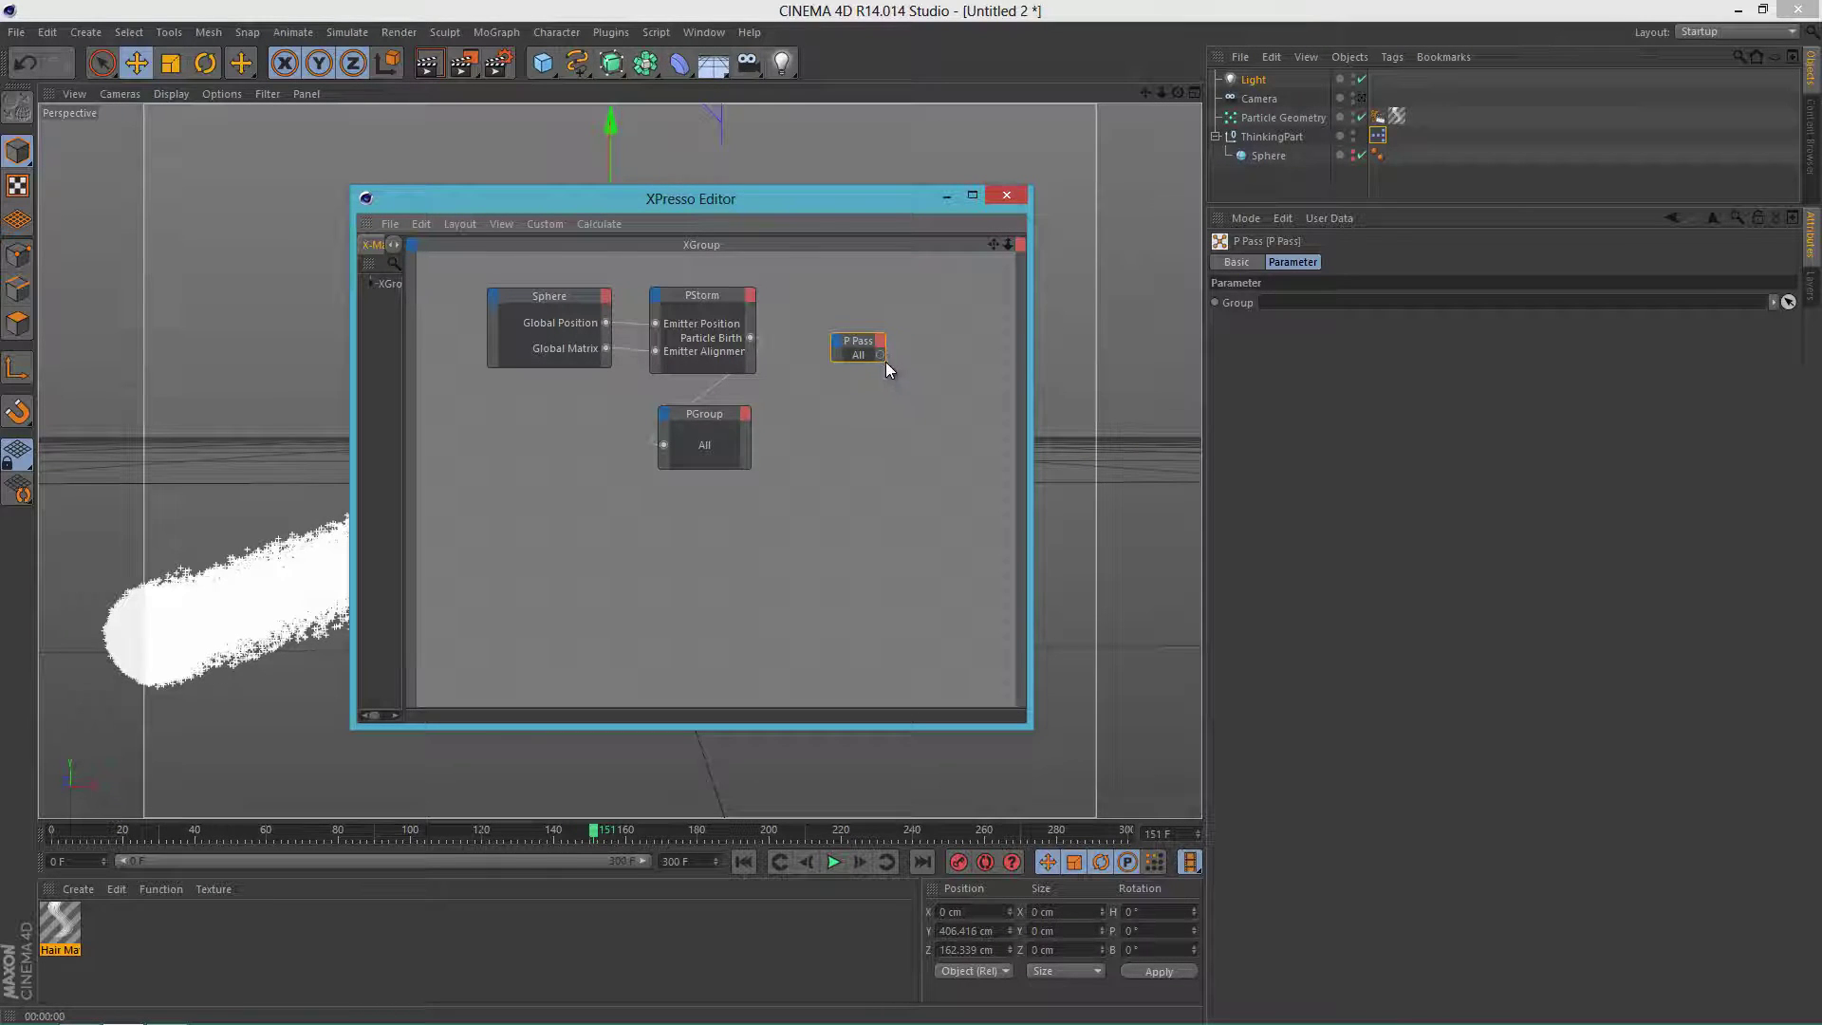
pyautogui.moveTo(883, 362); pyautogui.dragTo(913, 413)
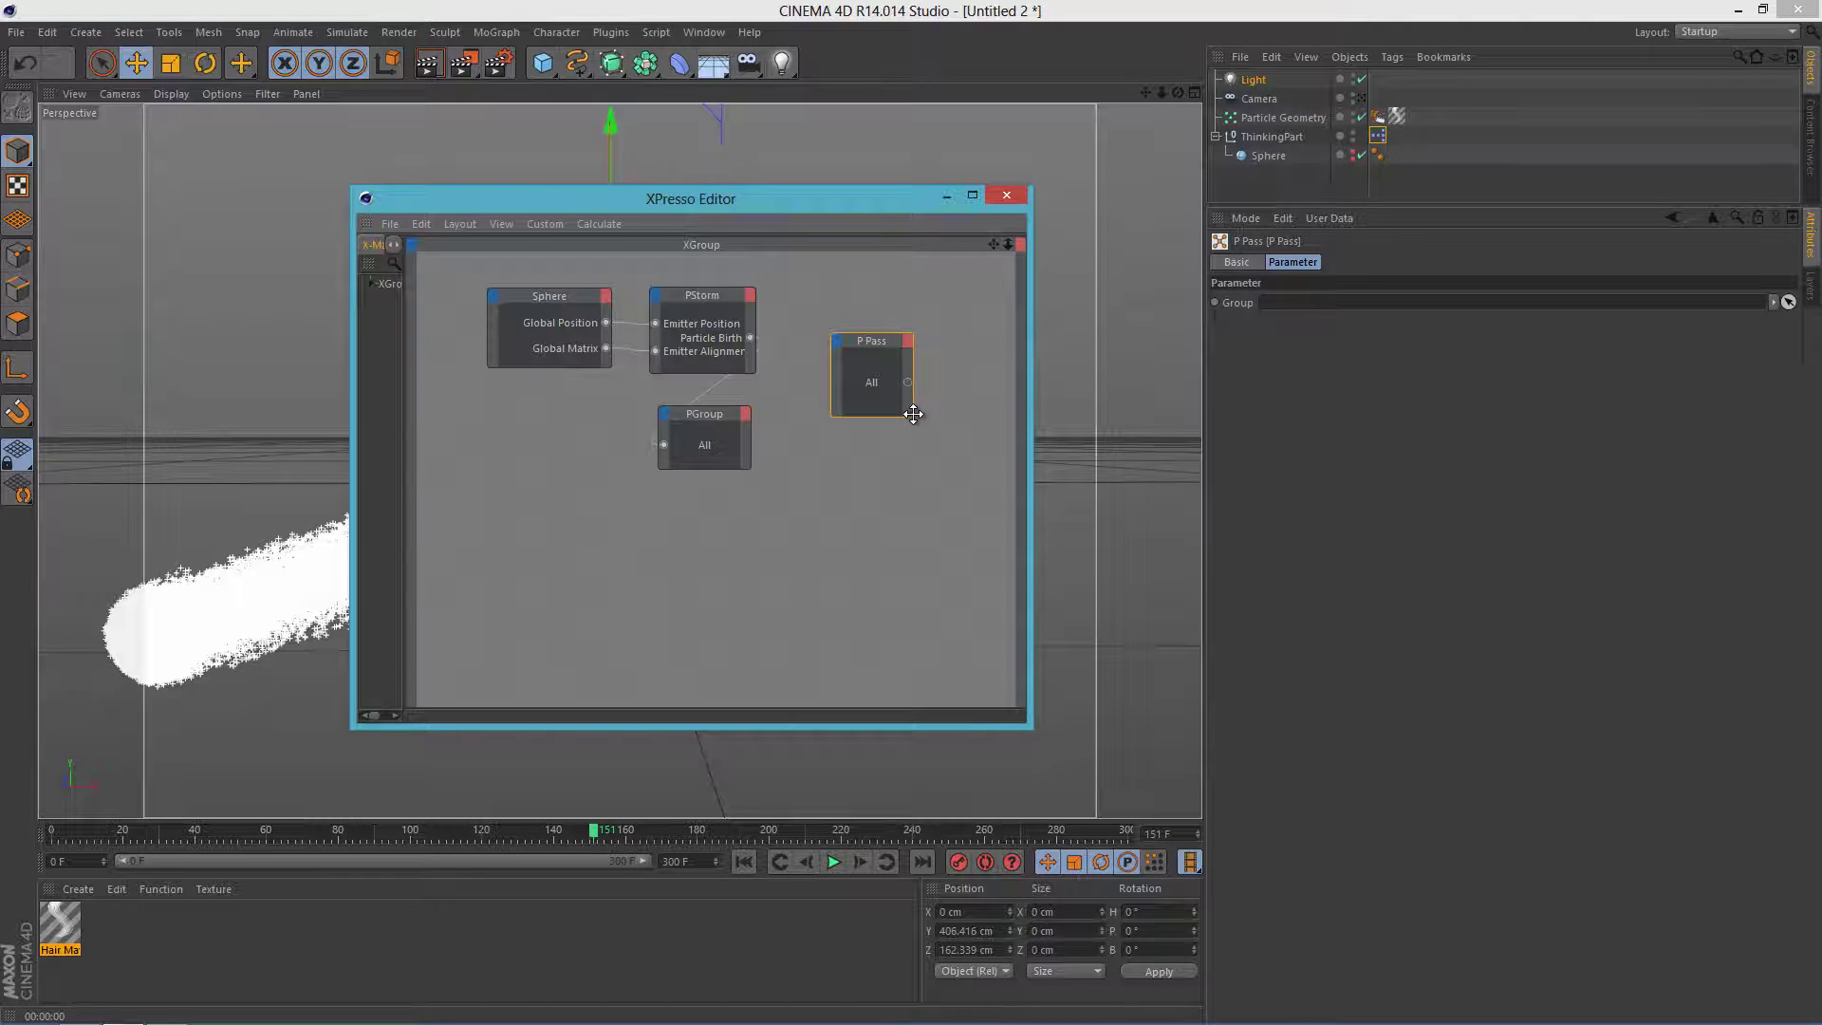
# - Add a PFriction node from TP Dynamic and enlarge it to show its port
pyautogui.rightClick(891, 486)
pyautogui.click(881, 488)
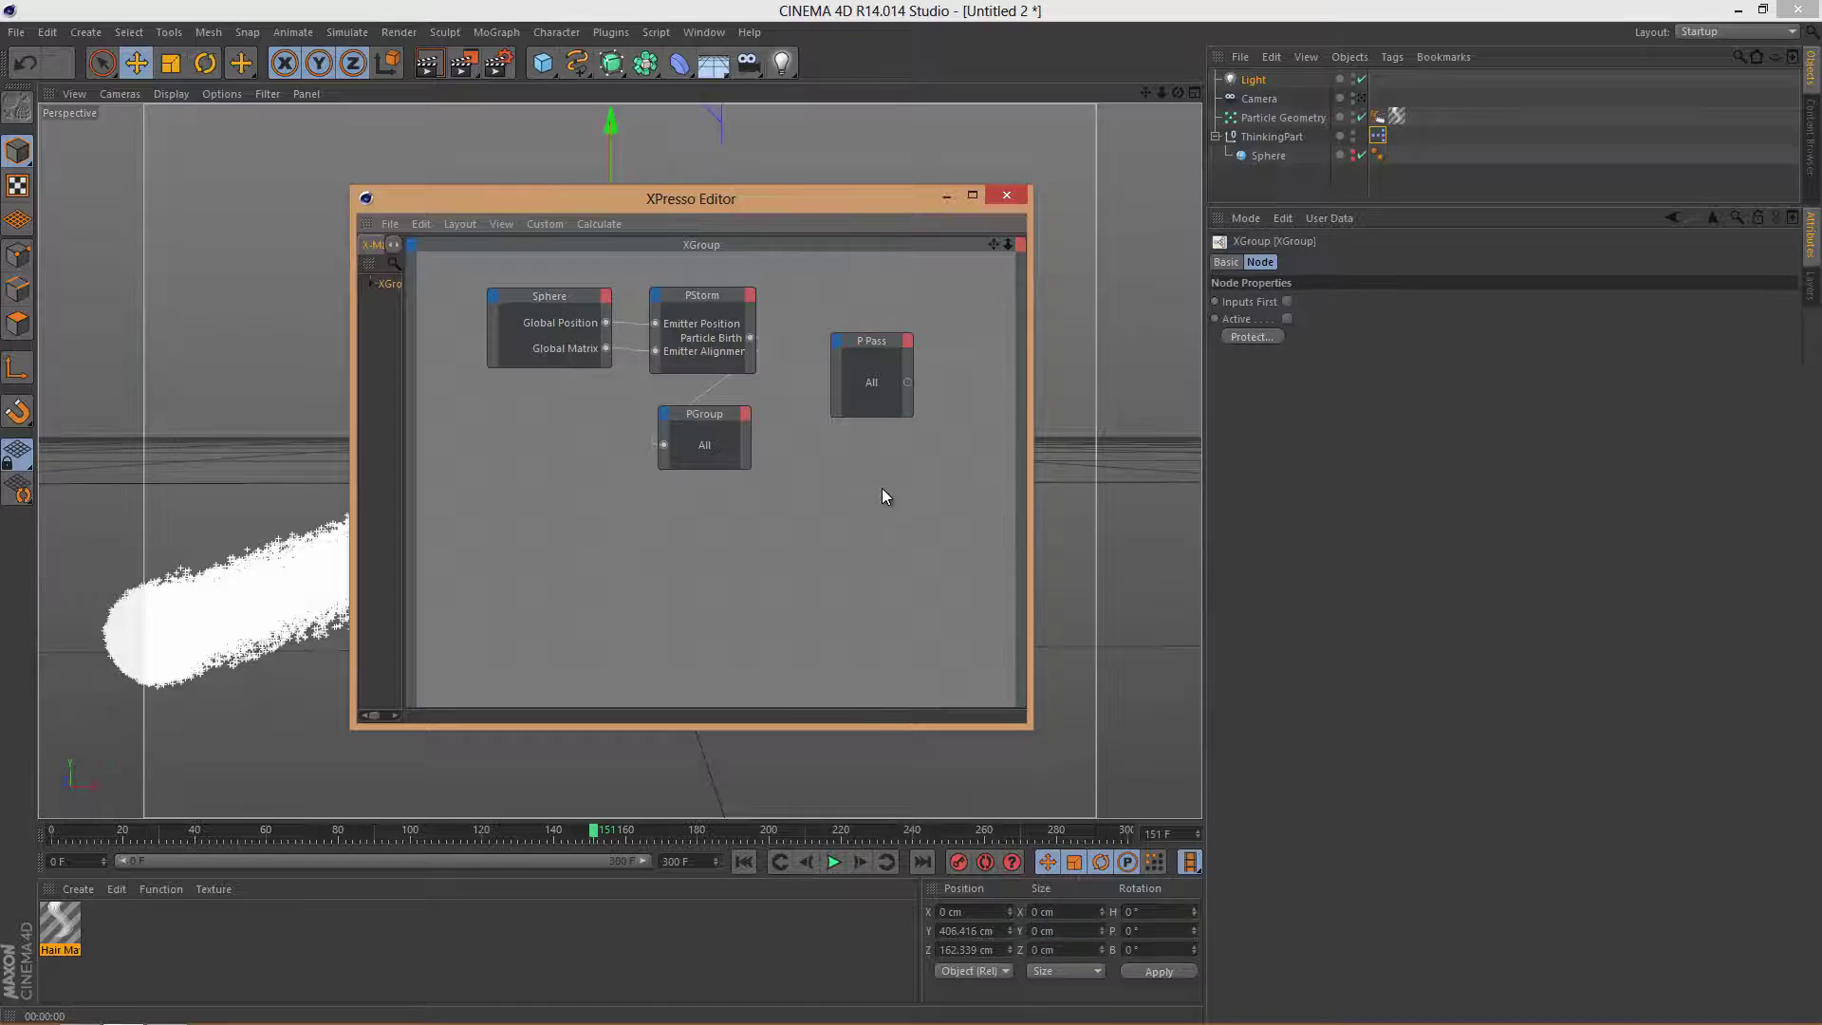
pyautogui.rightClick(883, 491)
pyautogui.moveTo(978, 501)
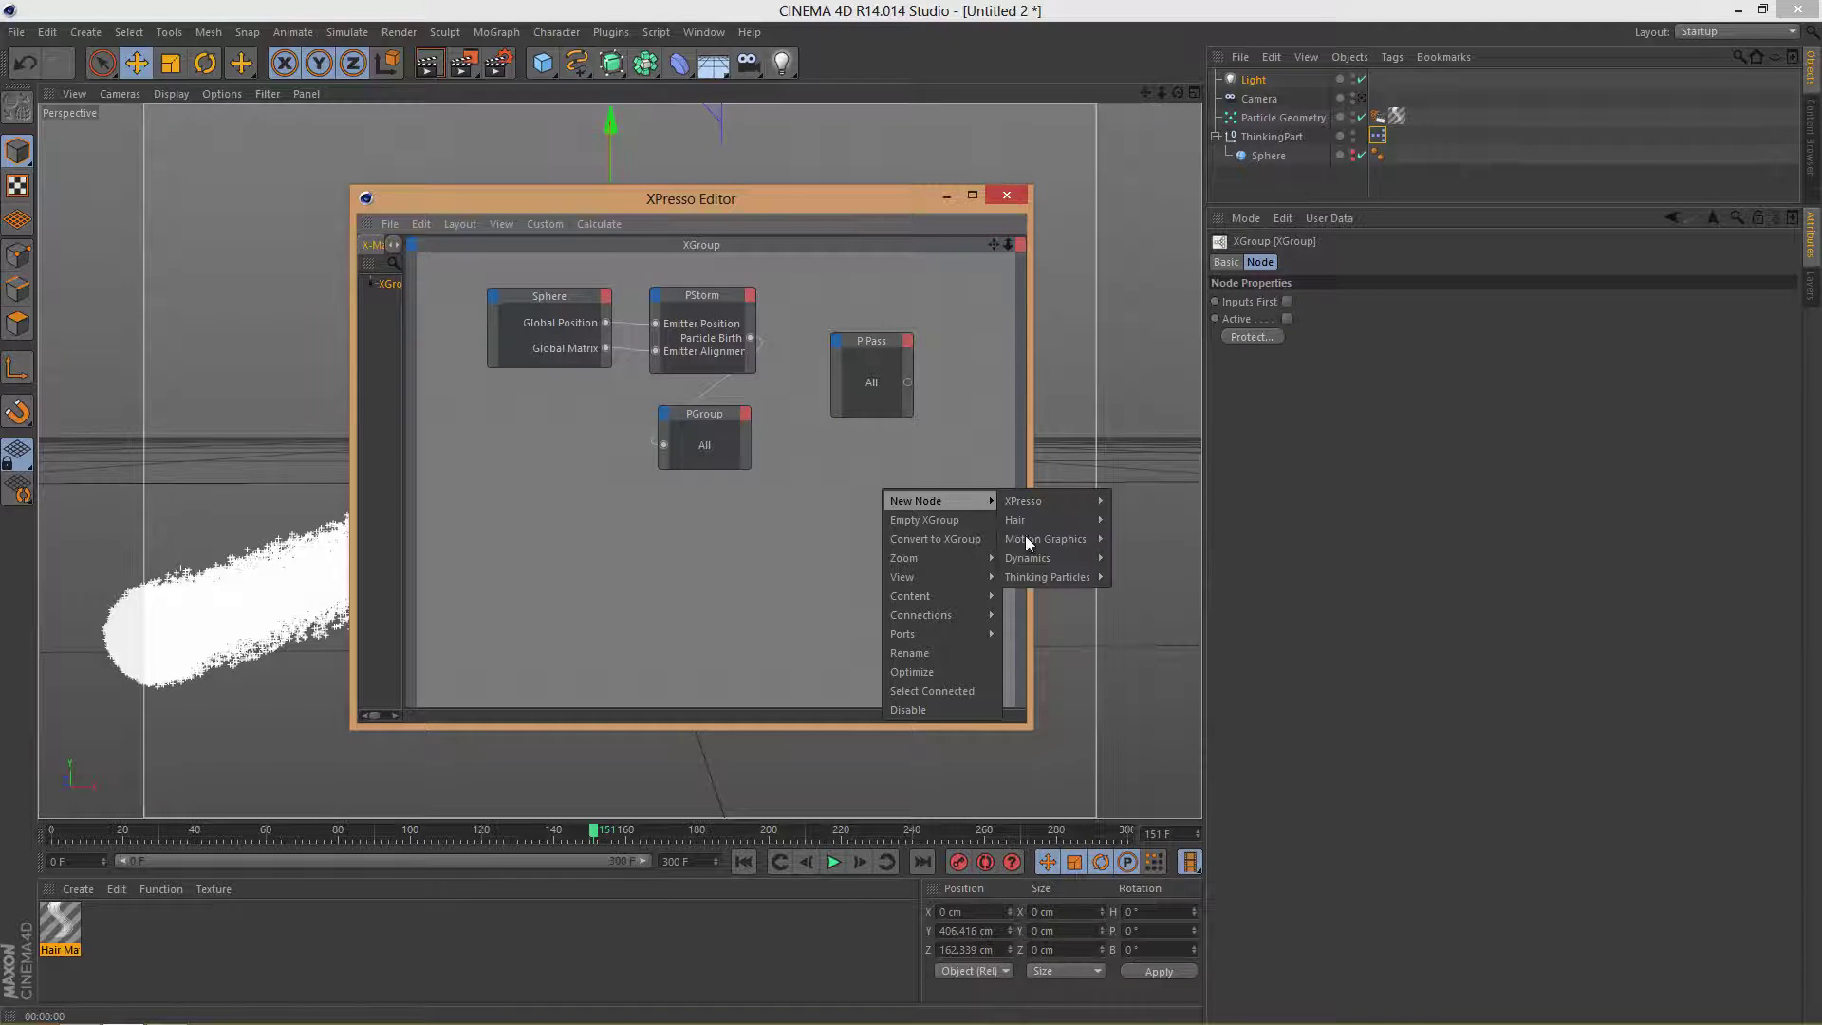
pyautogui.moveTo(1042, 579)
pyautogui.moveTo(1170, 649)
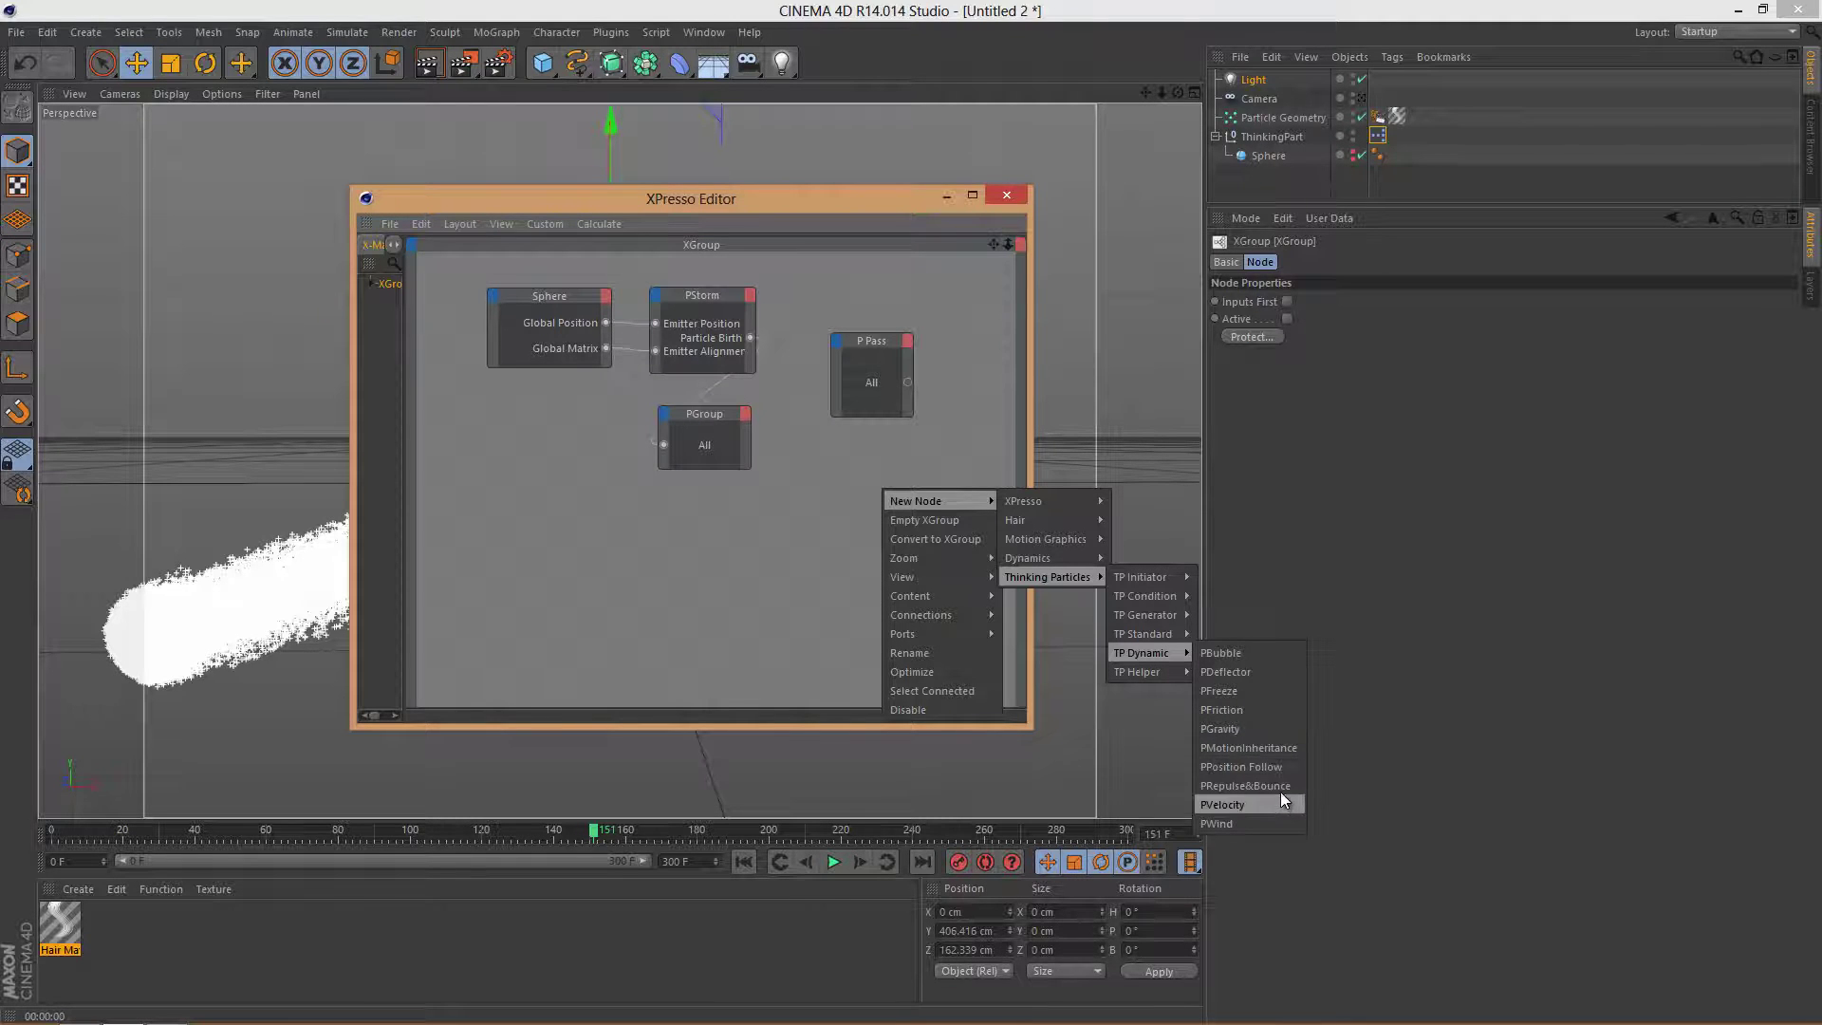
pyautogui.click(1279, 710)
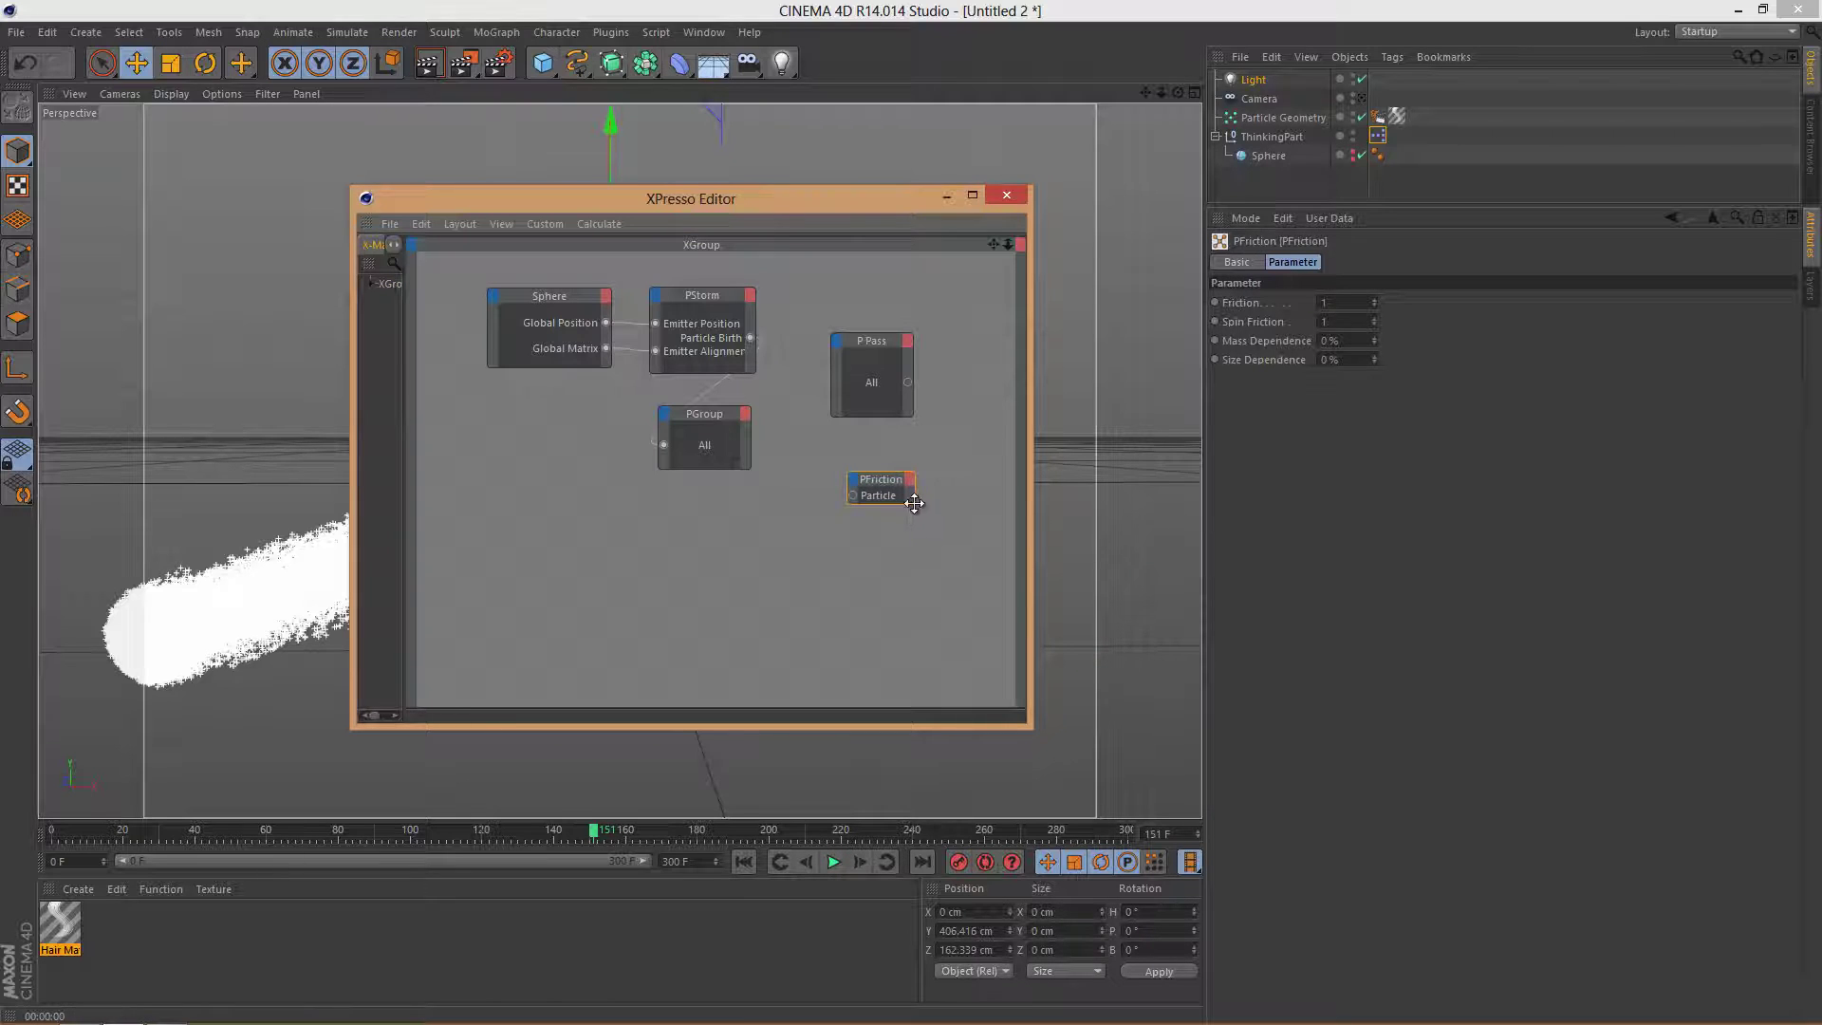
pyautogui.moveTo(915, 504); pyautogui.dragTo(949, 538)
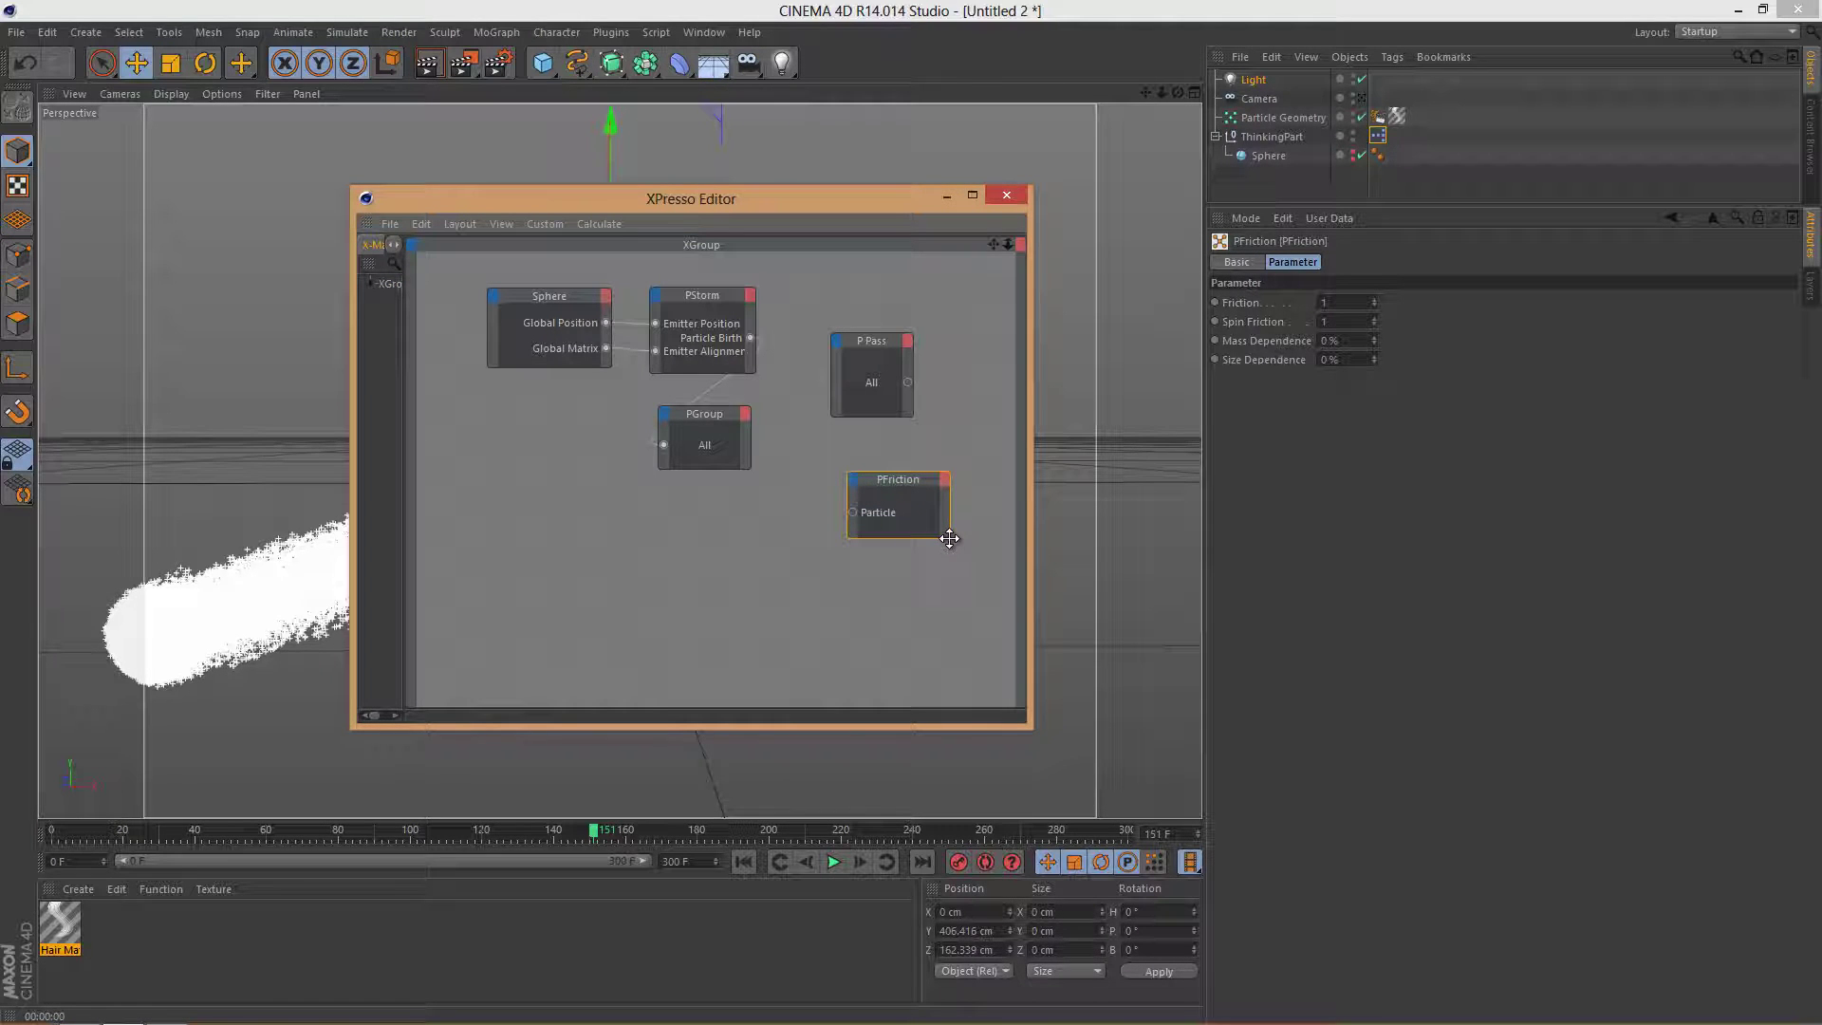
pyautogui.rightClick(768, 555)
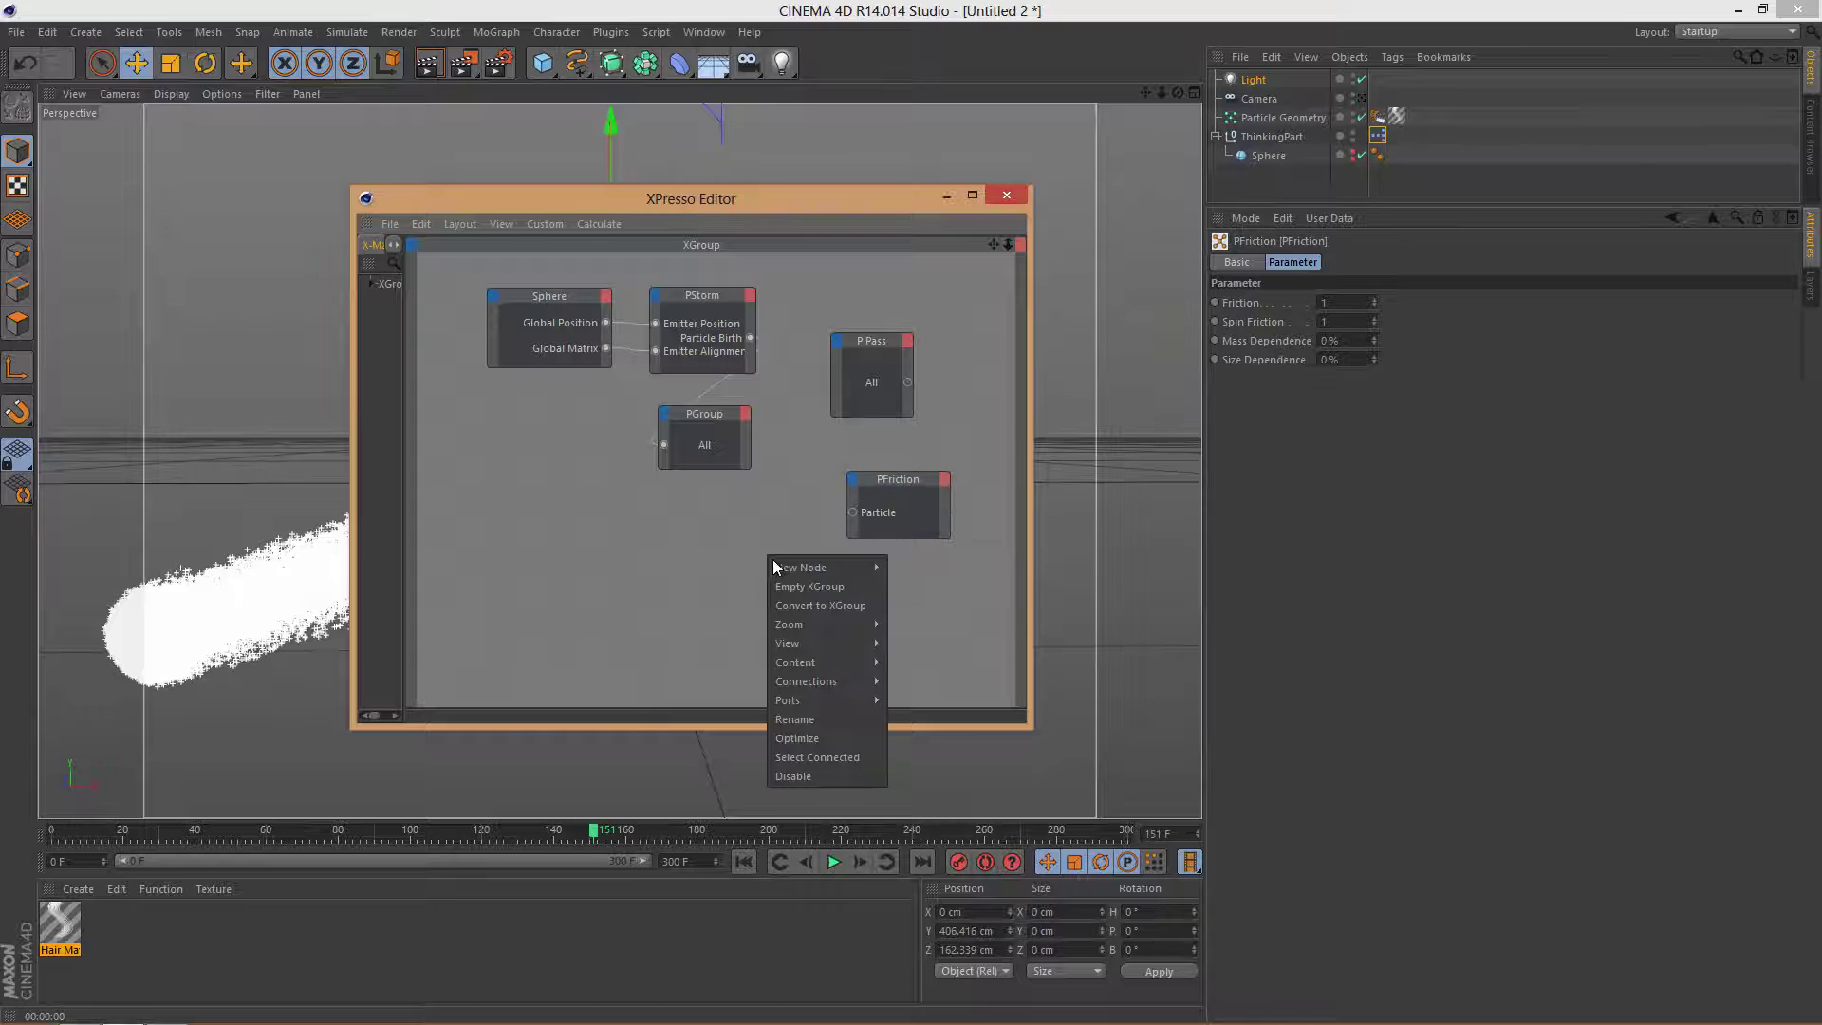
# - Add a PWind node, arrange the nodes, and wire P Pass's output into PWind
pyautogui.moveTo(840, 568)
pyautogui.moveTo(941, 627)
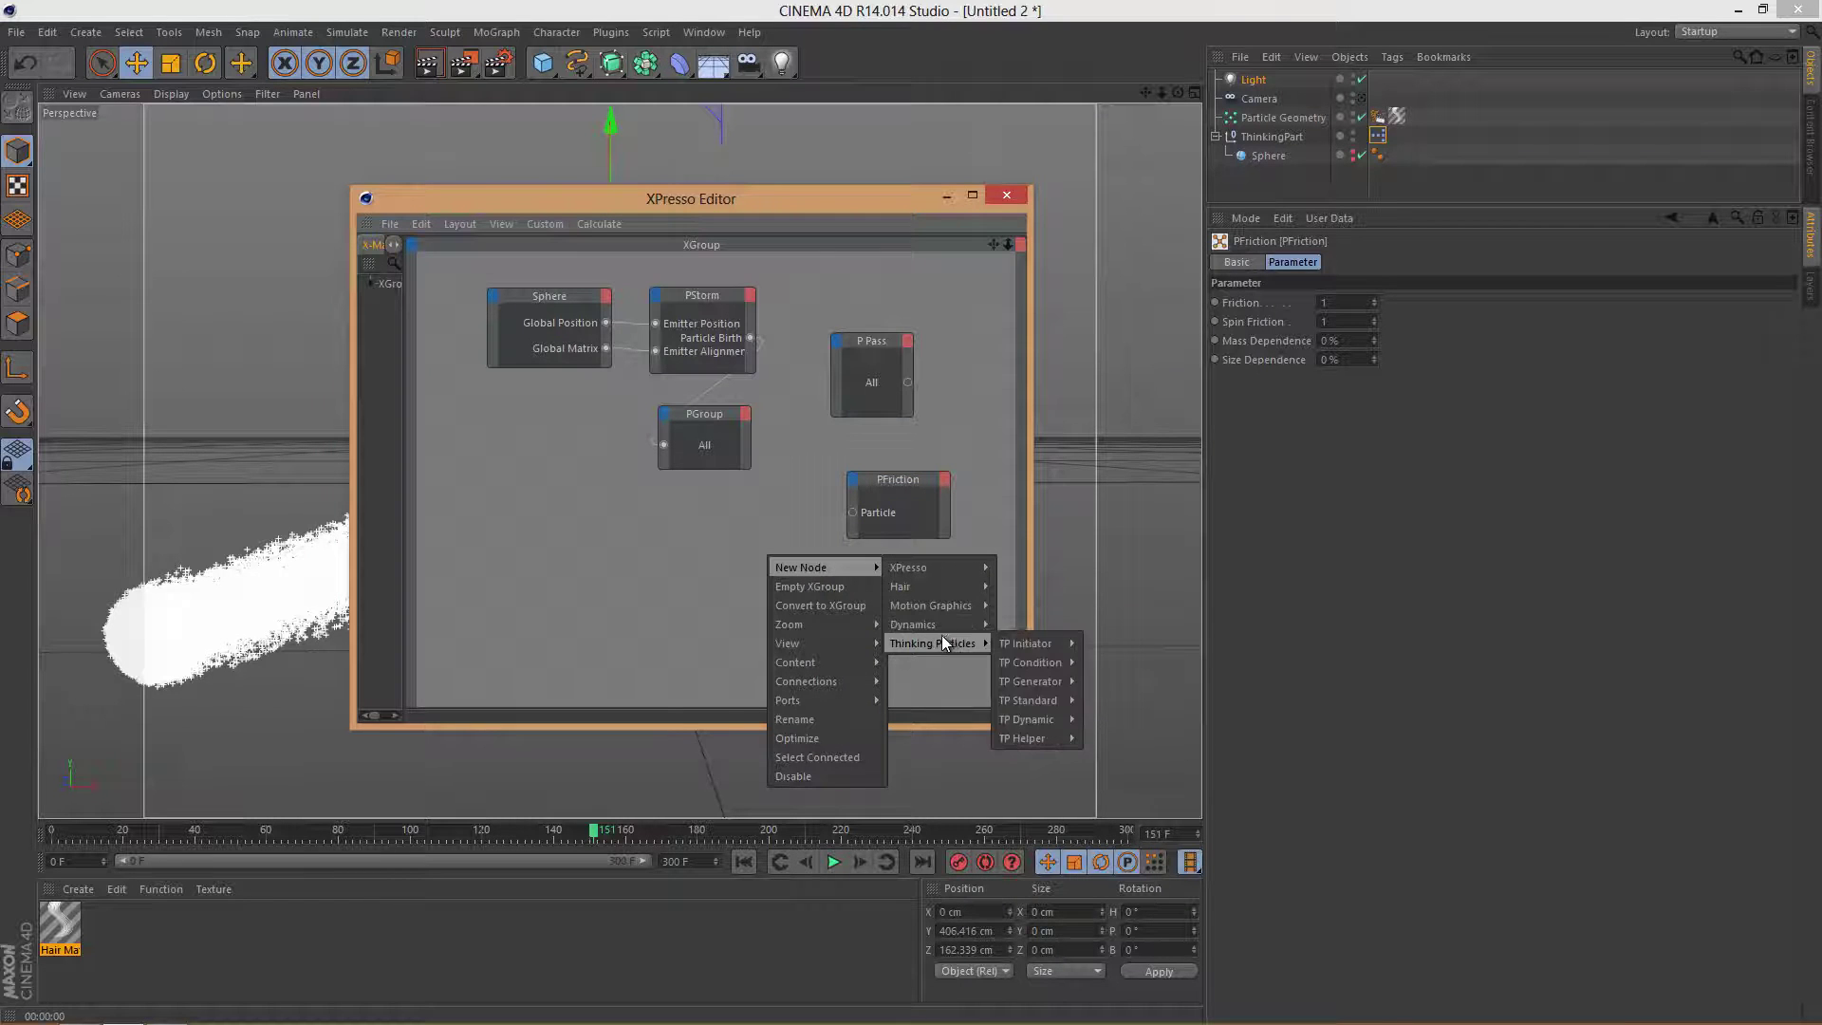
pyautogui.moveTo(1048, 714)
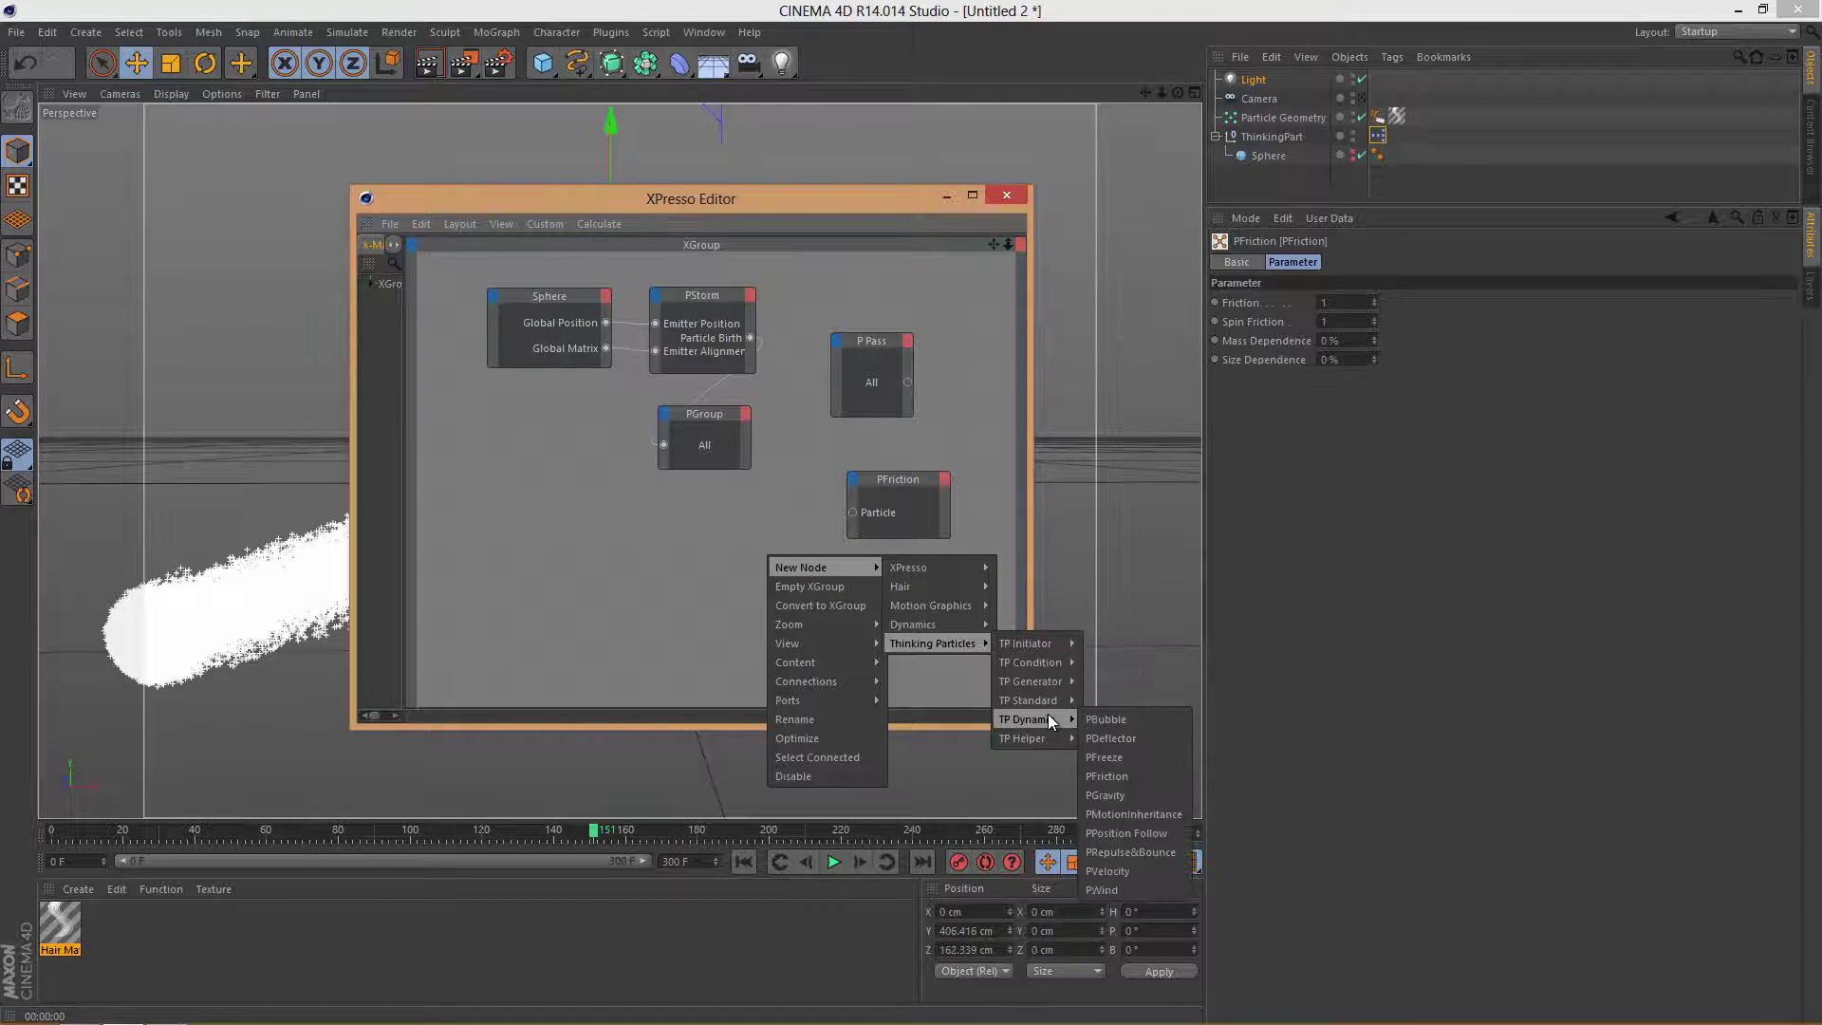
pyautogui.click(1130, 888)
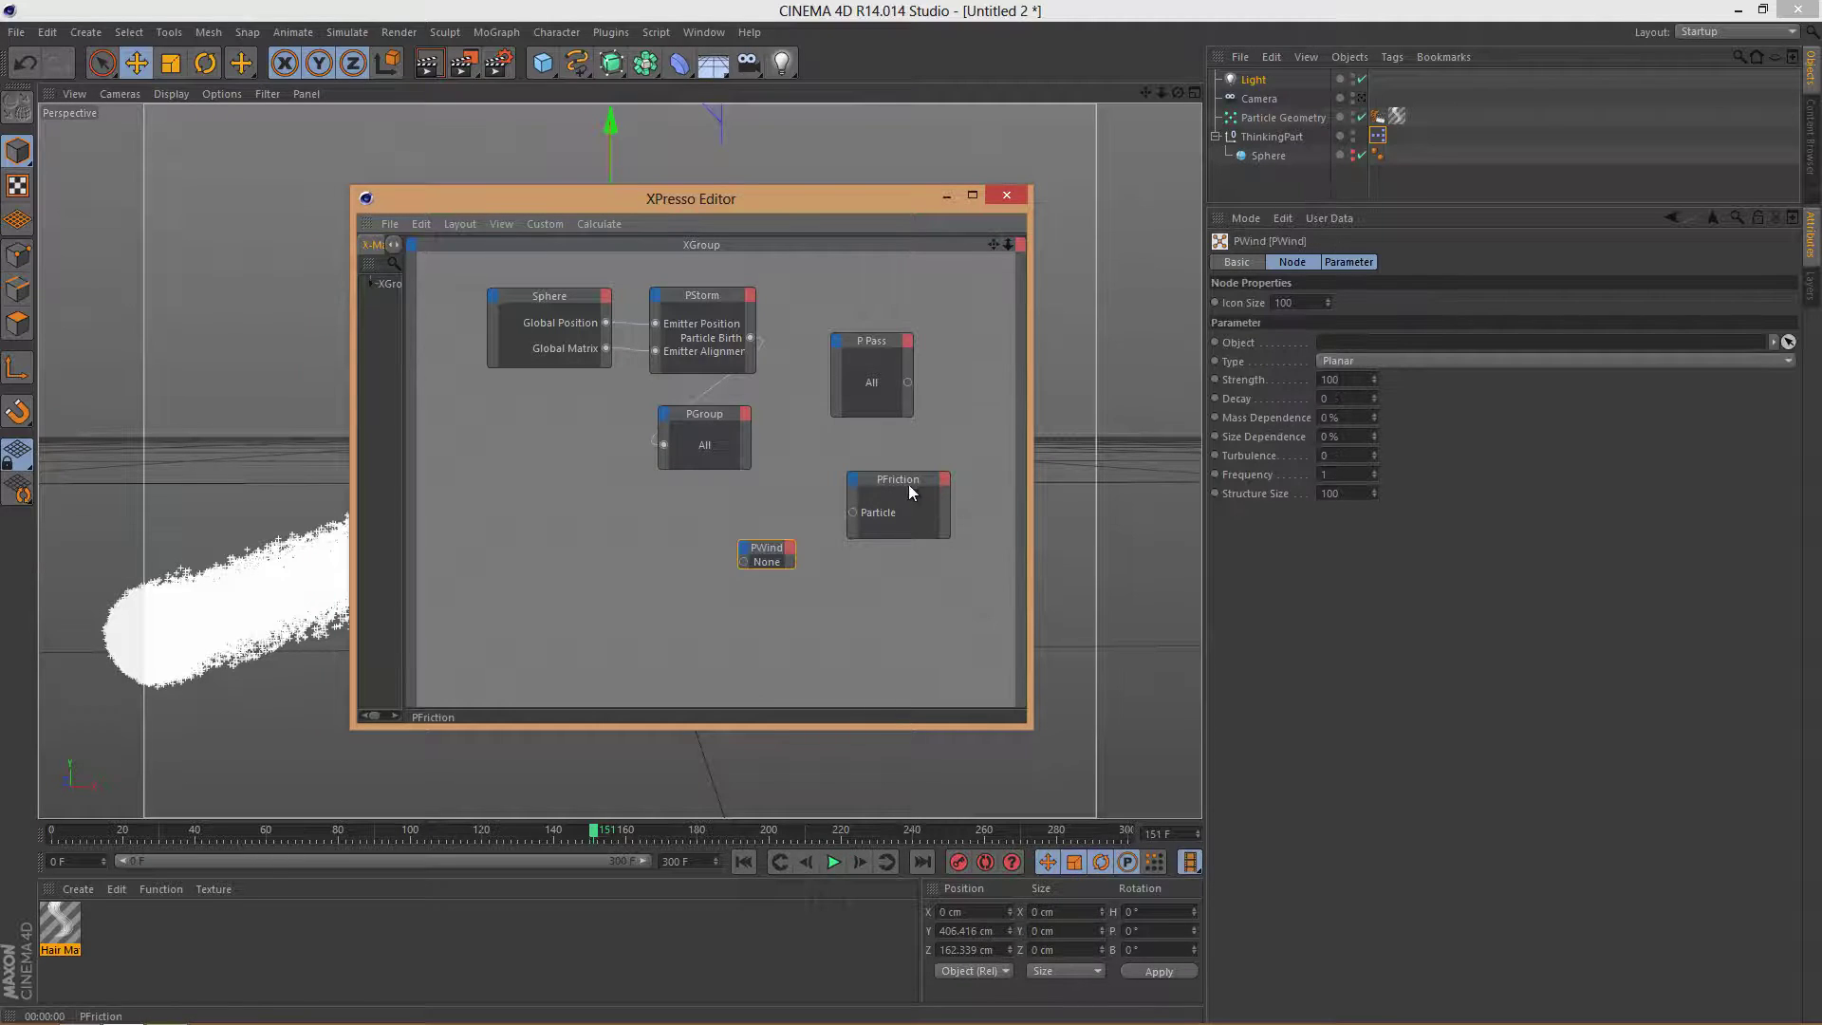
pyautogui.moveTo(908, 484); pyautogui.dragTo(630, 487)
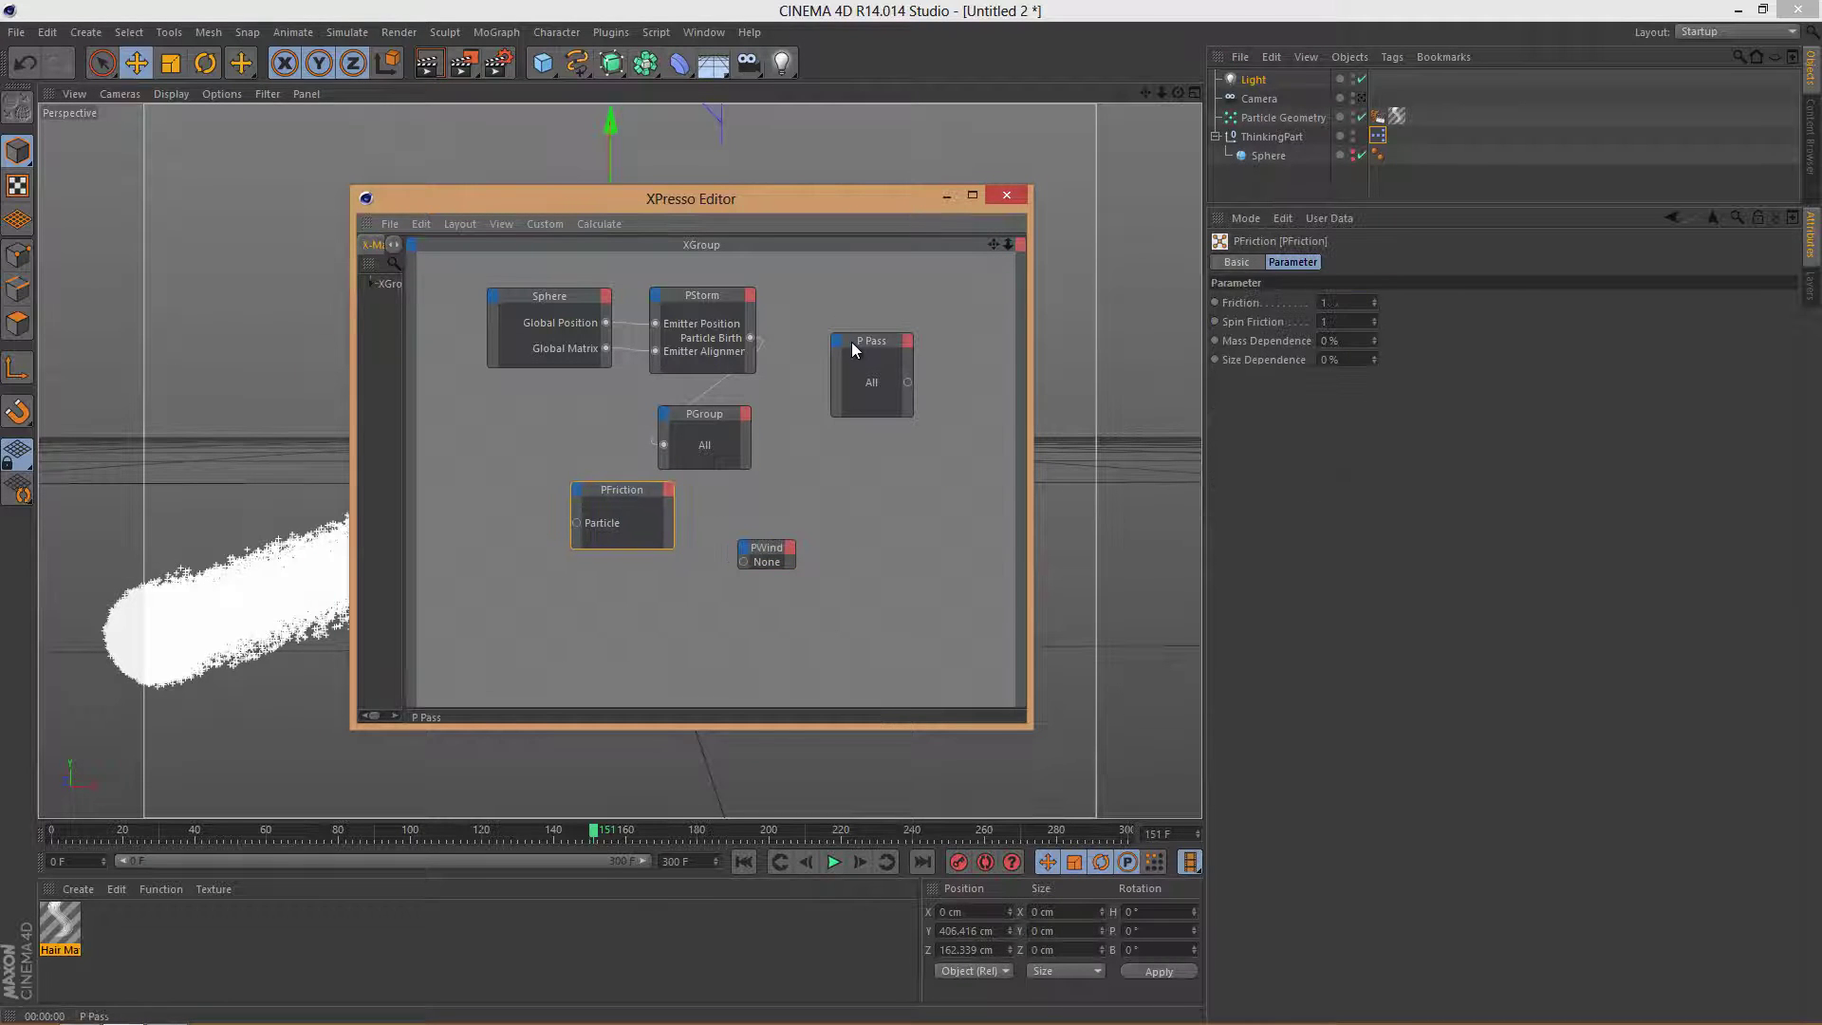
pyautogui.moveTo(851, 341); pyautogui.dragTo(447, 487)
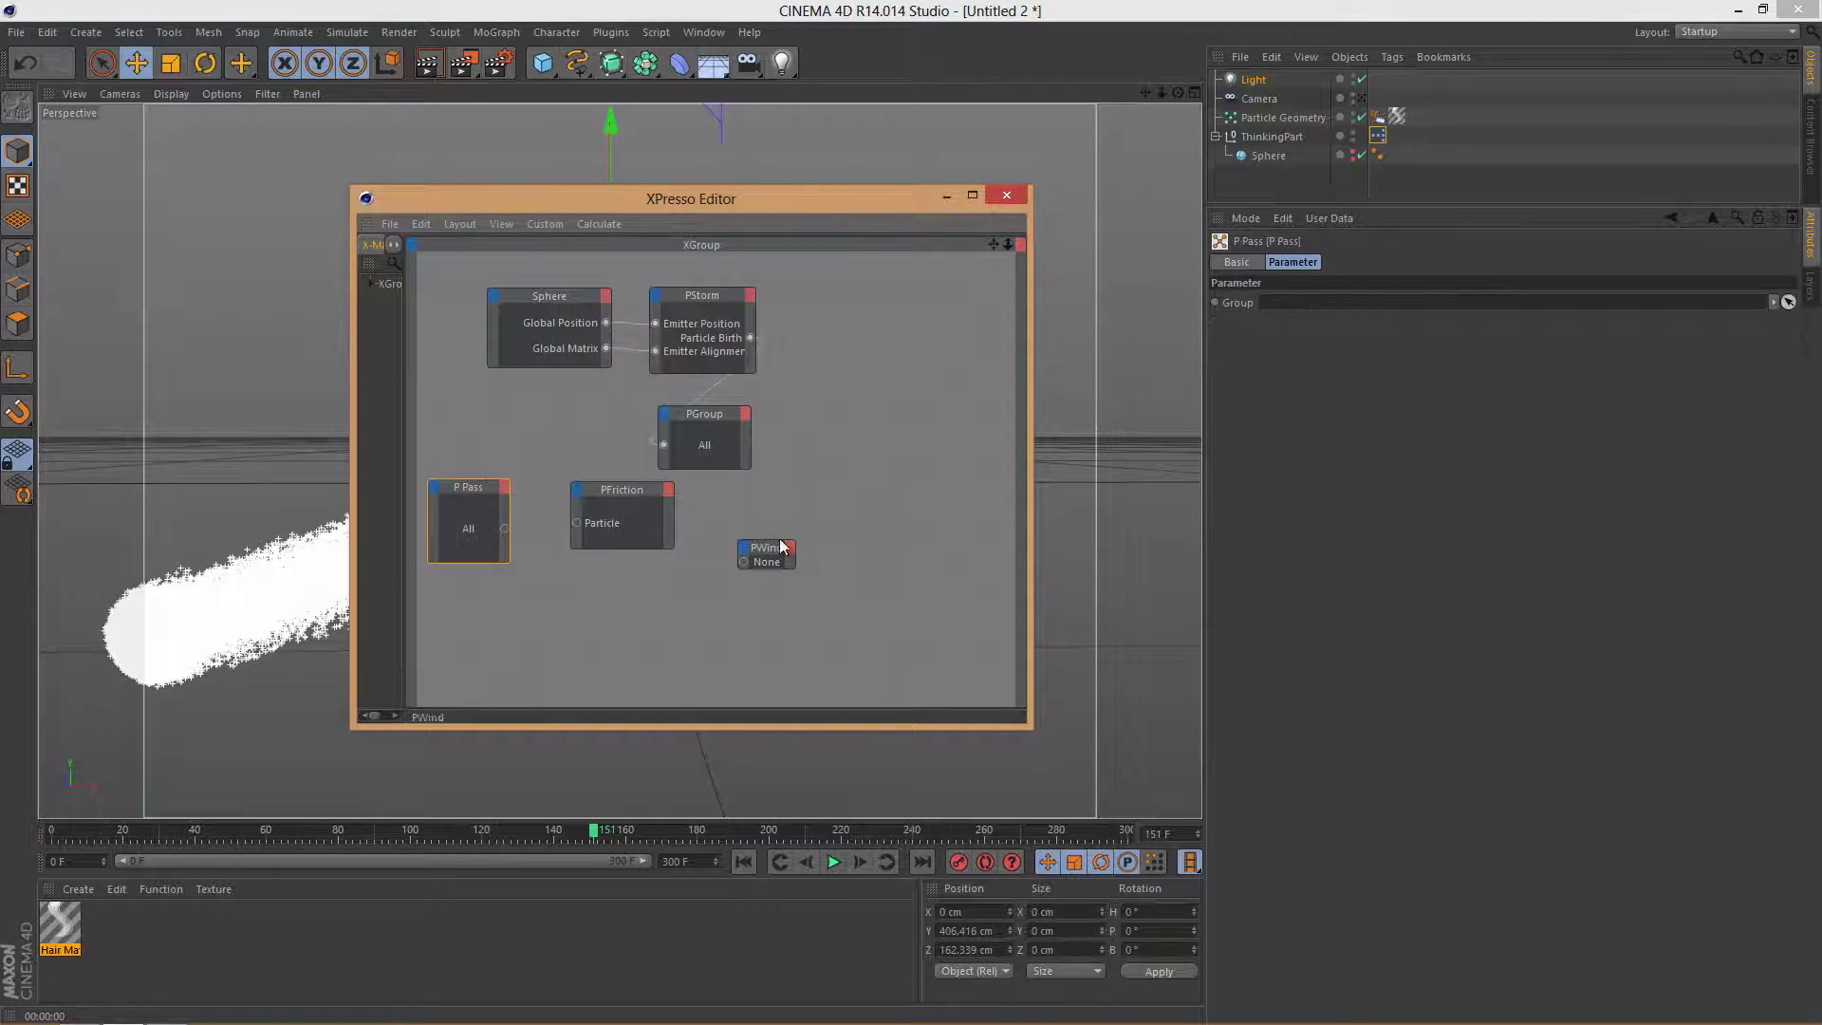
pyautogui.moveTo(767, 545); pyautogui.dragTo(577, 522)
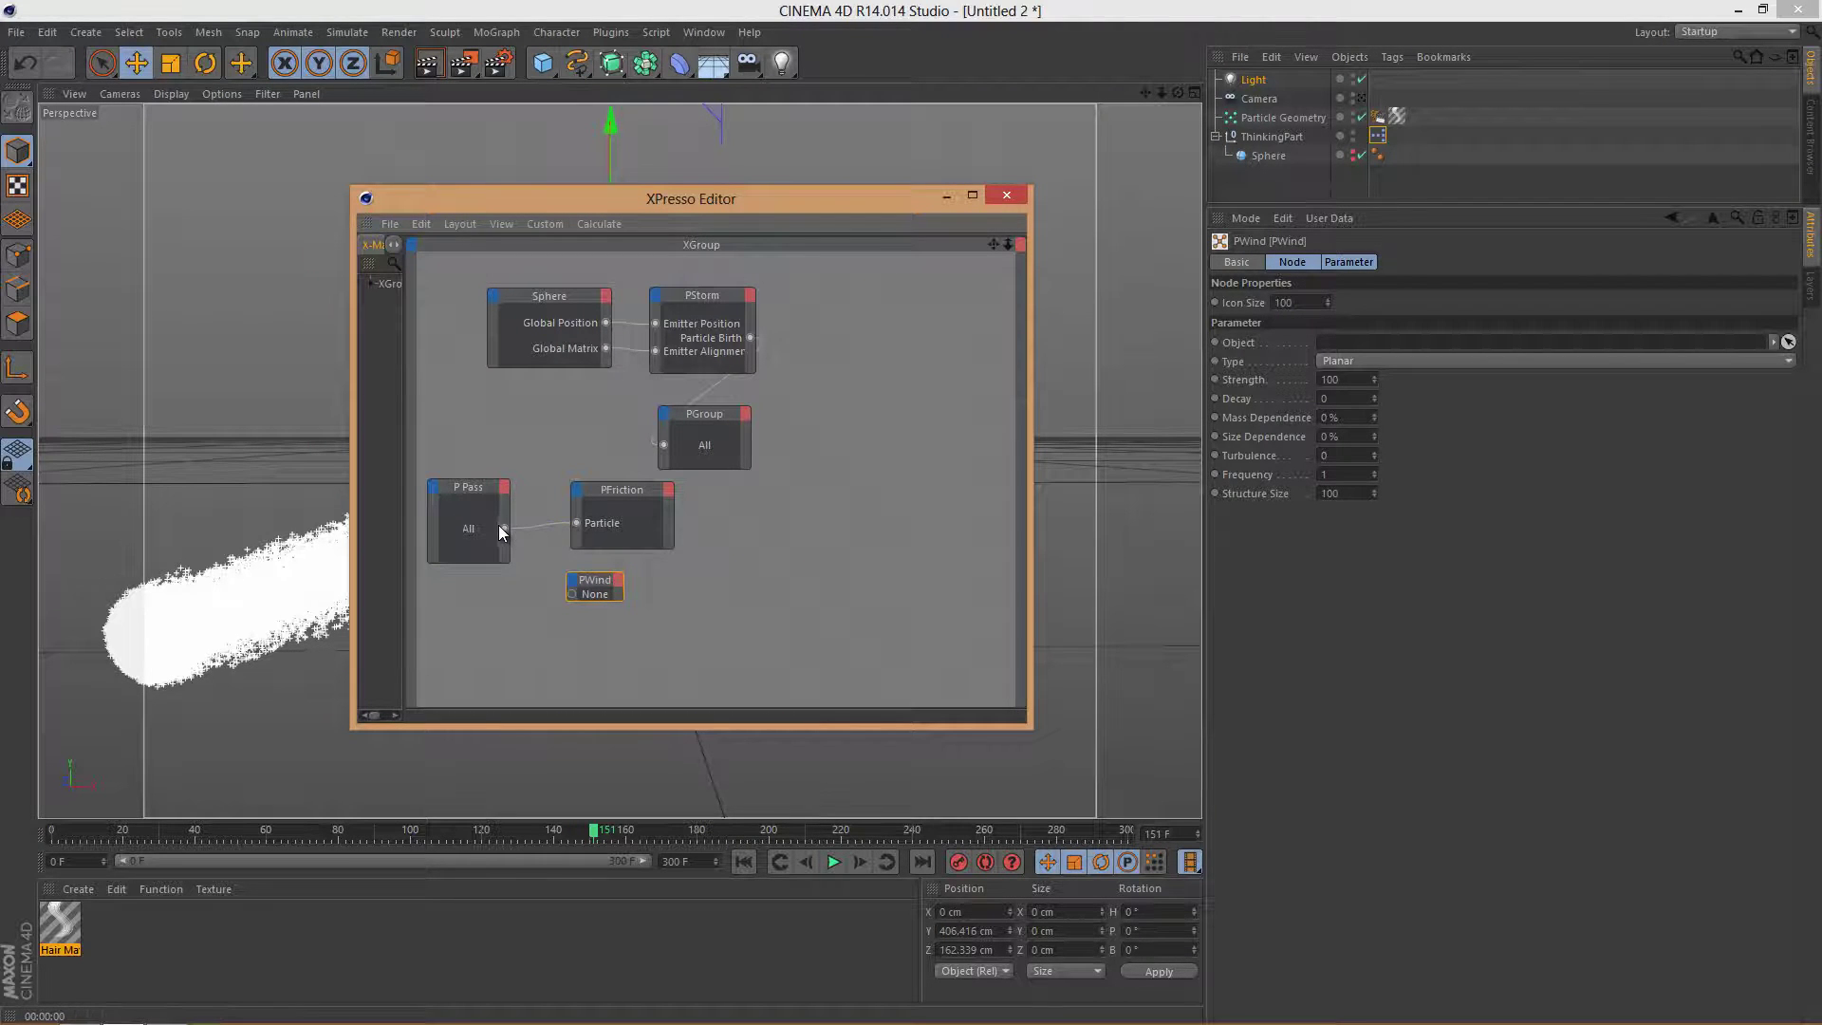
pyautogui.moveTo(572, 598); pyautogui.dragTo(572, 595)
# - Create a new null object named Wind
pyautogui.click(86, 33)
pyautogui.moveTo(99, 60)
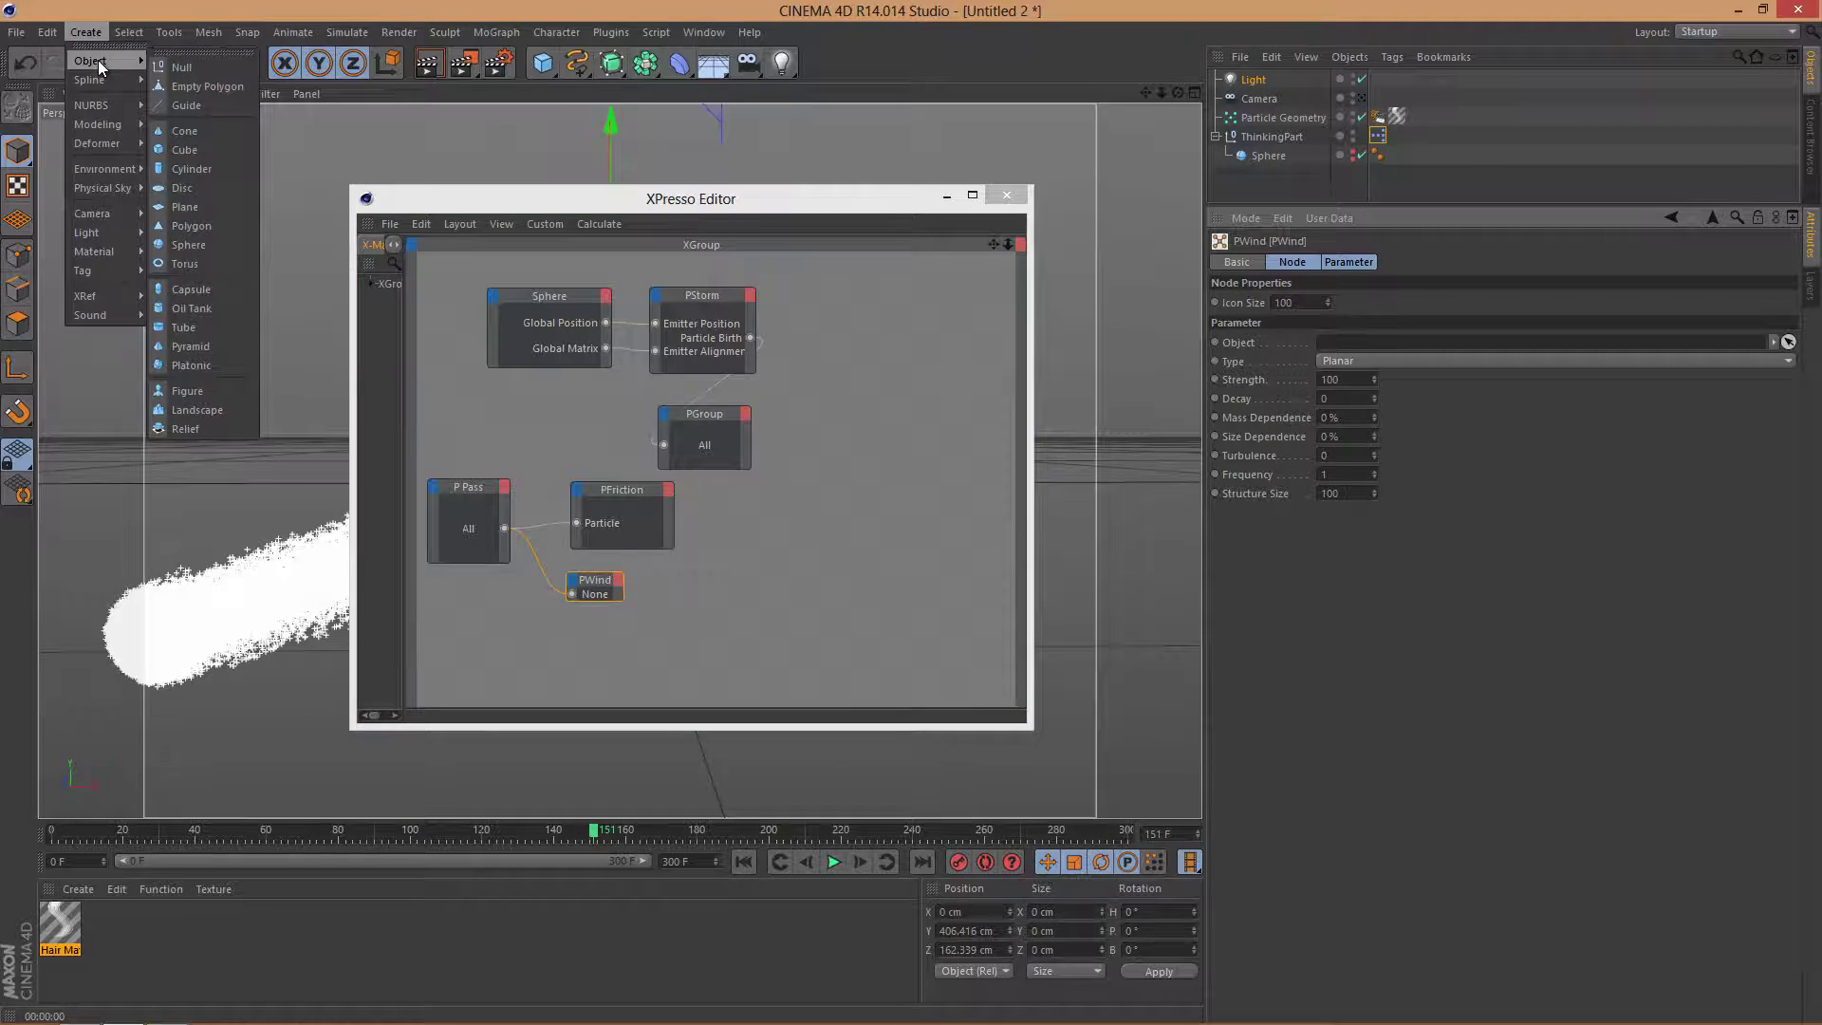
pyautogui.click(188, 68)
pyautogui.doubleClick(1252, 79)
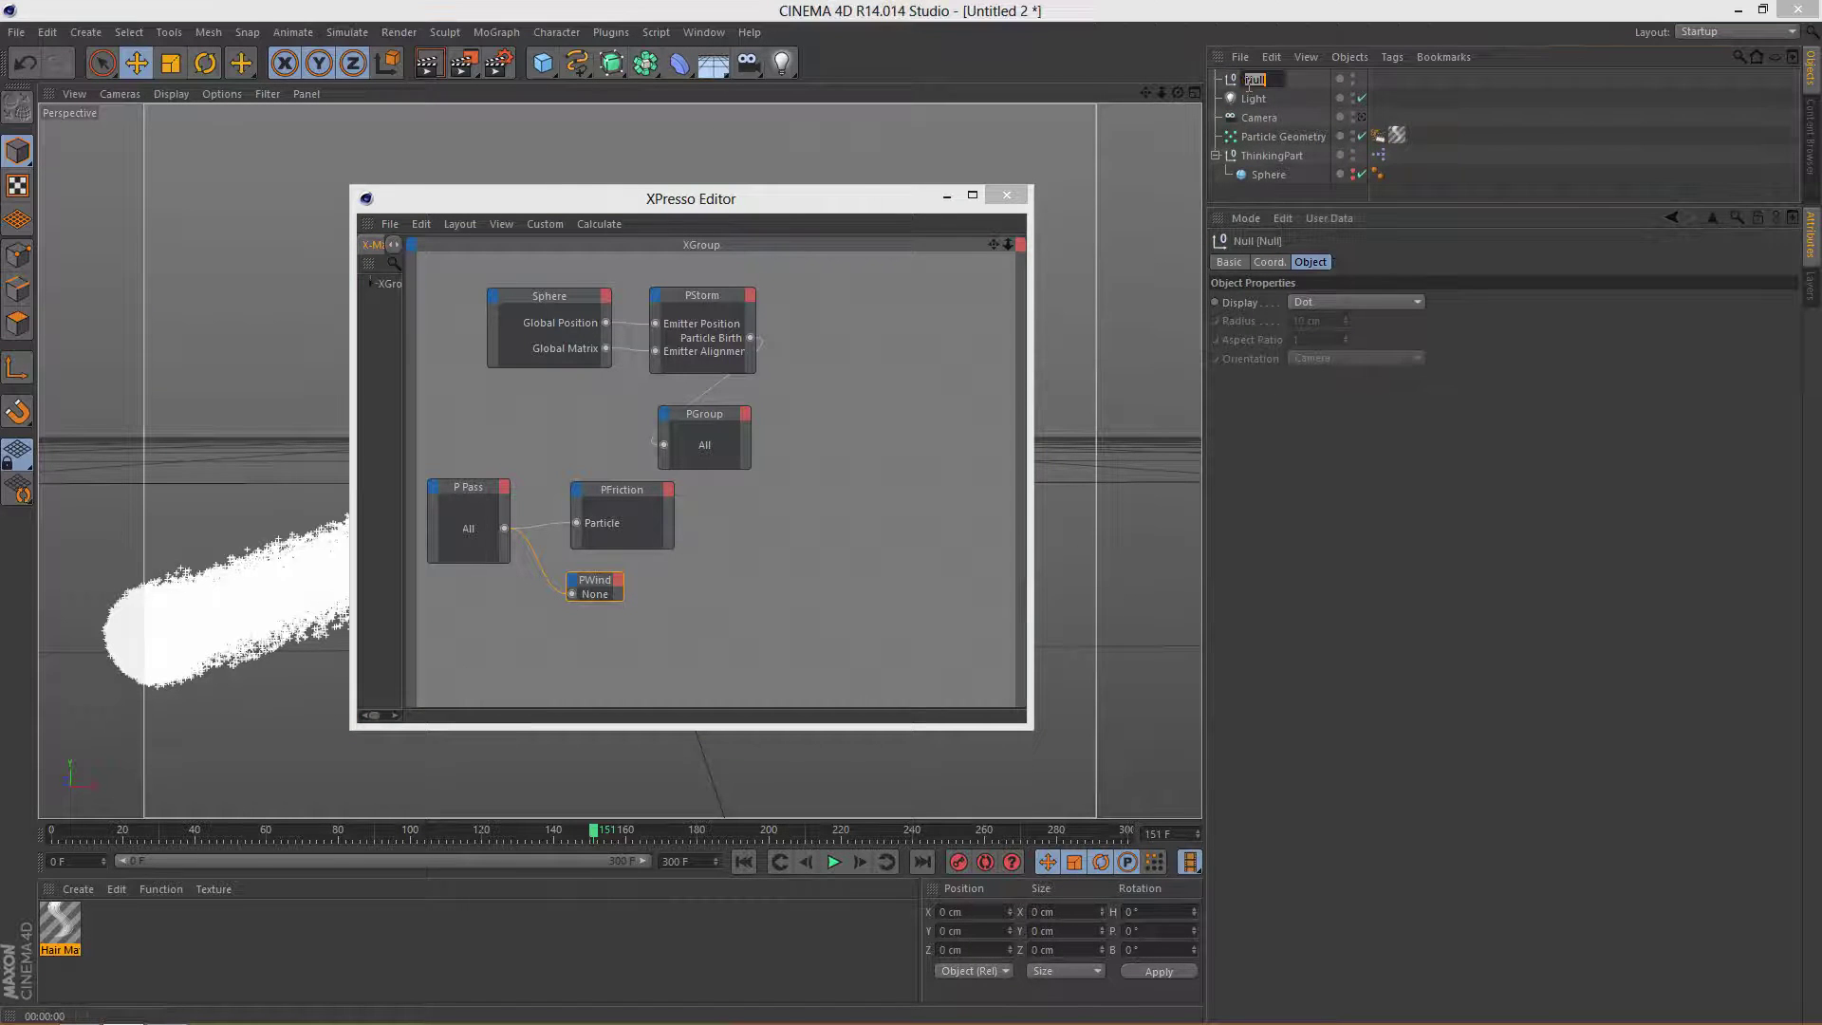
pyautogui.write('Wind')
pyautogui.press('Return')
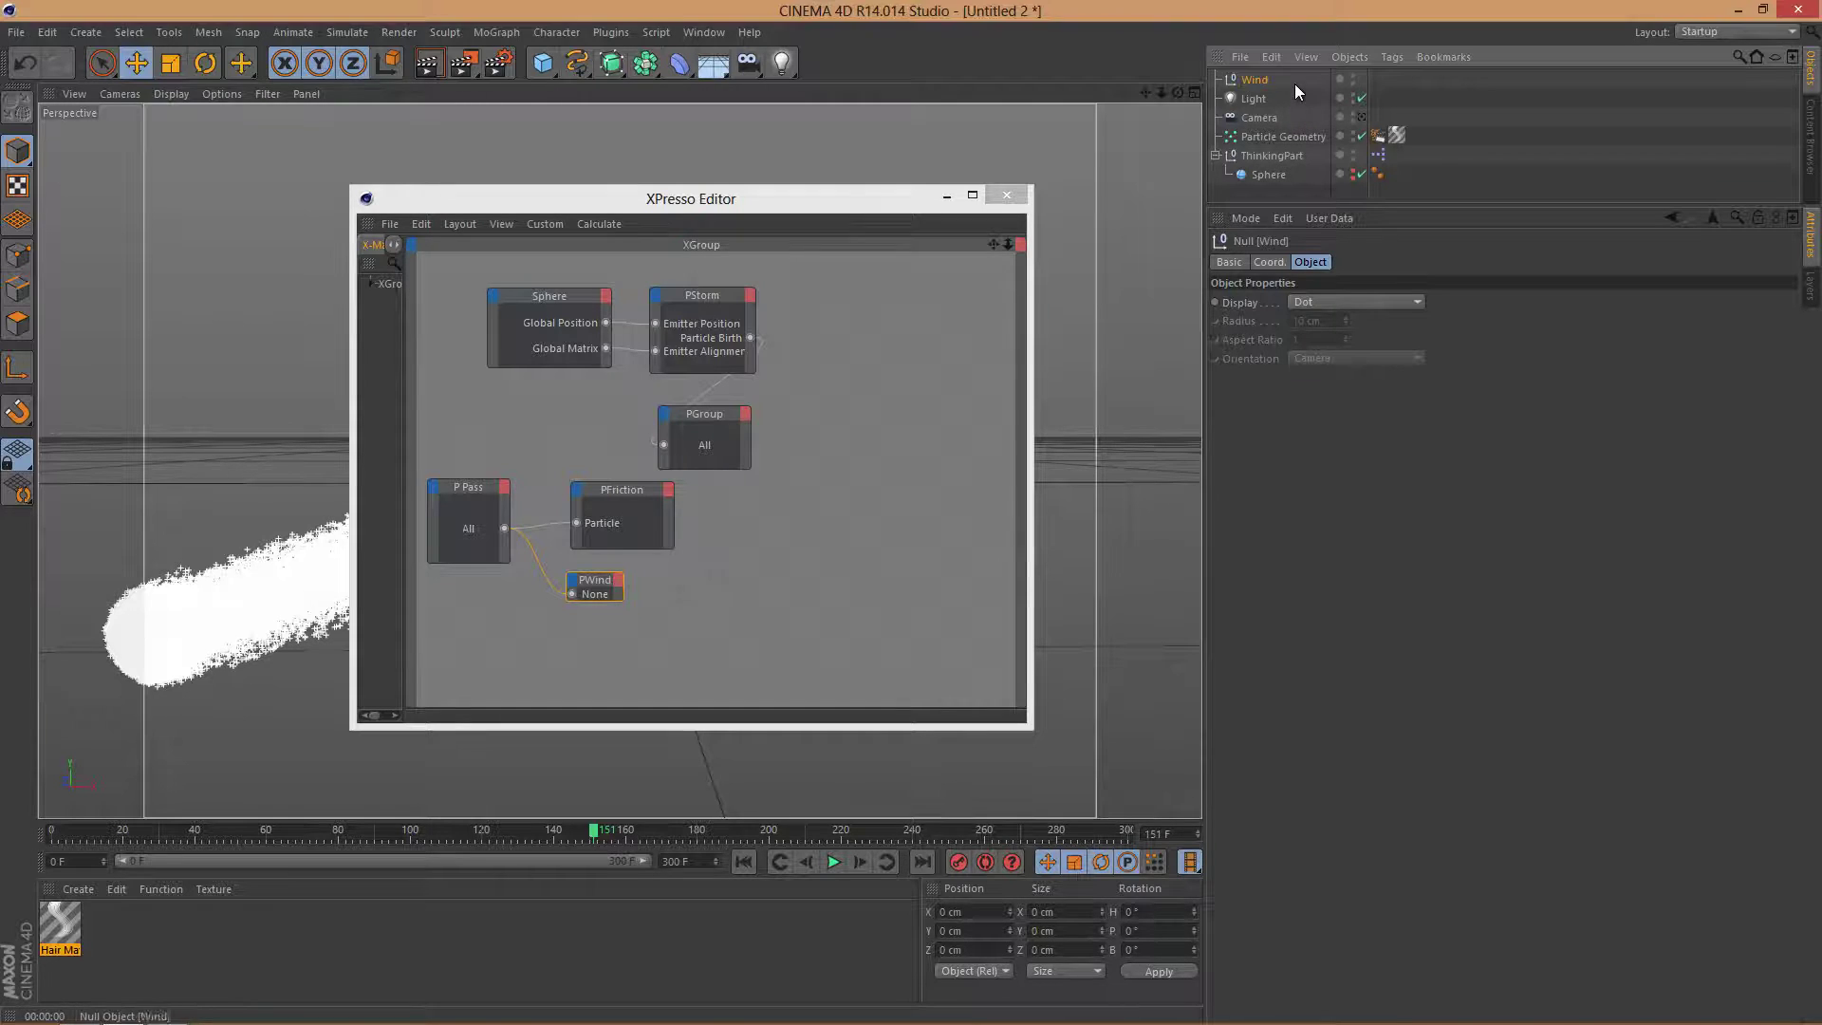
# - Link the Wind null to PWind with Strength 200 and Turbulence 400
pyautogui.click(589, 589)
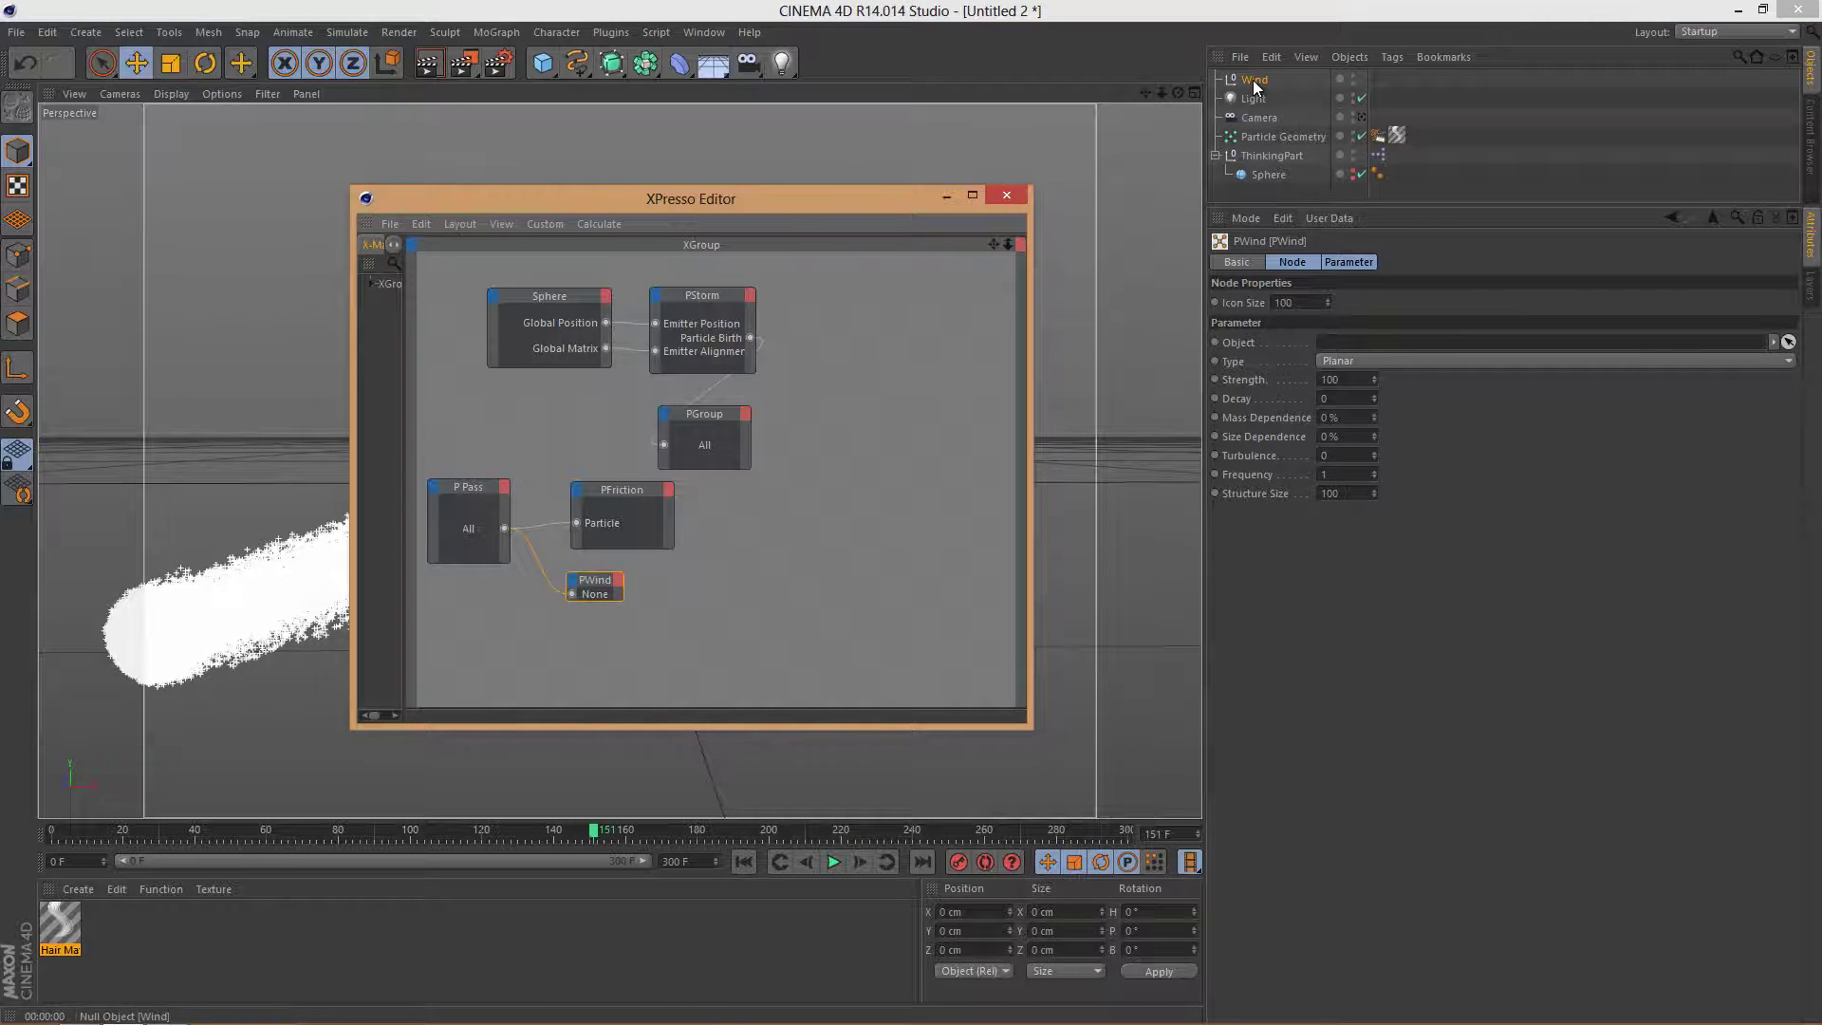
pyautogui.moveTo(1254, 82); pyautogui.dragTo(1327, 351)
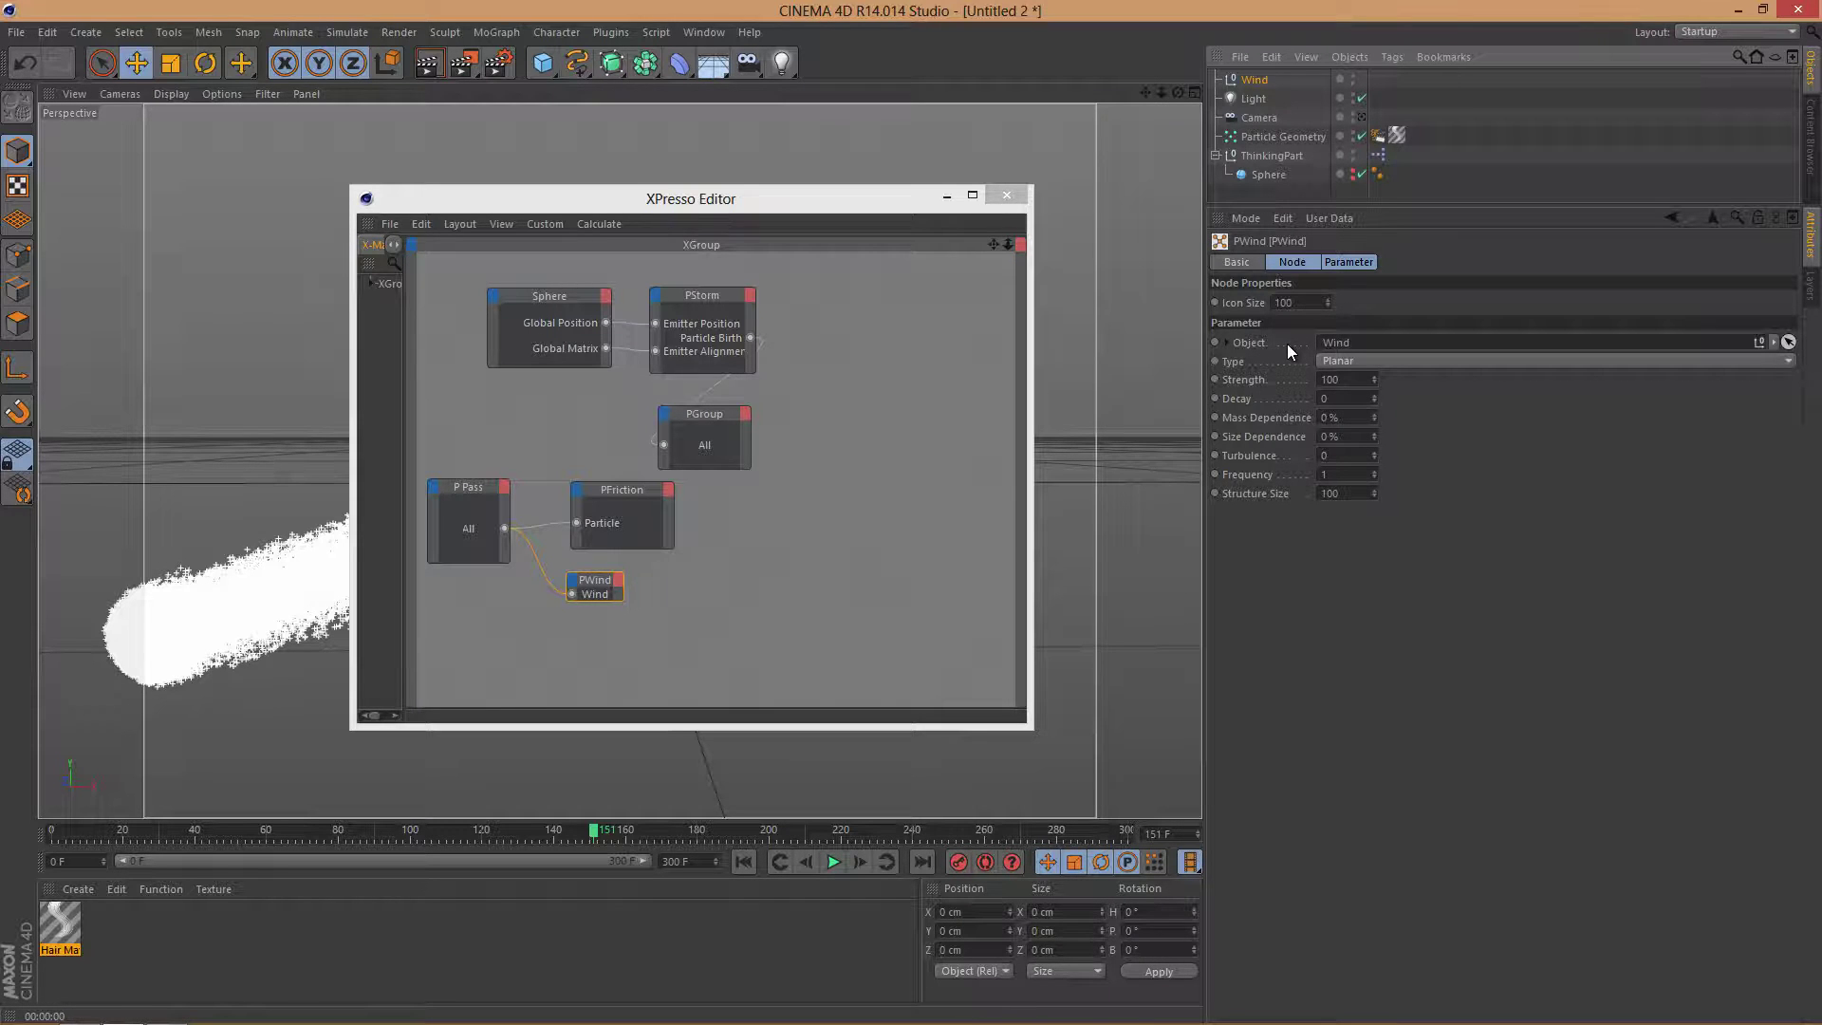
pyautogui.click(1359, 381)
pyautogui.write('200')
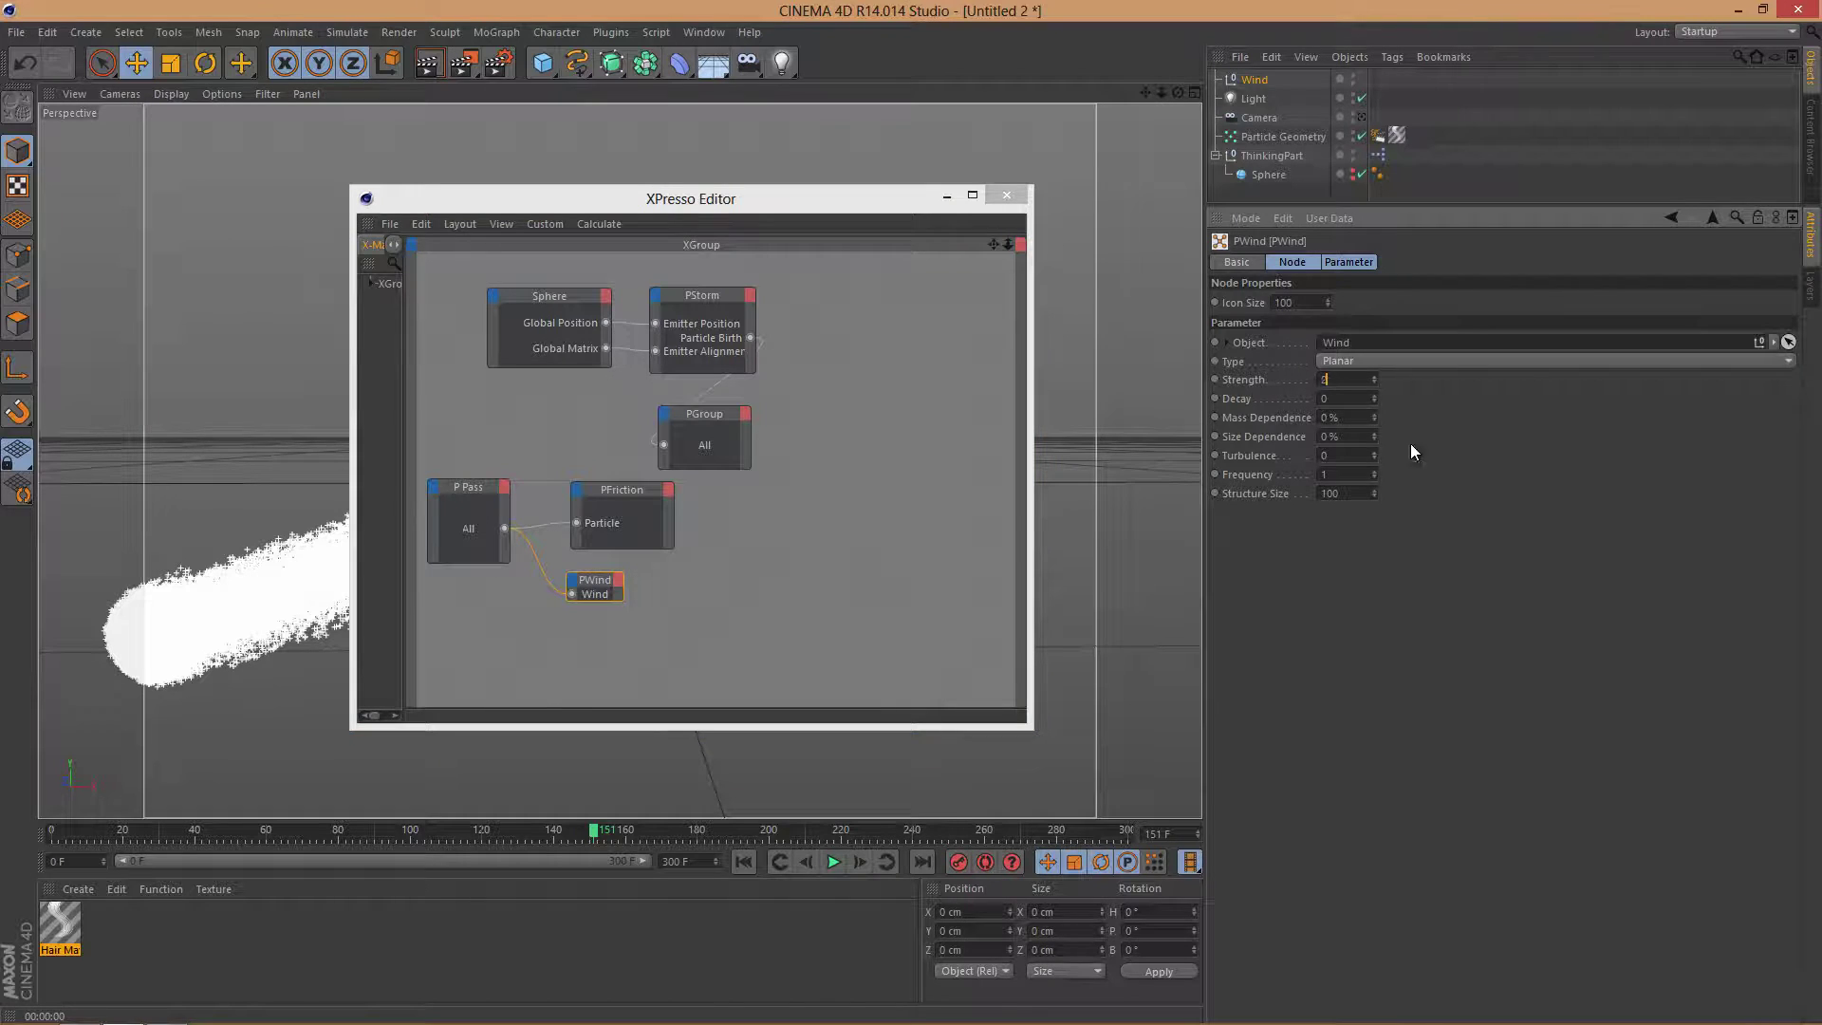
pyautogui.click(1332, 456)
pyautogui.write('400')
pyautogui.click(988, 203)
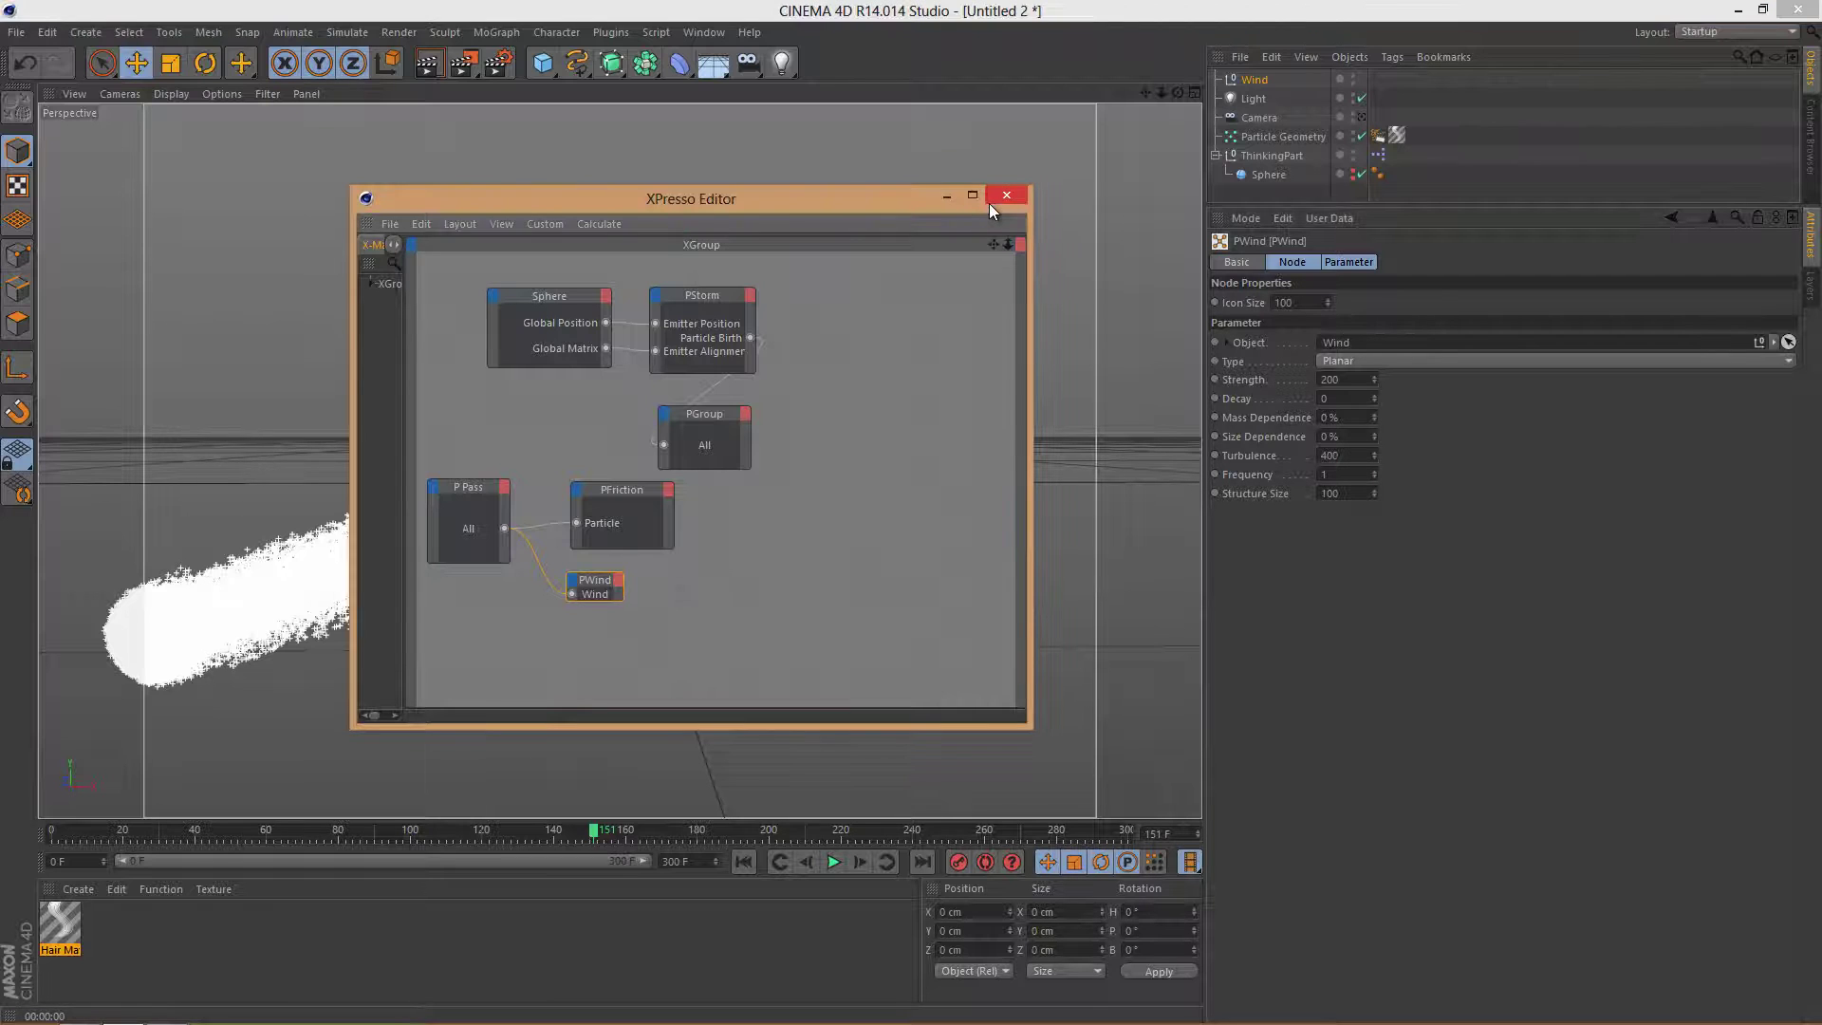
# - Close the node editor and play the animation from frame 0 to preview the wind effect
pyautogui.click(1006, 197)
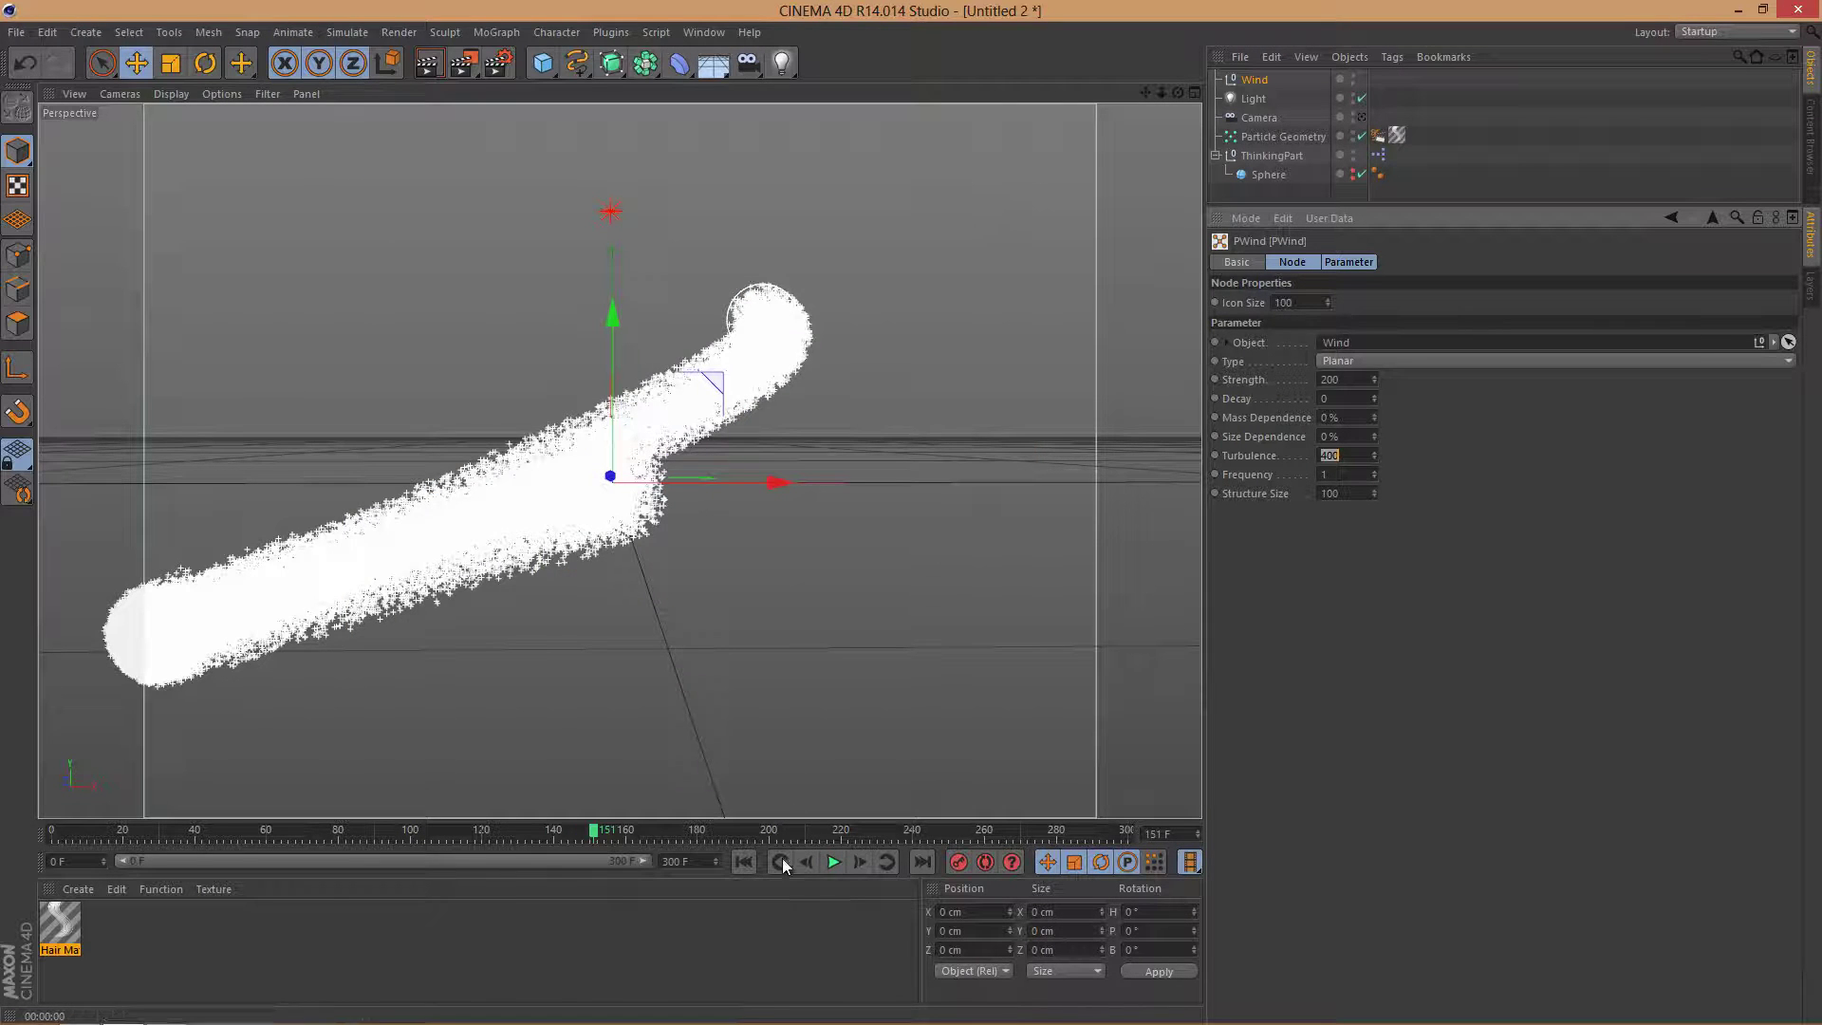
pyautogui.click(746, 864)
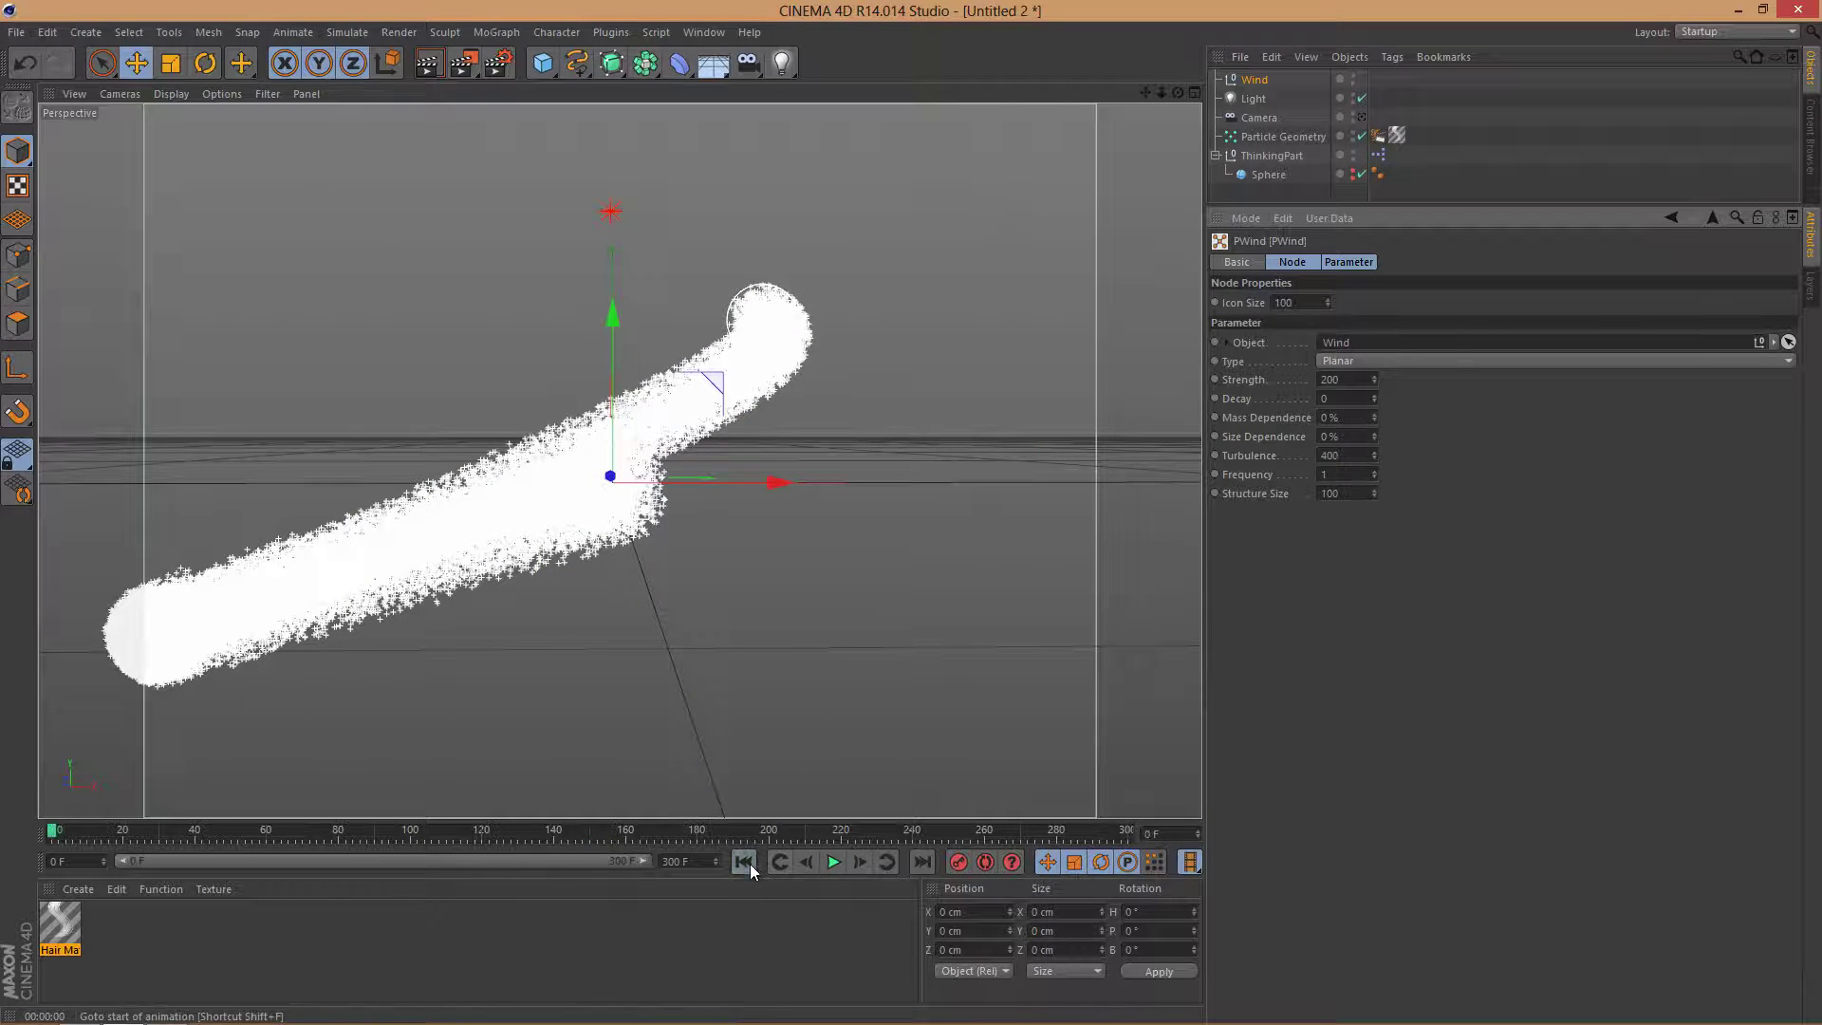
pyautogui.click(823, 863)
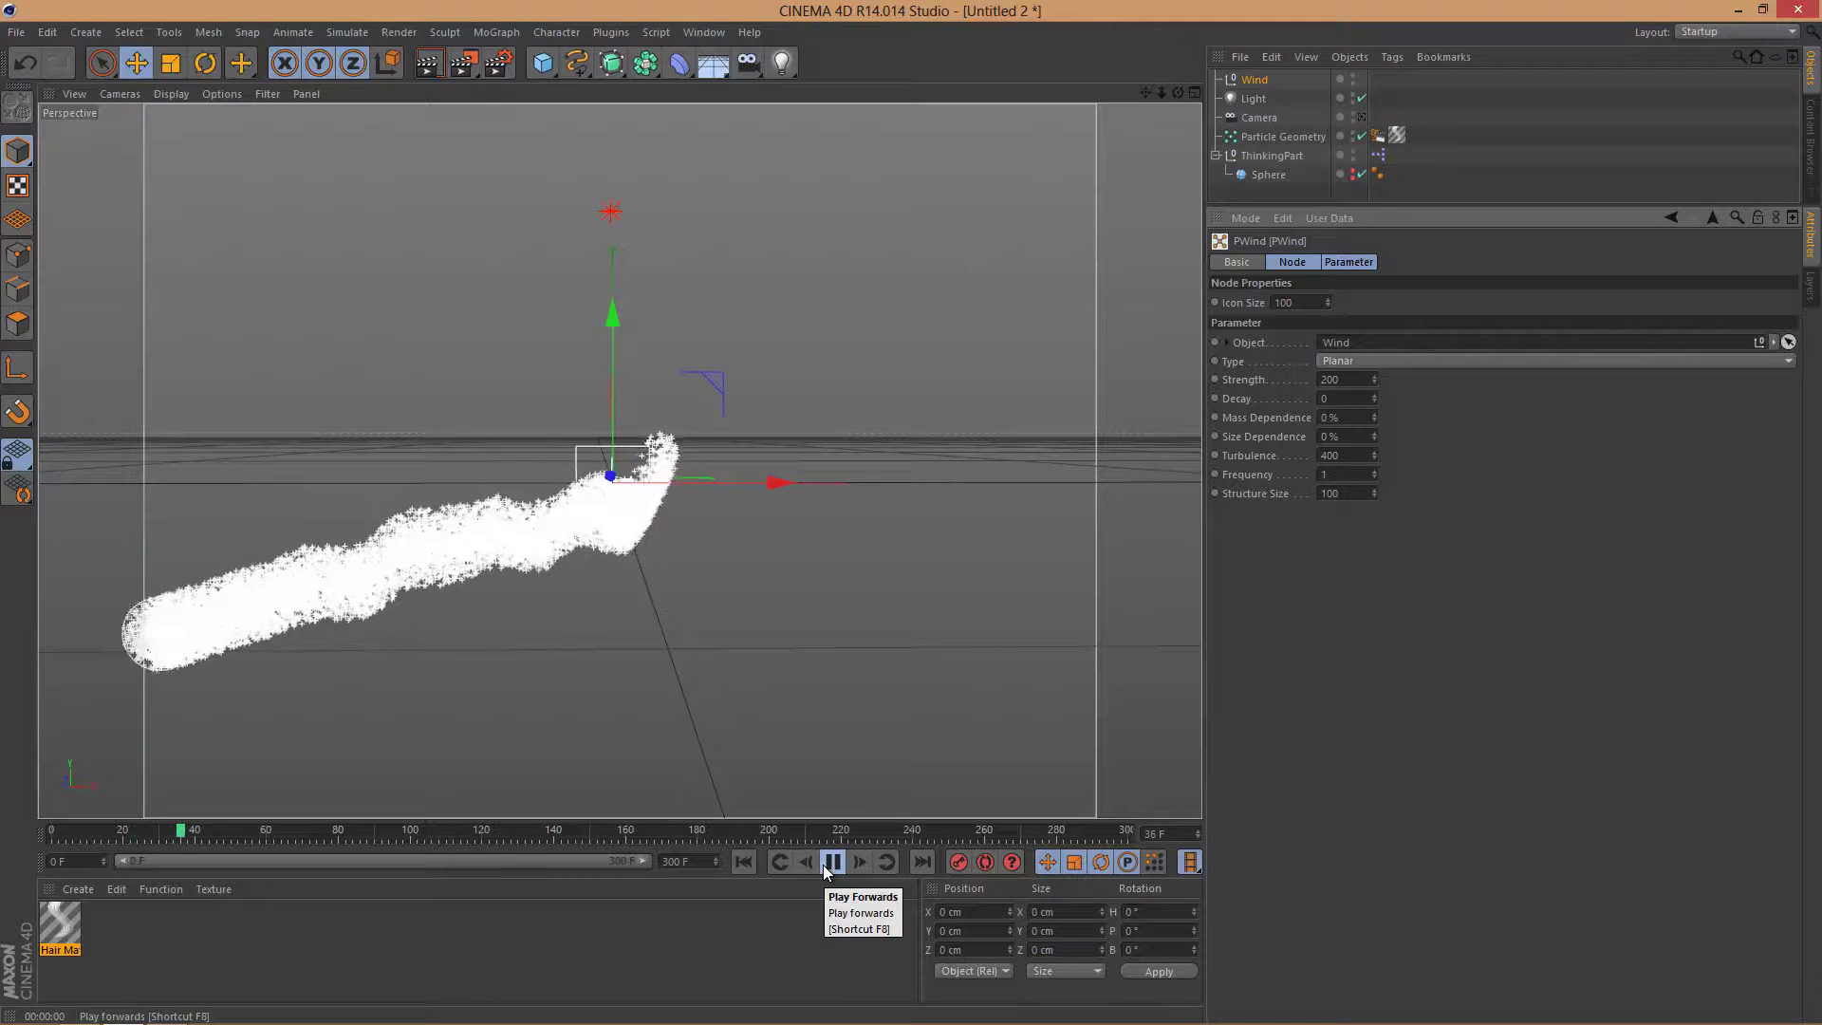
pyautogui.click(826, 869)
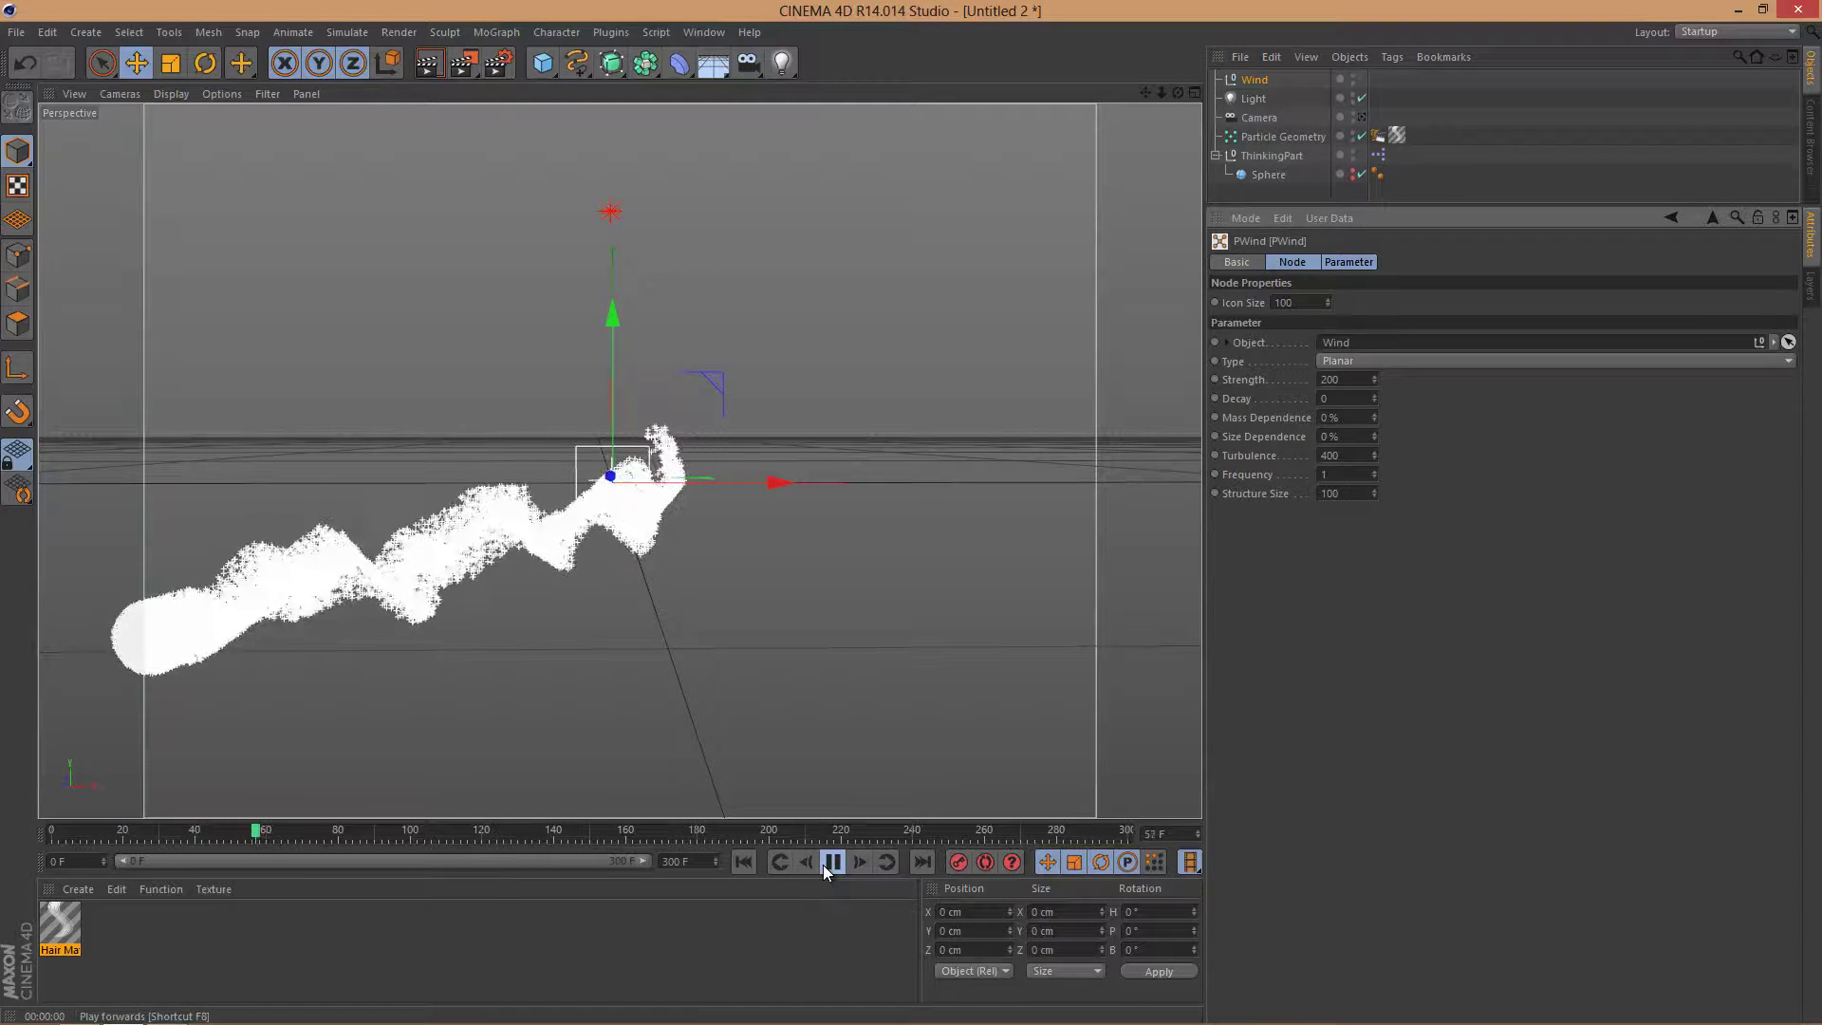
# - Select the Sphere, delete its keyframe at frame 75, and rewind to frame 0
pyautogui.click(1267, 175)
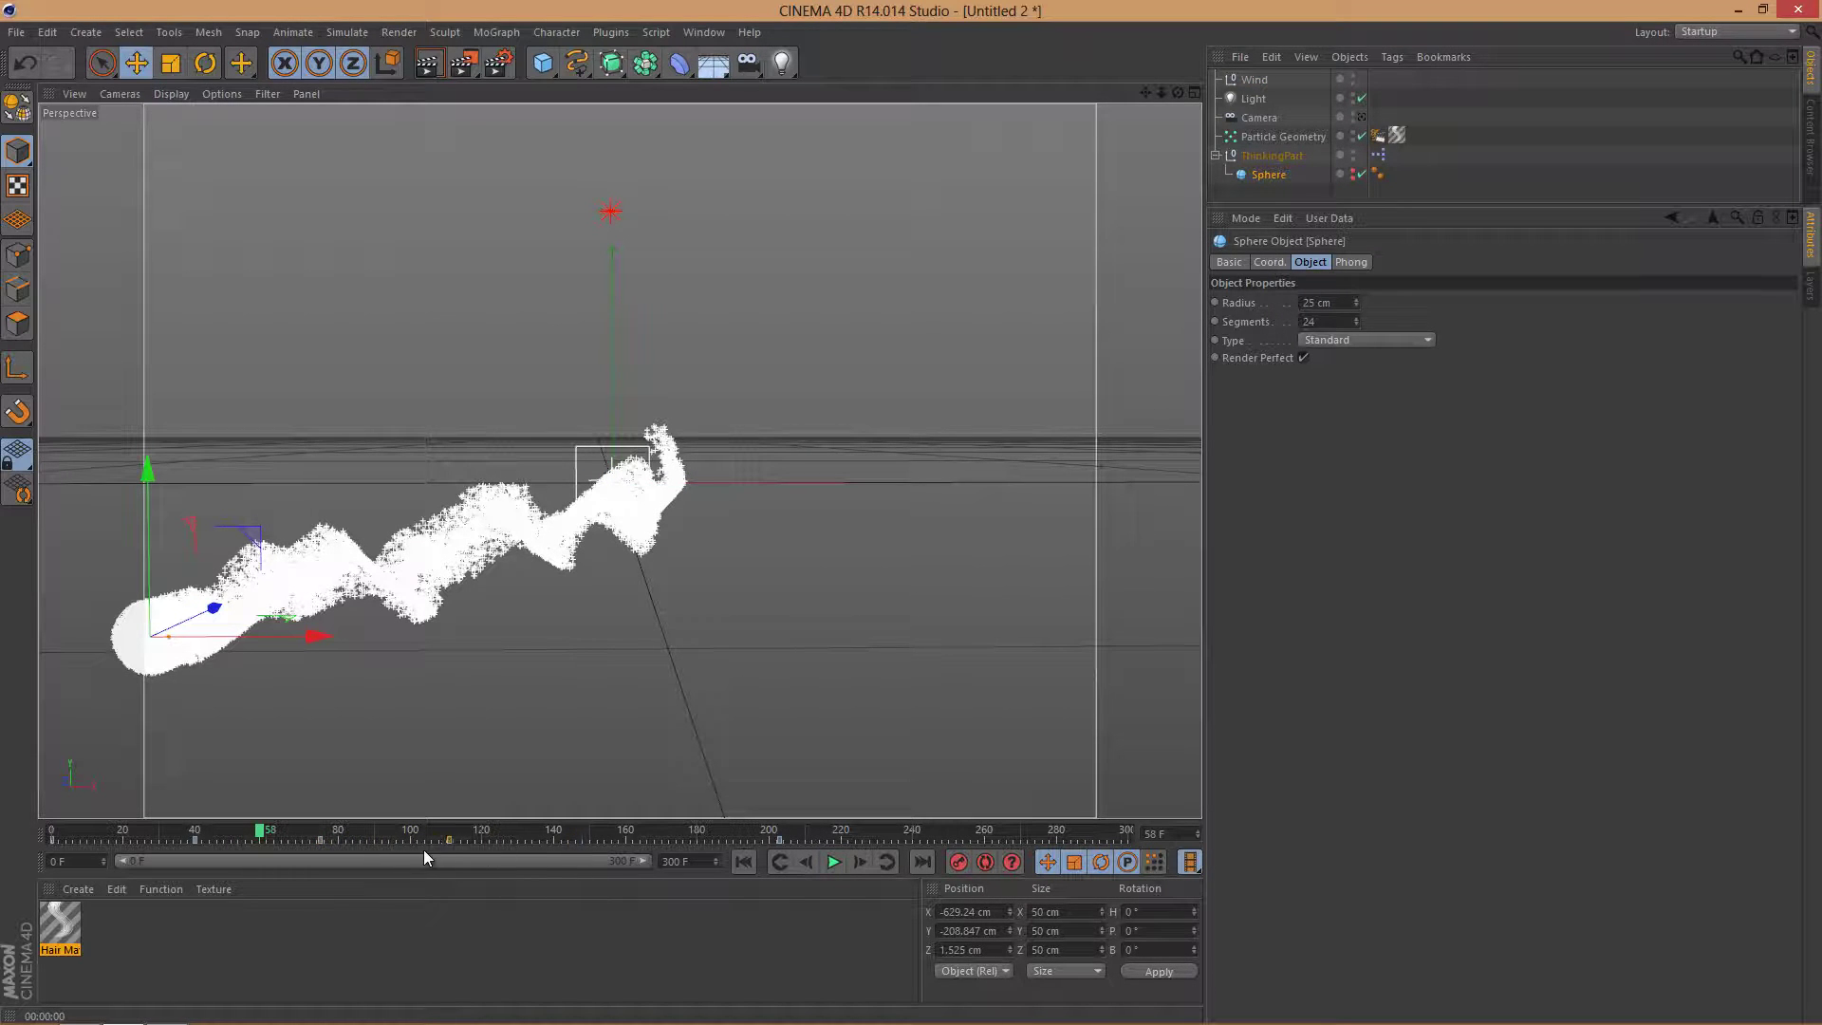
pyautogui.click(779, 840)
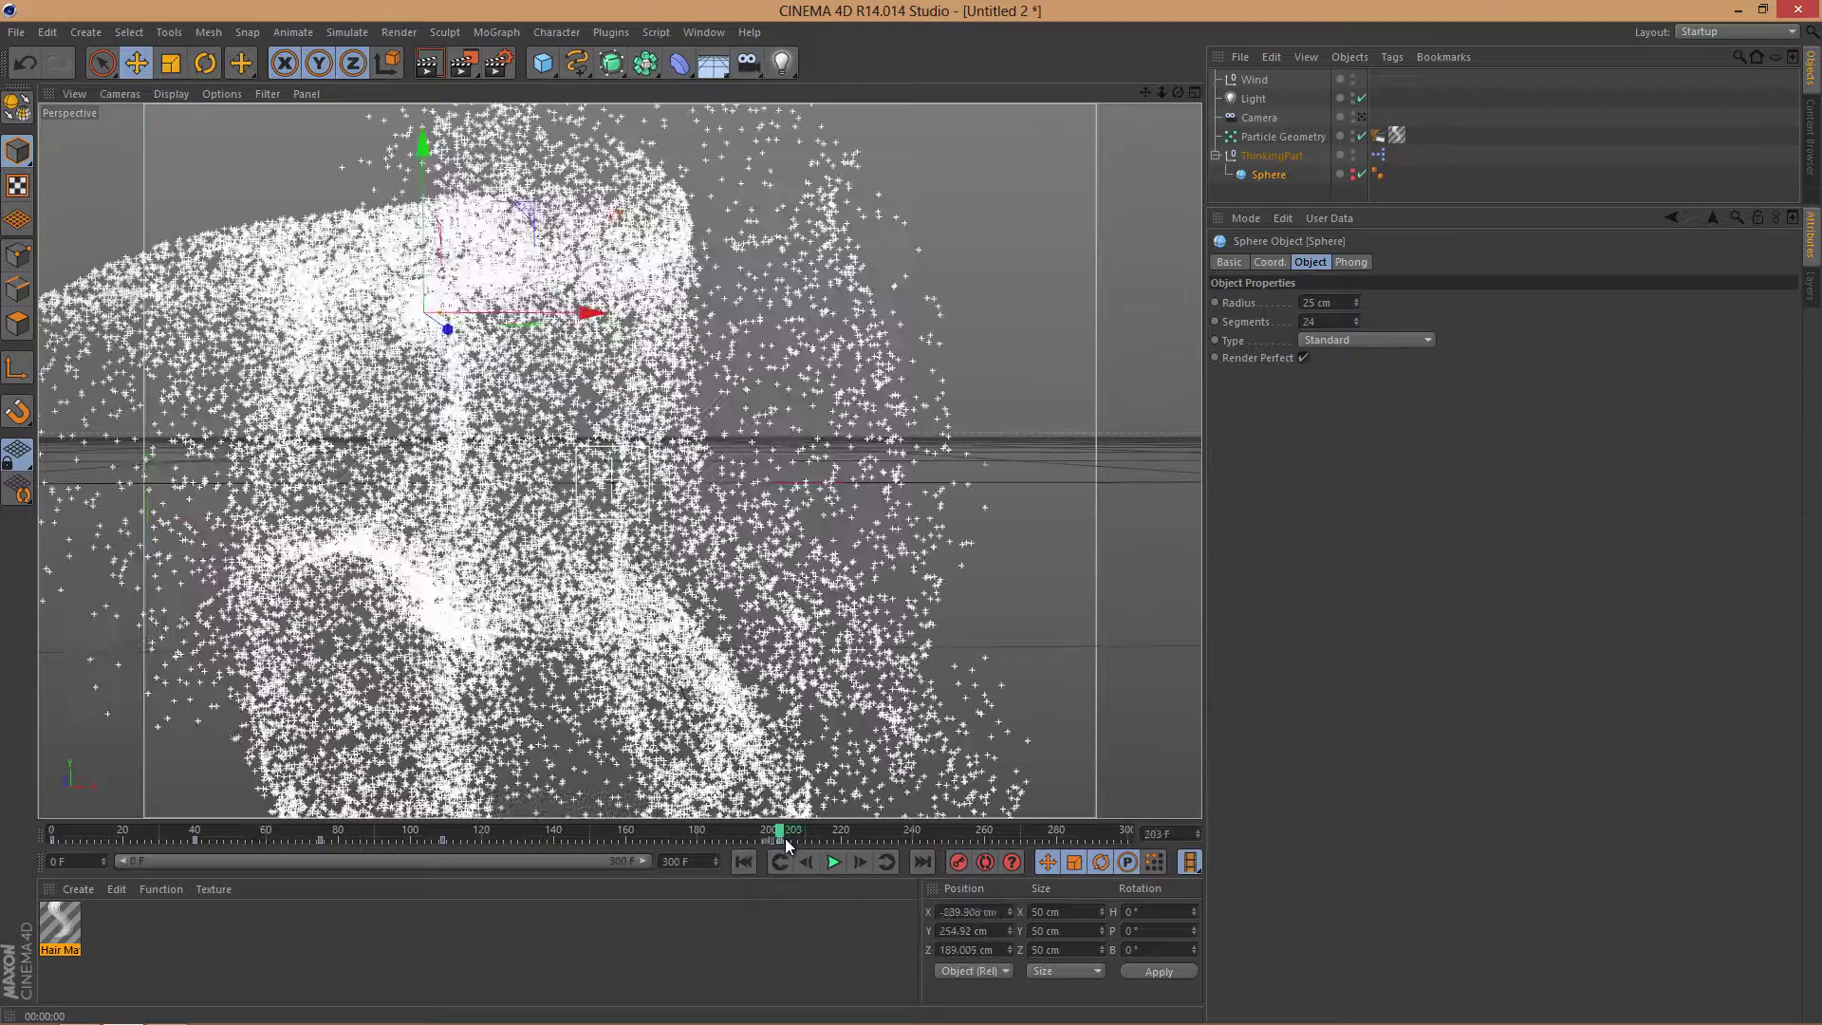
pyautogui.click(639, 832)
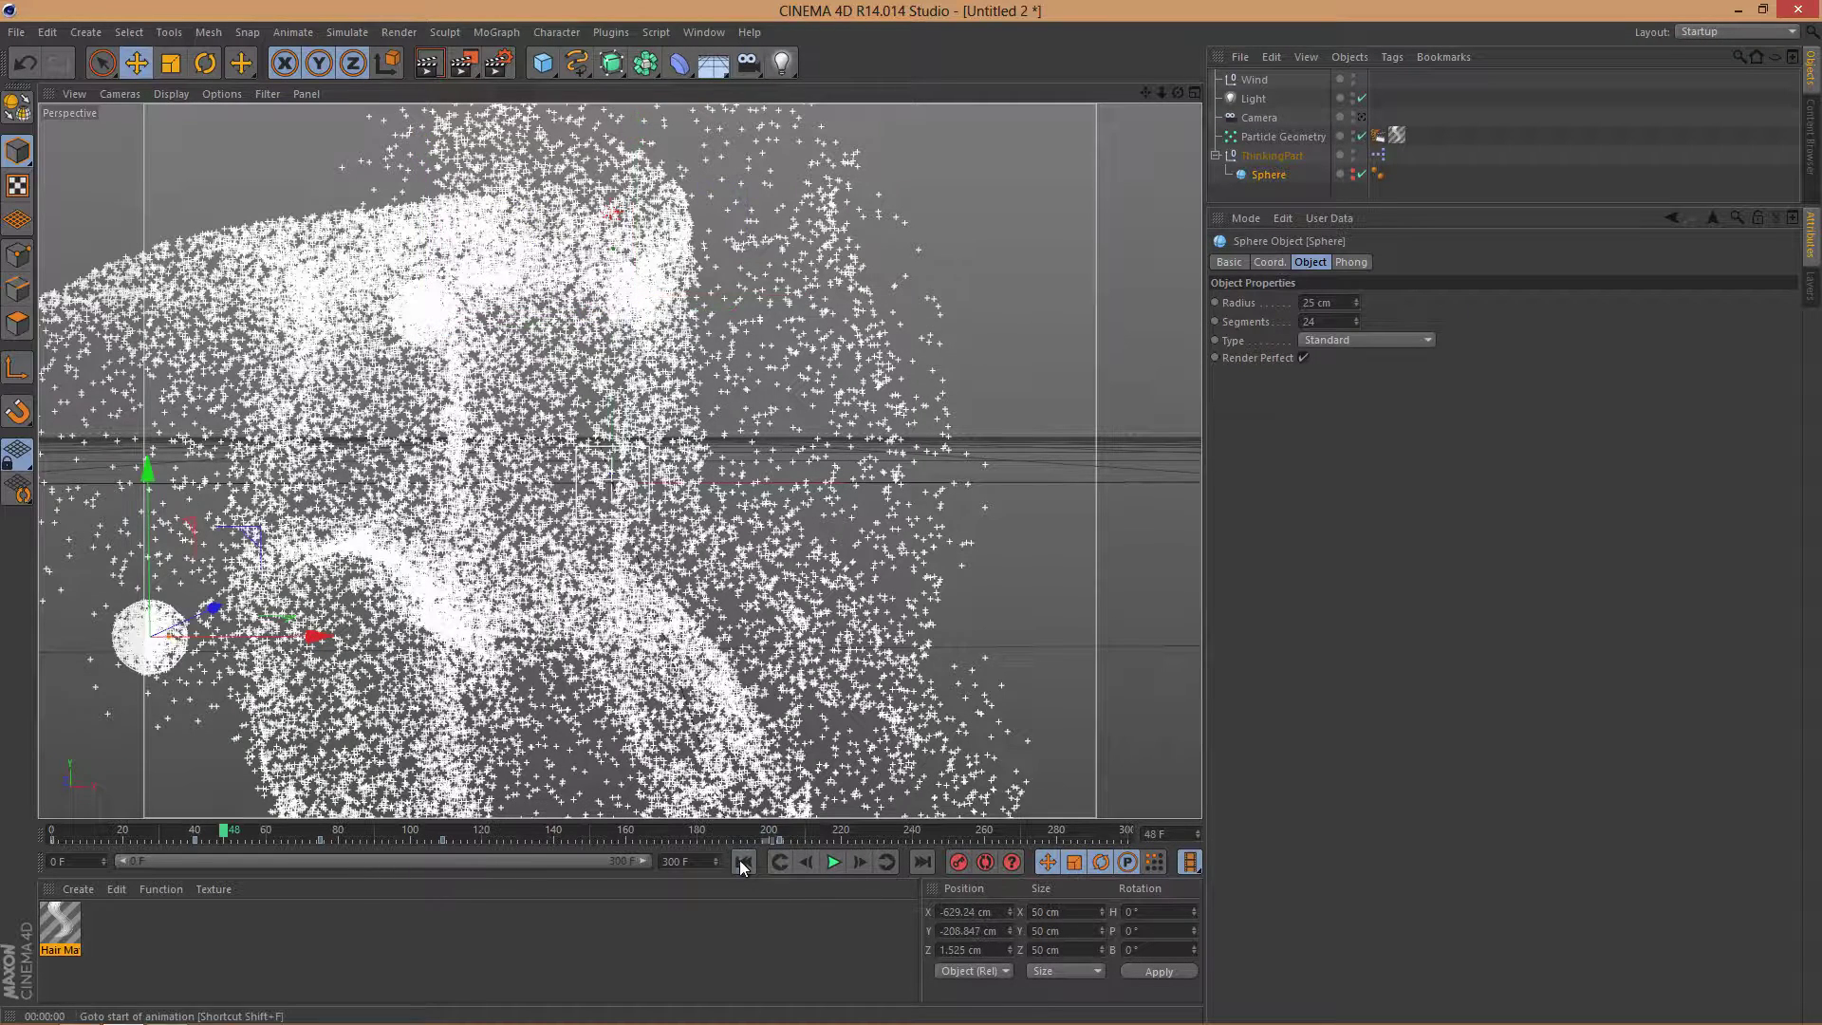
pyautogui.click(743, 860)
pyautogui.click(833, 861)
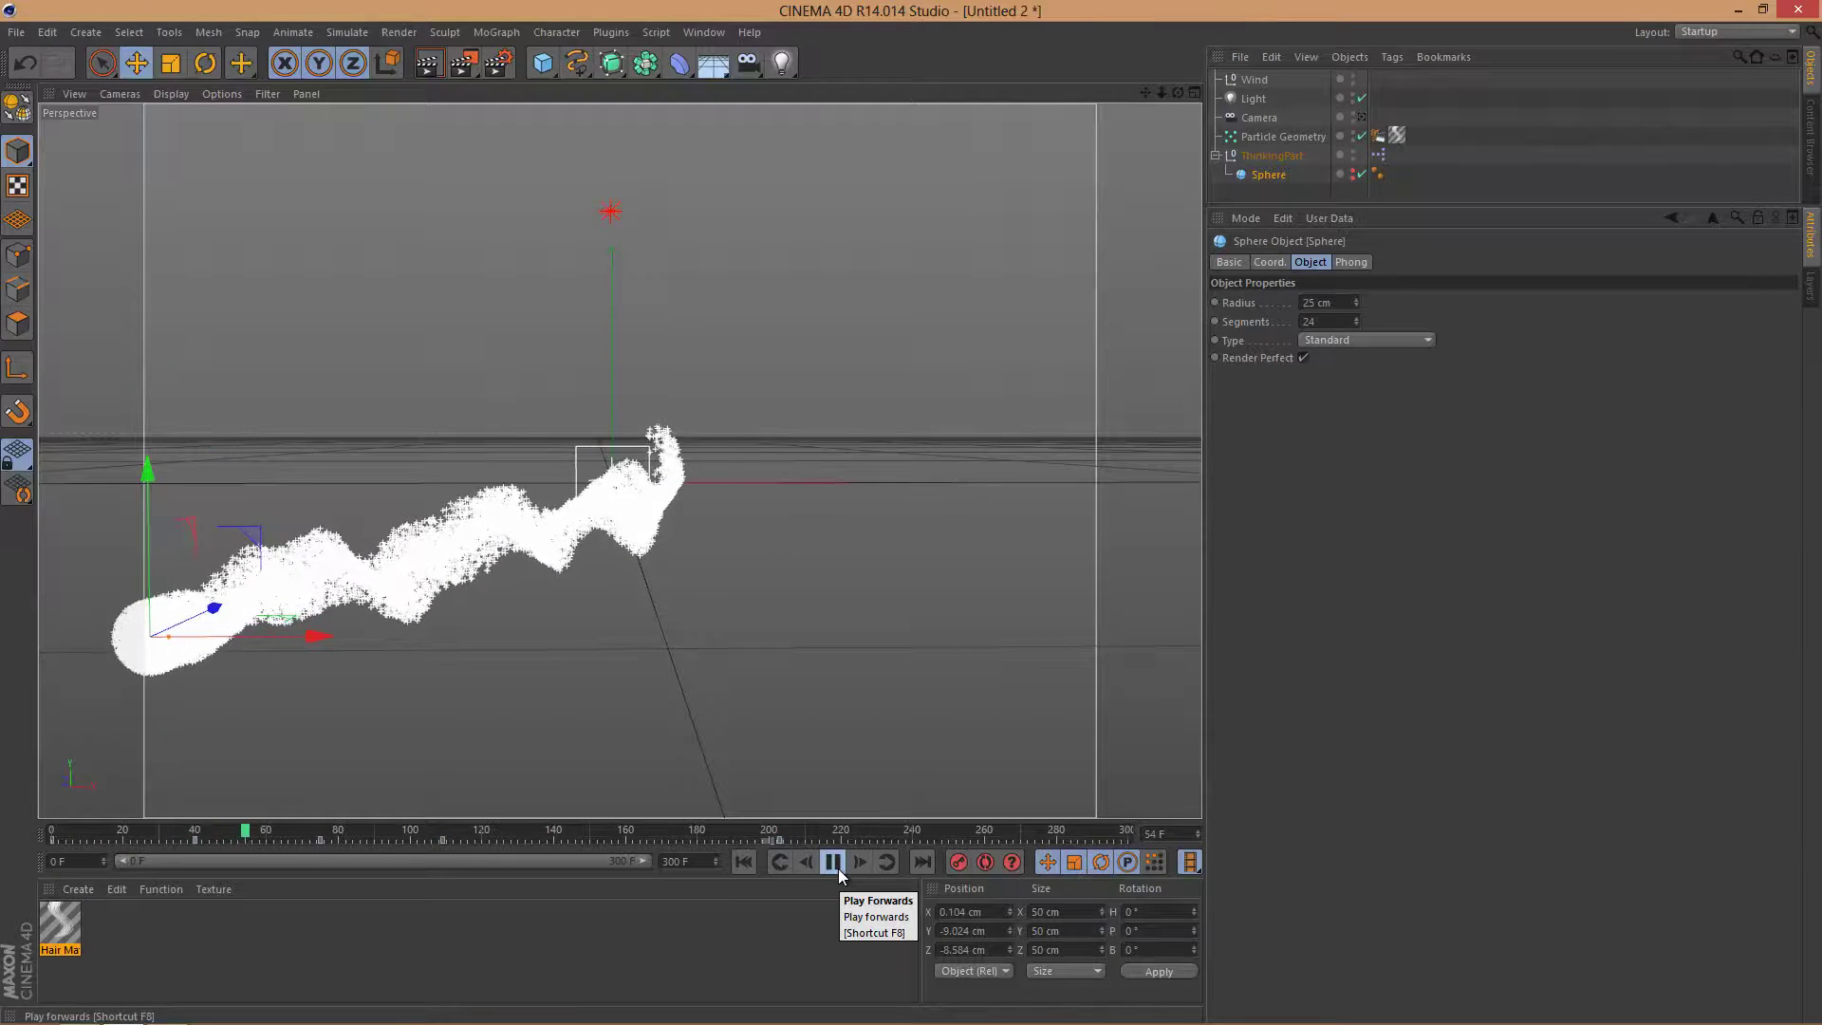
pyautogui.click(833, 861)
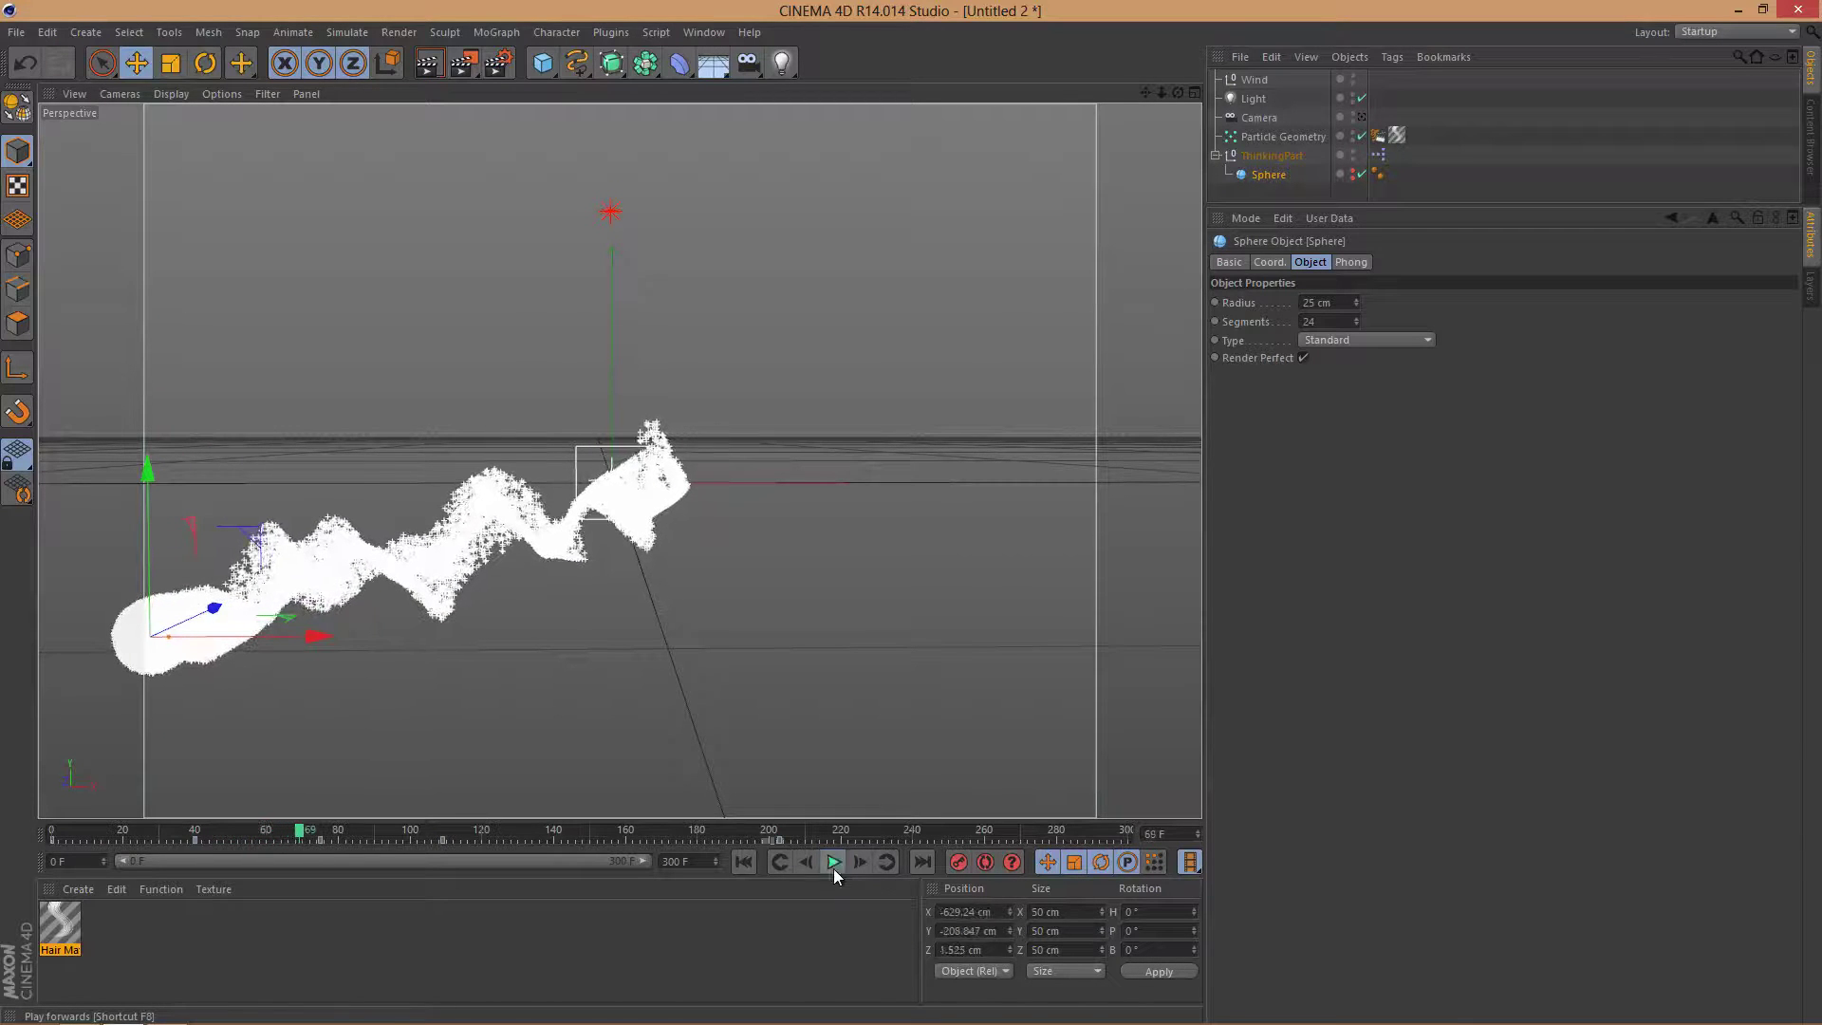
pyautogui.click(321, 839)
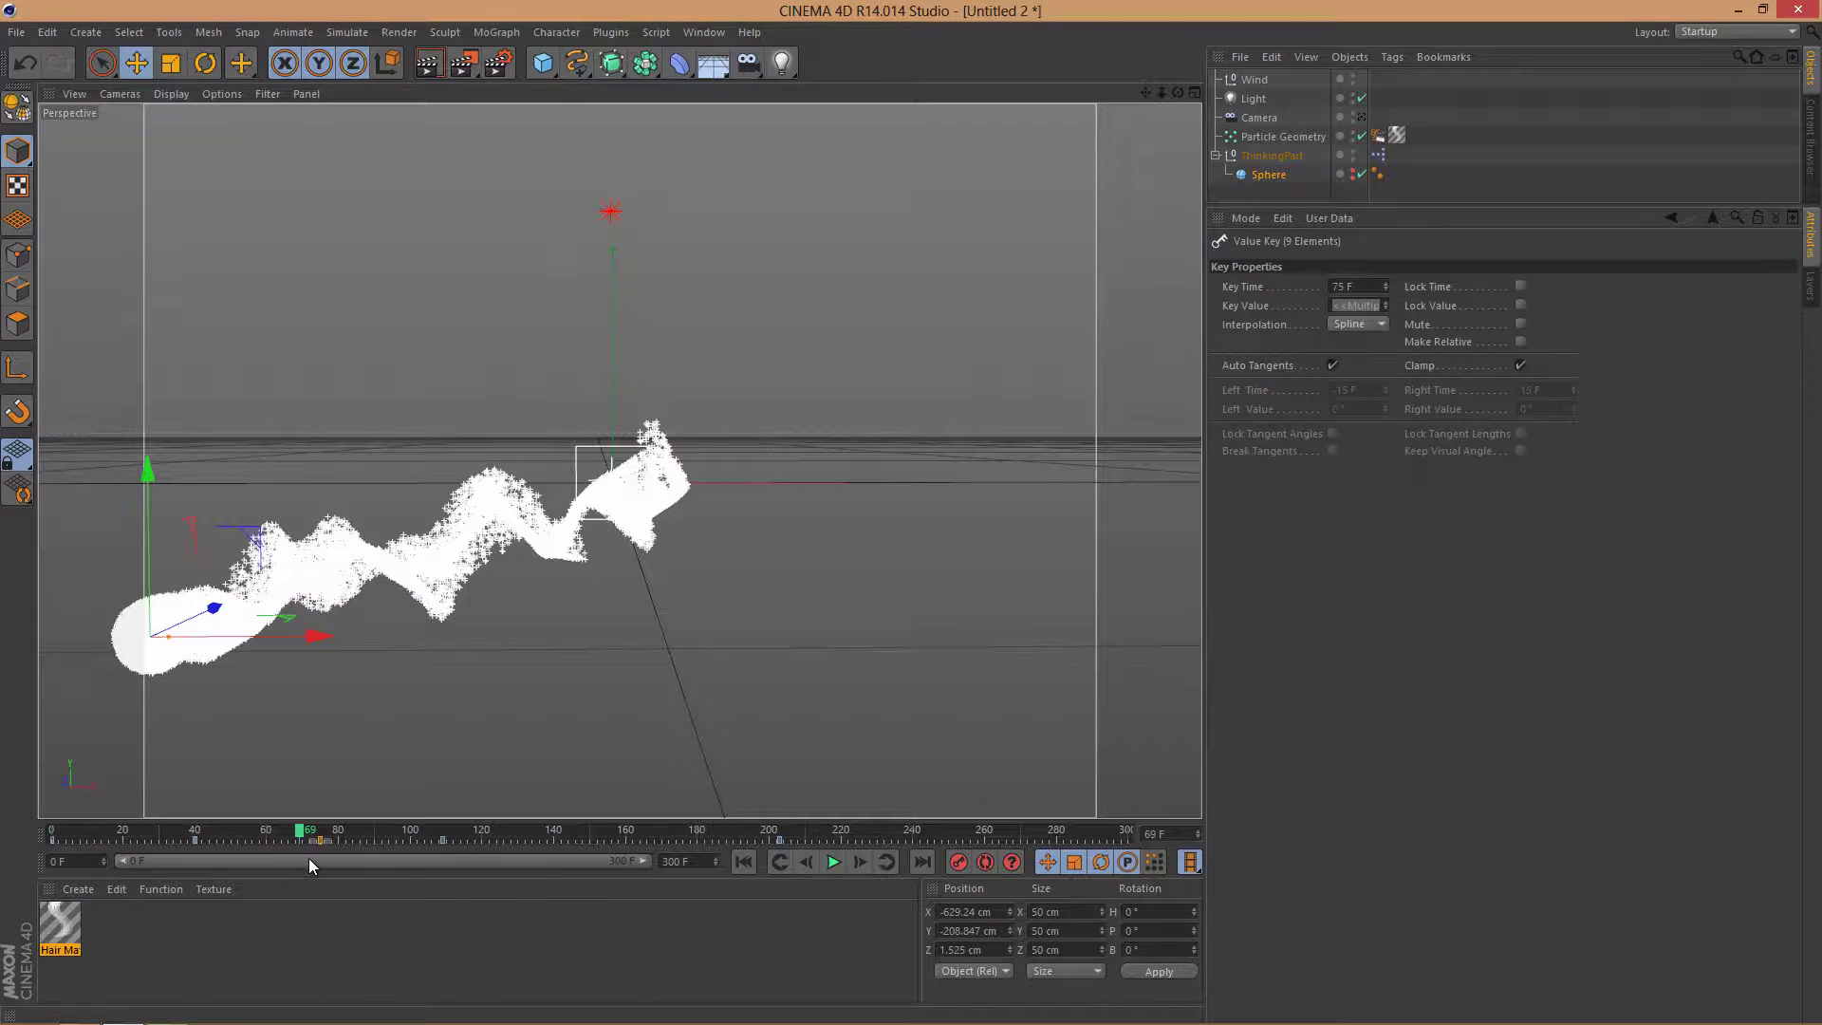
pyautogui.press('Delete')
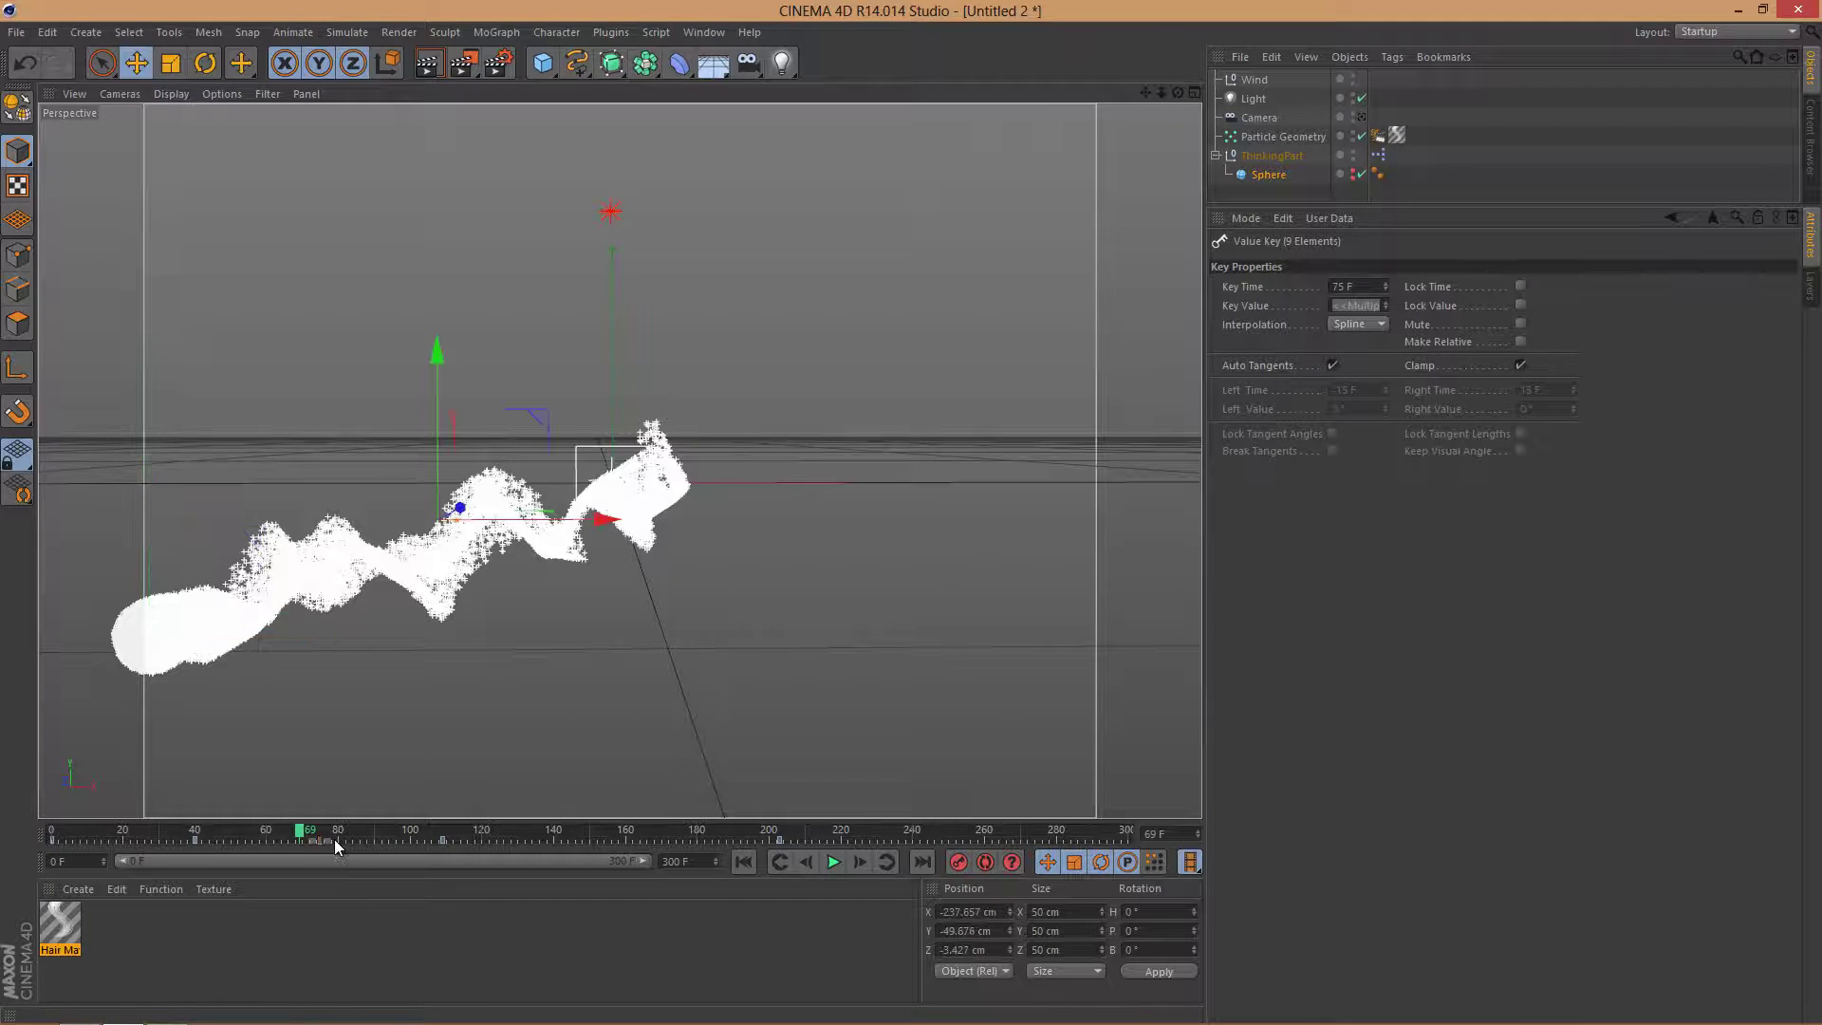
pyautogui.click(743, 863)
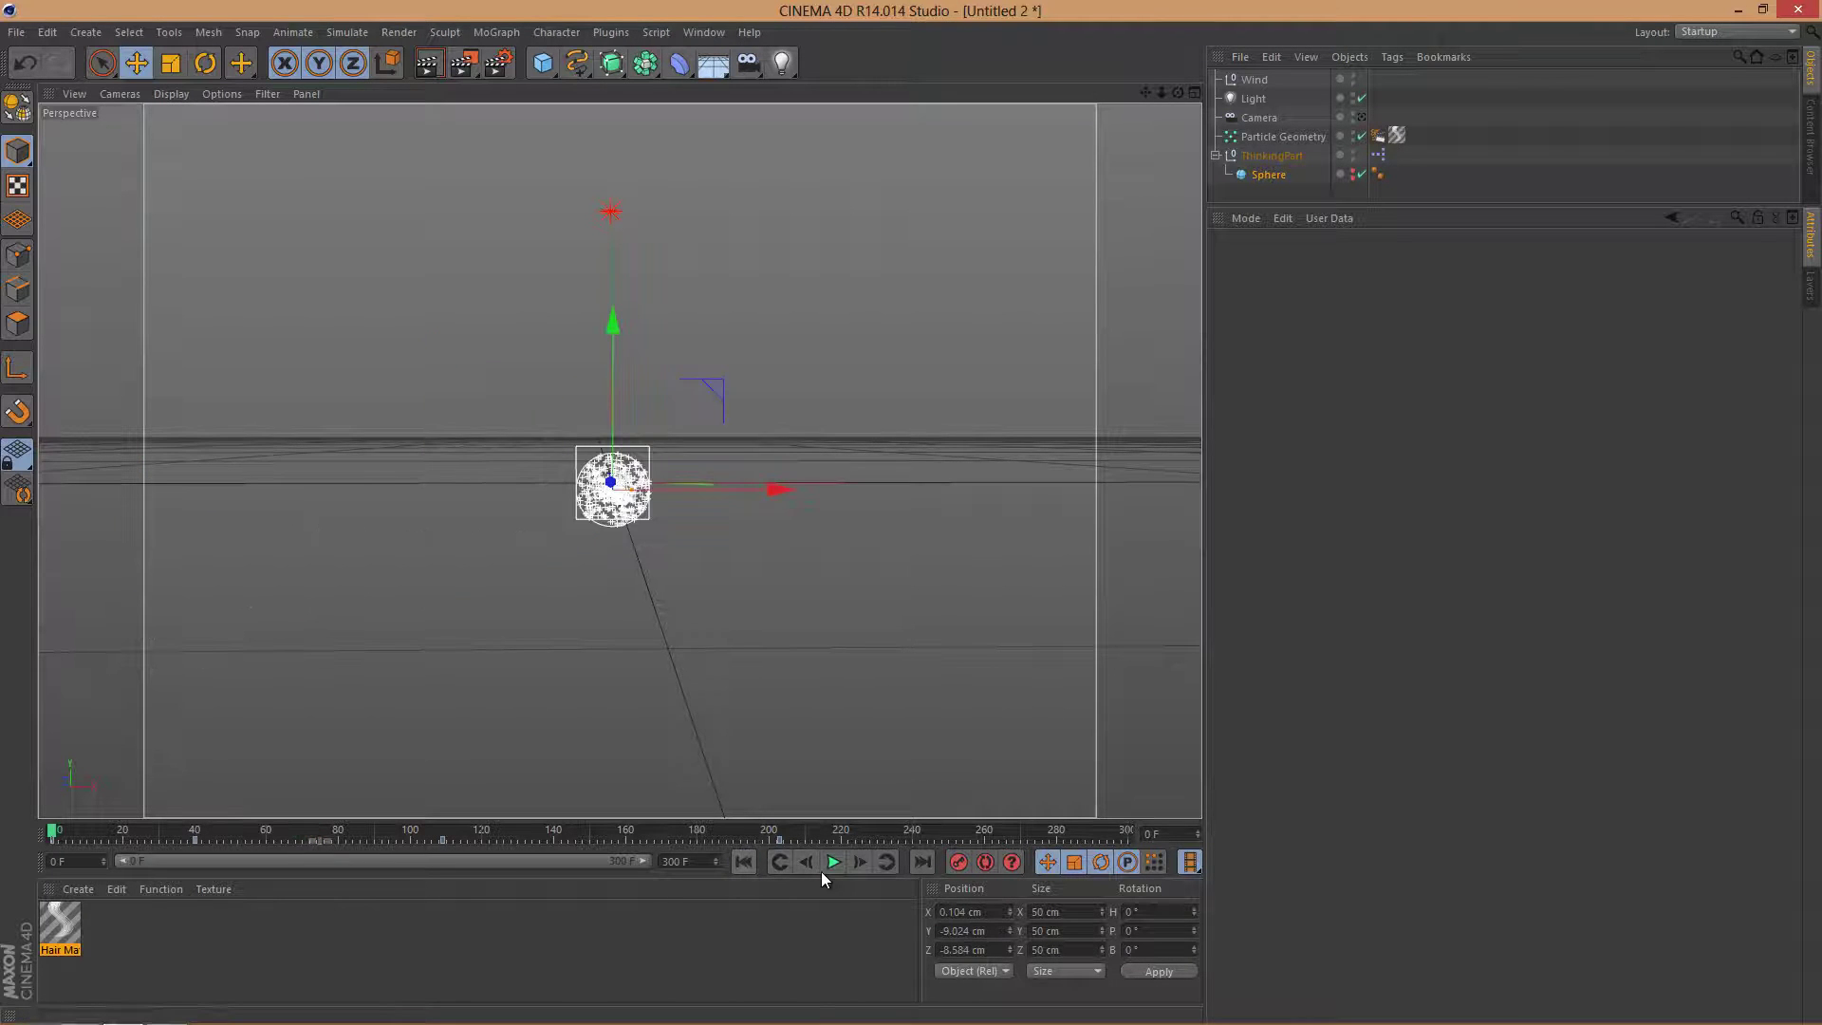
# - Replay the animation, pause it, and render a test preview of the red wind-swept particle hair
pyautogui.click(823, 860)
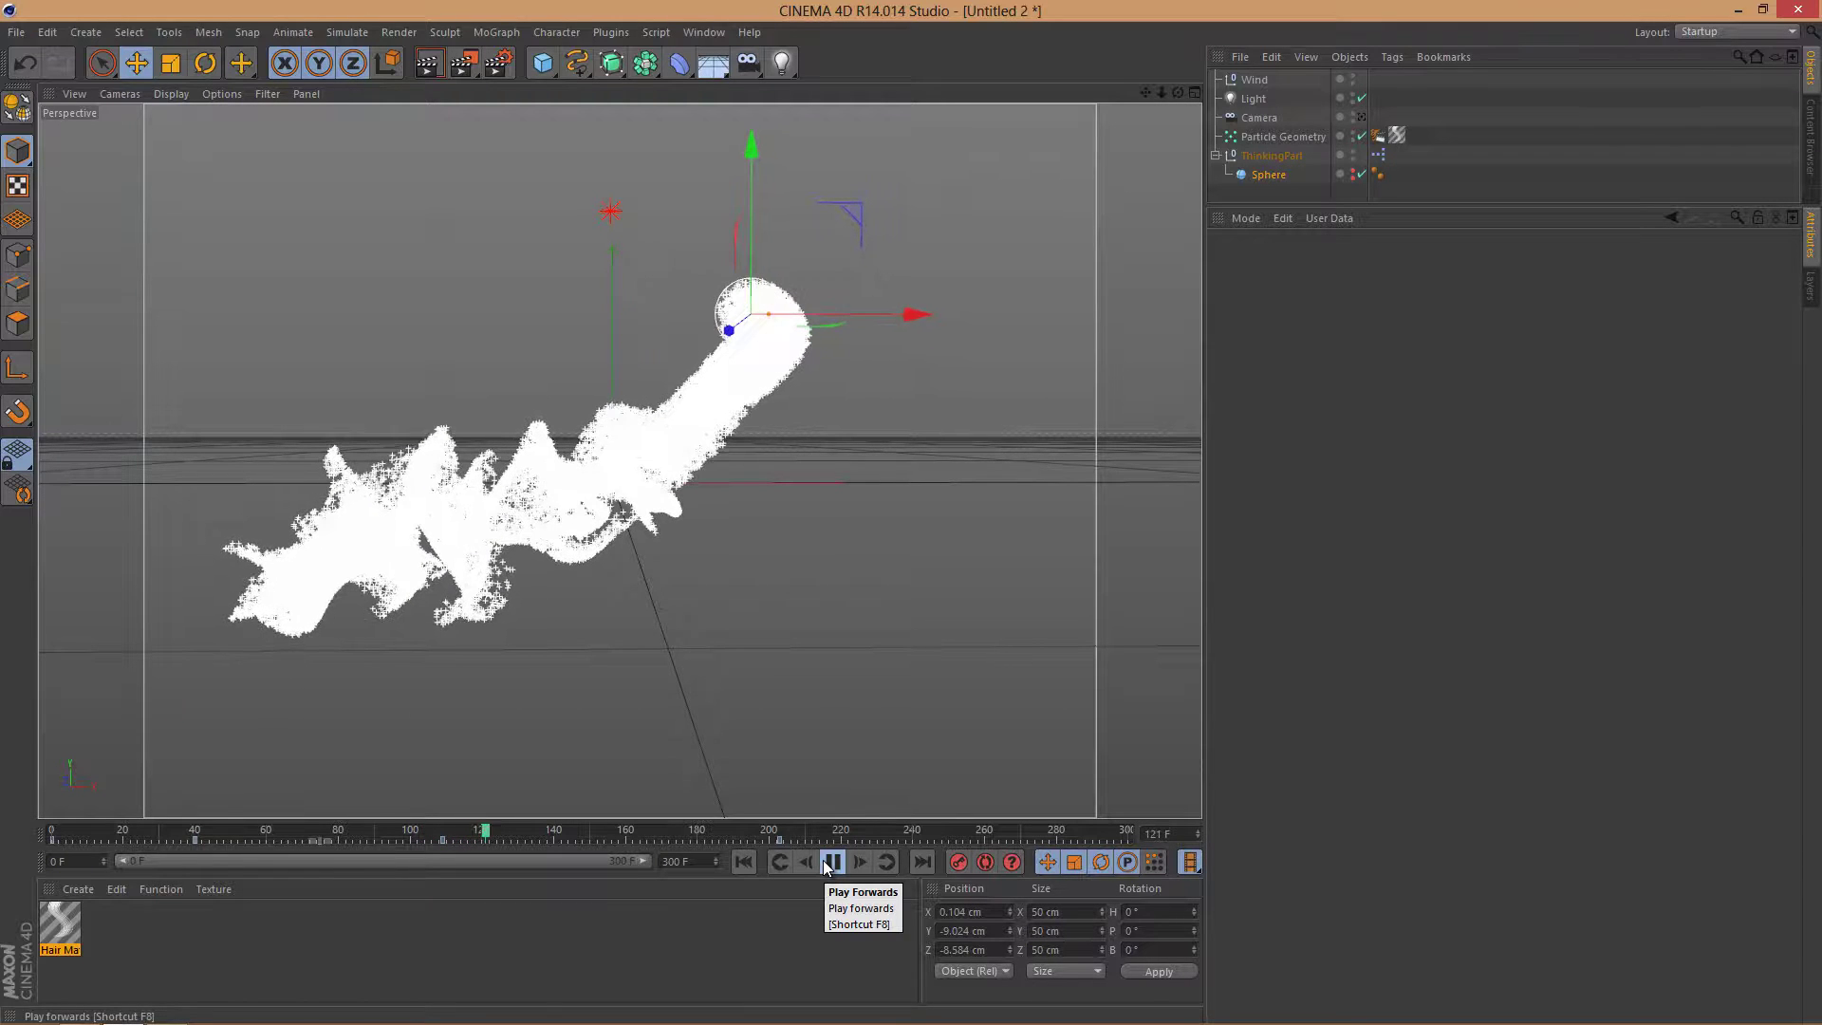
pyautogui.click(832, 862)
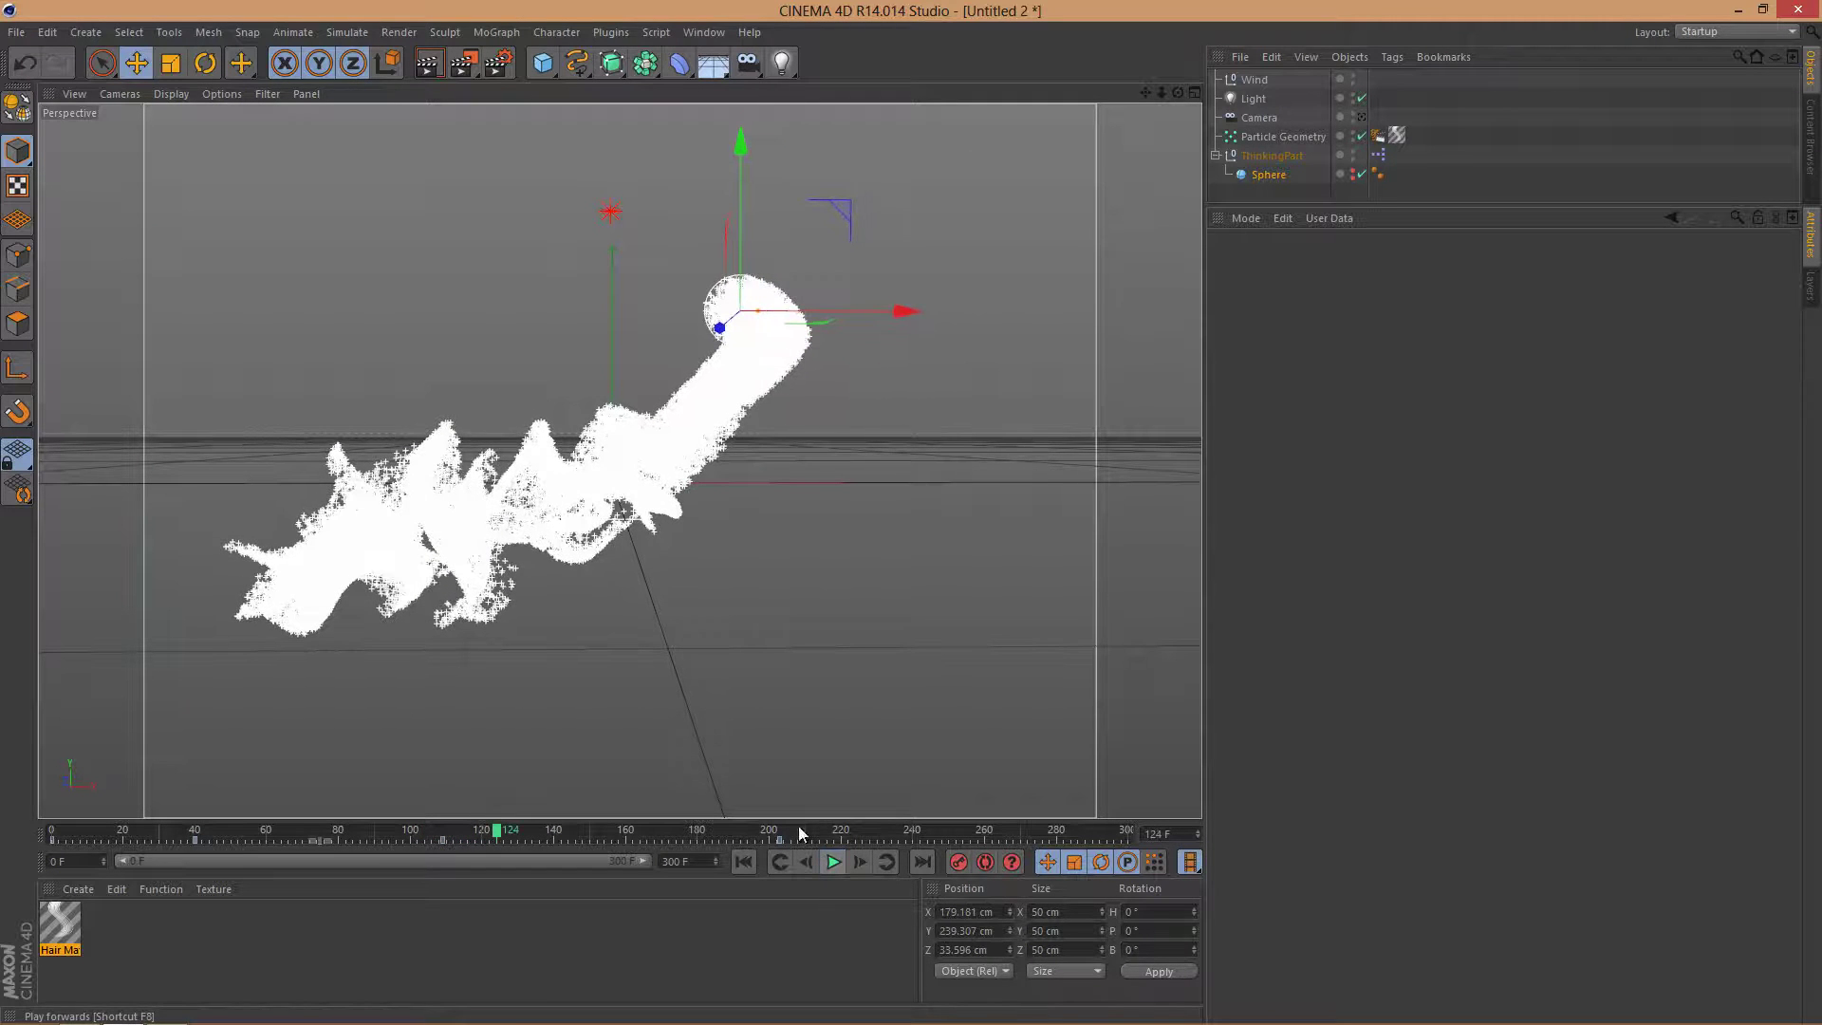
pyautogui.click(428, 65)
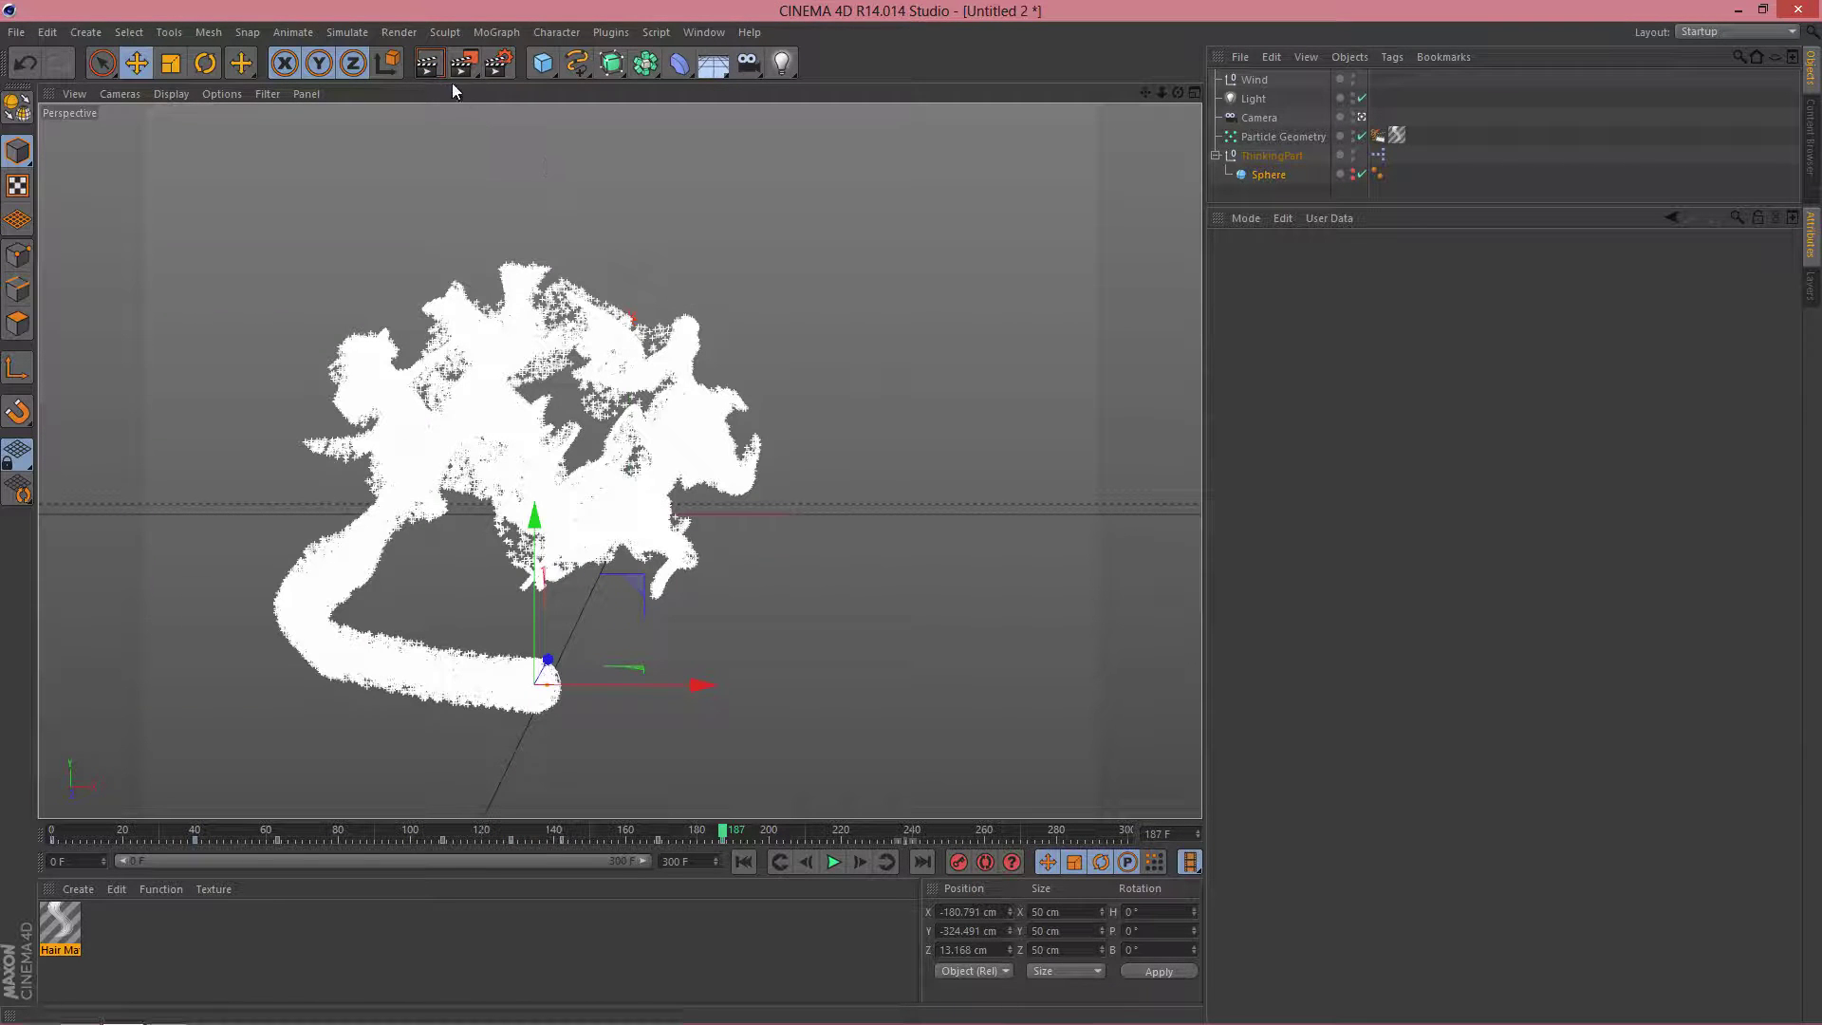
pyautogui.click(426, 65)
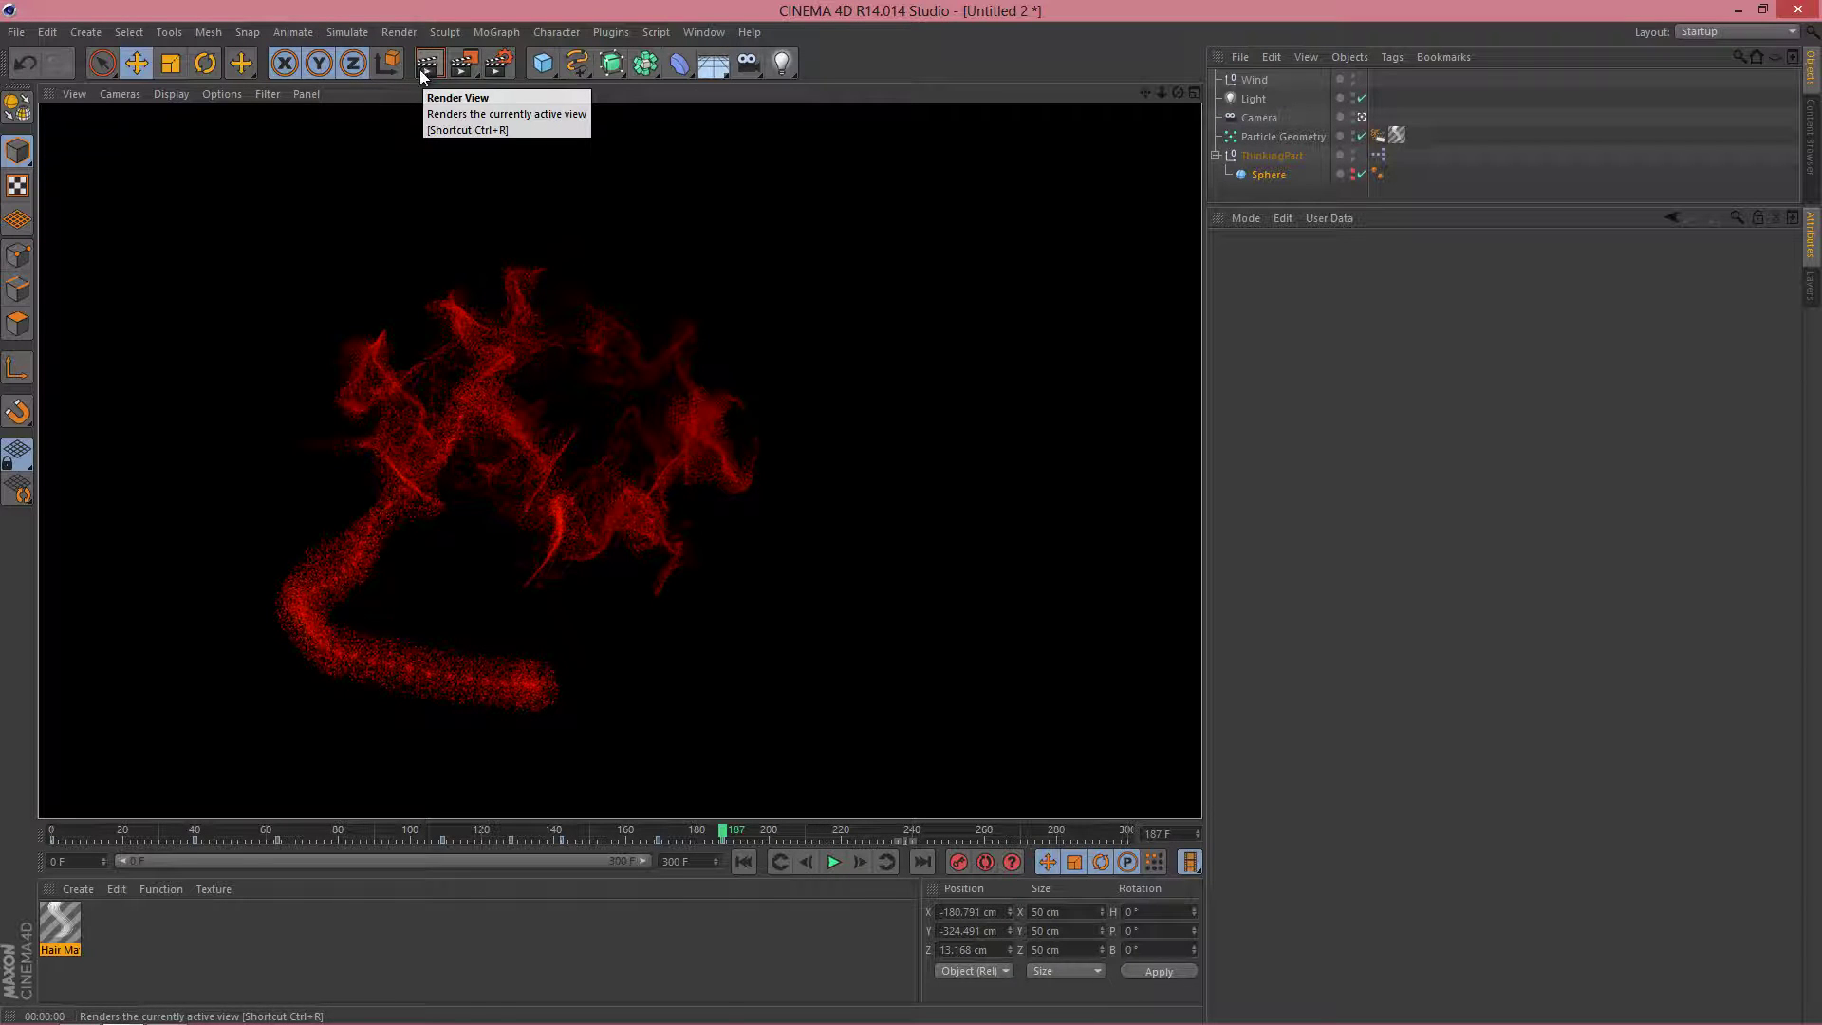
# - Duplicate the red light and colour the copy yellow
pyautogui.click(1256, 101)
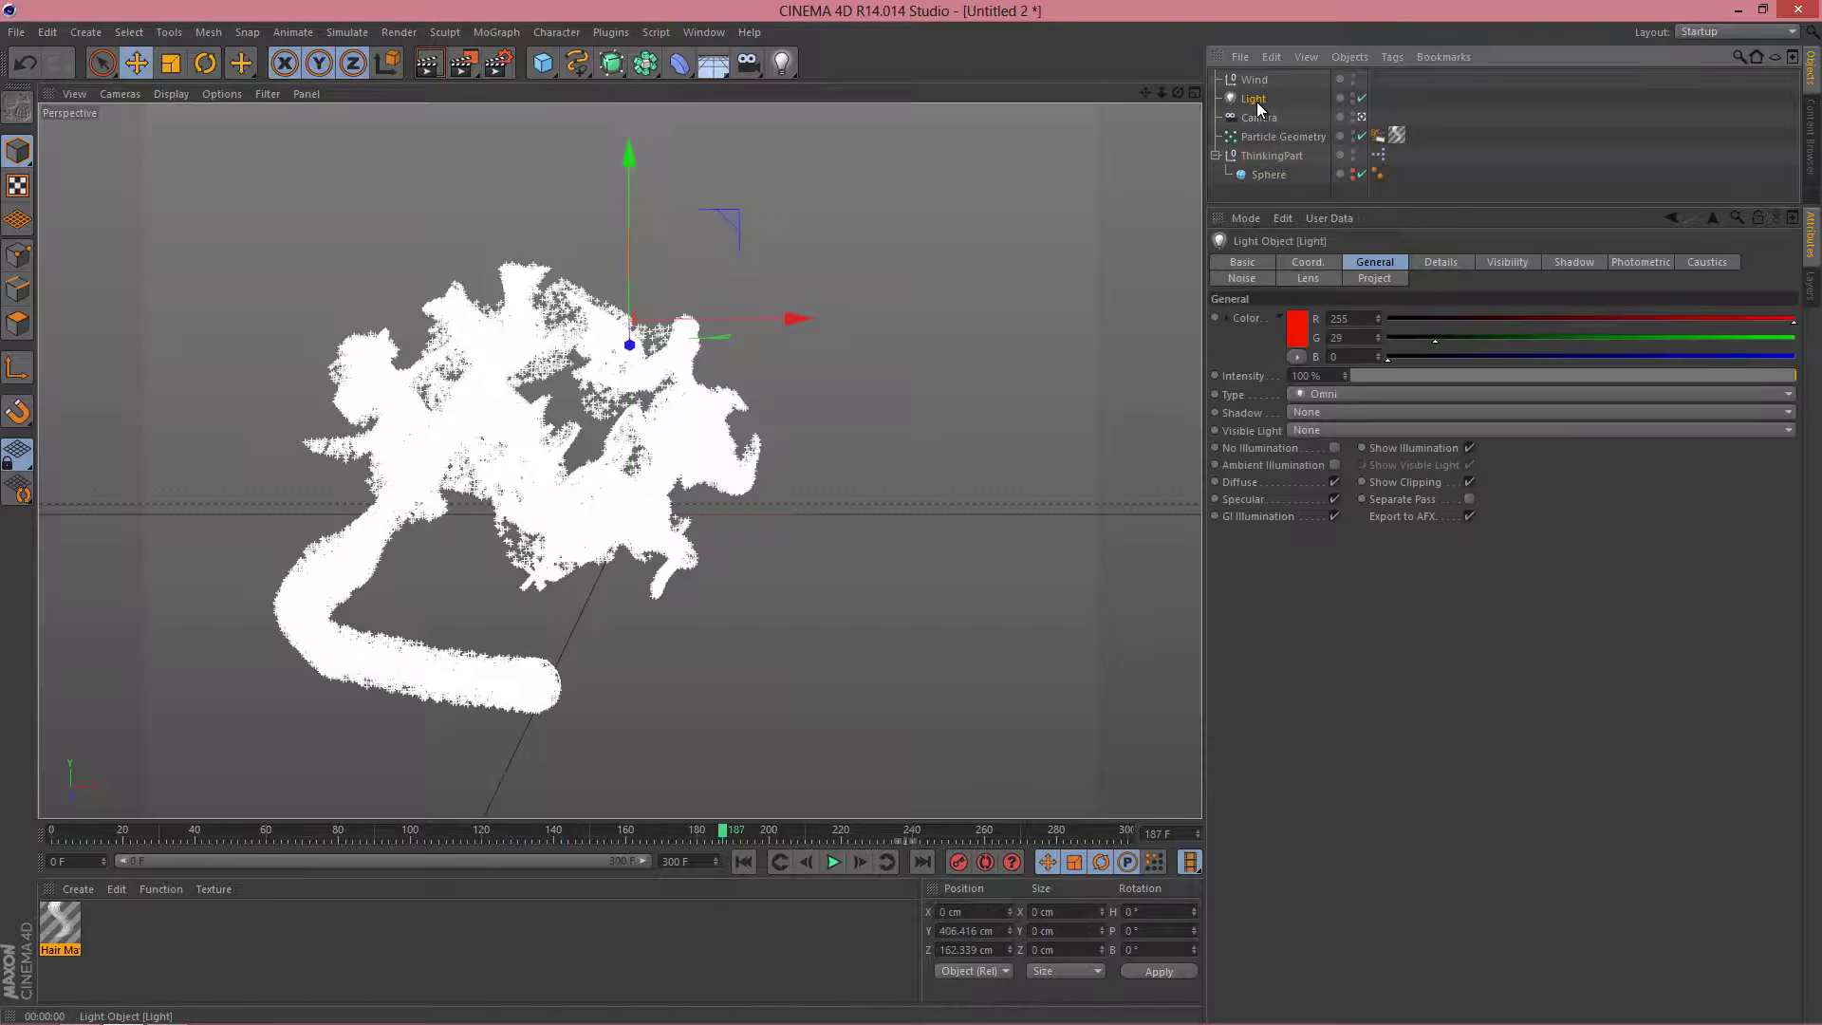
pyautogui.hotkey('ctrl', 'd')
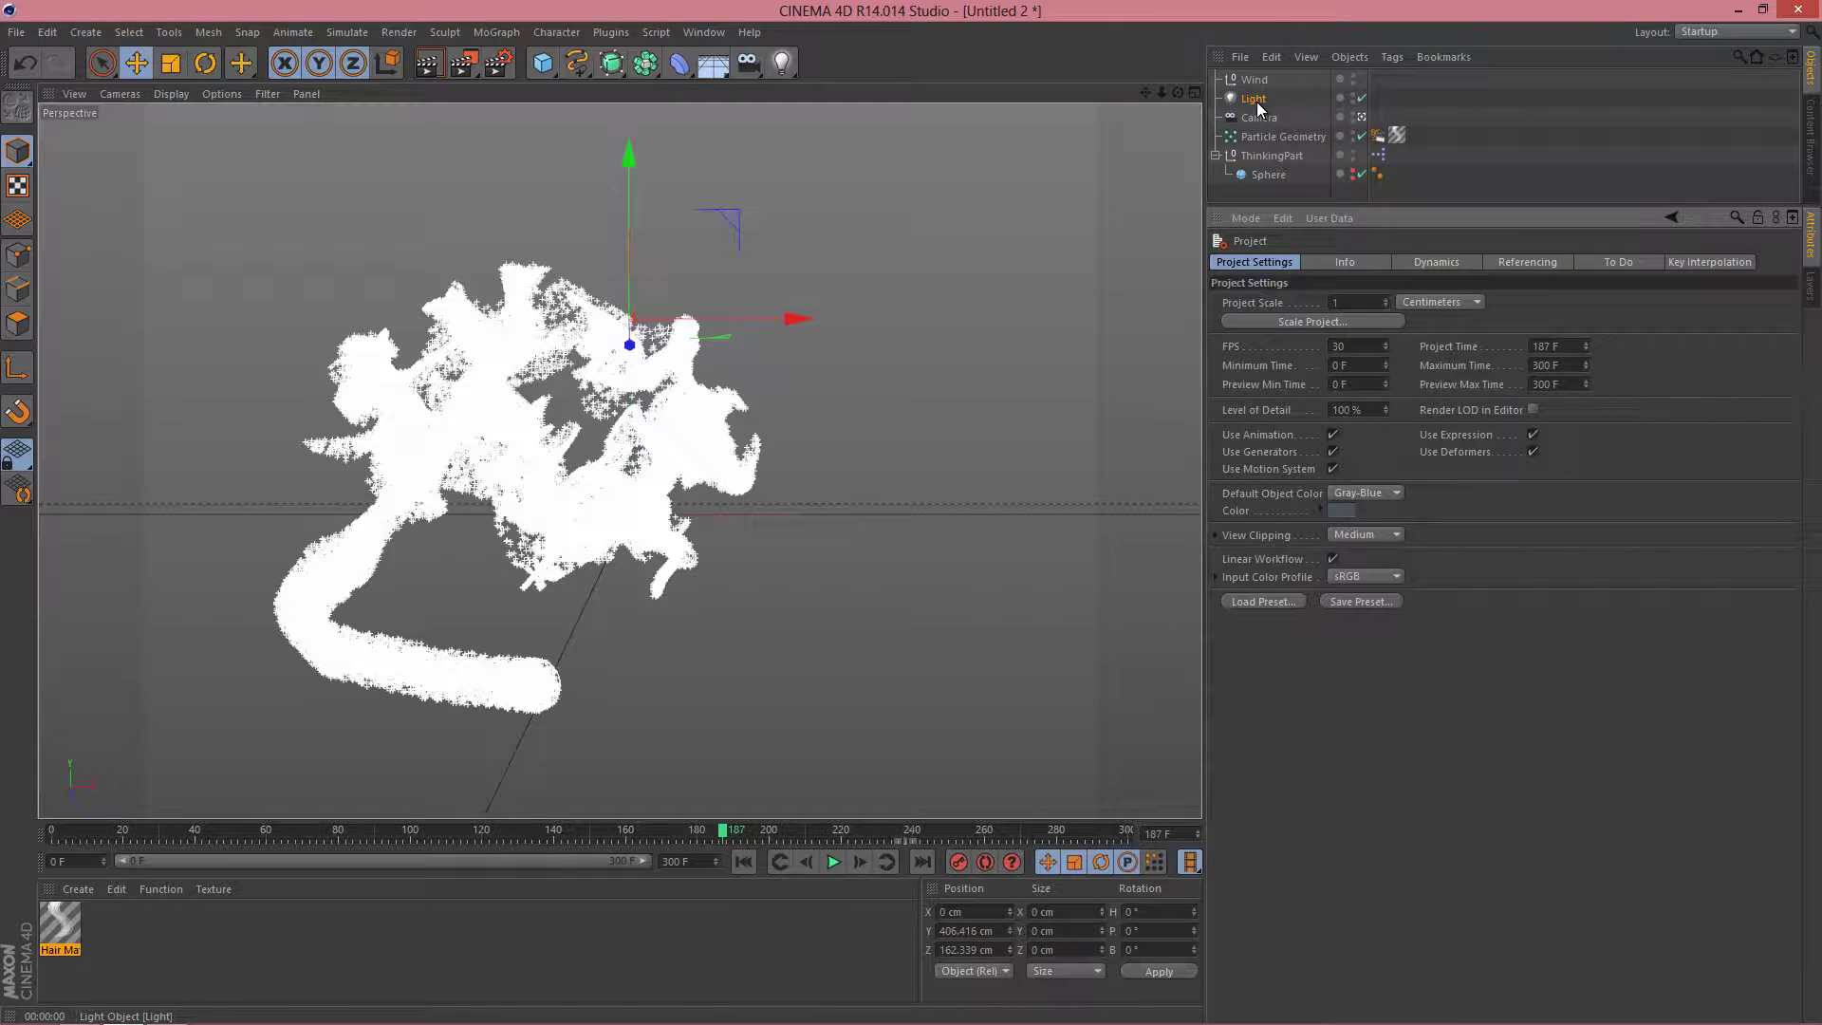
pyautogui.moveTo(1258, 104)
pyautogui.keyDown('ctrl'); pyautogui.mouseDown()
pyautogui.moveTo(1256, 81)
pyautogui.moveTo(1260, 104)
pyautogui.mouseUp(); pyautogui.keyUp('ctrl')
pyautogui.click(1296, 322)
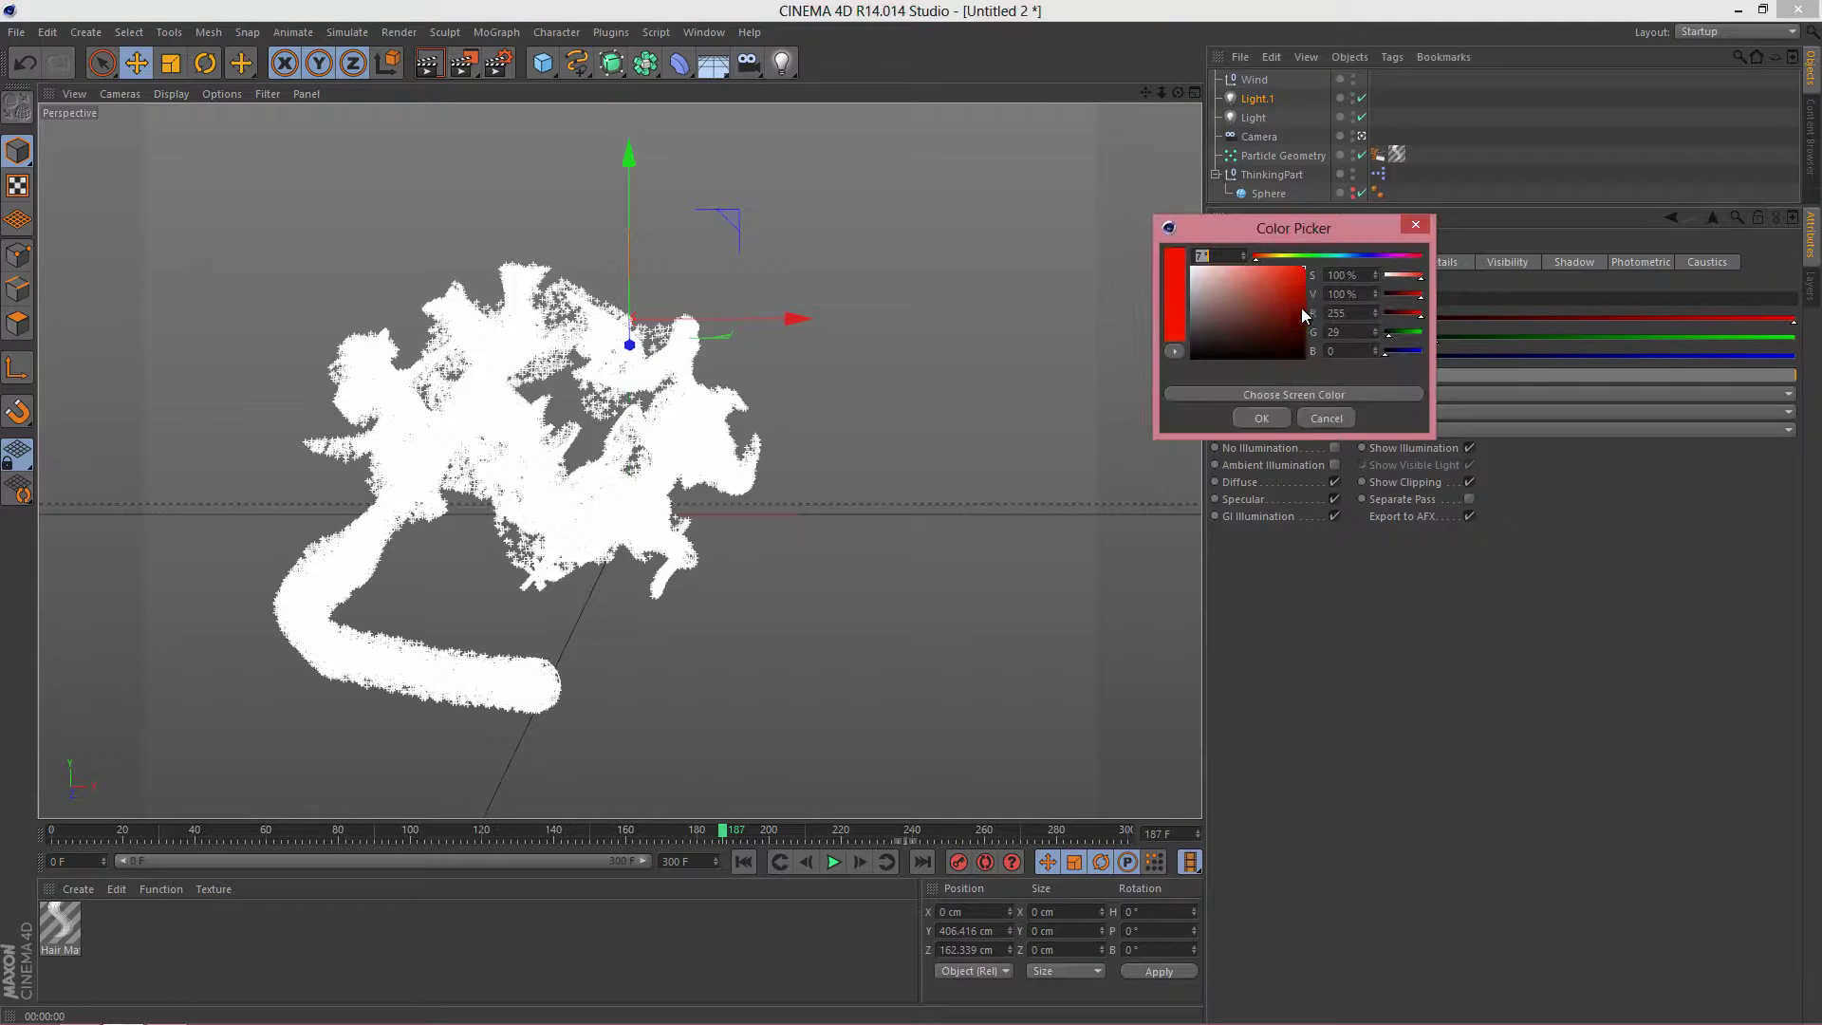
pyautogui.moveTo(1263, 258); pyautogui.dragTo(1277, 262)
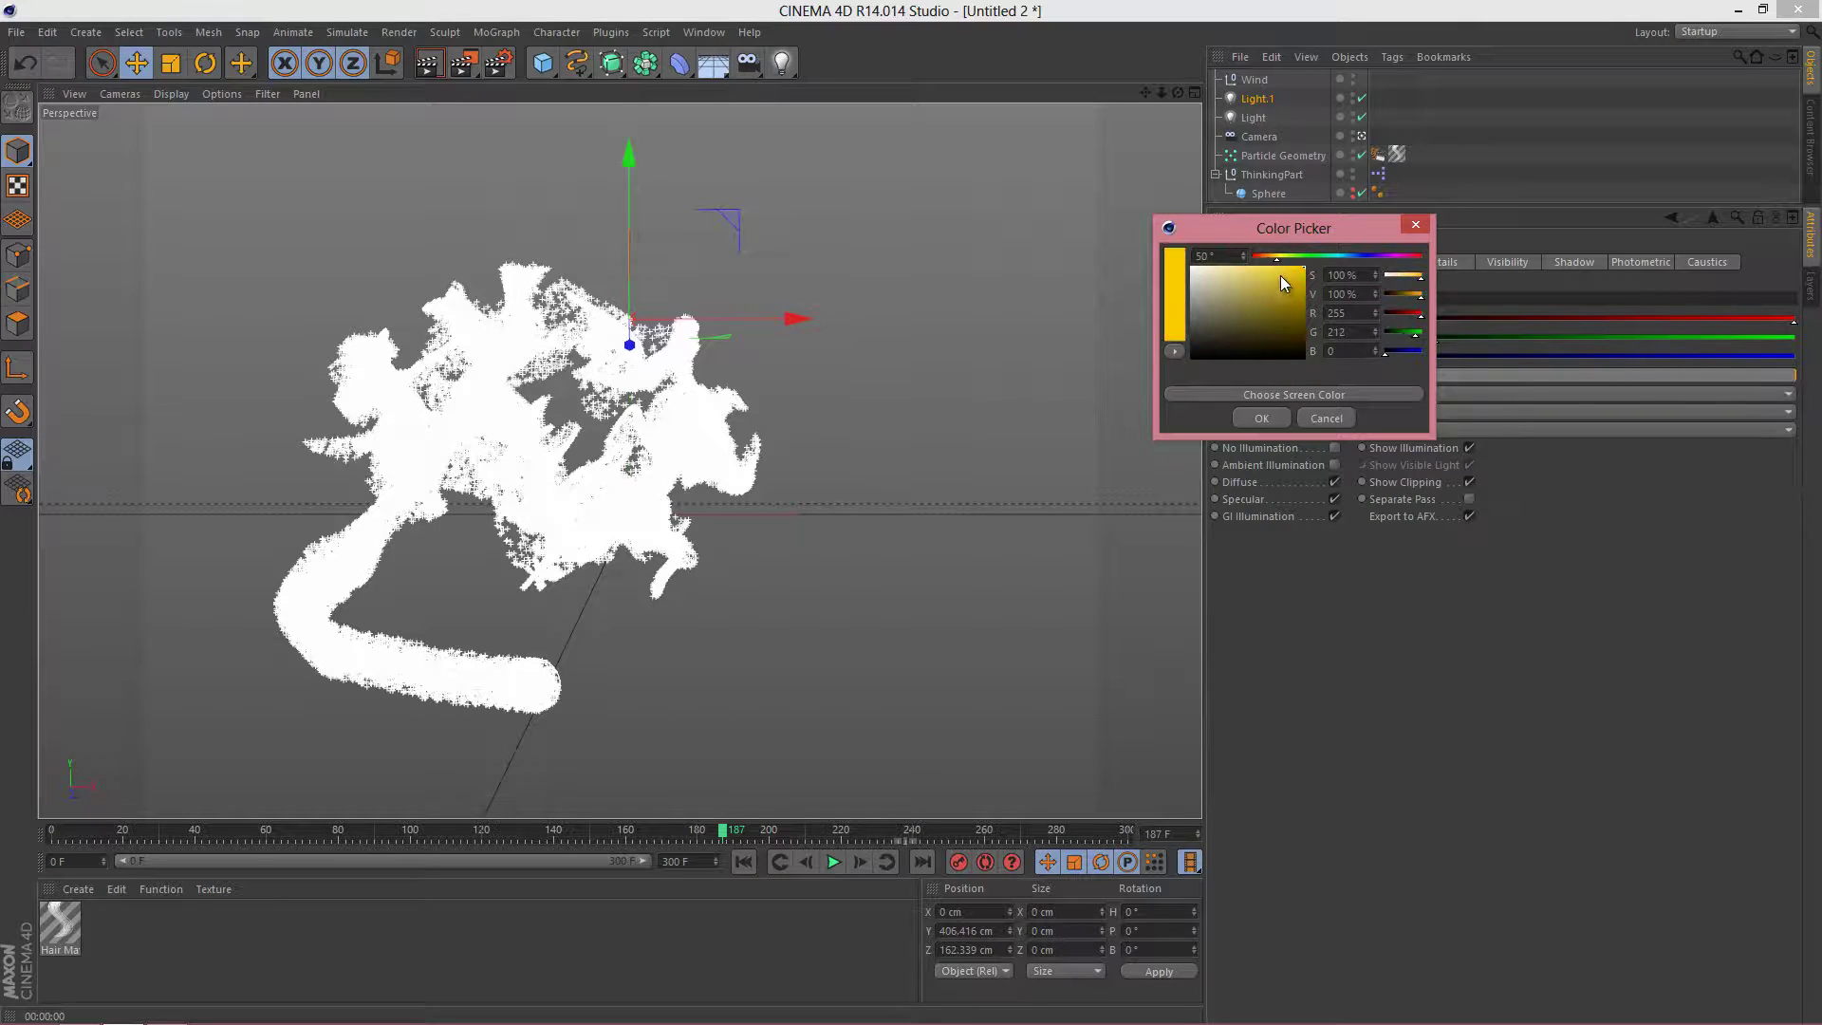
pyautogui.click(1280, 415)
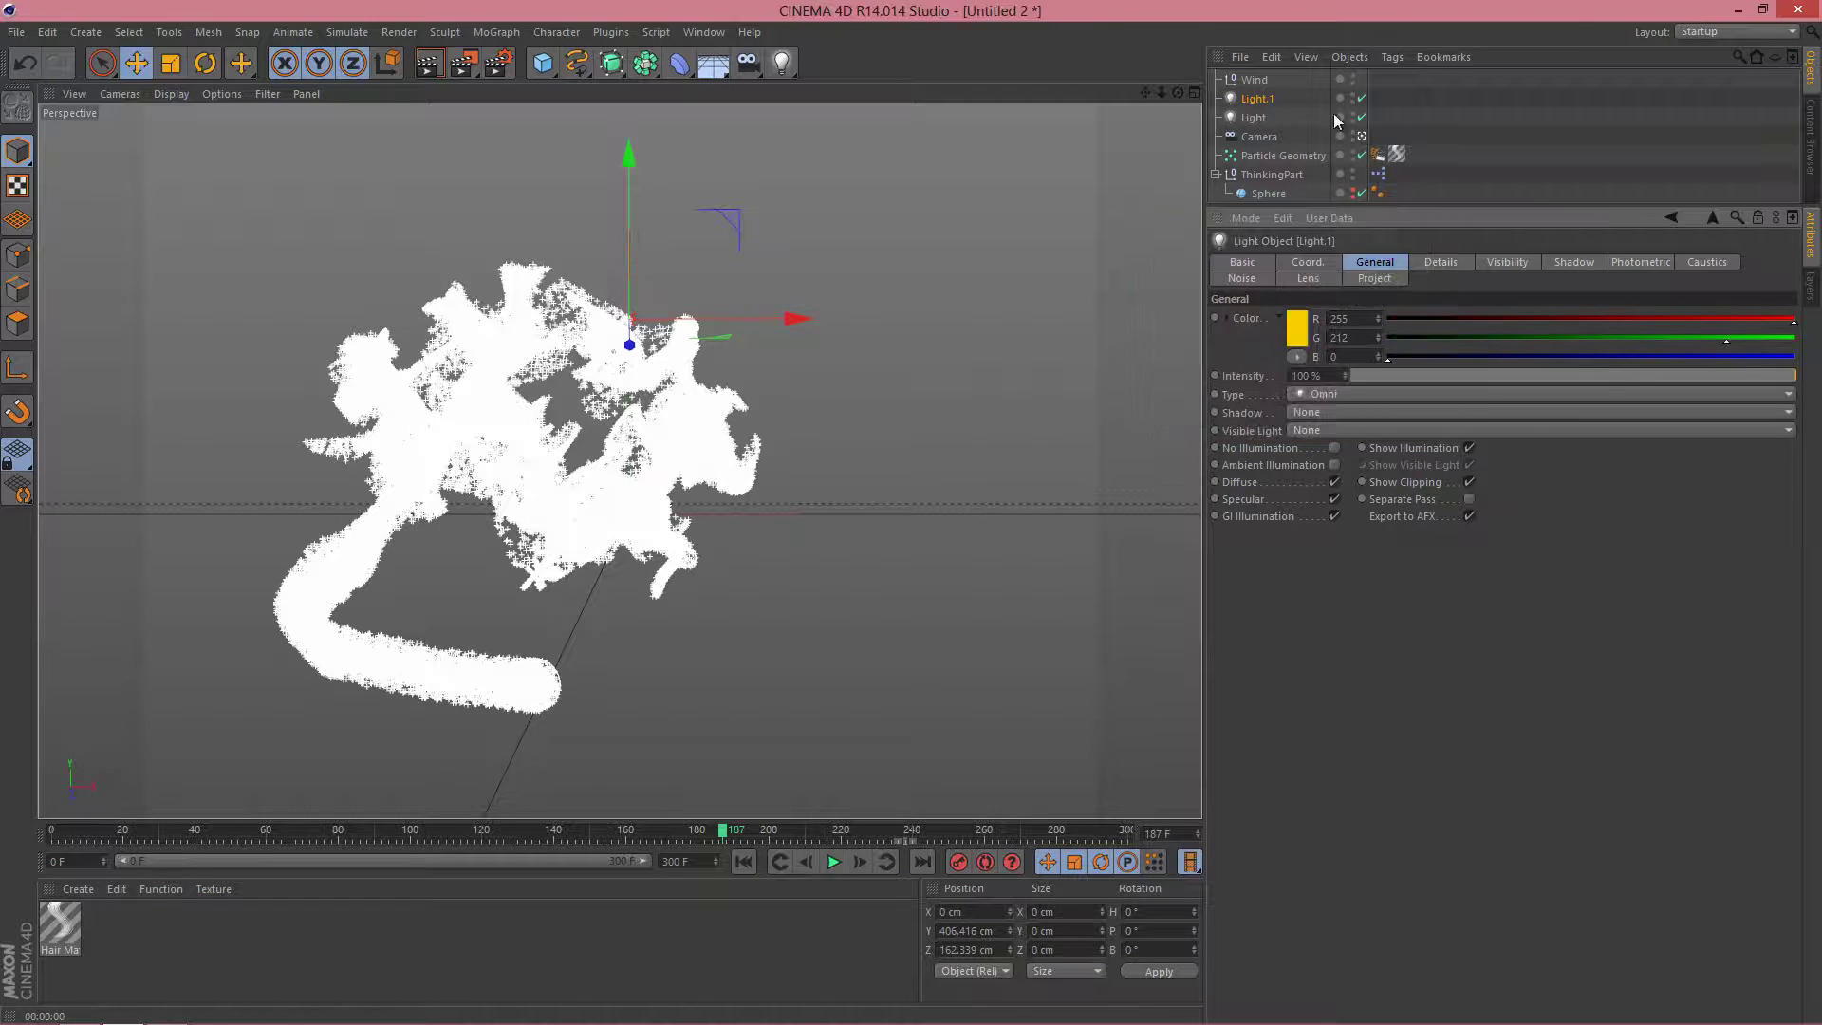
# - Make a second light copy and move yellow Light.1 left and down beneath the trail
pyautogui.doubleClick(1262, 99)
pyautogui.press('Return')
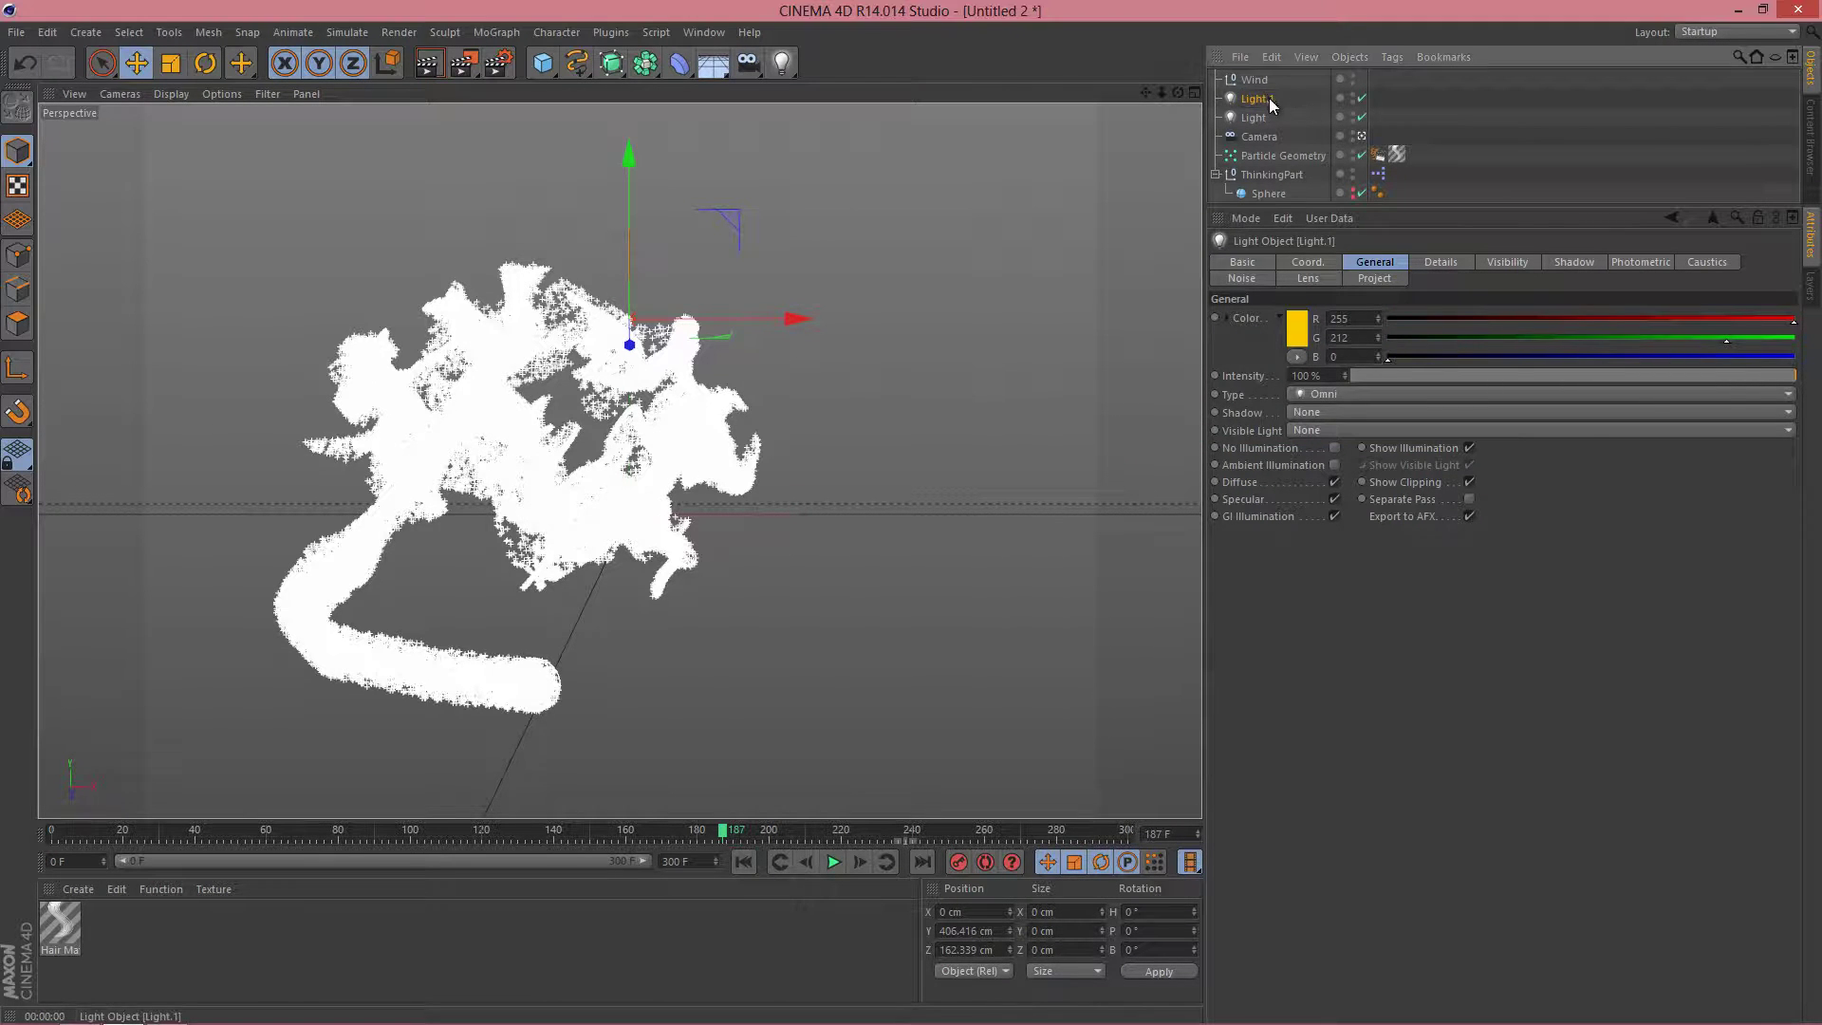
pyautogui.keyDown('ctrl'); pyautogui.moveTo(1271, 105); pyautogui.dragTo(1266, 108); pyautogui.keyUp('ctrl')
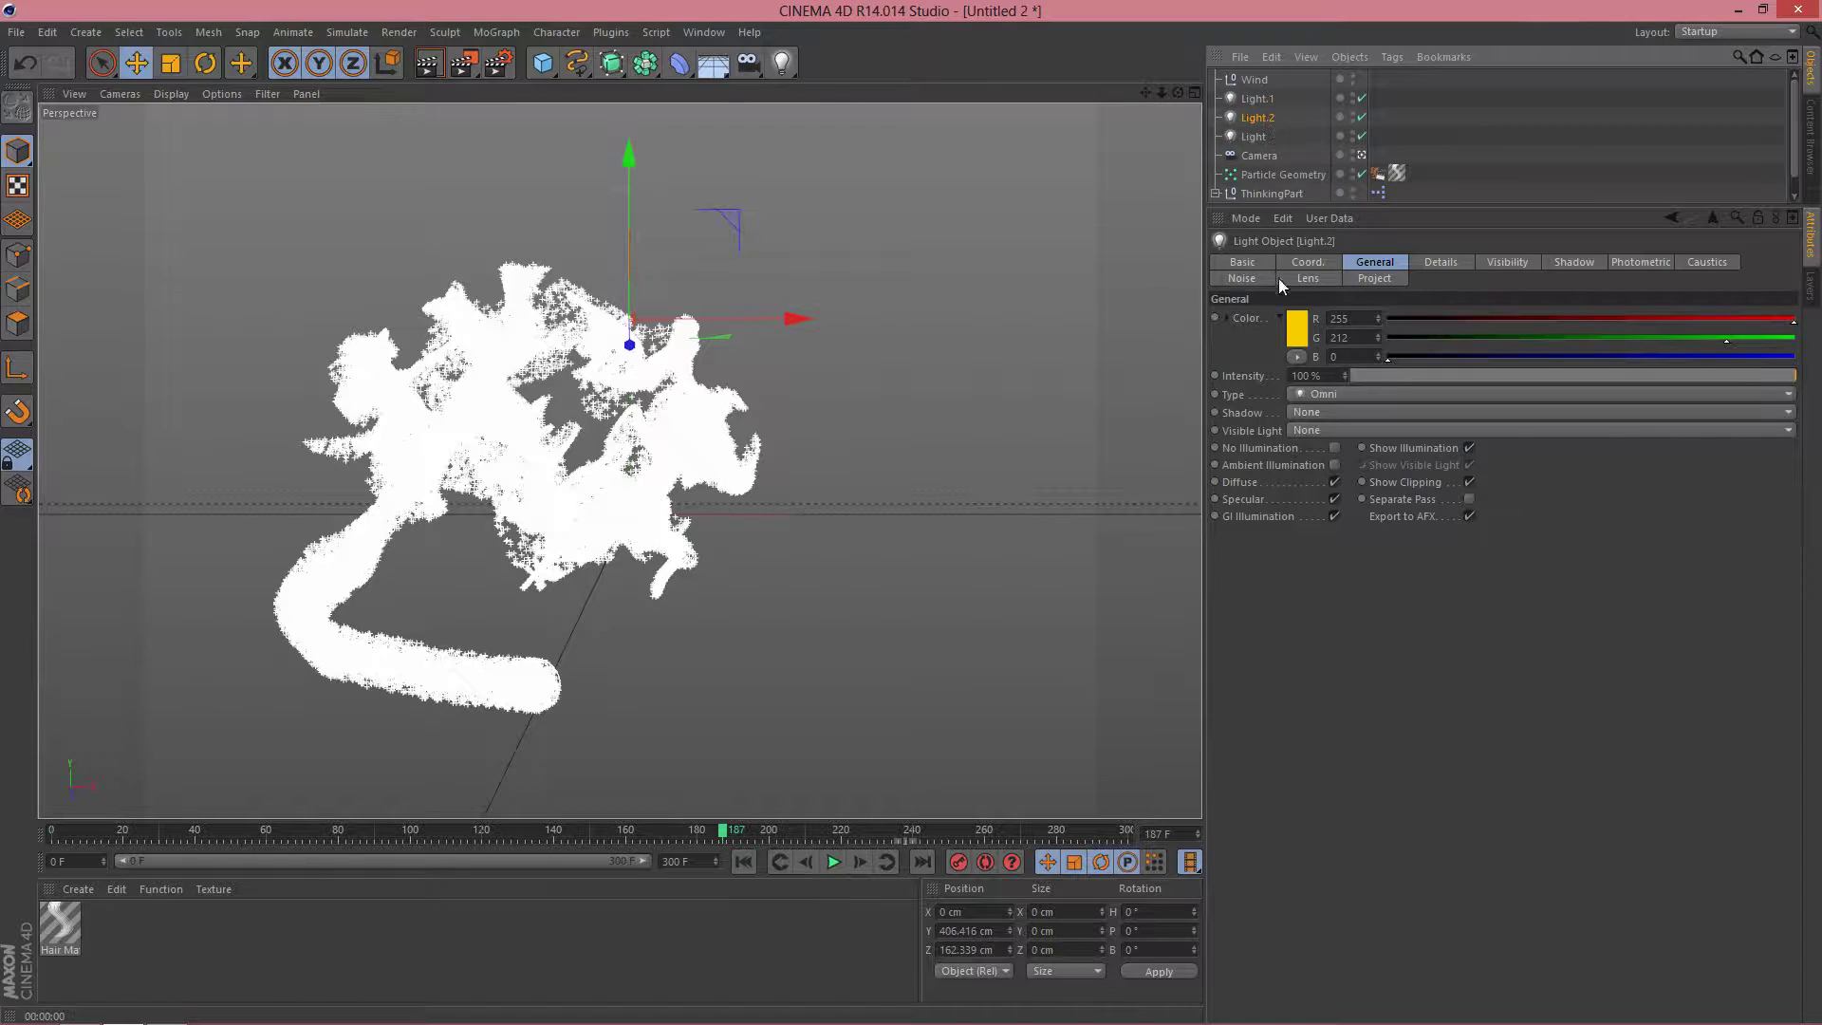
pyautogui.click(1257, 98)
pyautogui.moveTo(749, 321); pyautogui.dragTo(343, 355)
pyautogui.moveTo(293, 242); pyautogui.dragTo(623, 626)
# - Change Light.2's colour to pink
pyautogui.click(1257, 117)
pyautogui.click(1300, 332)
pyautogui.moveTo(1364, 267); pyautogui.dragTo(1415, 274)
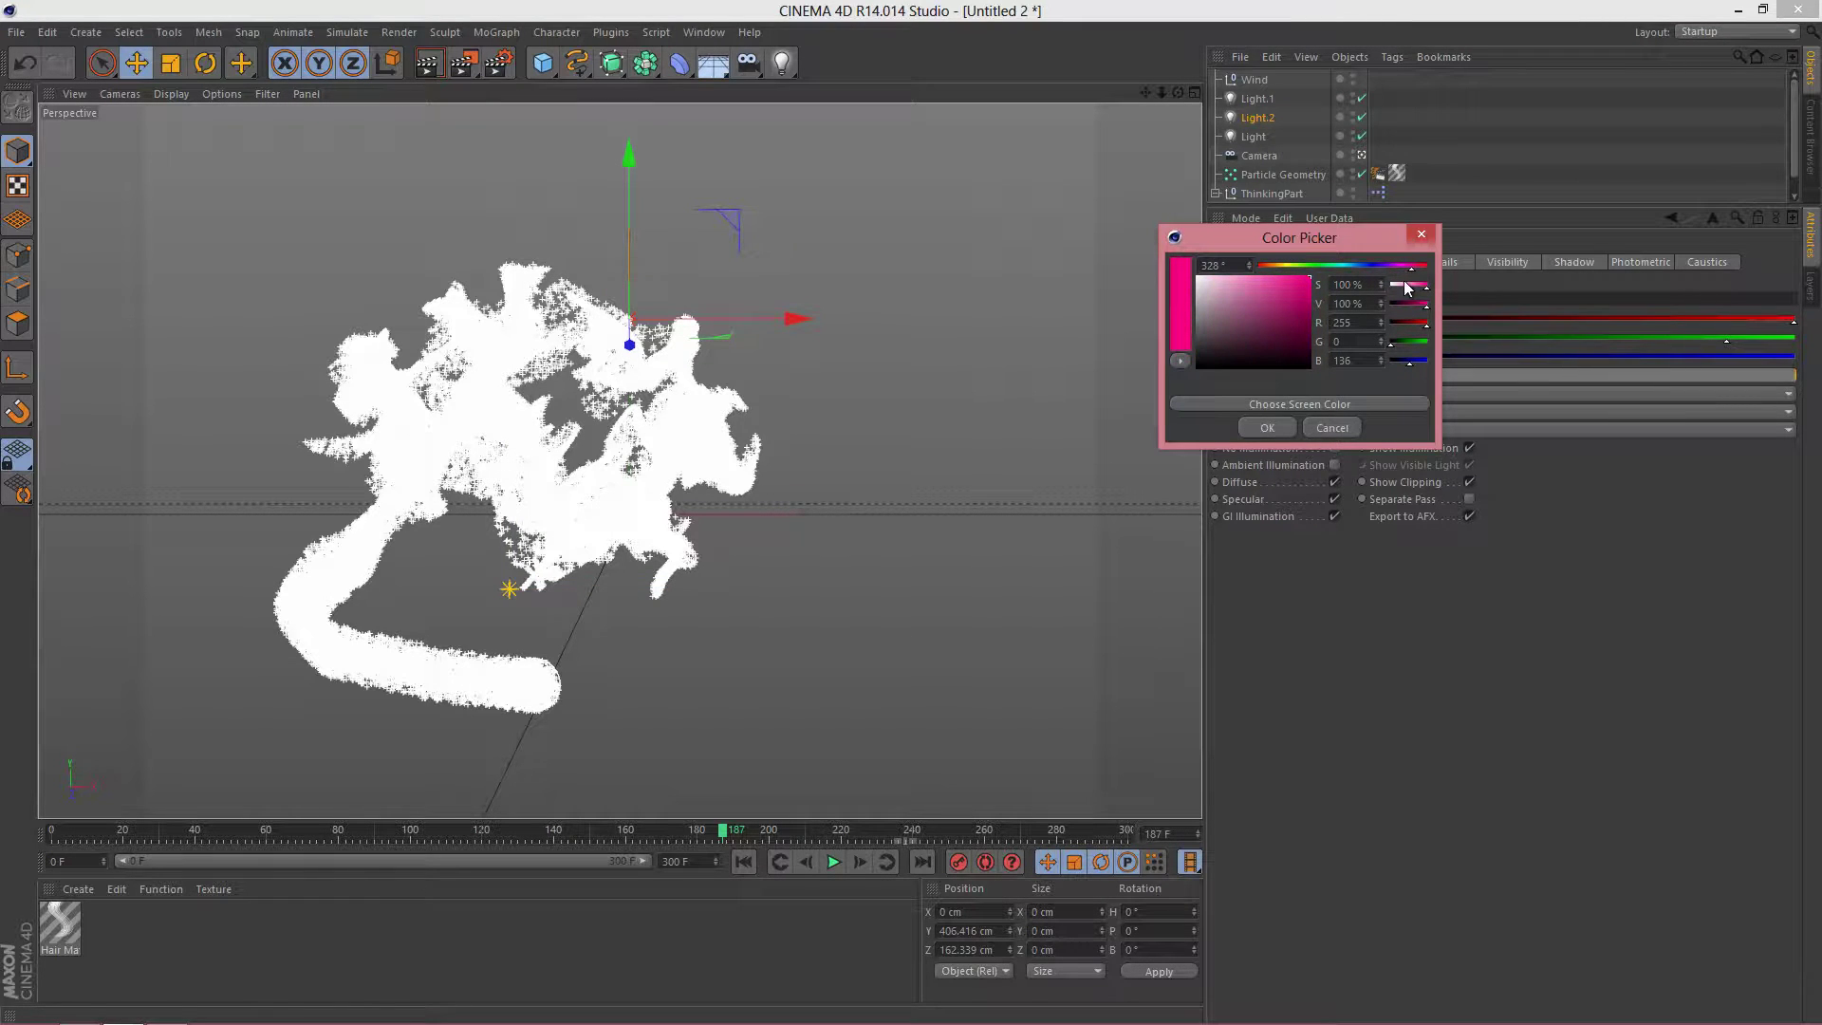
# - Confirm pink for Light.2 and move it down, far left and back along depth
pyautogui.click(1289, 426)
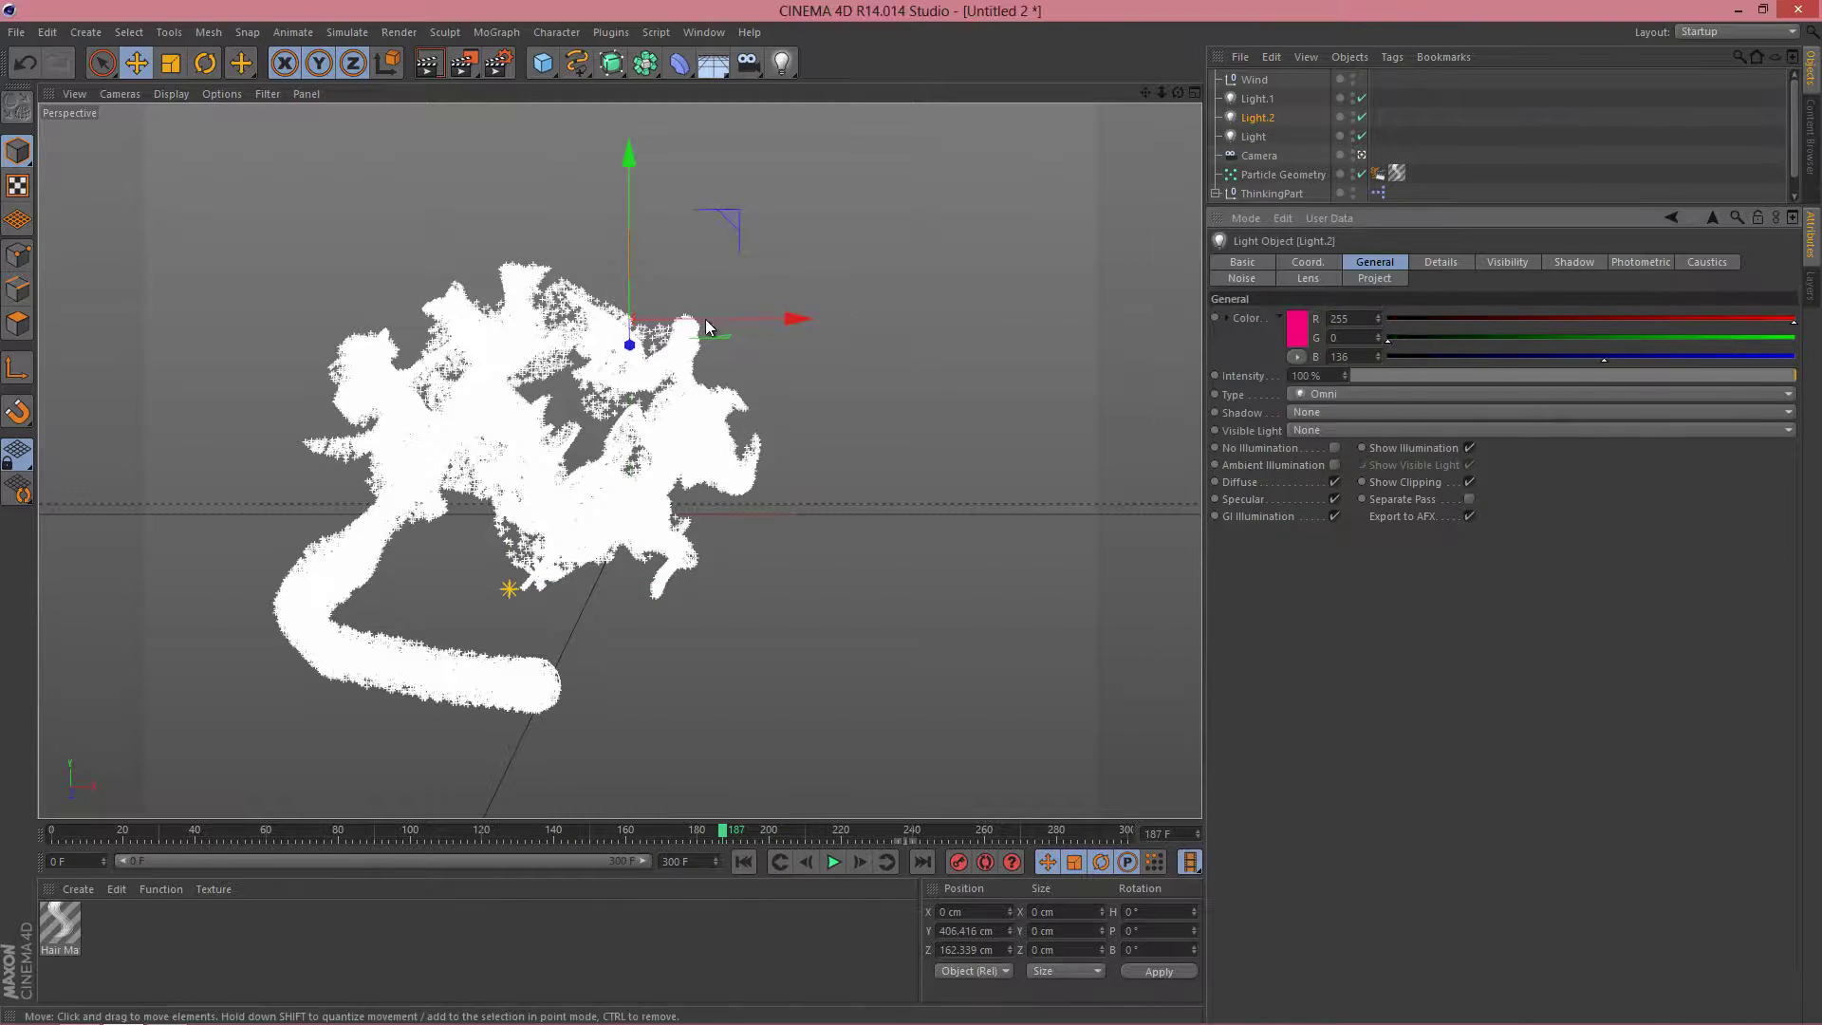
pyautogui.moveTo(634, 237); pyautogui.dragTo(610, 405)
pyautogui.moveTo(692, 499); pyautogui.dragTo(384, 509)
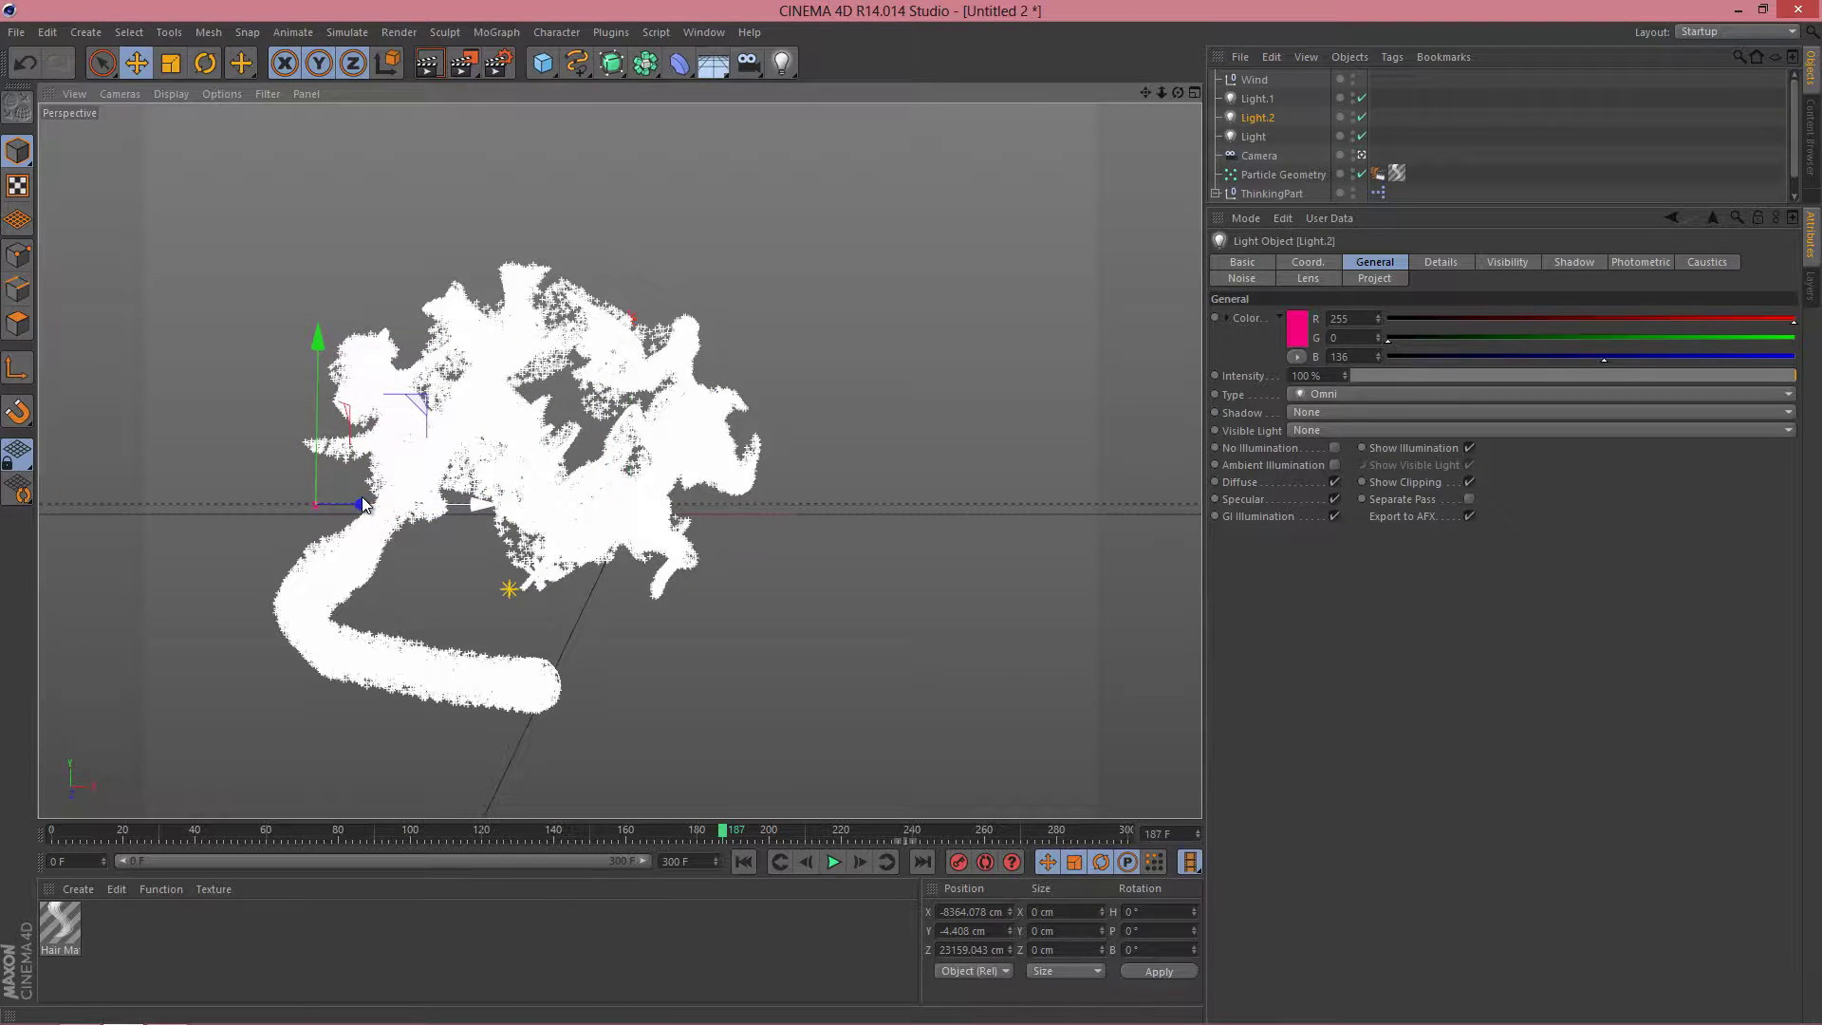
pyautogui.moveTo(362, 504); pyautogui.dragTo(226, 313)
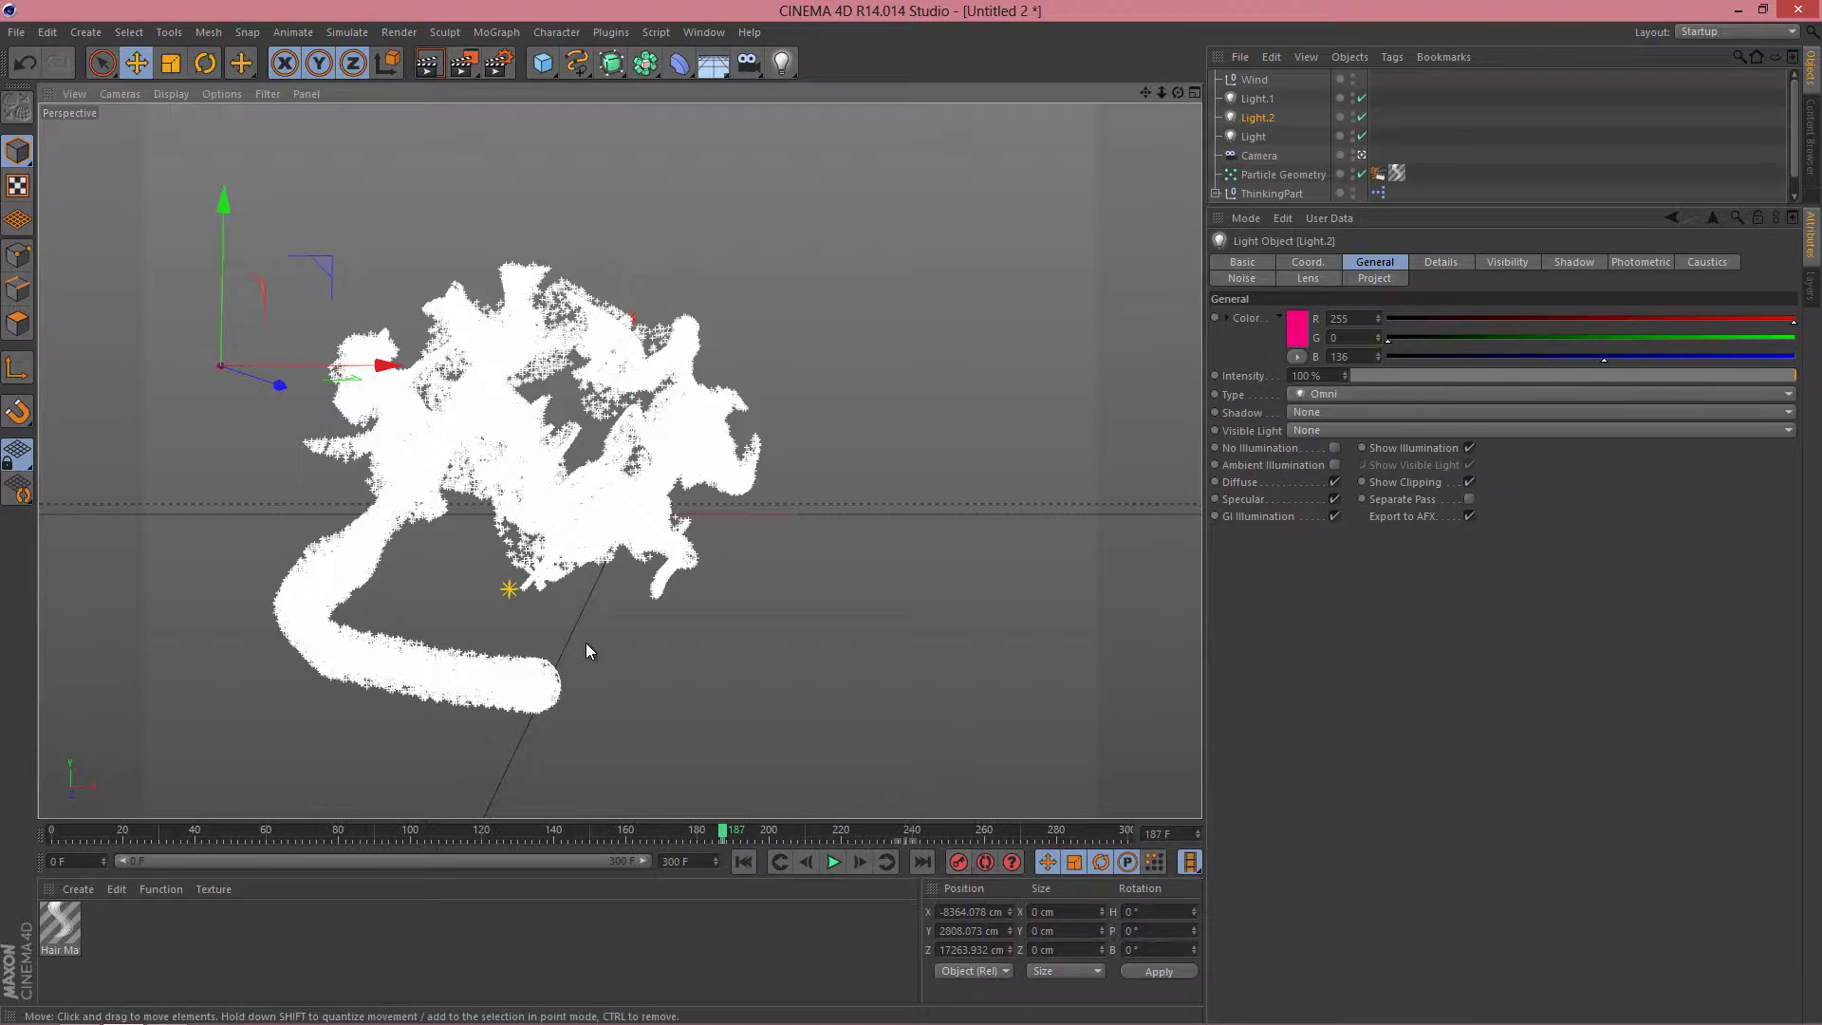
# - Keyframe the pink light's position at frame 187 and render a preview
pyautogui.click(958, 862)
pyautogui.click(721, 840)
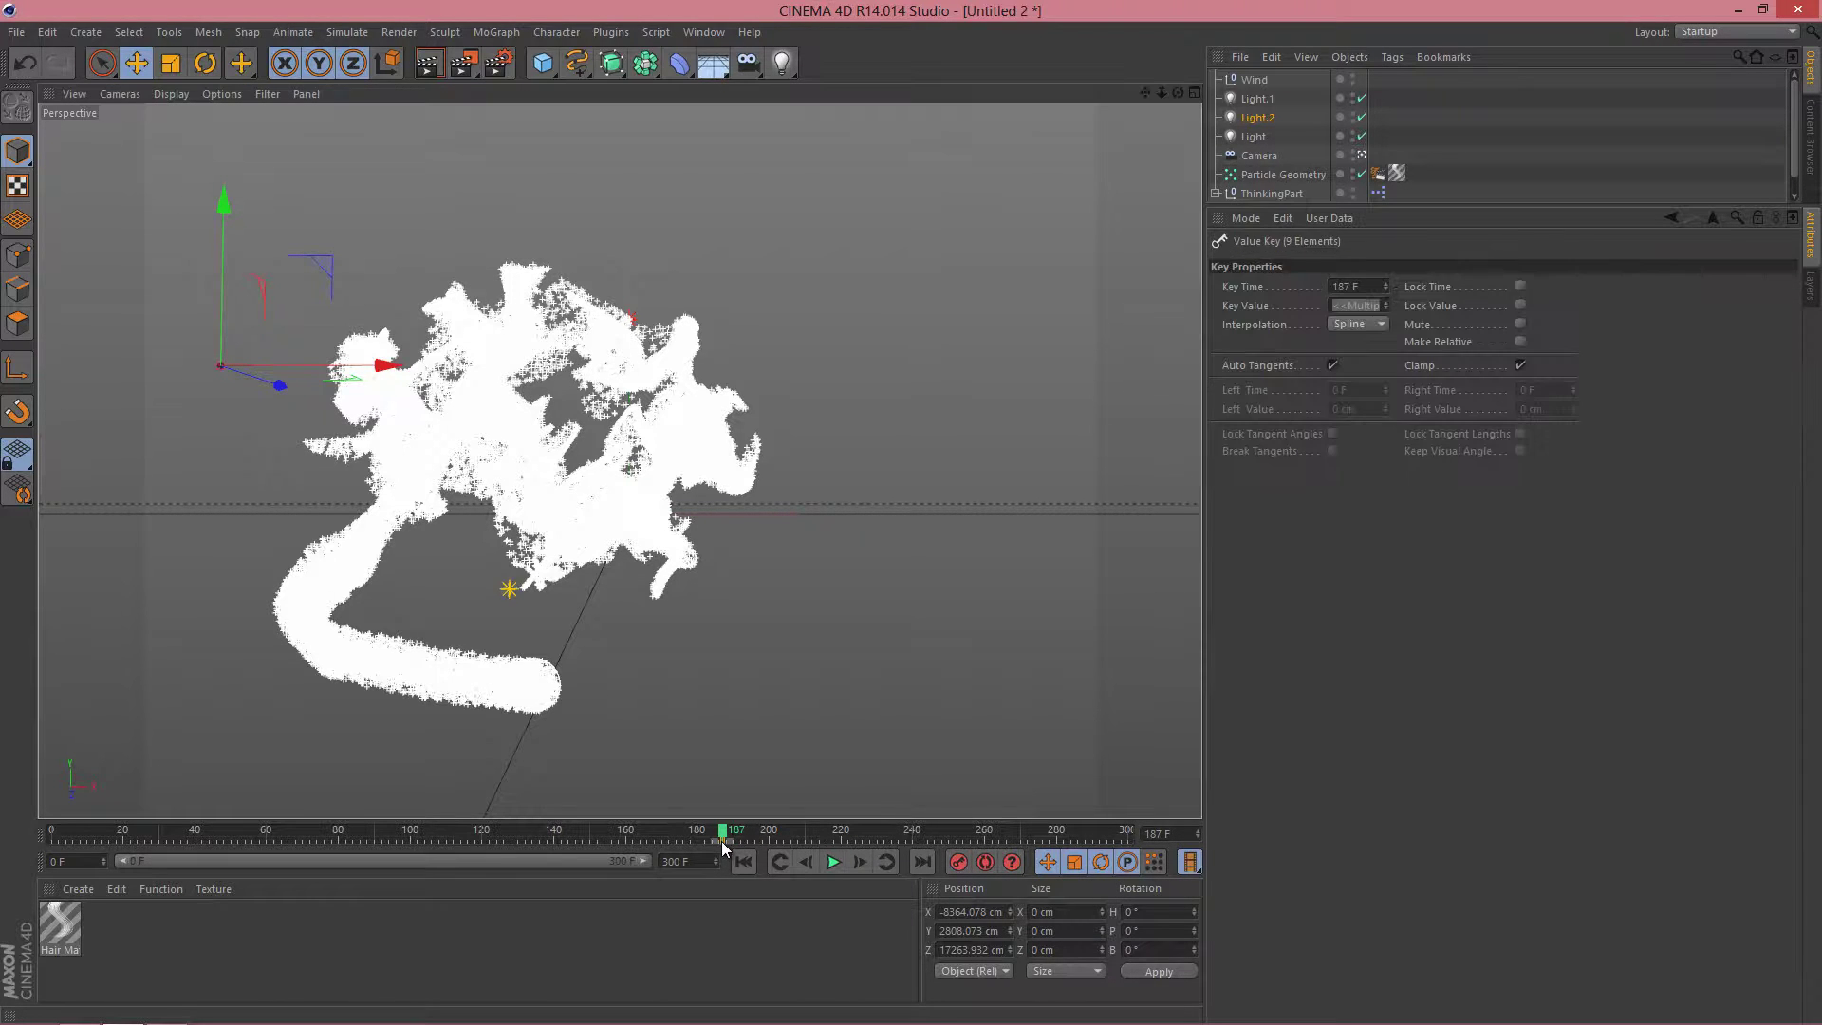
pyautogui.click(750, 717)
pyautogui.click(432, 65)
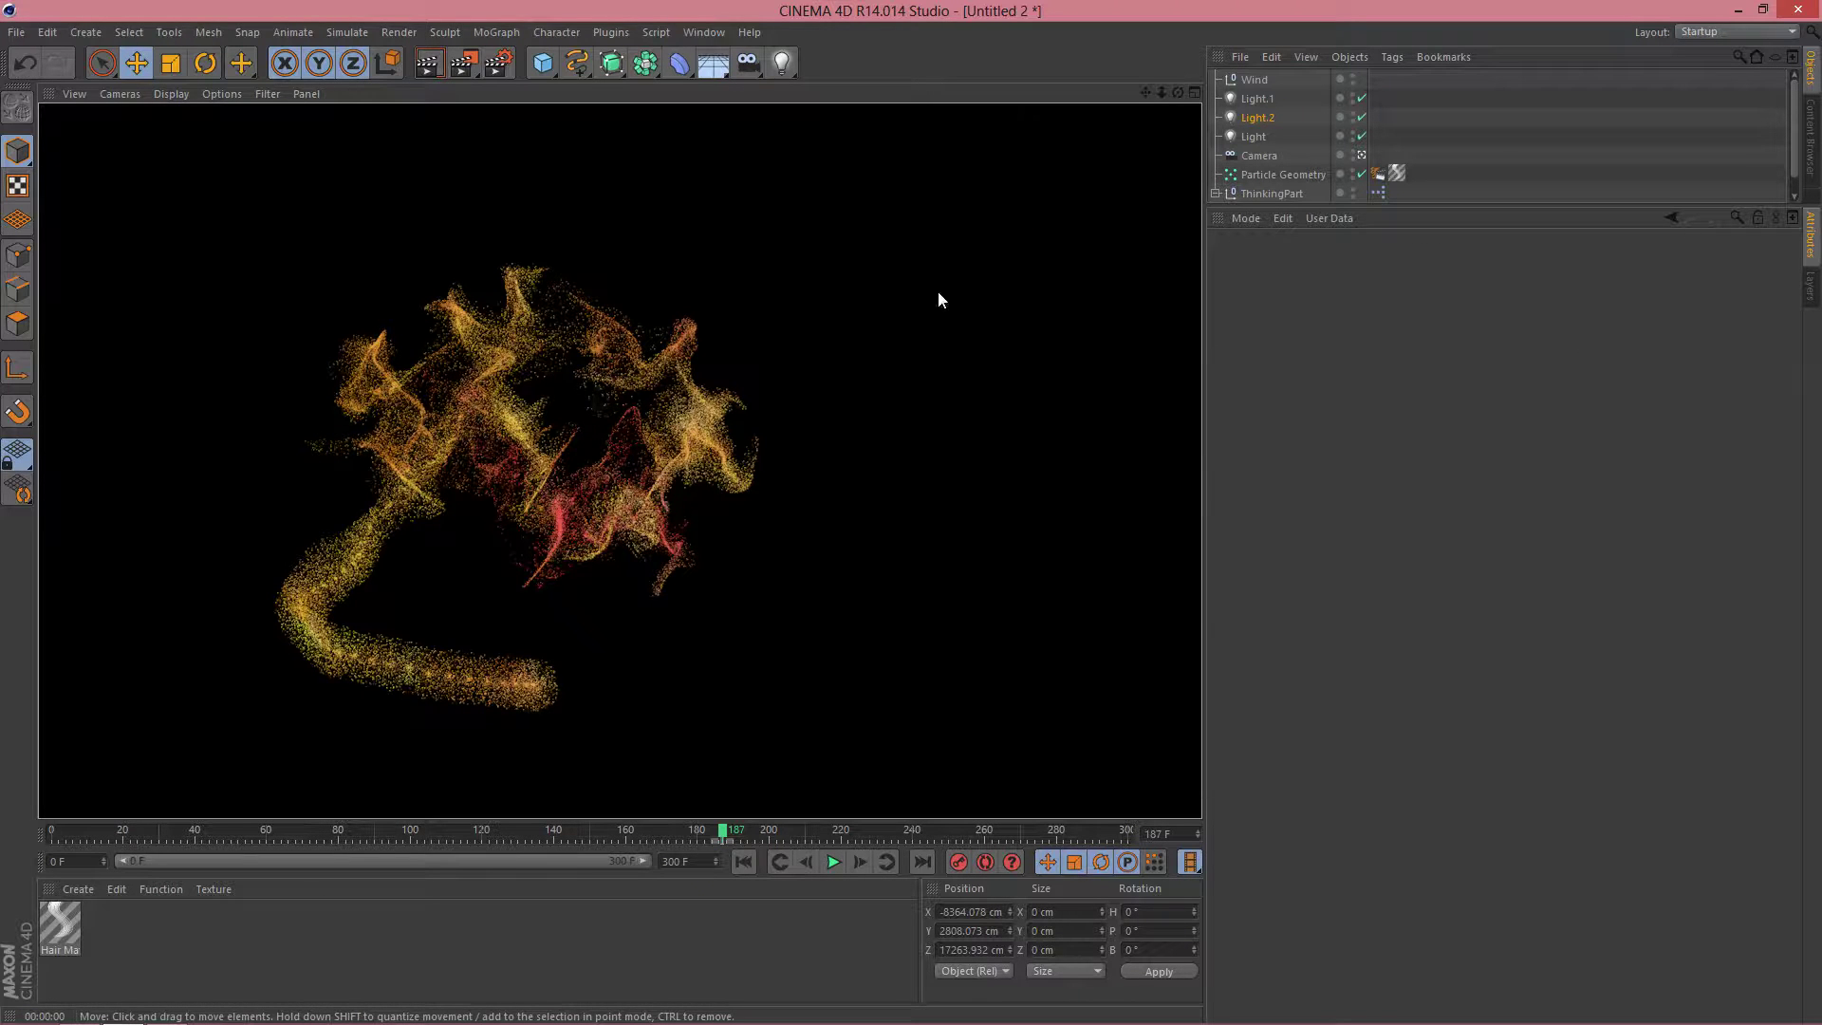
# - Select yellow Light.1 and push it far back along Z to about 11947.717 cm
pyautogui.click(1256, 99)
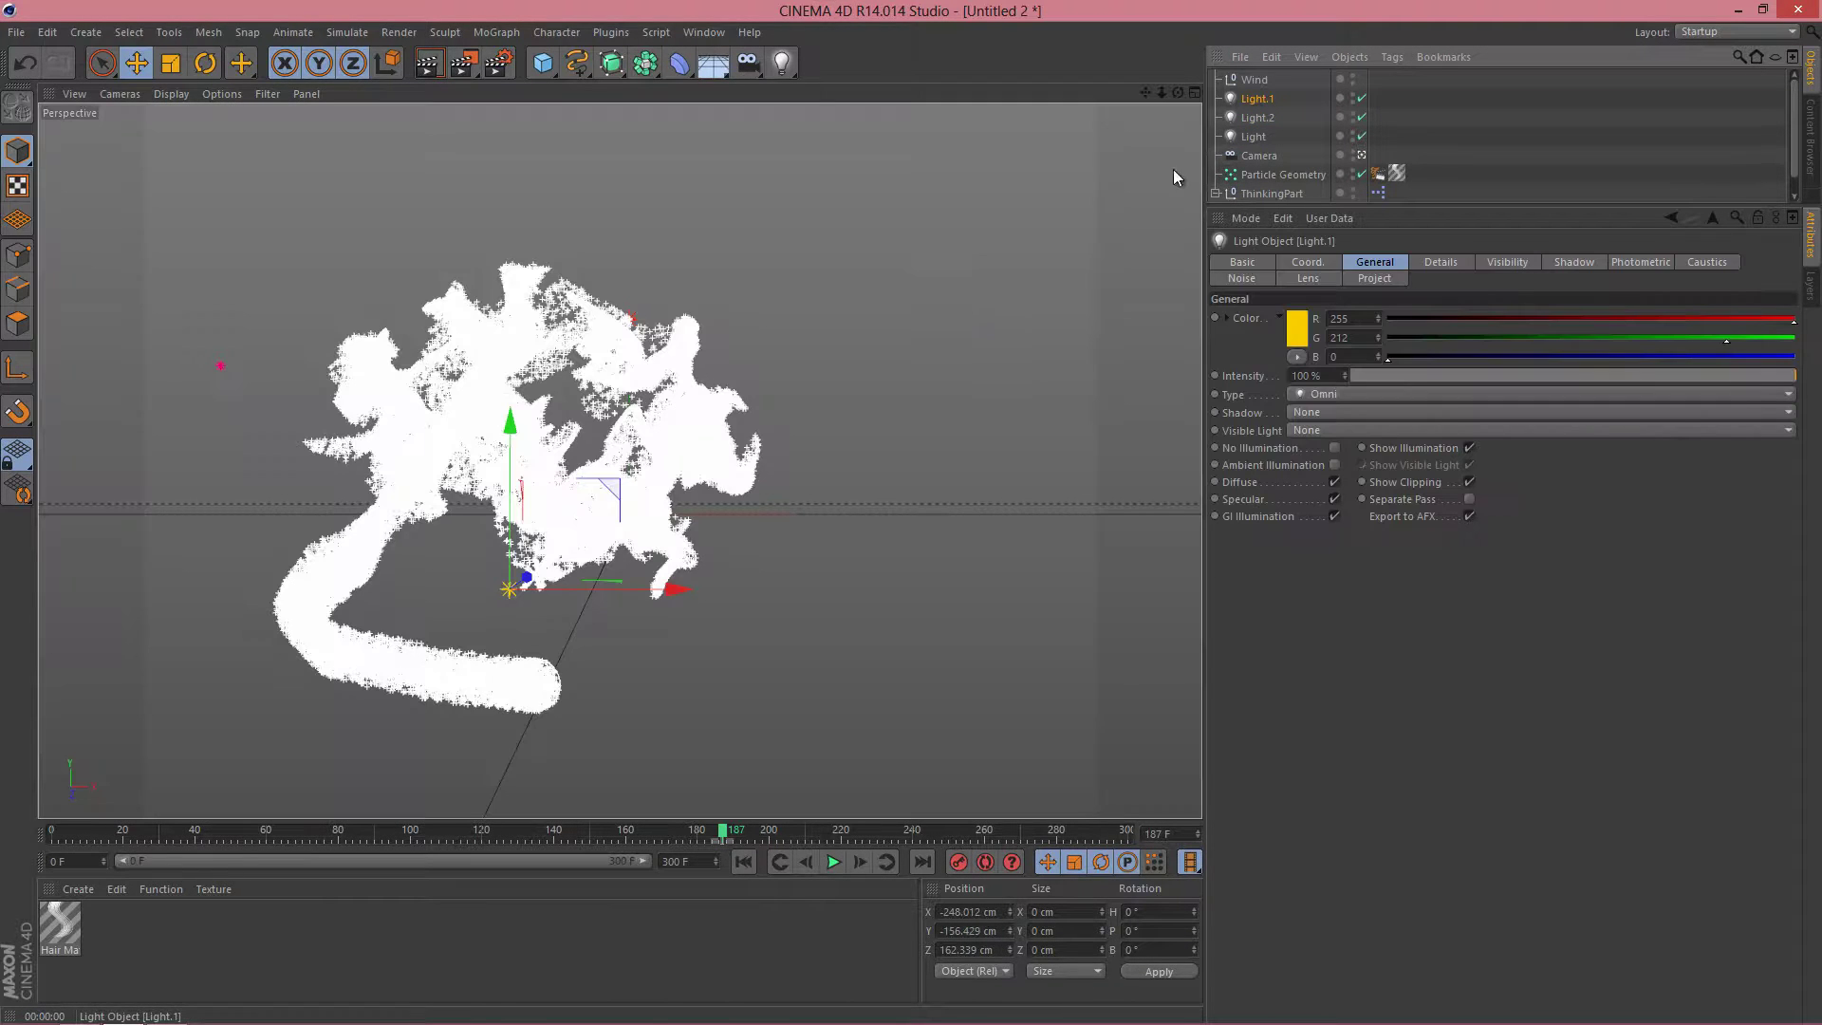
pyautogui.moveTo(527, 577); pyautogui.dragTo(617, 488)
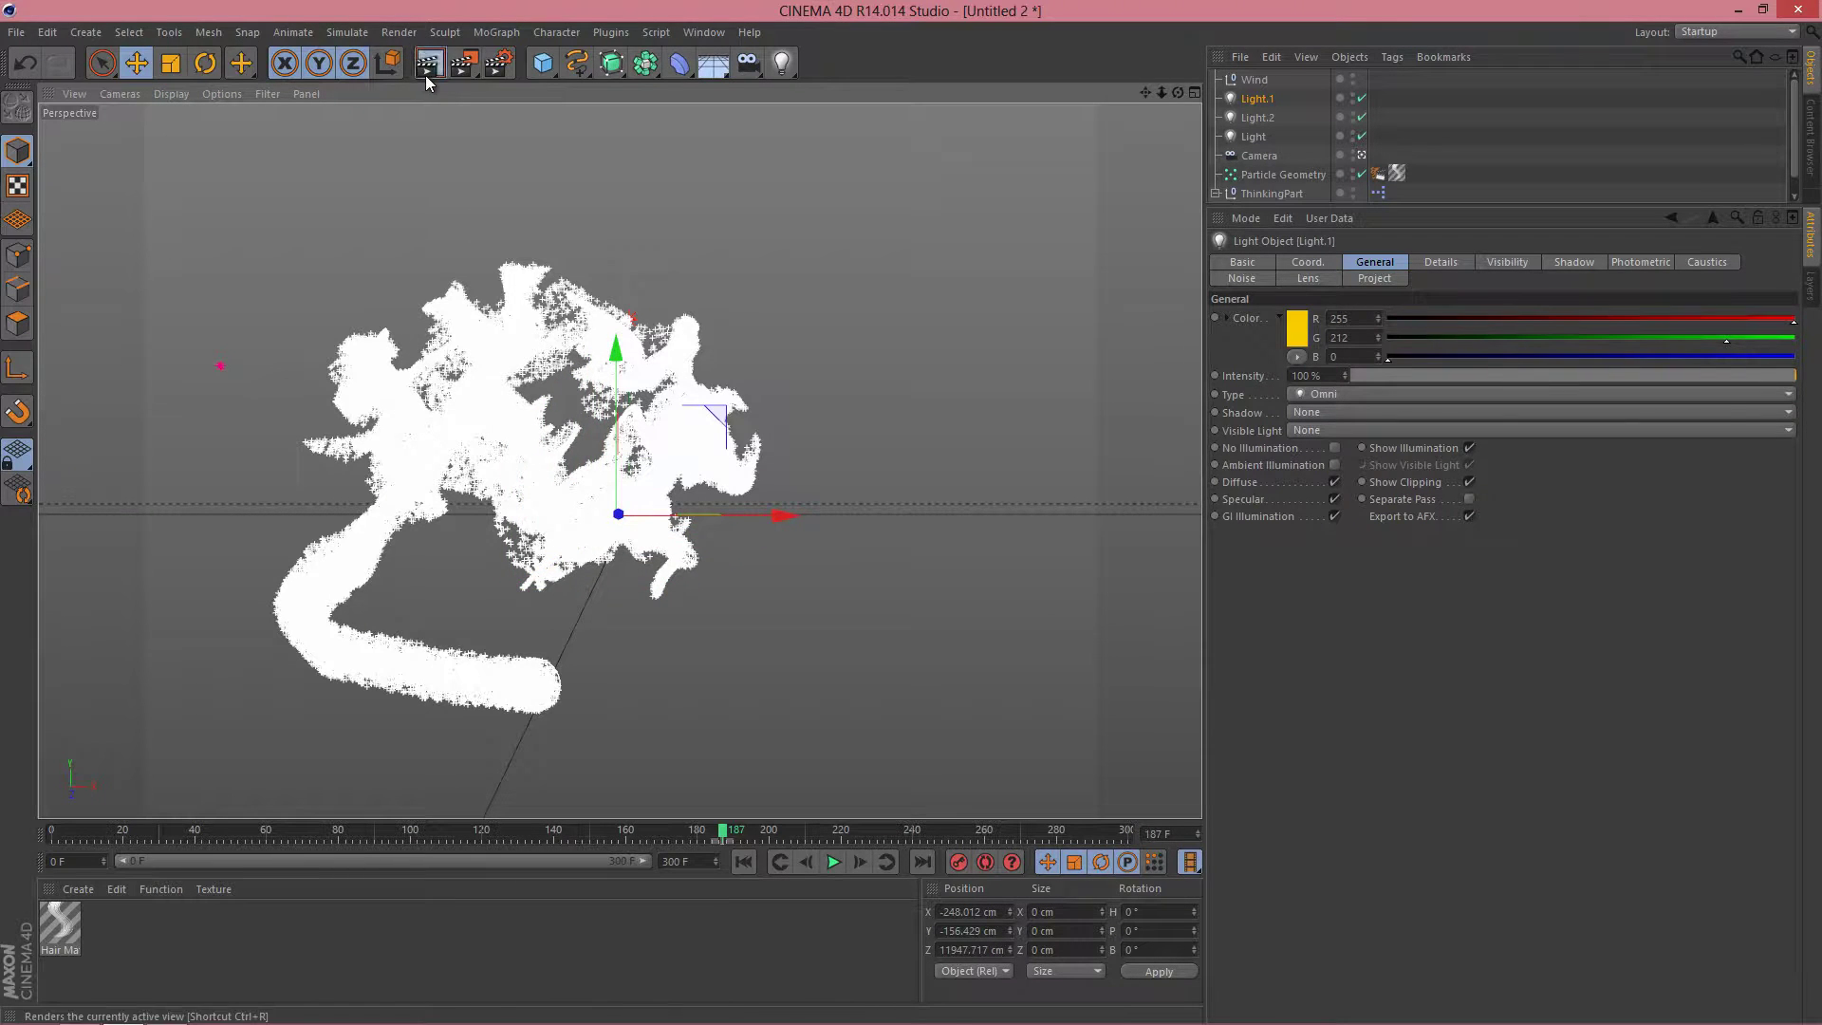